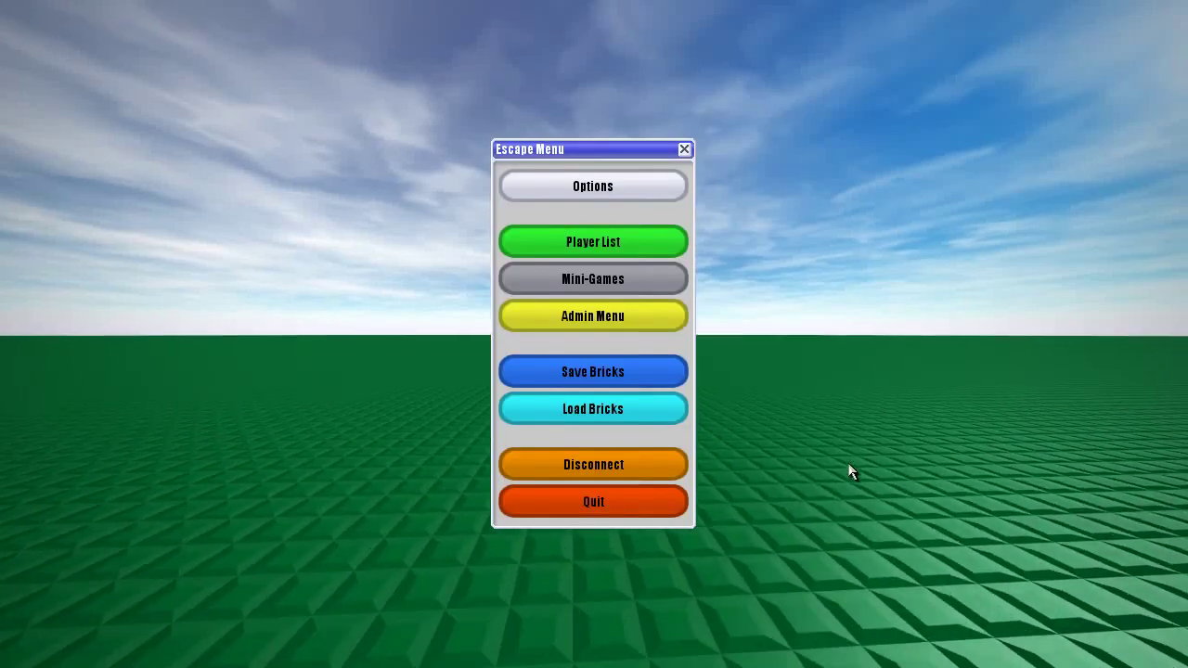
key(Escape)
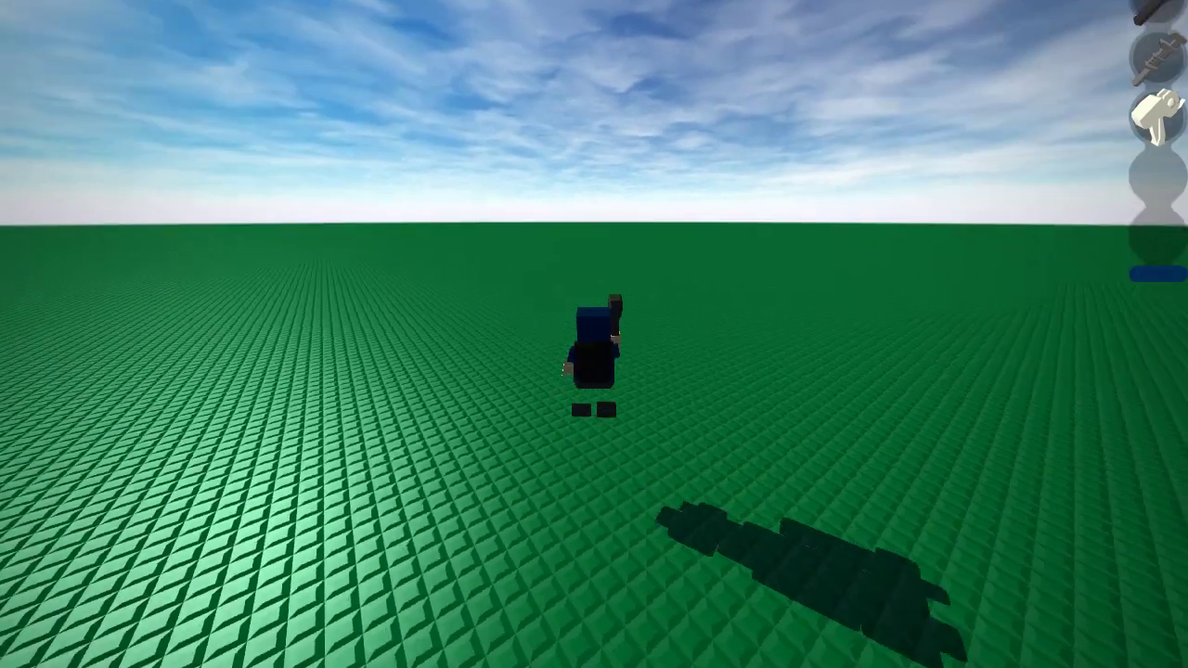
- Load a saved build through the Esc menu's Load Bricks, then equip the hammer and jump
scroll(594, 334, up, 5)
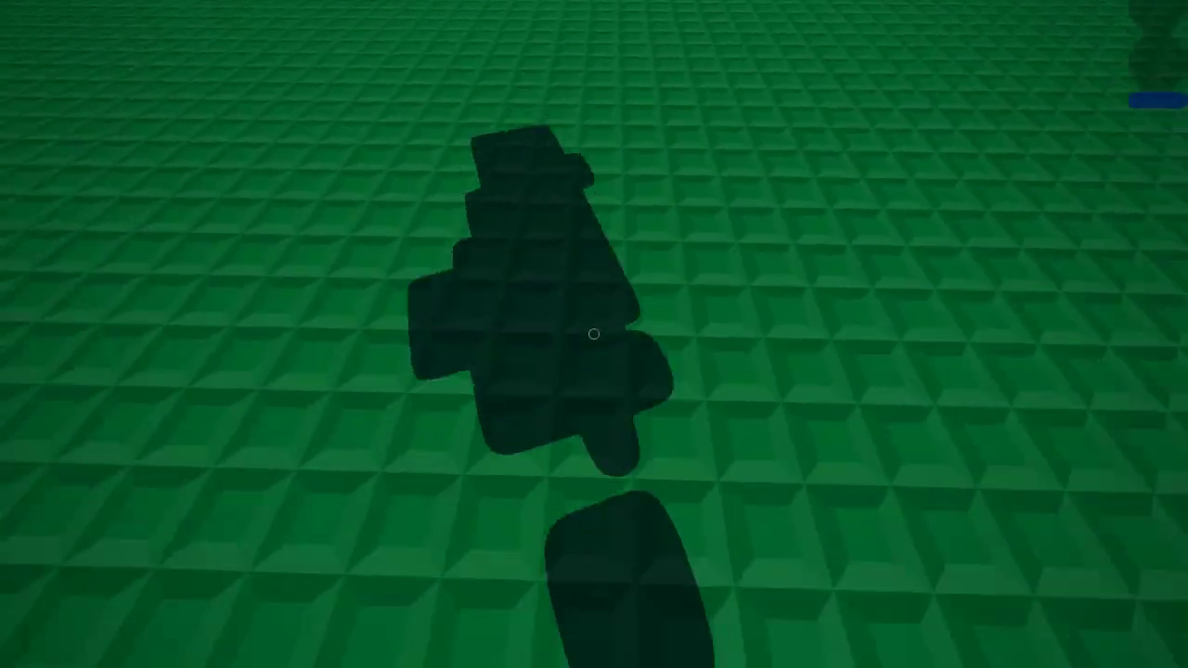
scroll(594, 333, down, 5)
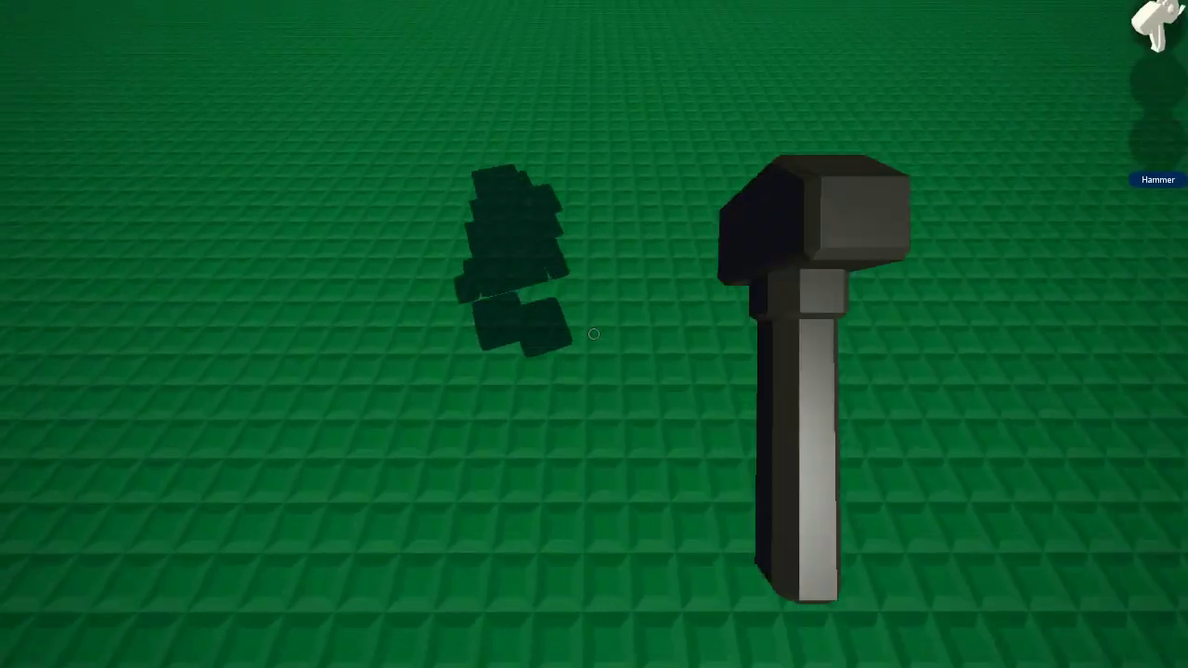
scroll(594, 334, down, 5)
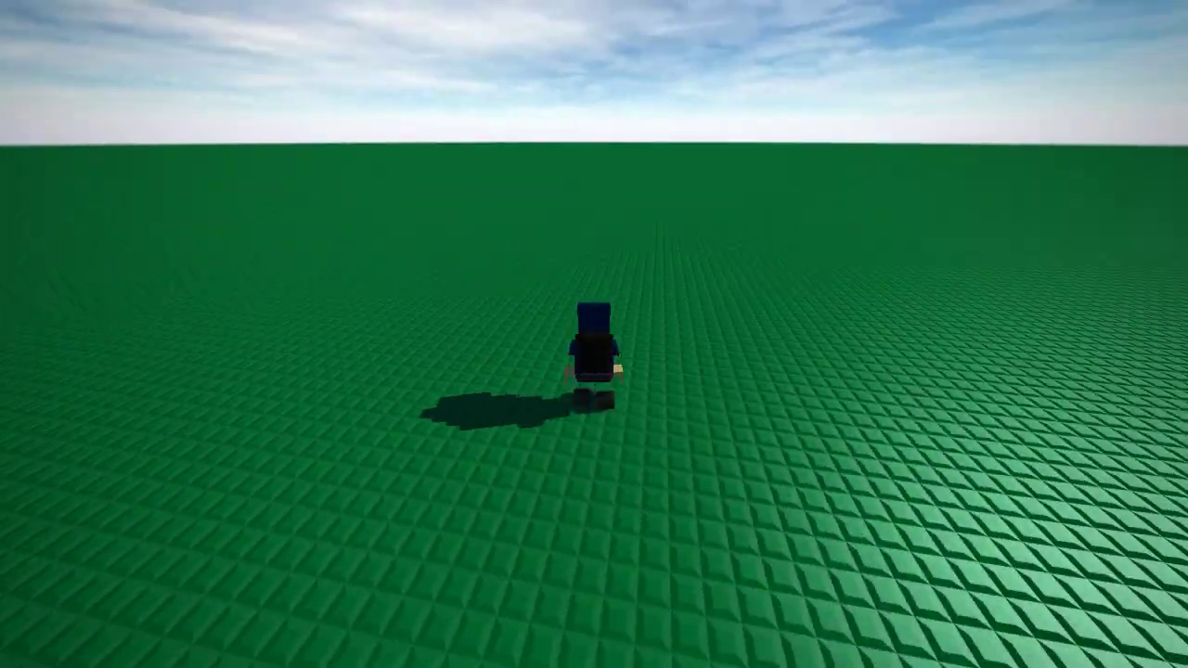
scroll(594, 334, up, 5)
key(Escape)
key(Escape)
key(Escape)
click(577, 417)
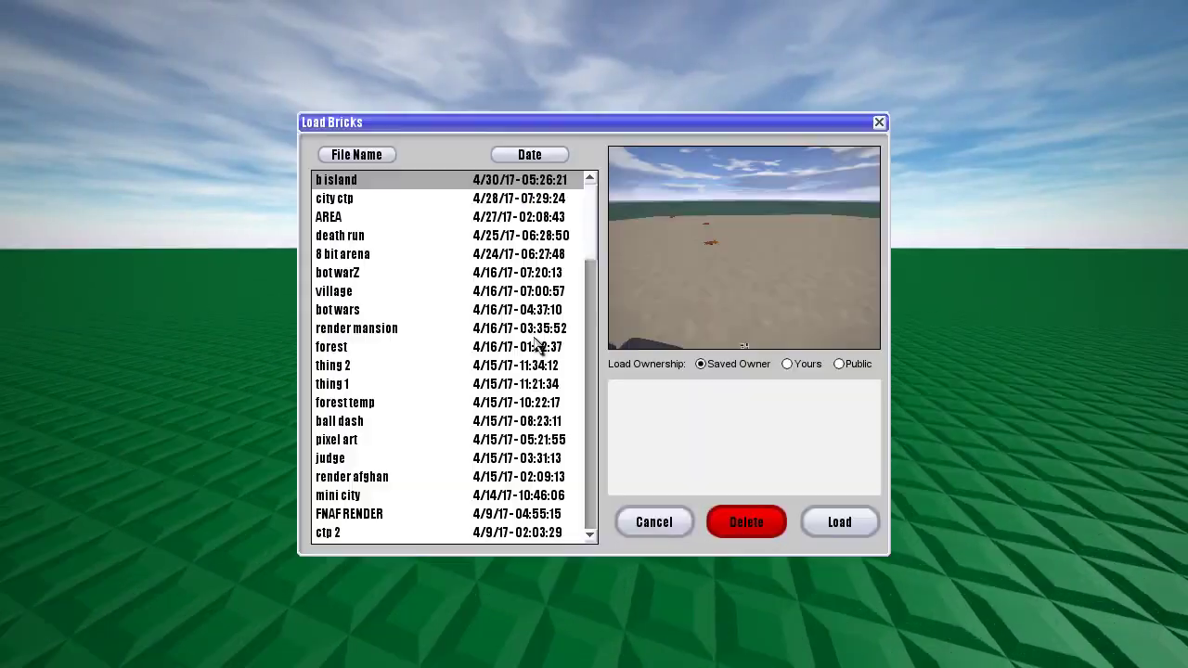
click(374, 316)
key(Escape)
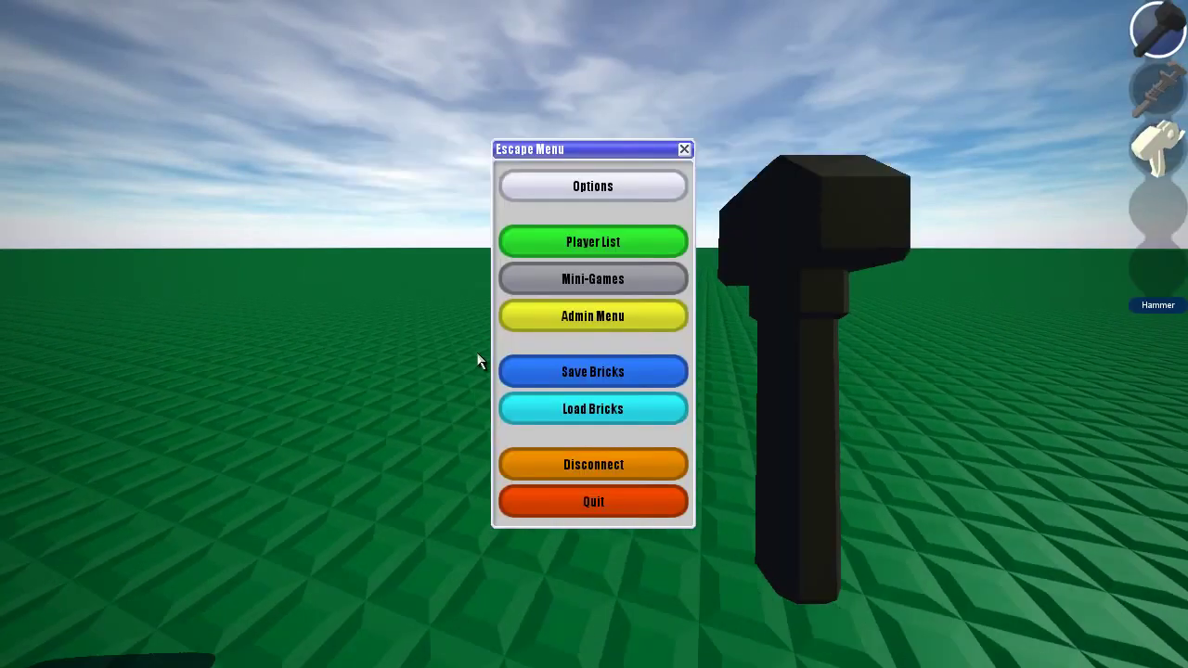
key(Escape)
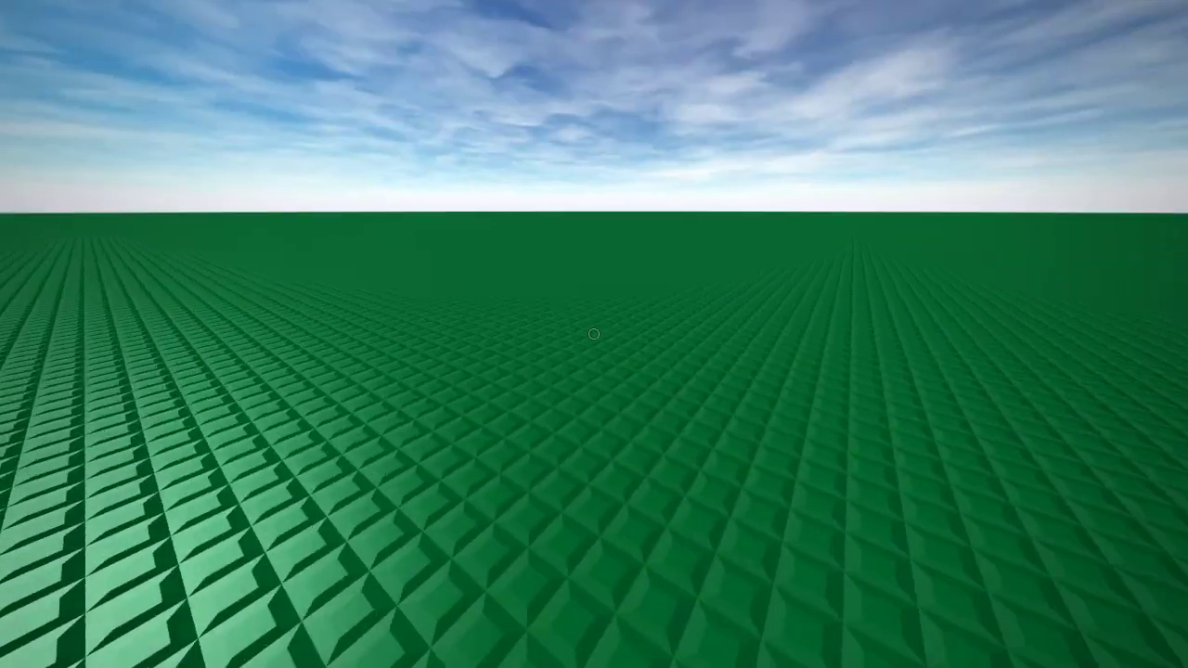
key(1)
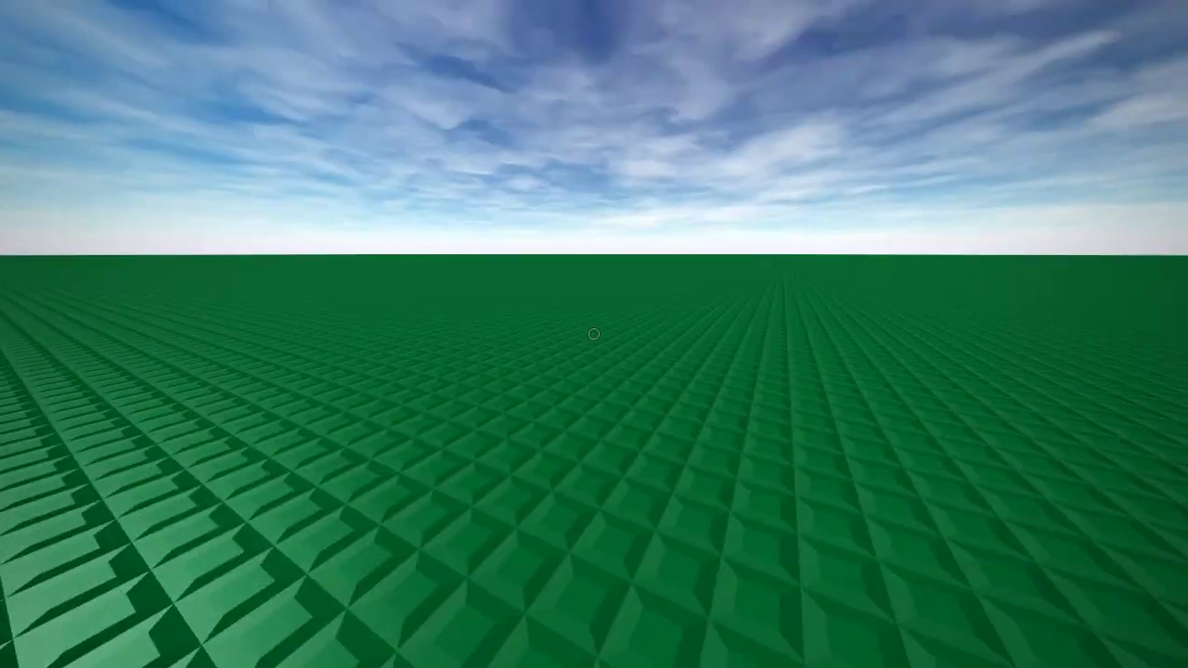
key(space)
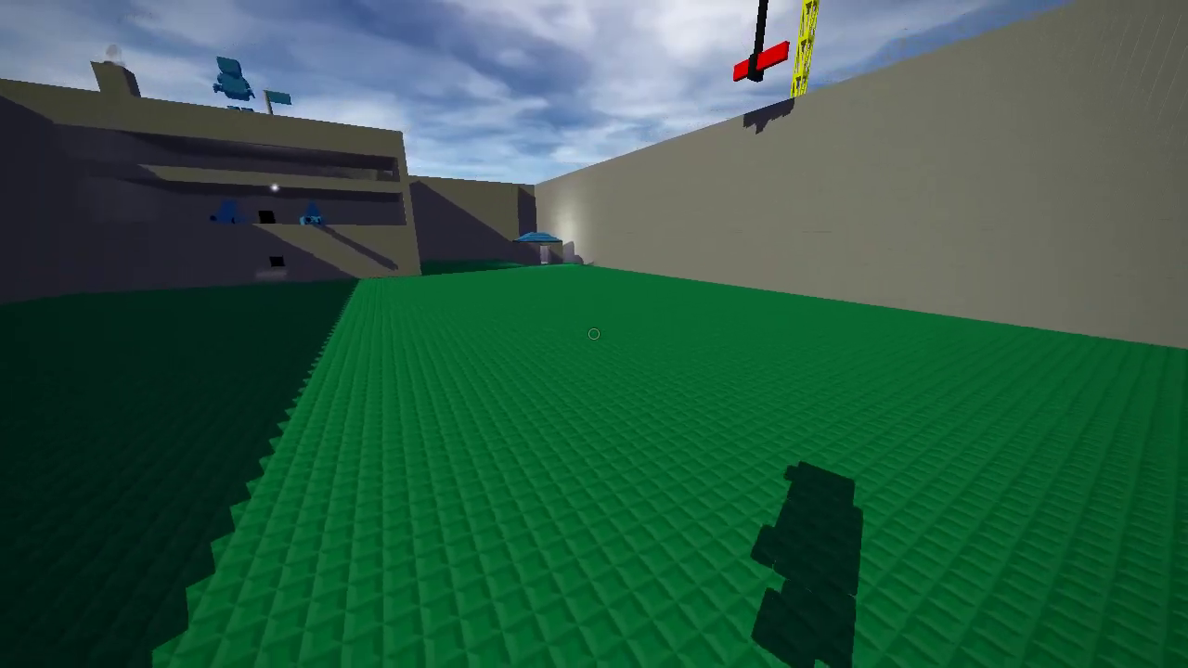
- Switch between hammer and wrench, walk across the field into the red base and back out
key(1)
key(2)
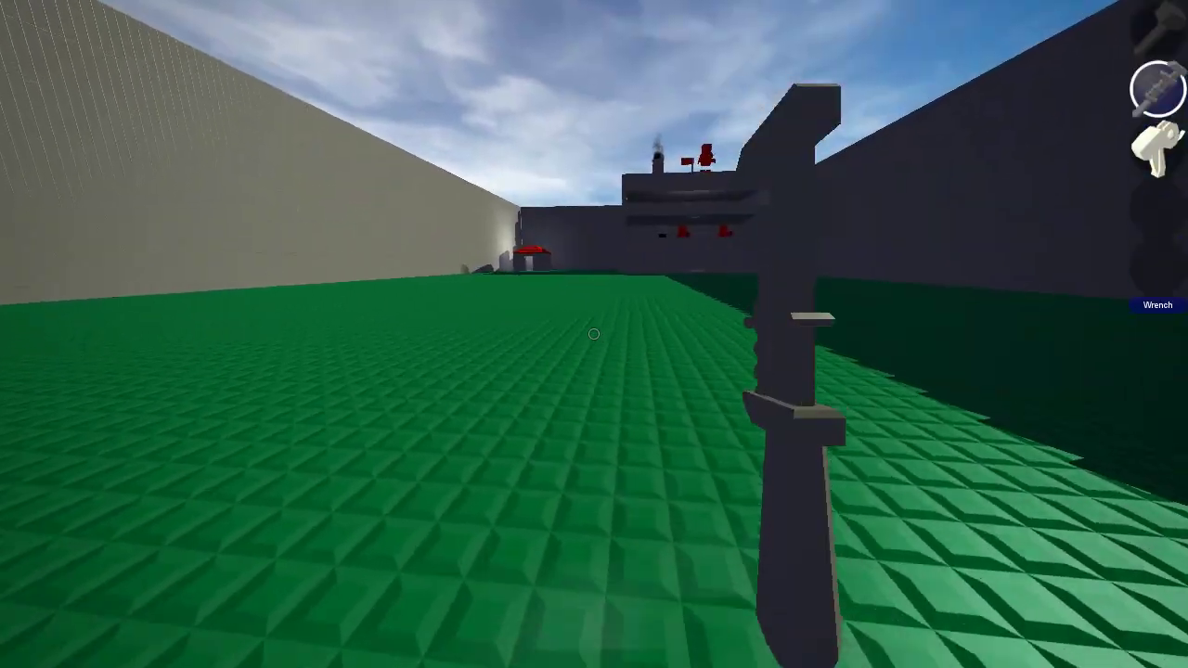
key(w)
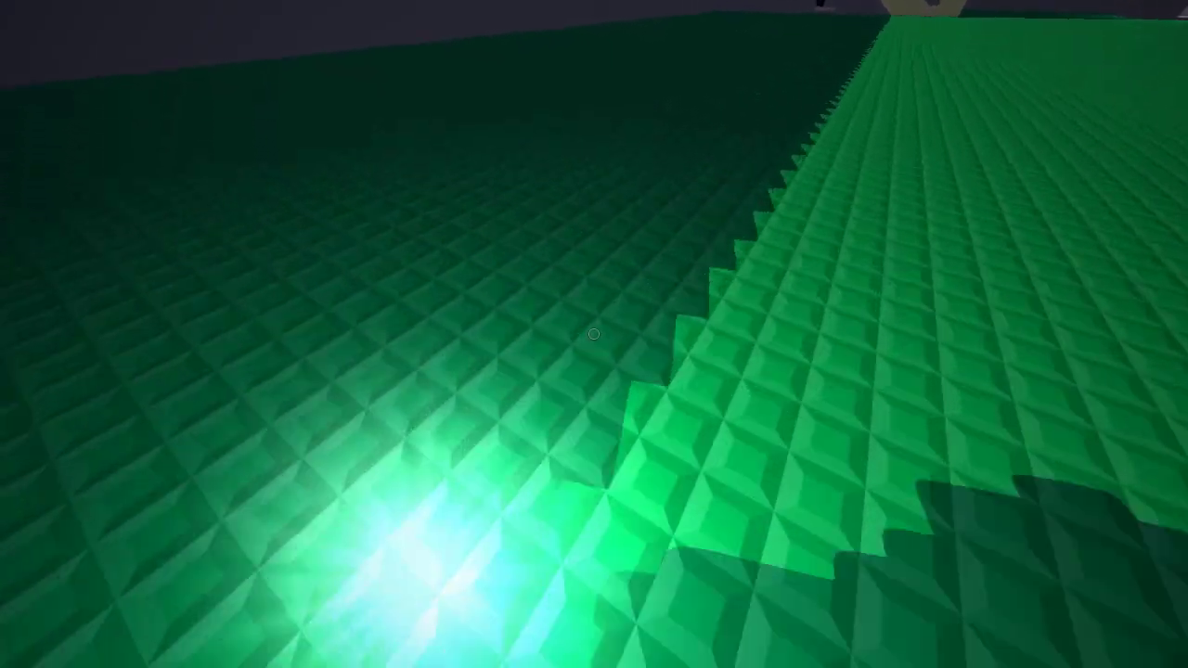
scroll(594, 334, down, 5)
scroll(594, 334, up, 5)
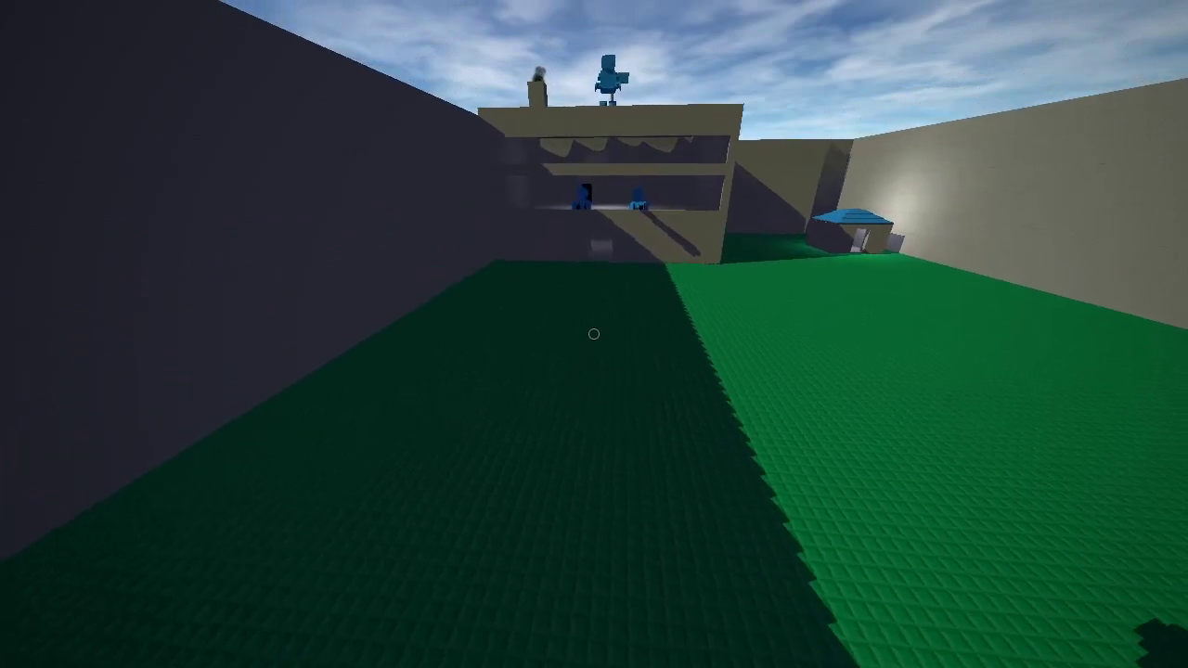
key(w)
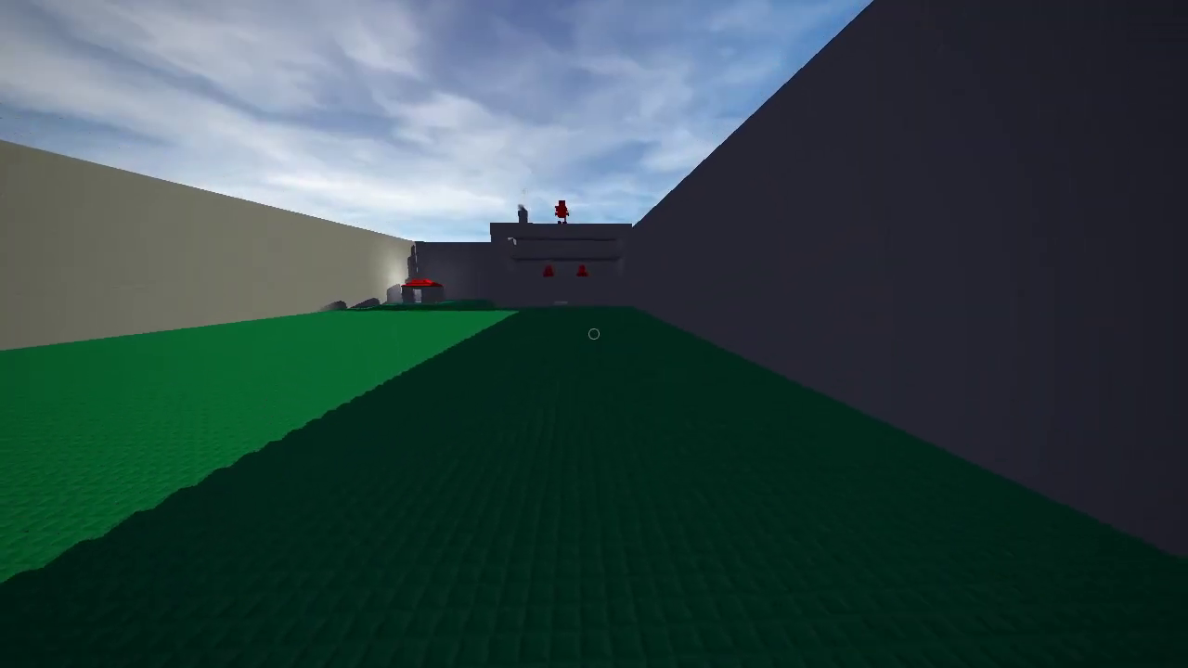
key(w)
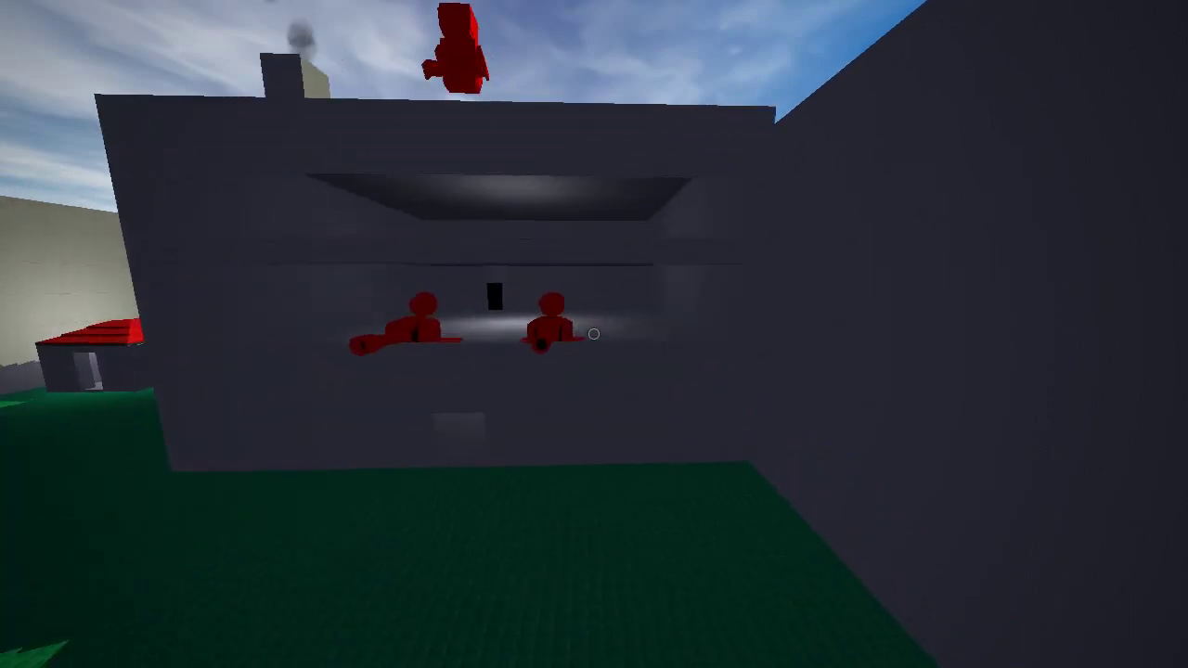
key(s)
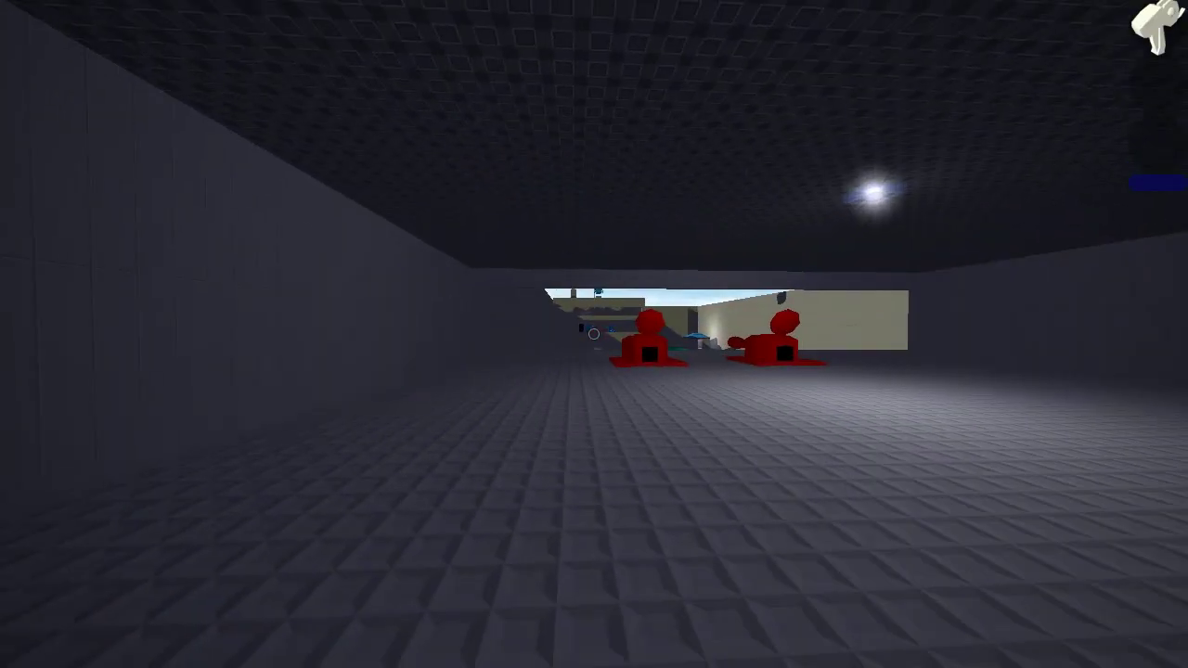
key(w)
key(w)
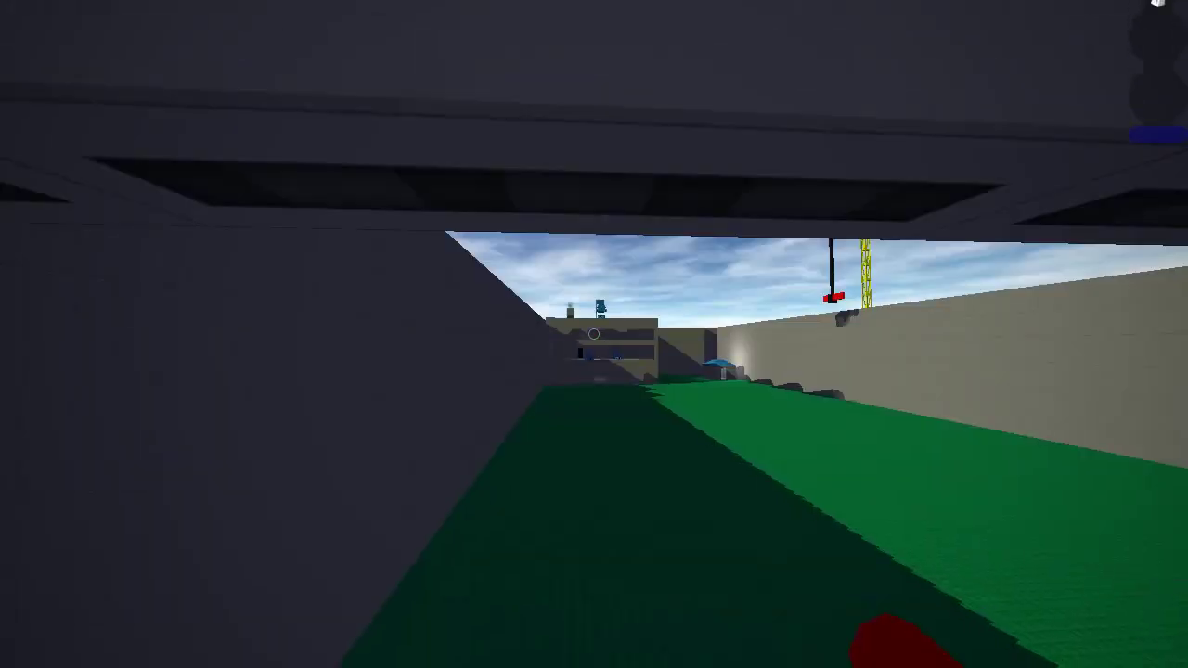
key(1)
key(1)
key(space)
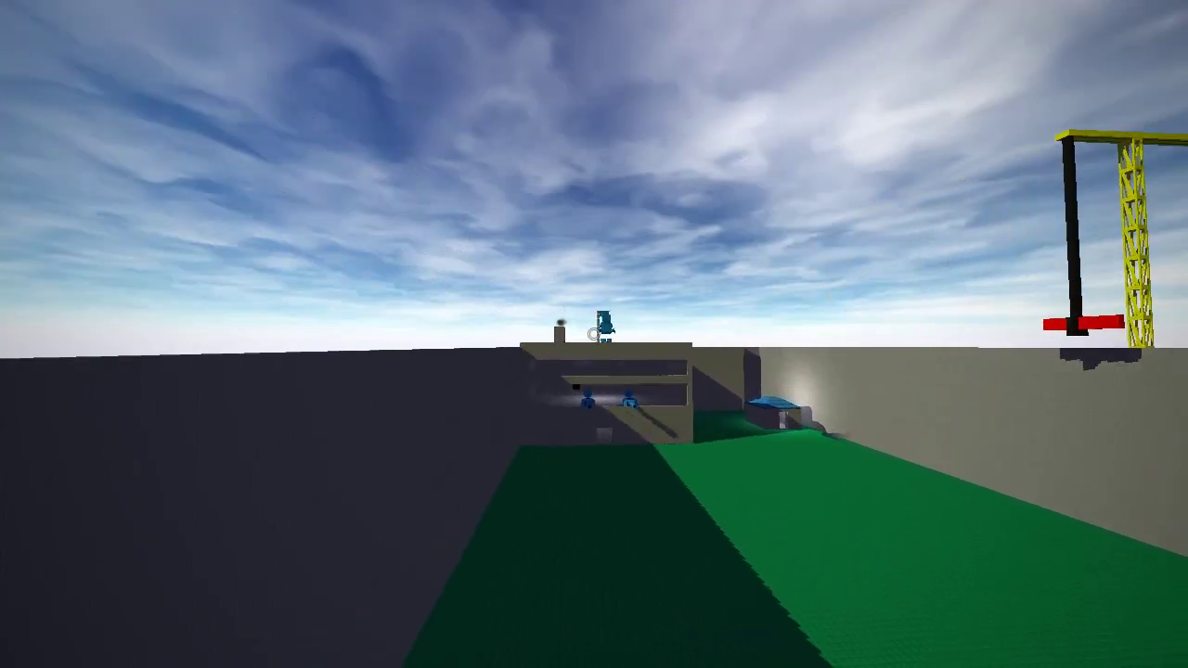
- Walk through the blue base into the white room, look at its ceiling light, then leave
key(w)
key(w)
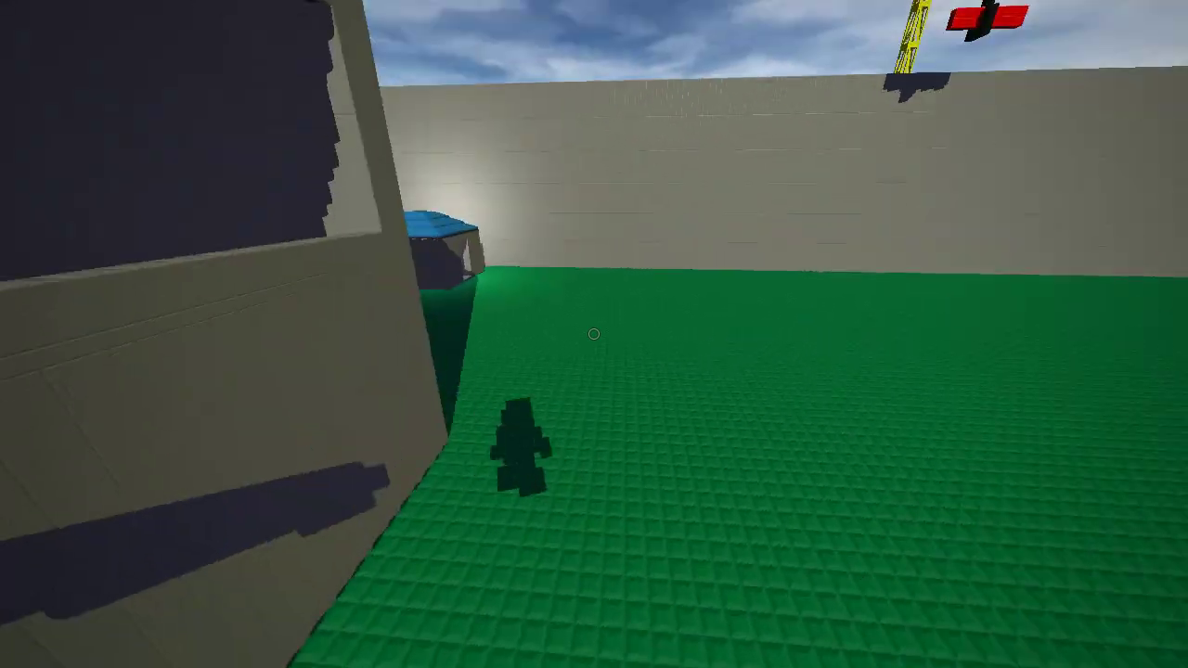
key(w)
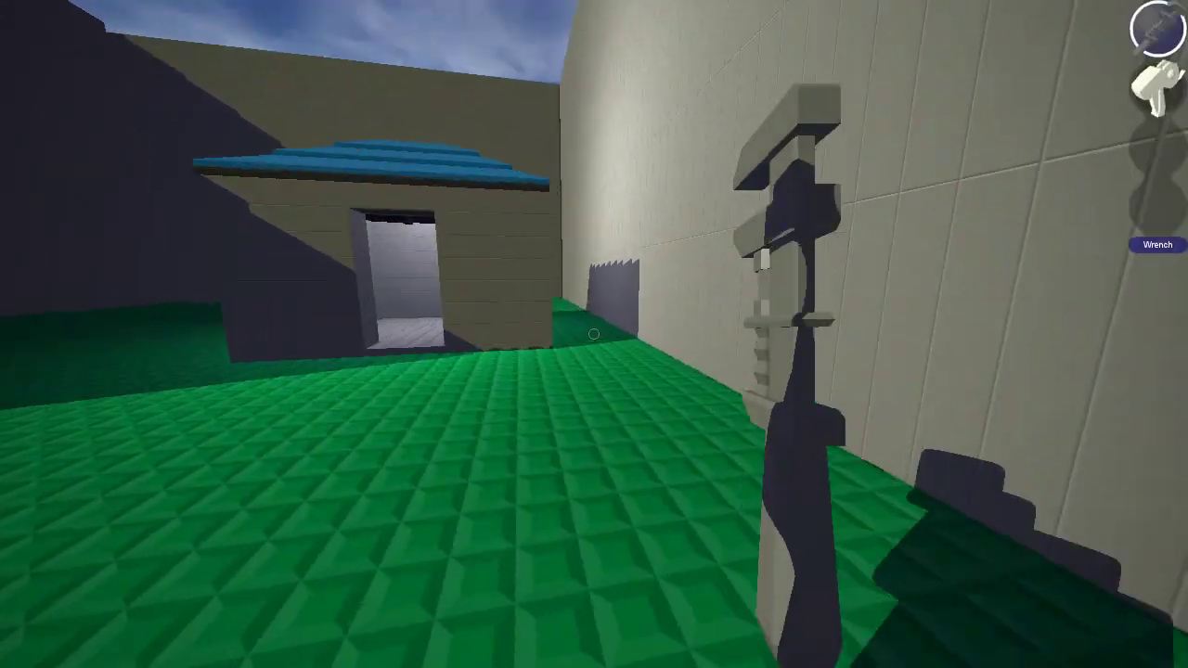
key(w)
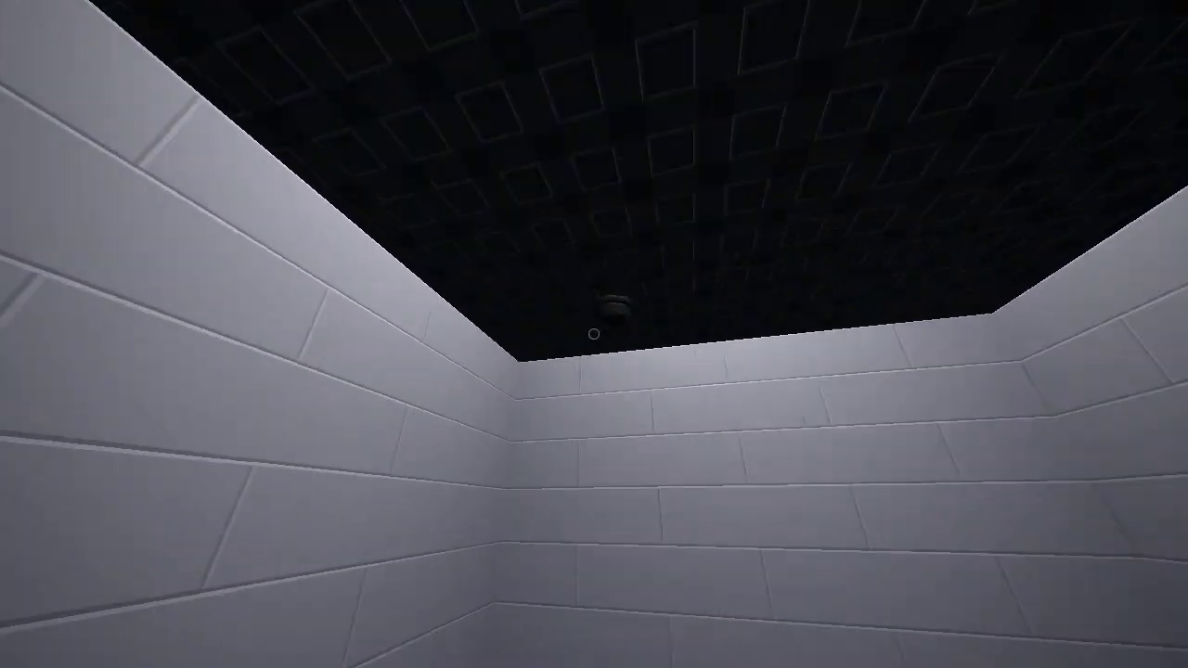
key(1)
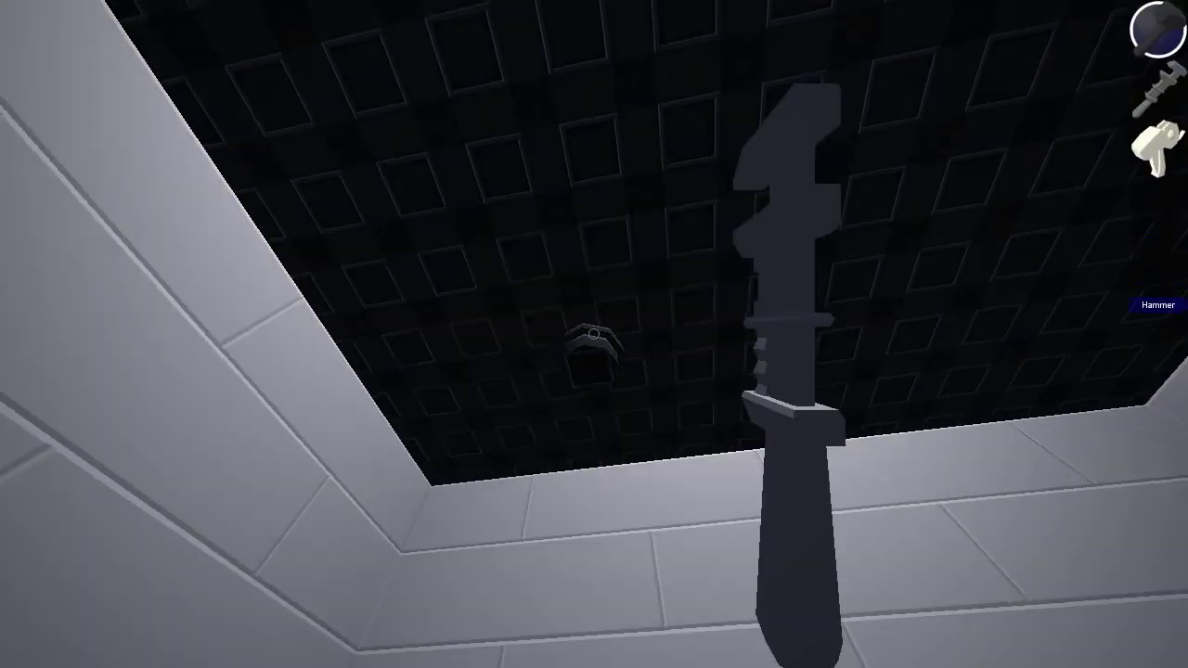
key(w)
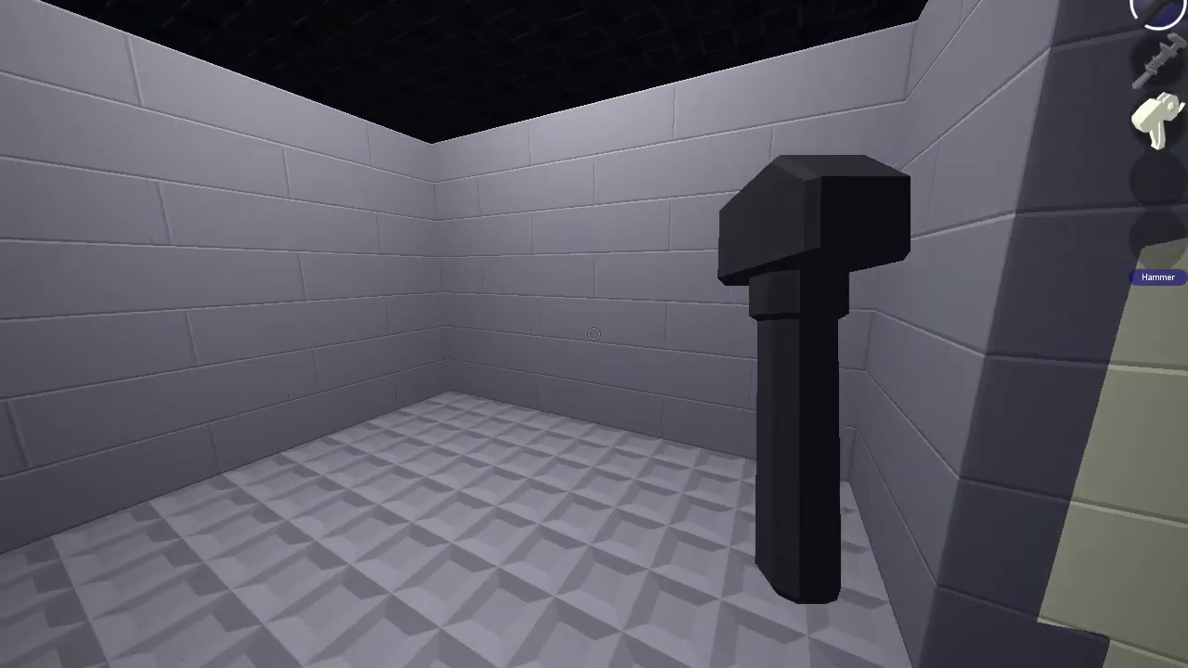
- Walk back inside the dark red base with the hammer and bring up the Brick Selector
key(w)
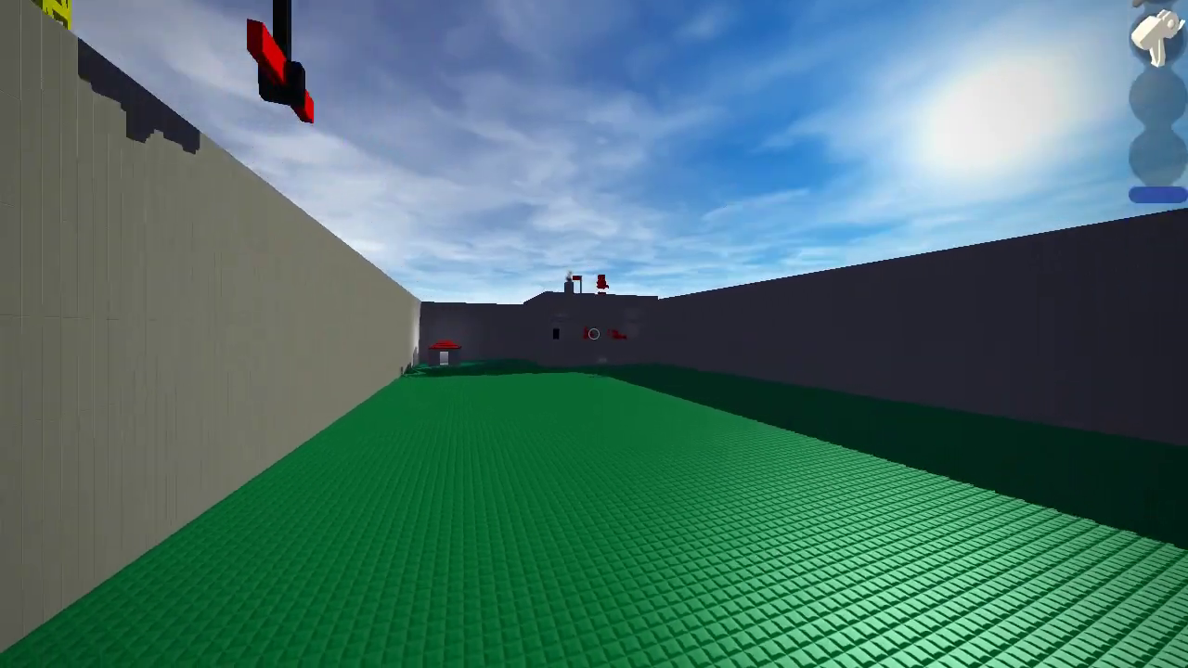
key(1)
key(w)
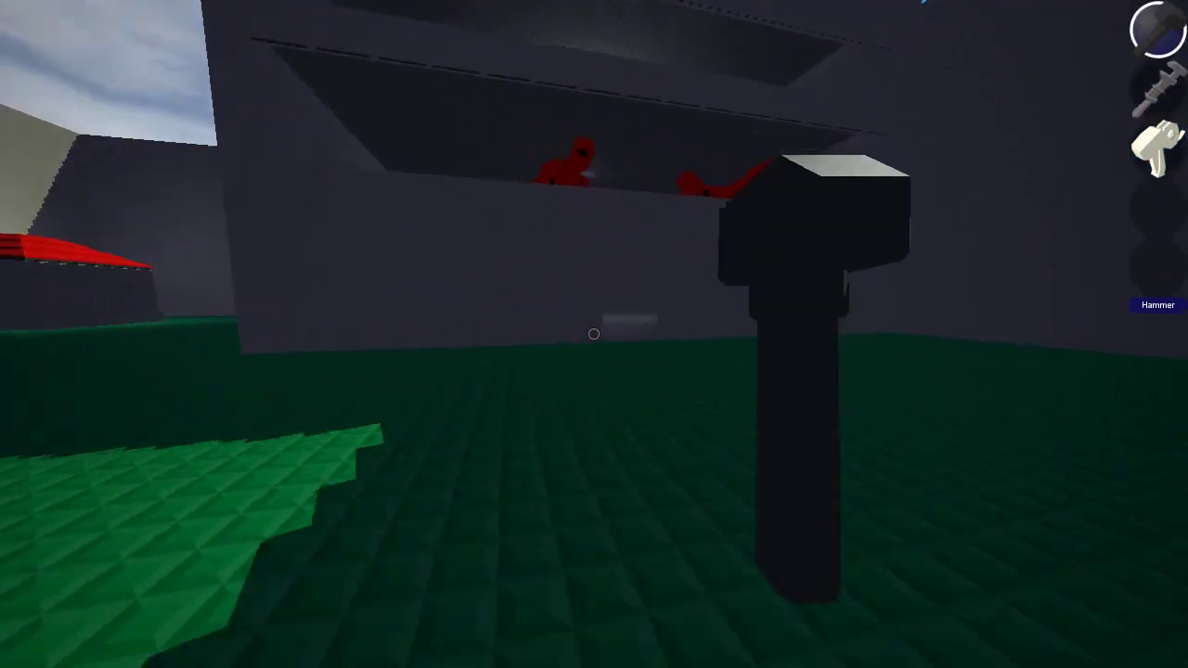
key(w)
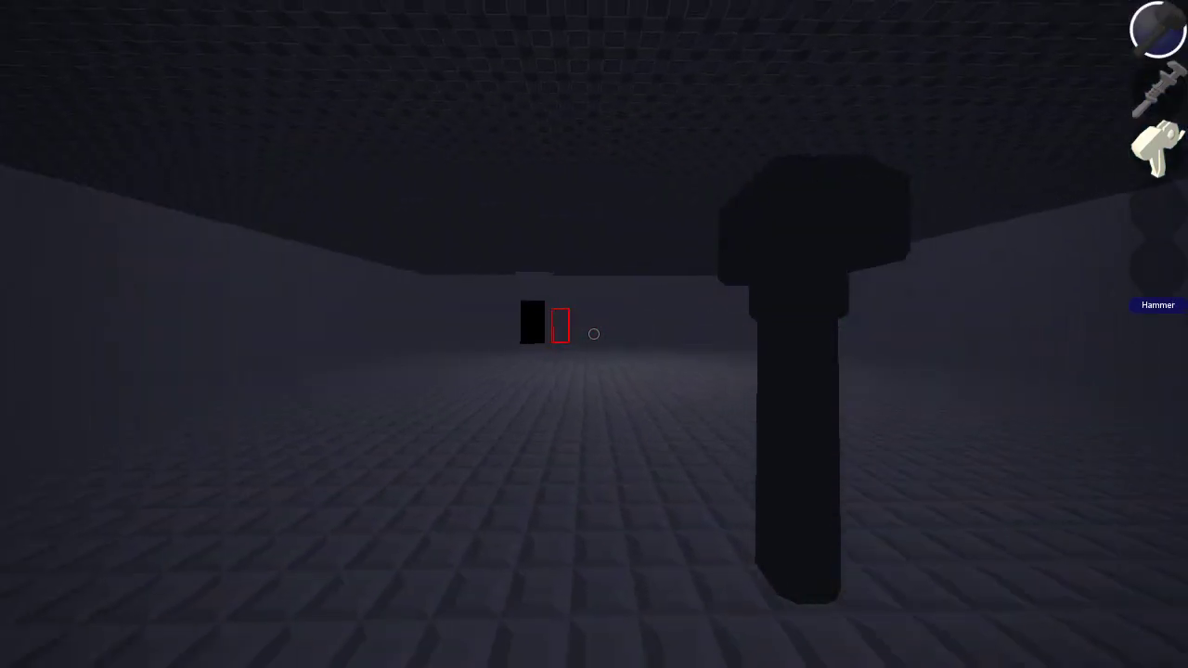
key(w)
key(b)
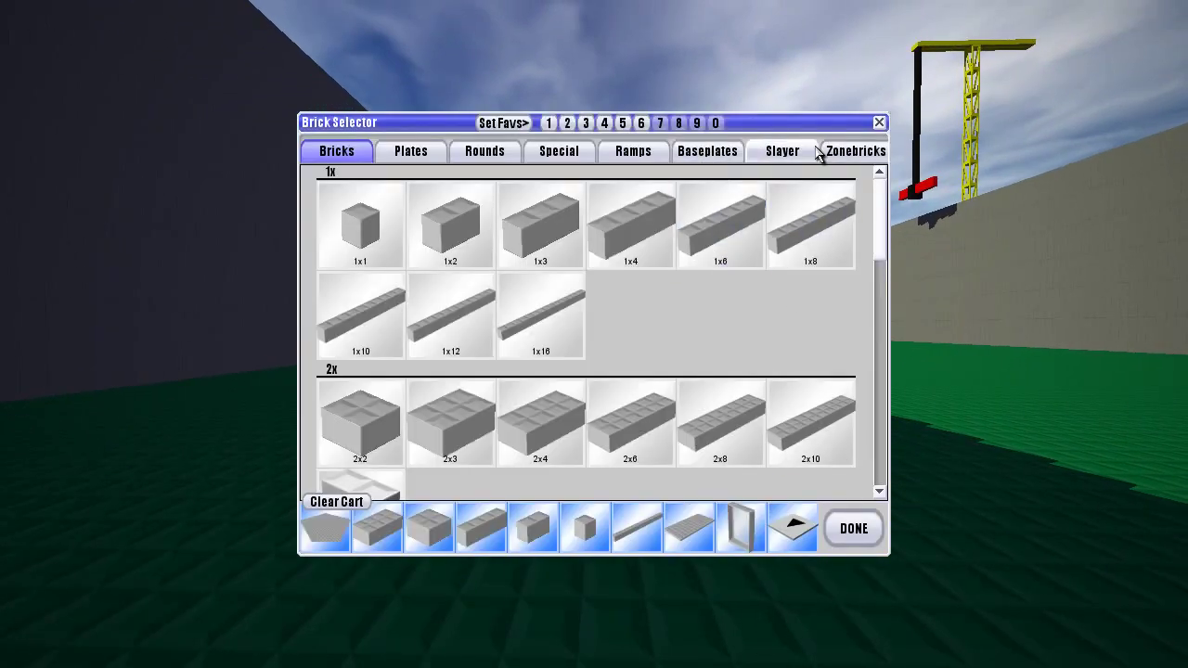
- View the Slayer game bricks, then the Baseplates category in the Brick Selector
click(816, 152)
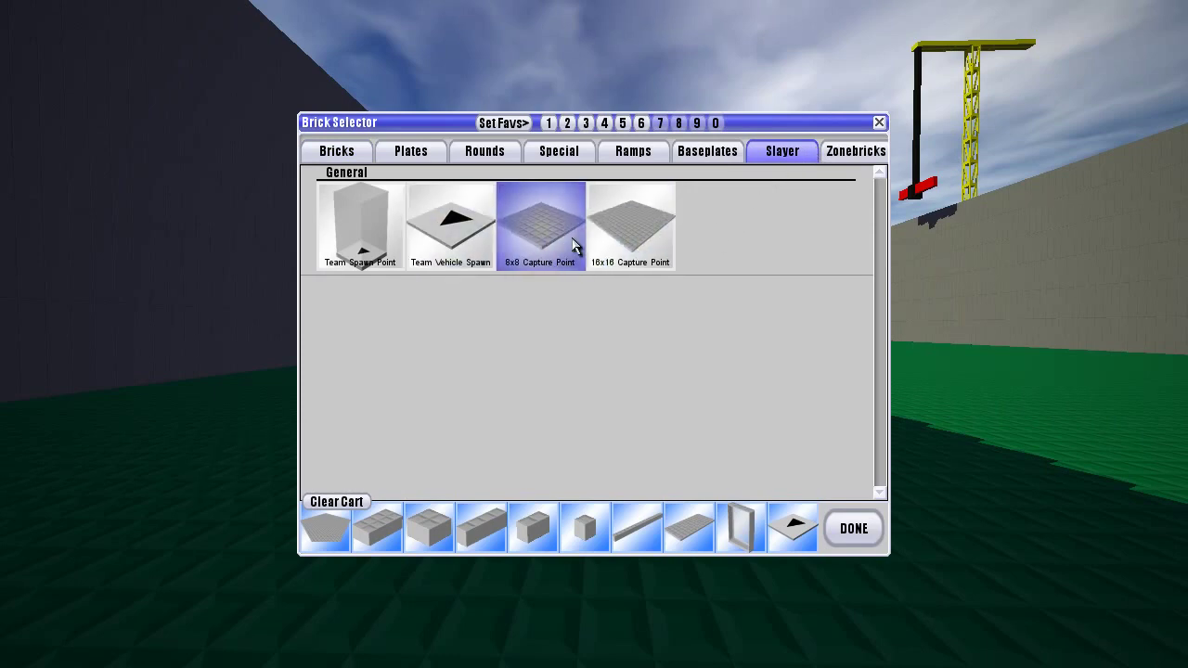
click(683, 157)
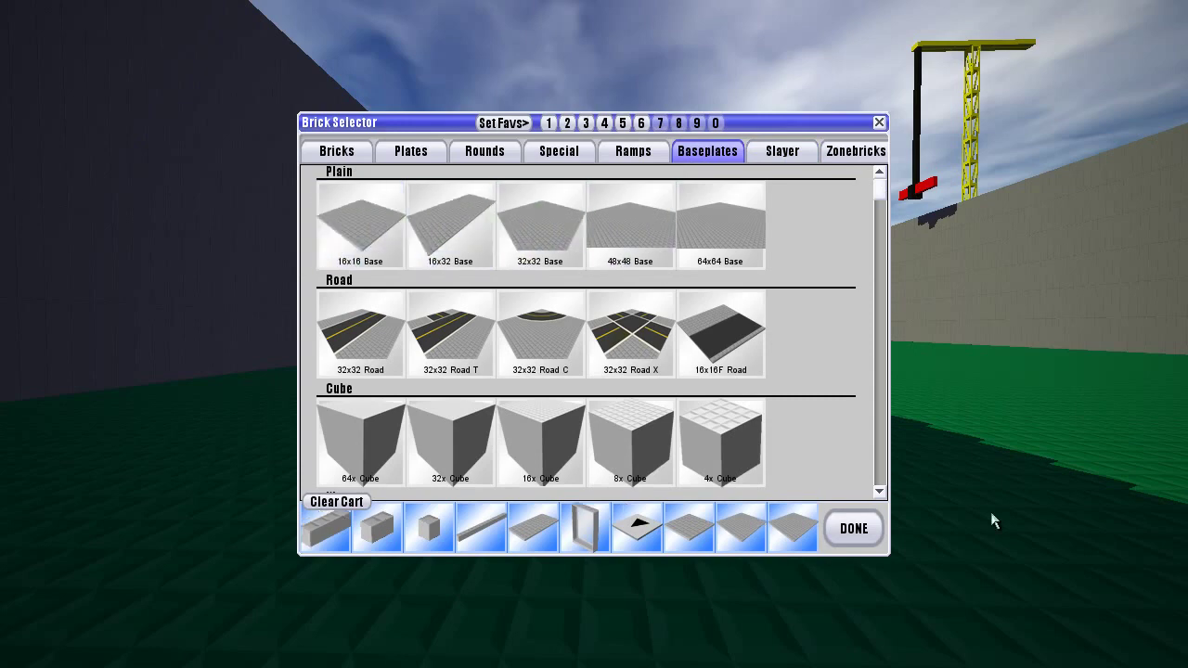
- Place a grey 16x16 Capture Point baseplate on the field near the tall wall
click(851, 519)
key(y)
scroll(594, 334, down, 6)
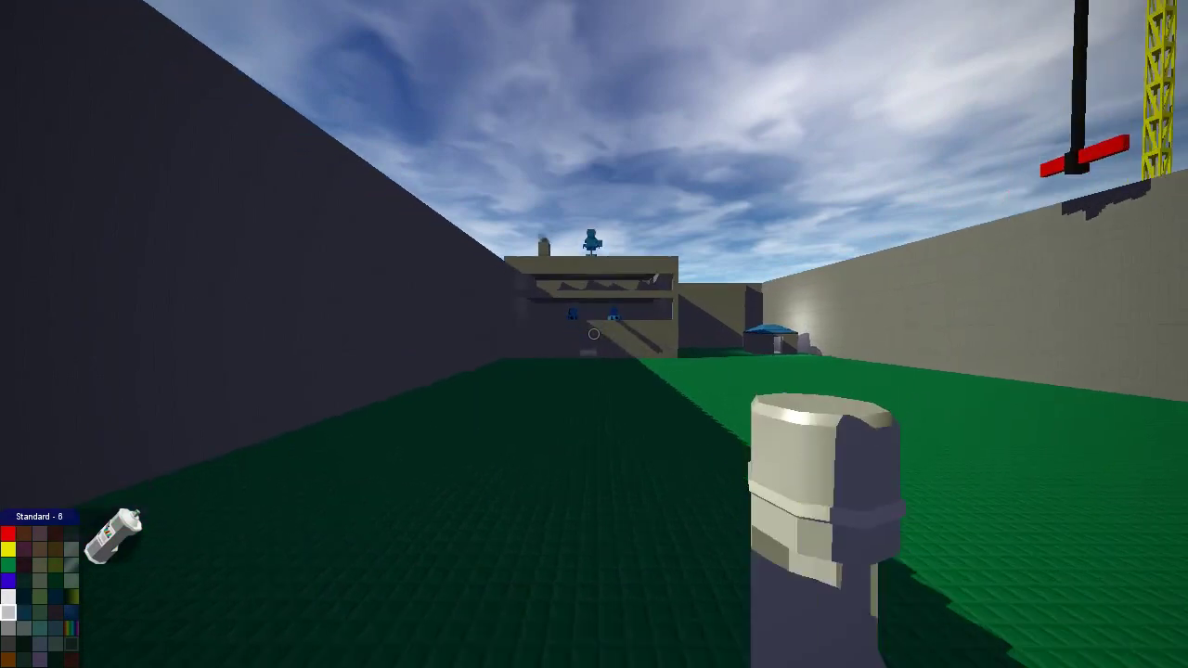
key(q)
scroll(594, 334, down, 6)
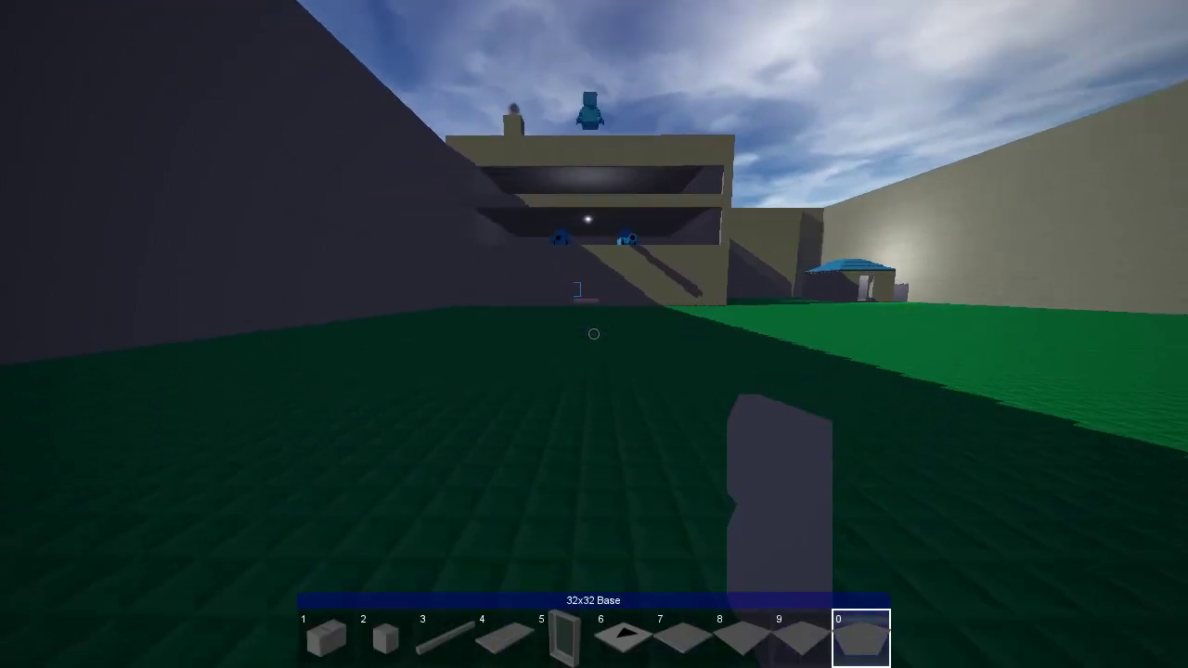
scroll(593, 334, up, 5)
scroll(594, 334, down, 2)
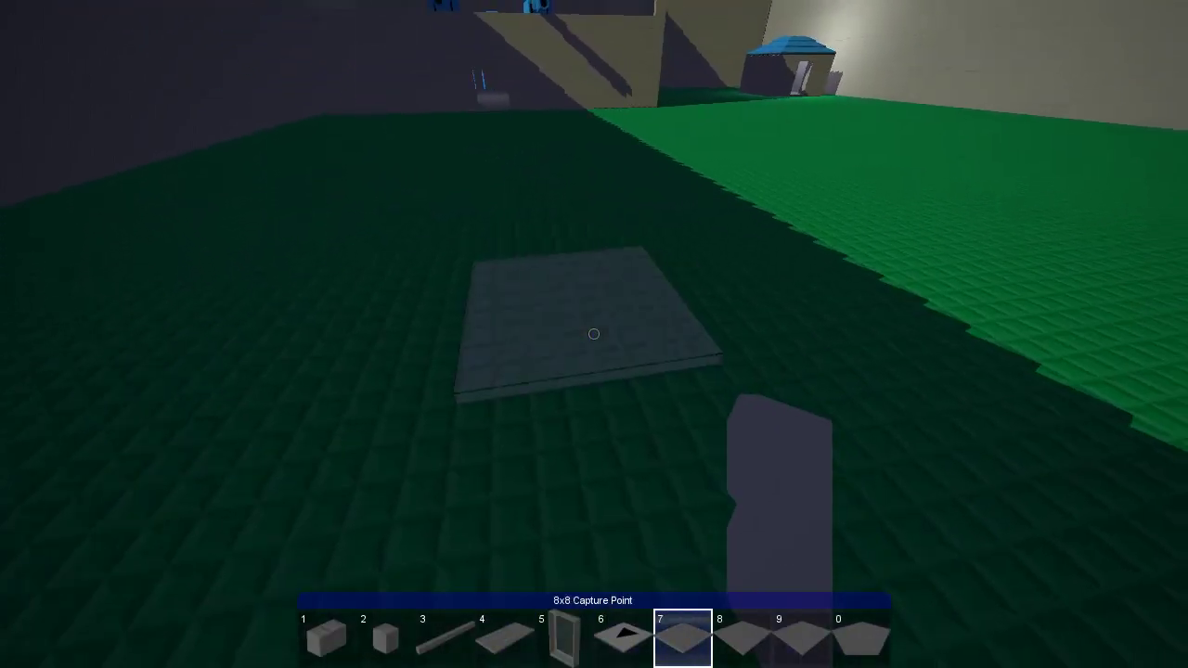
scroll(594, 334, down, 1)
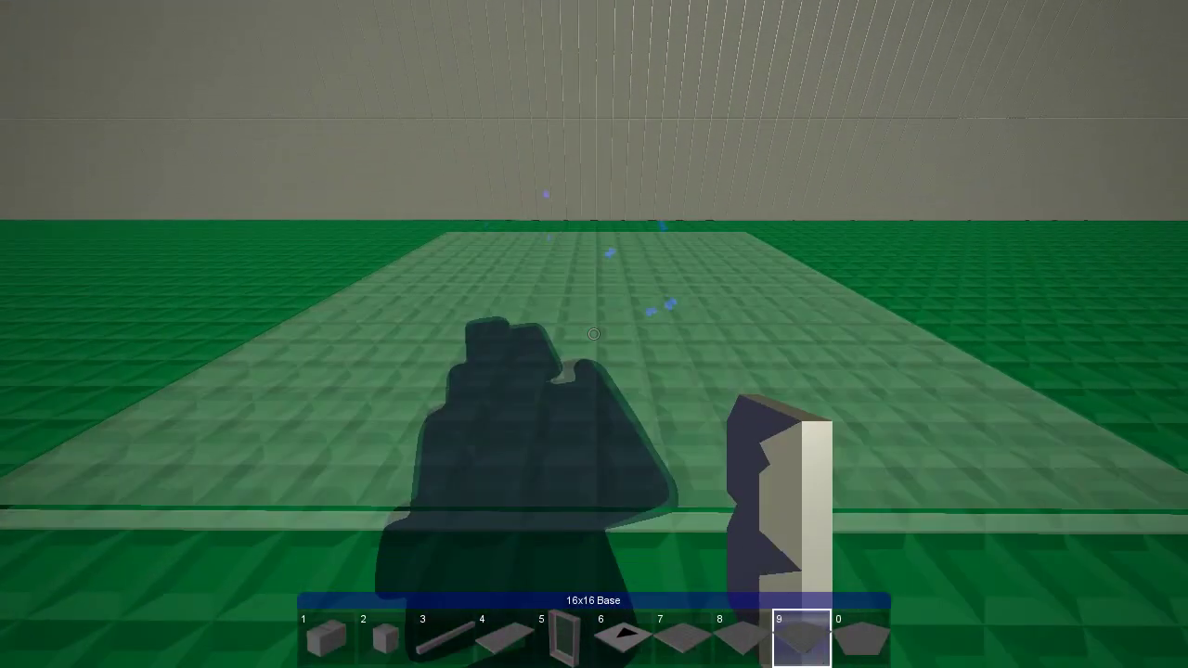
click(594, 334)
- Set a white 8x8 Capture Point on top of the 16x16 pad
scroll(594, 334, up, 1)
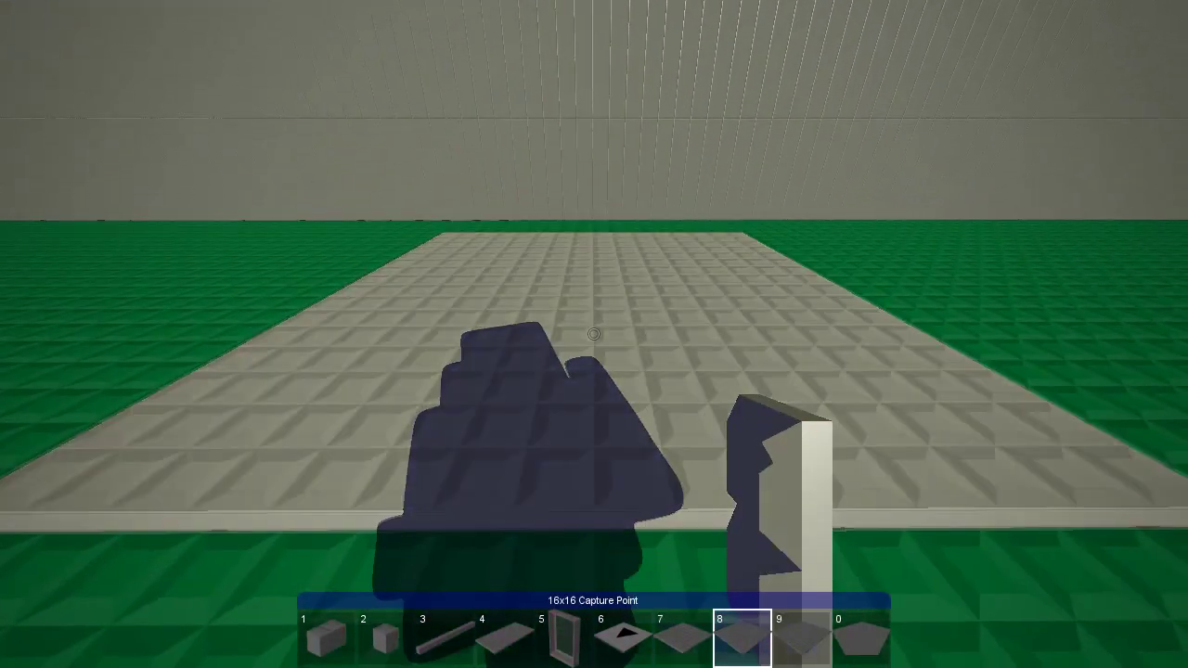
key(4)
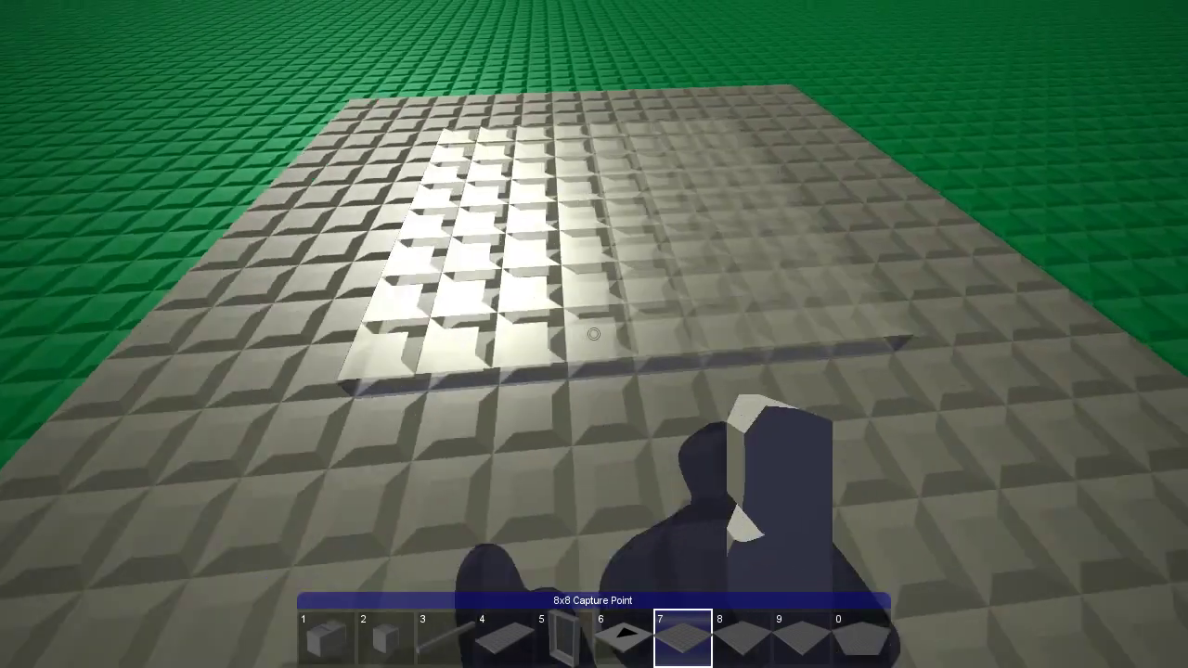
key(y)
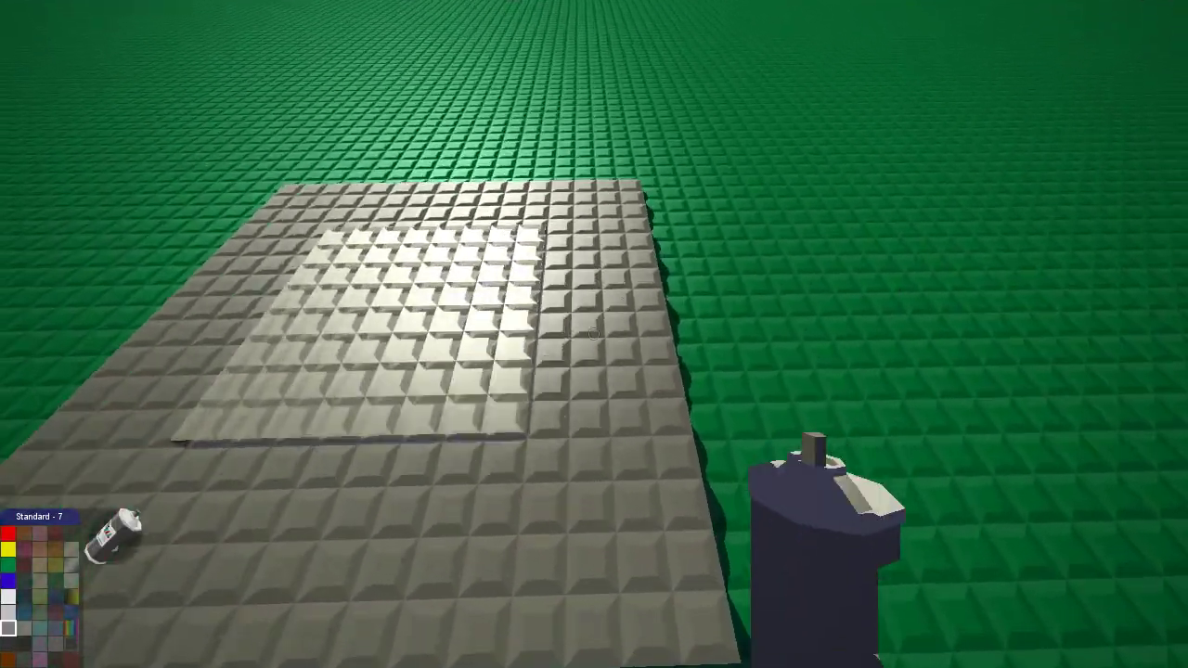
scroll(594, 334, up, 1)
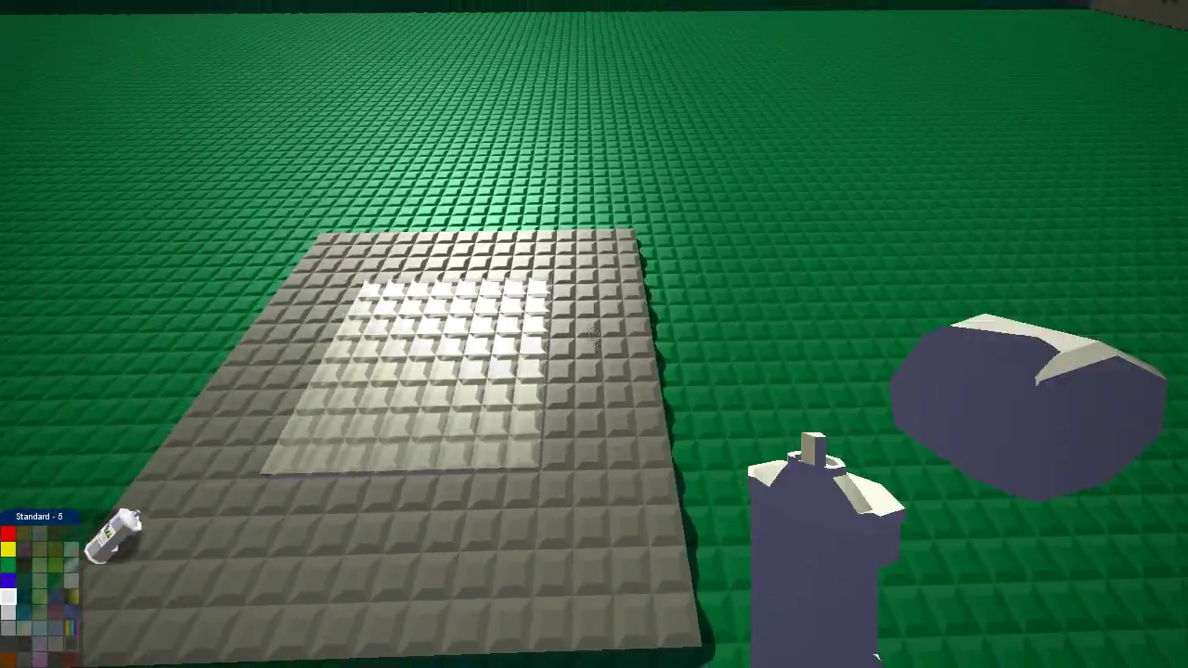
key(y)
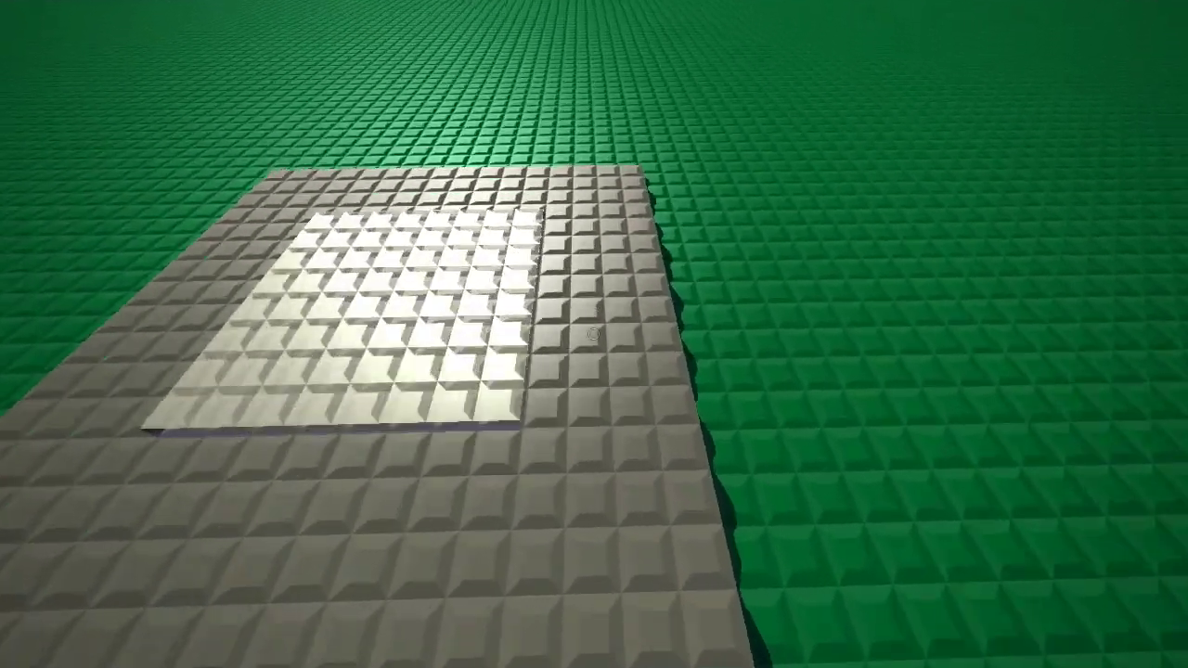
click(594, 334)
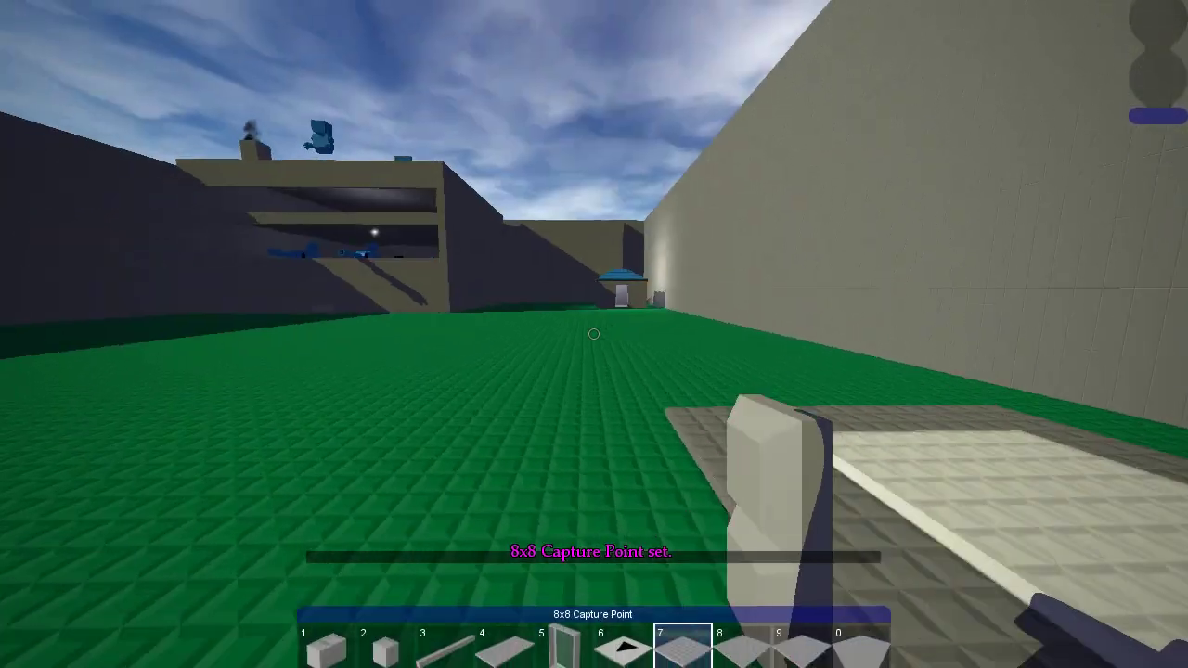
- Create the bstrike Team Slayer minigame via Mini-Games and Slayer Create
key(Escape)
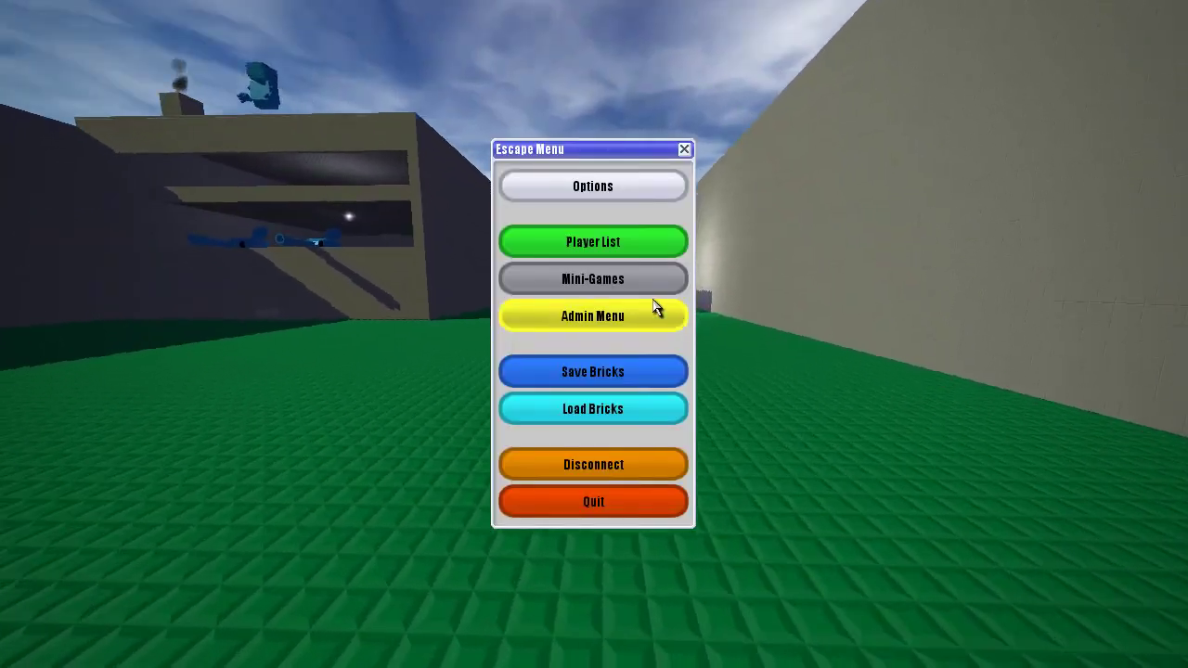
click(649, 280)
click(815, 389)
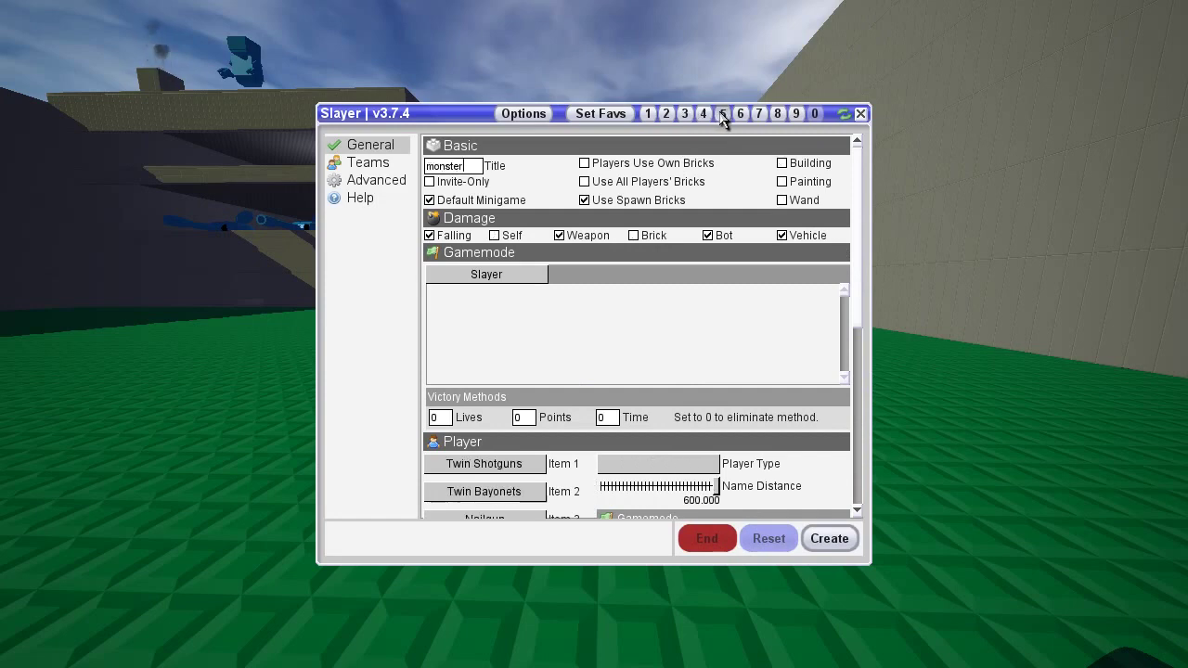
click(828, 539)
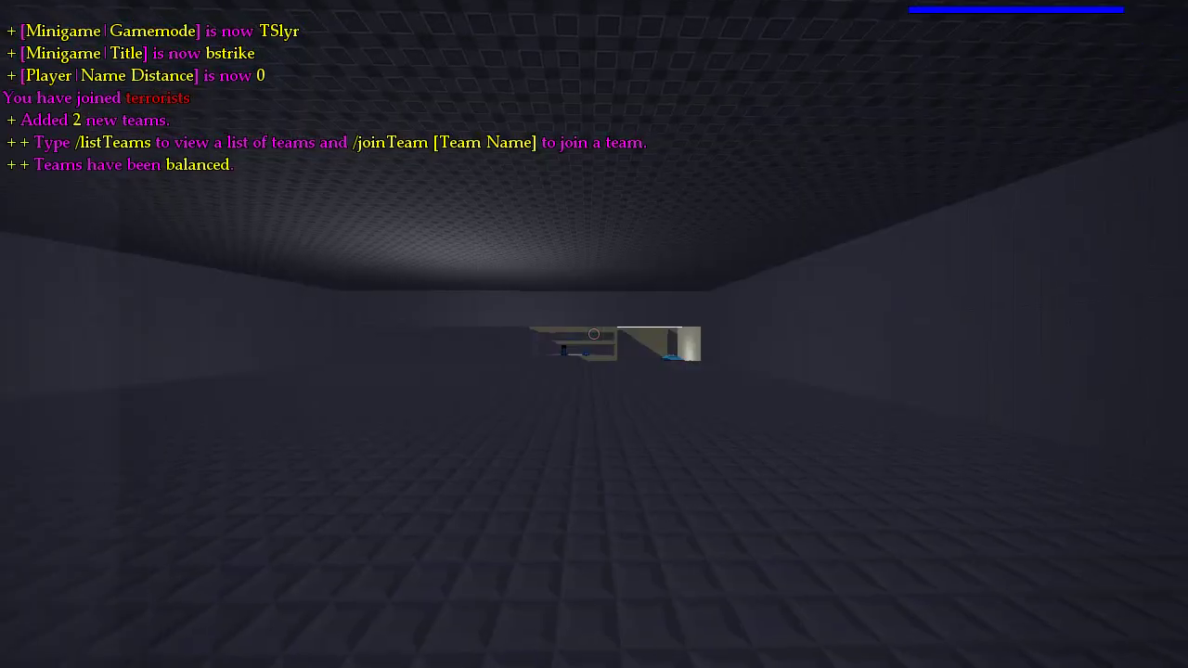
- Try the MP5K, SPAS-12 and FN Scar, aiming down the Scar's scope once
key(w)
key(1)
key(2)
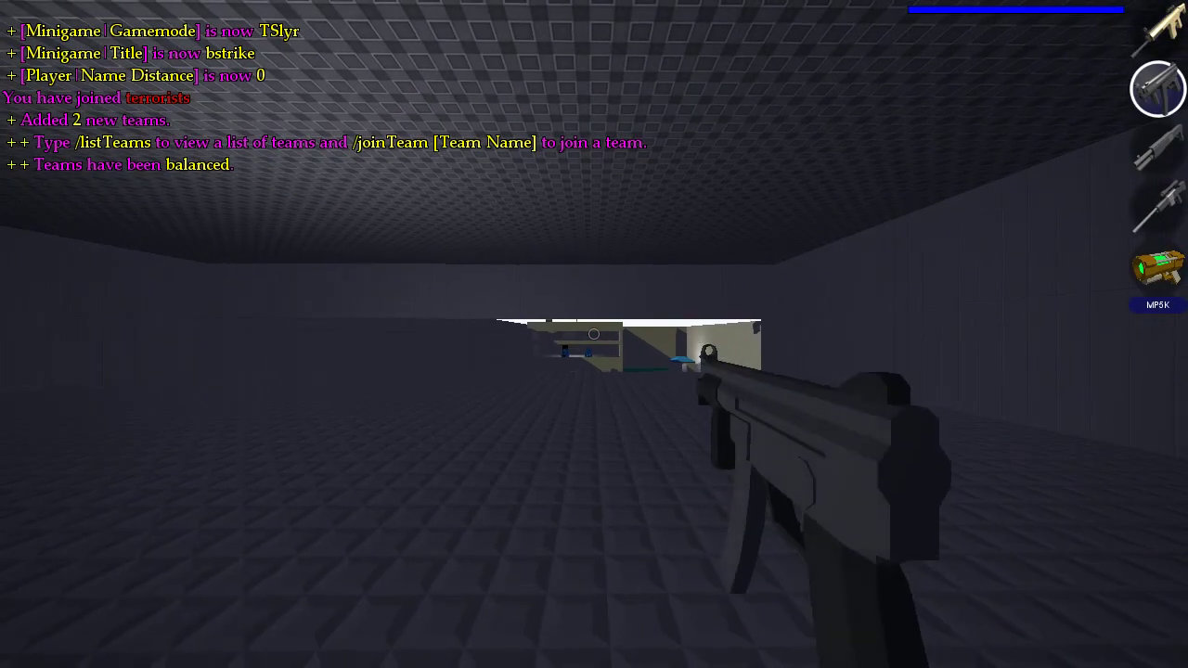
key(w)
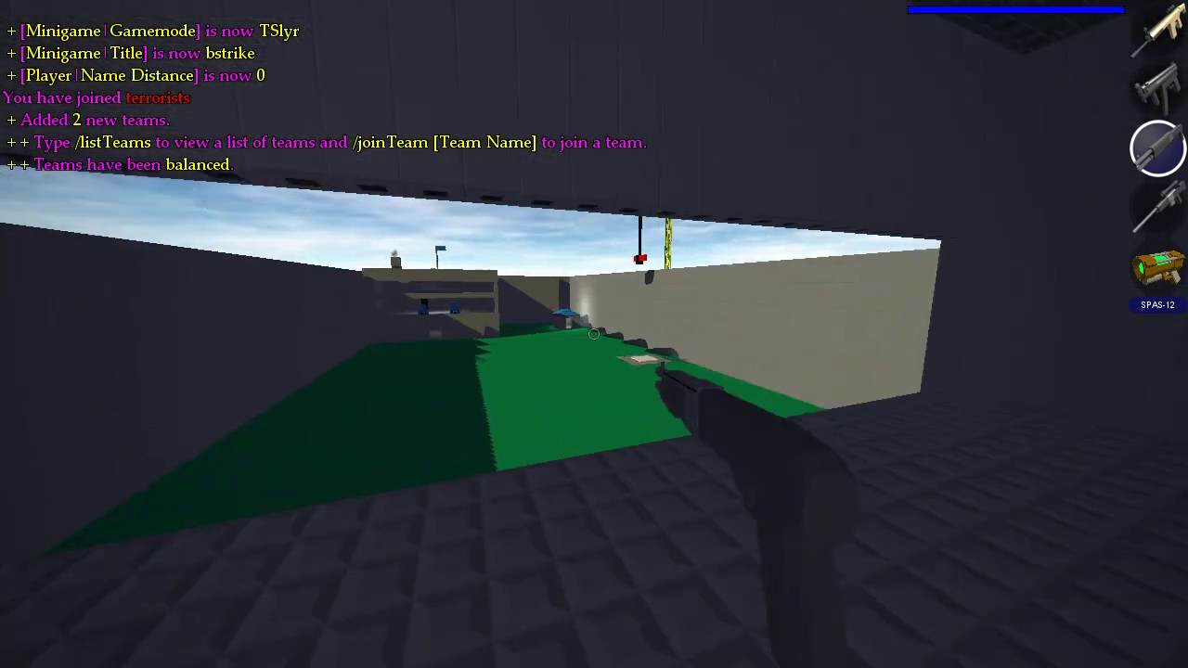
key(3)
key(w)
key(1)
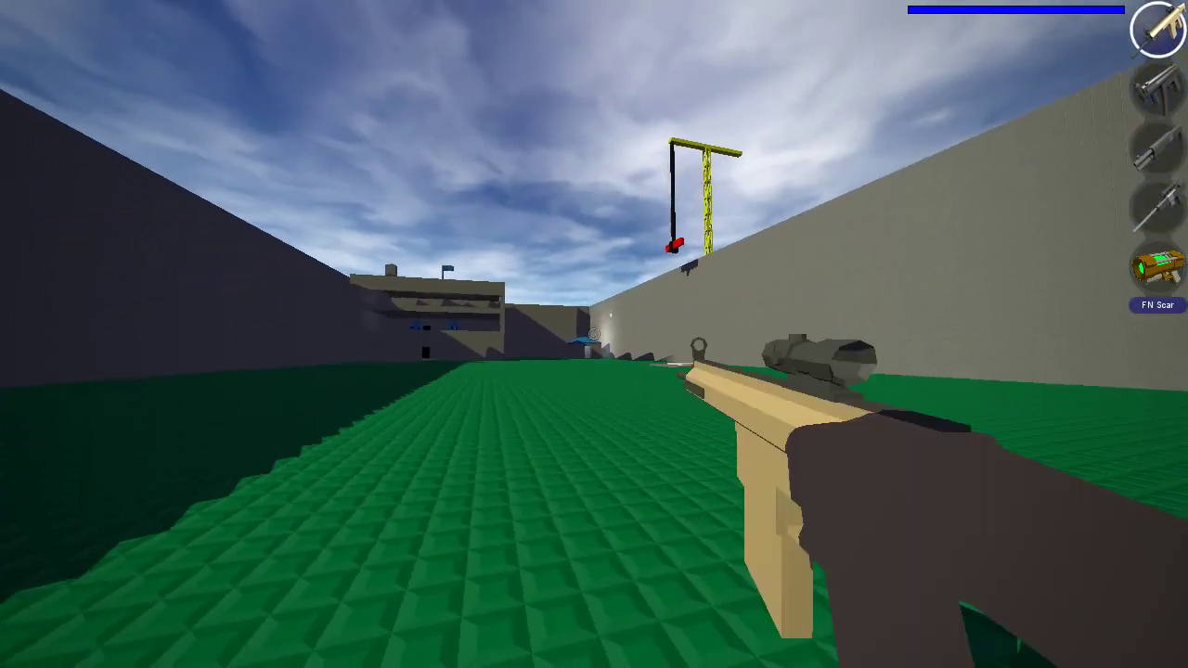
key(s)
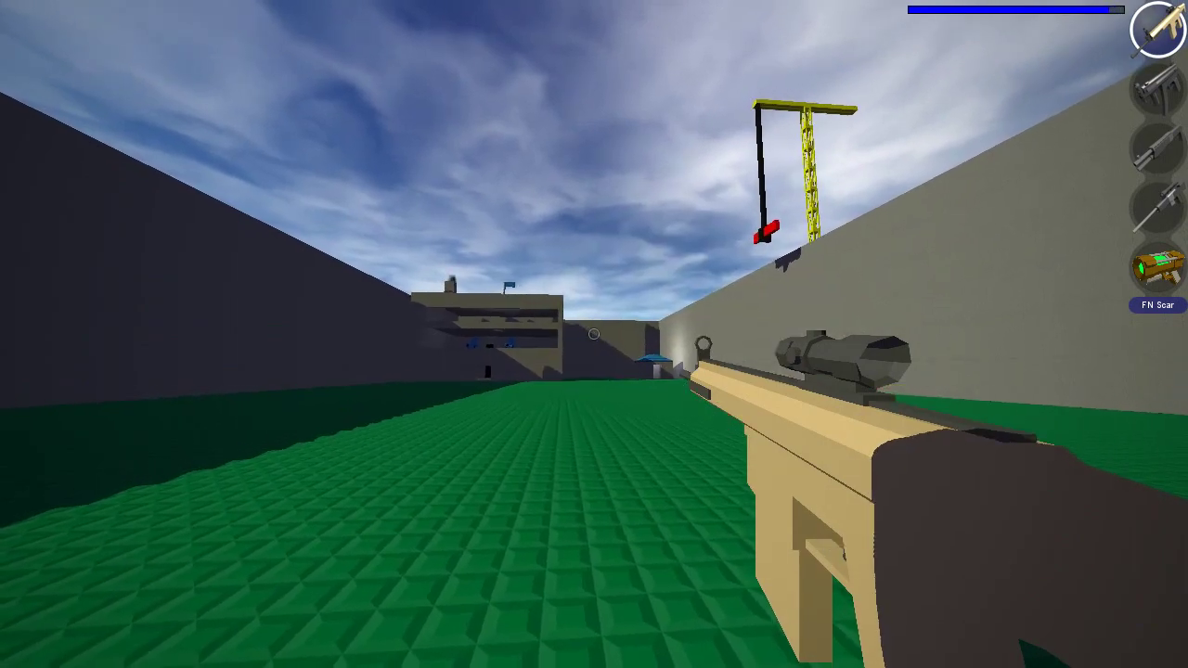
right_click(594, 334)
right_click(594, 334)
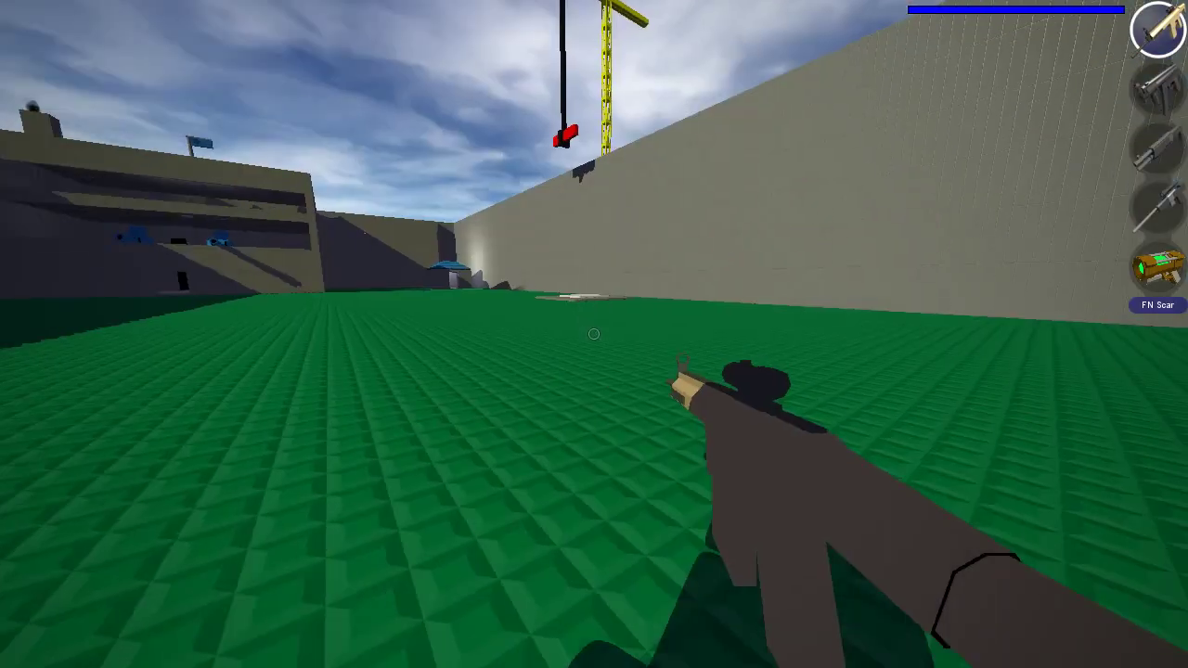
- Stand on the capture pad until its top brick turns red
mouse_move(594, 334)
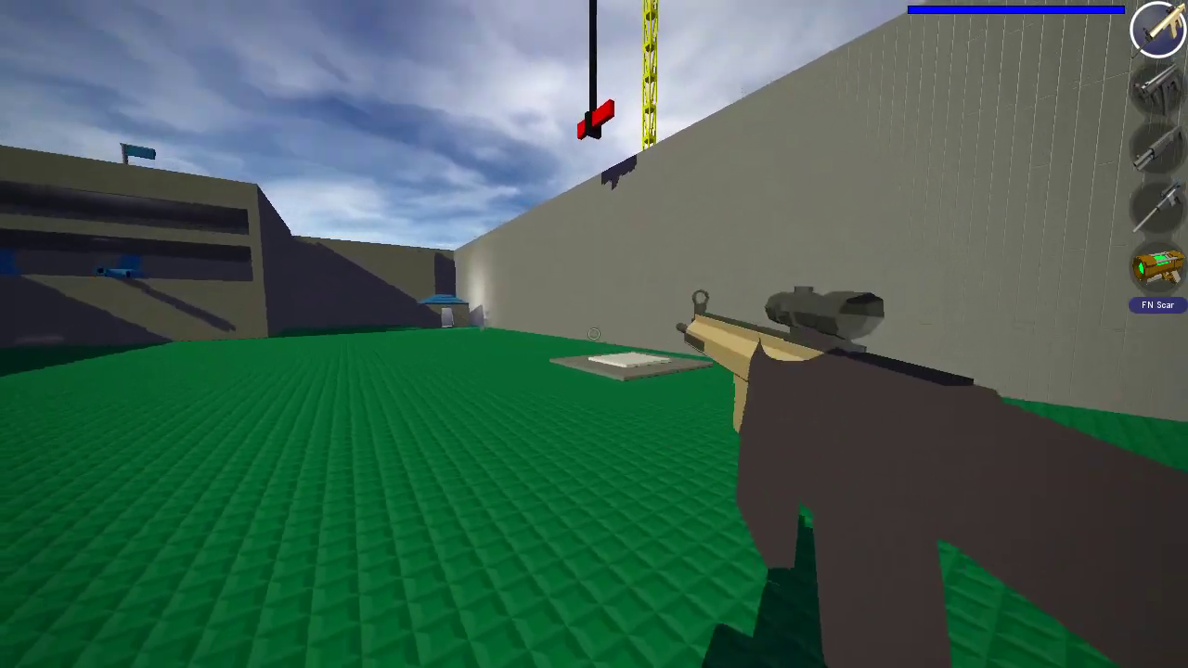
scroll(593, 334, down, 4)
key(w)
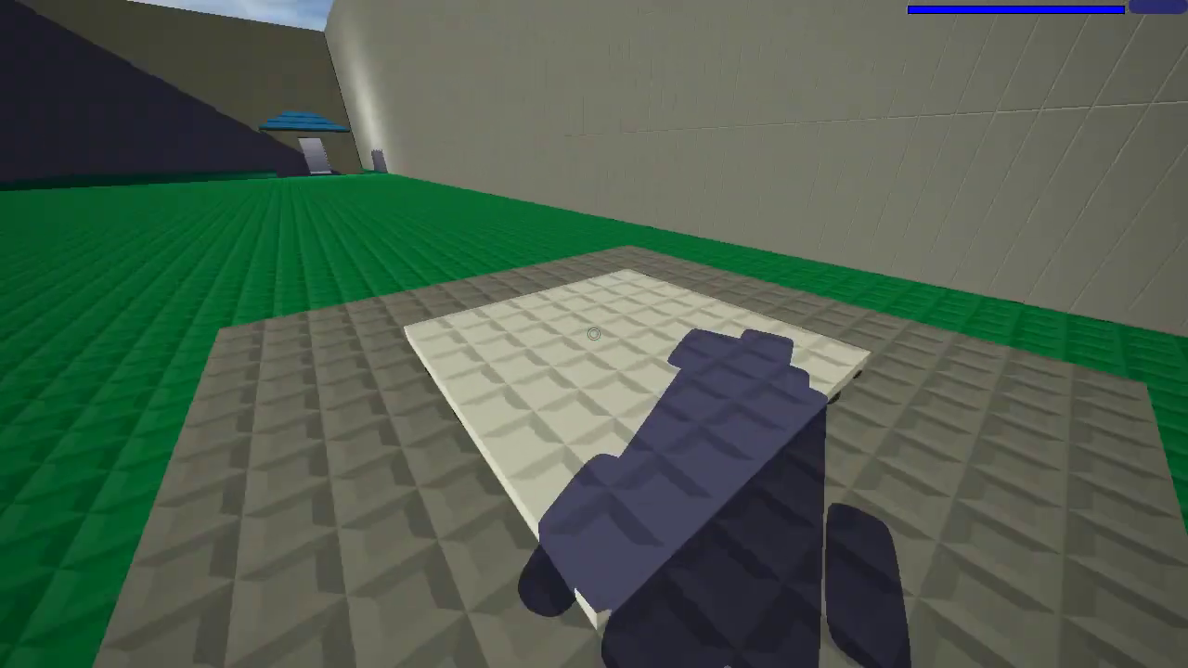
drag(593, 334, 594, 334)
scroll(594, 334, down, 5)
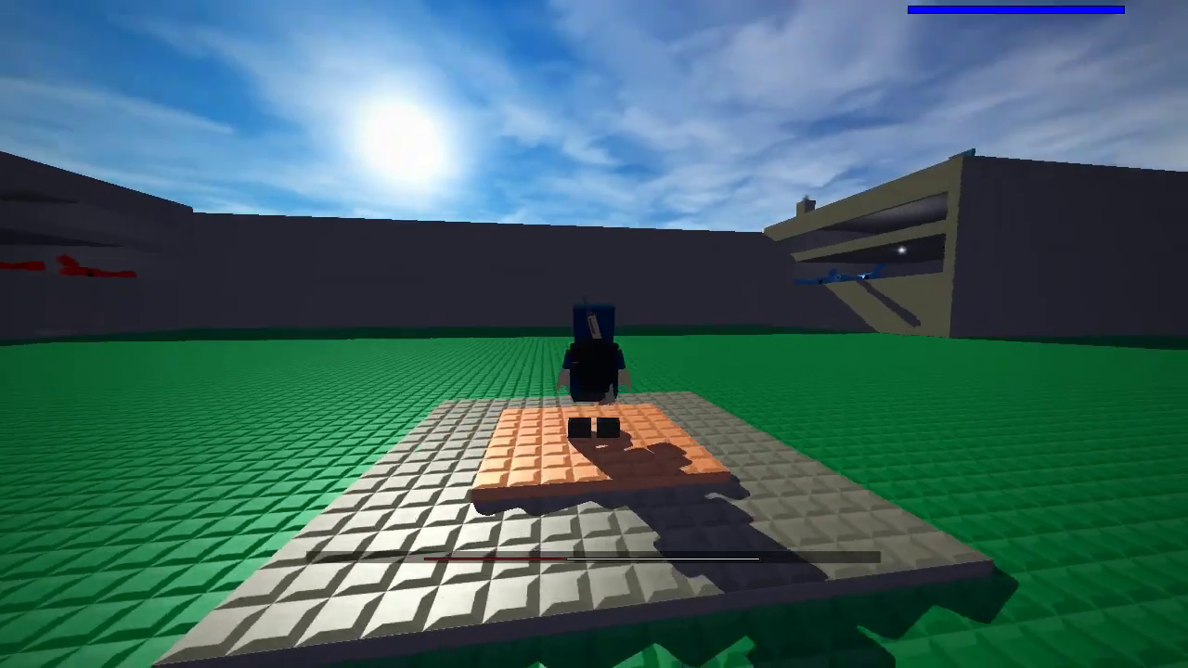
scroll(594, 334, up, 5)
key(1)
scroll(593, 334, down, 8)
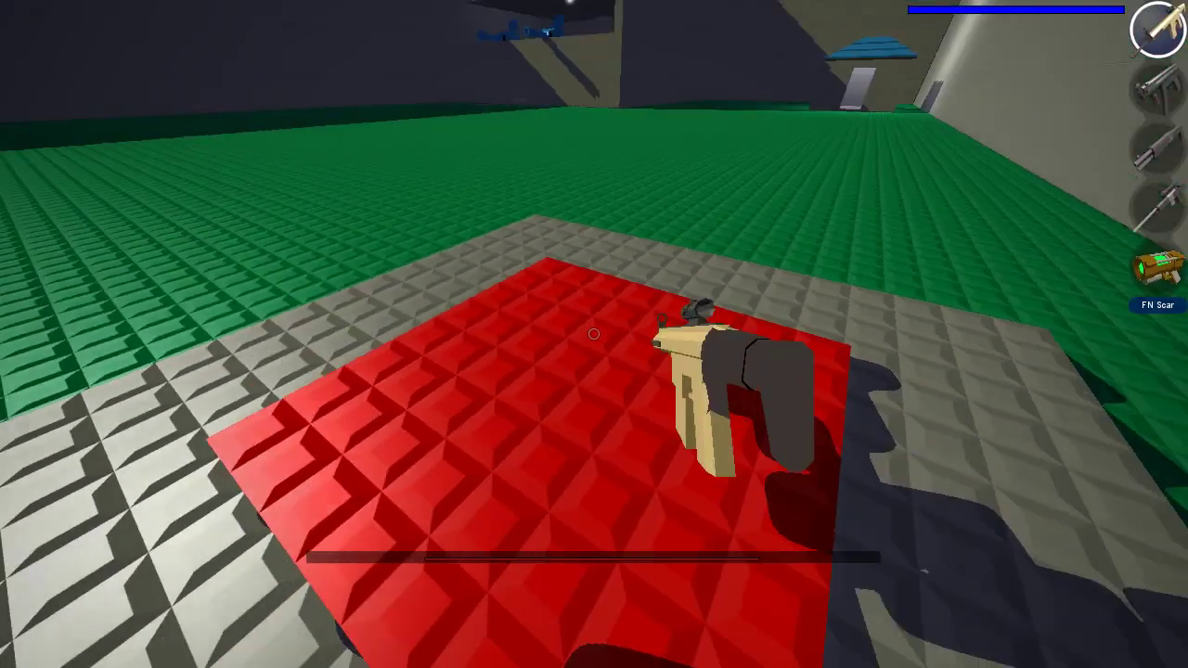
- Select the bstrike minigame in the Mini-Games list and open its Slayer settings
key(Escape)
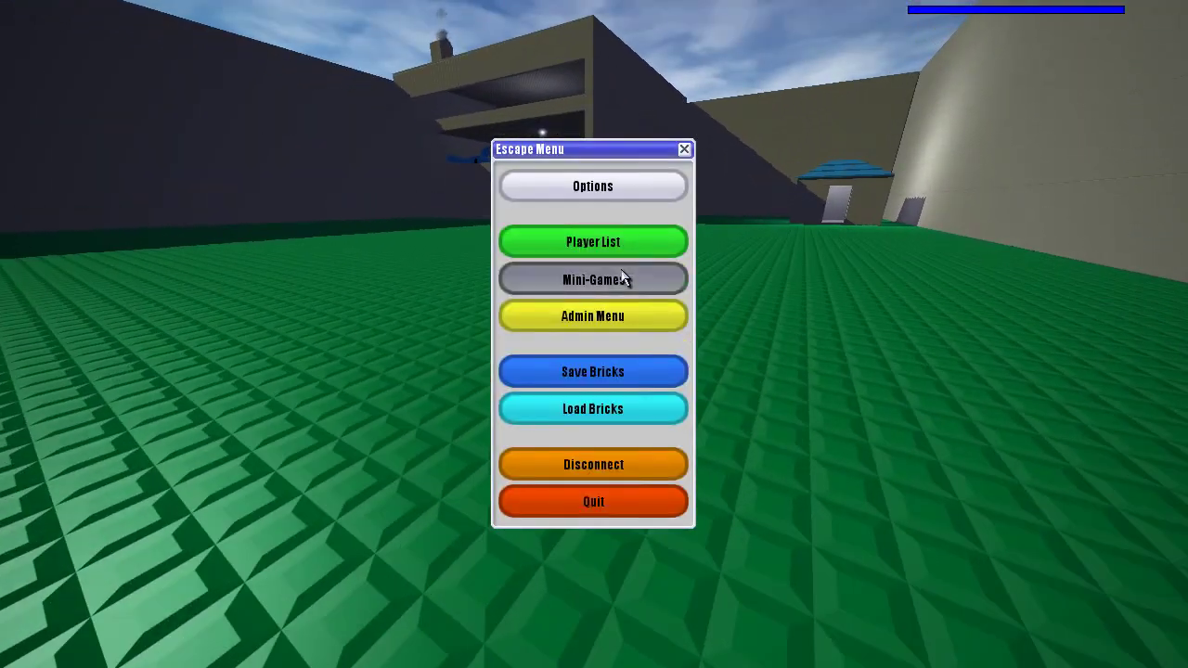
click(625, 278)
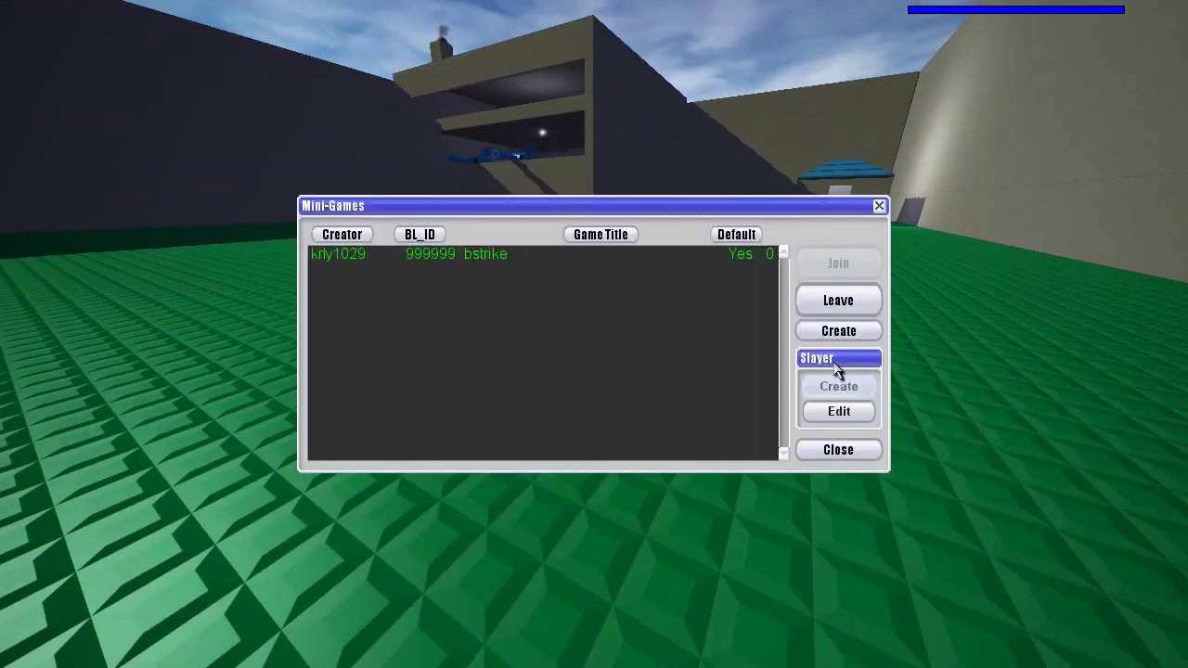
click(689, 251)
click(840, 413)
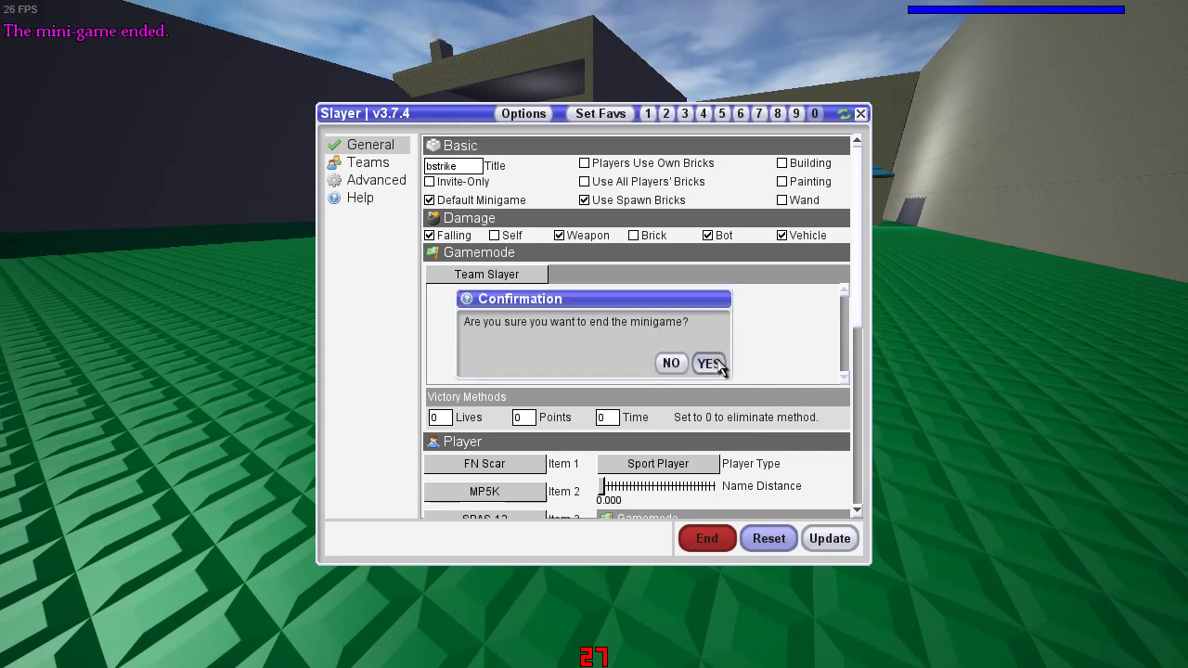
- Confirm ending the minigame and fly up over the dark wall
click(707, 364)
key(Escape)
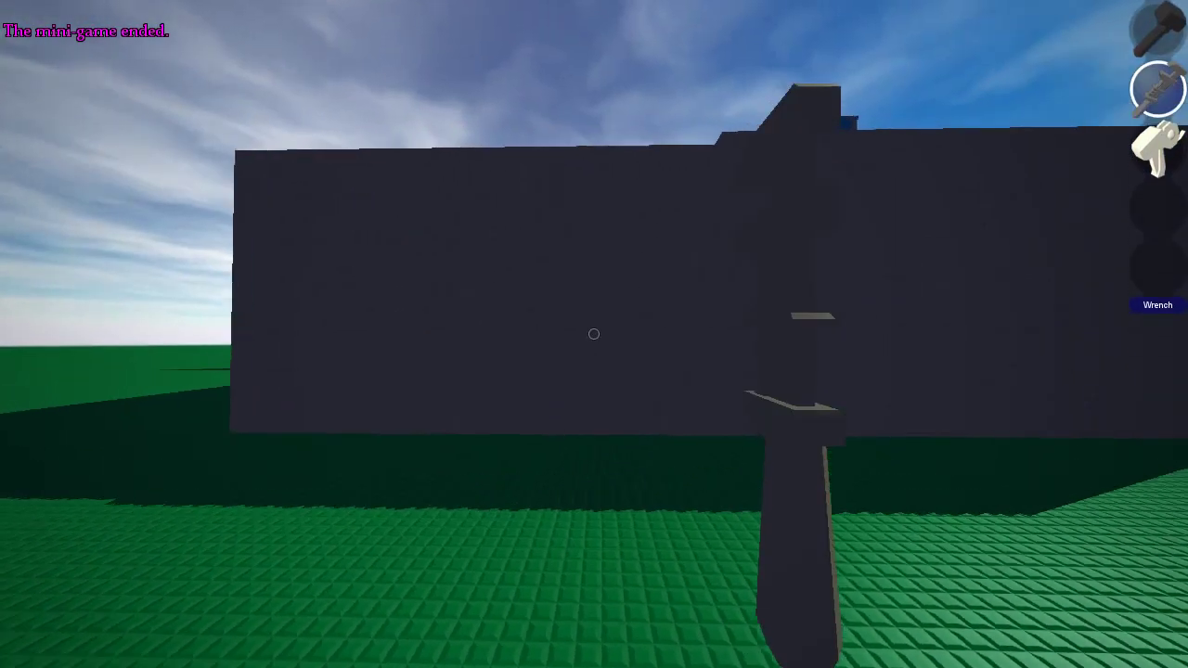
key(space)
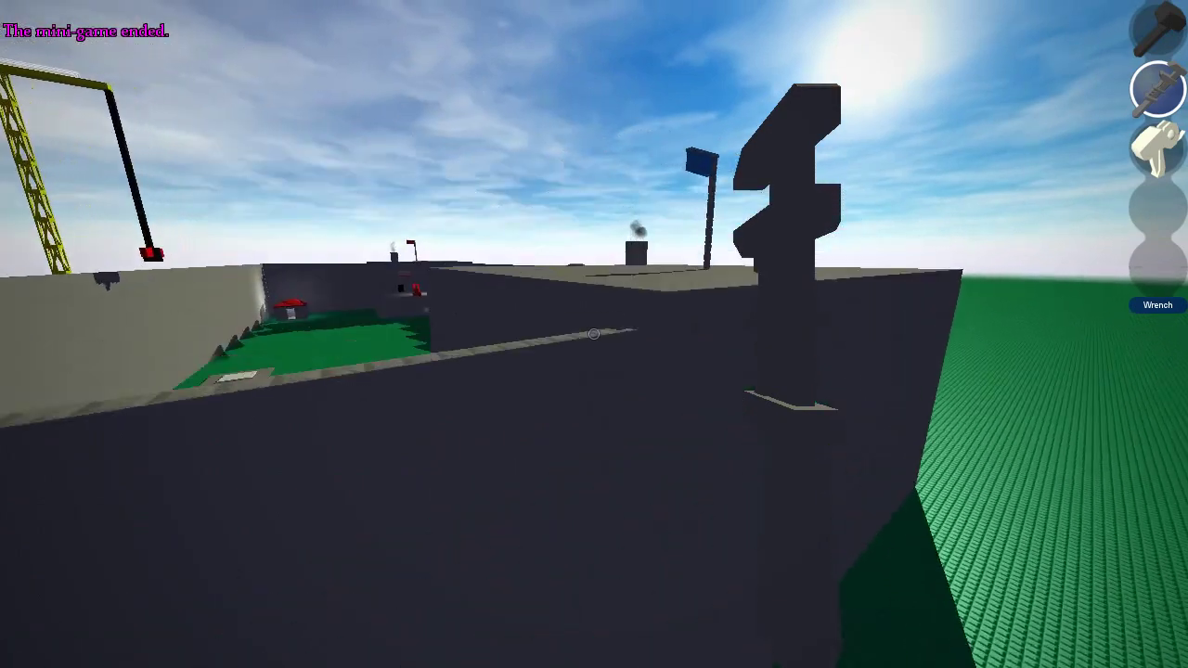
key(w)
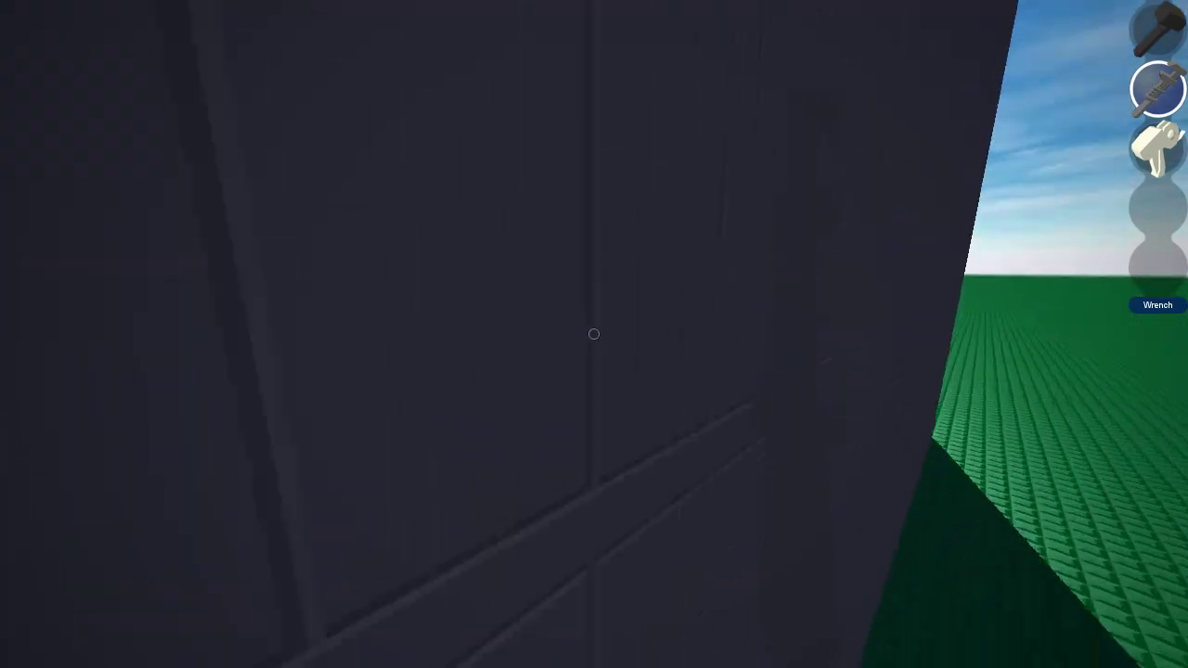
key(space)
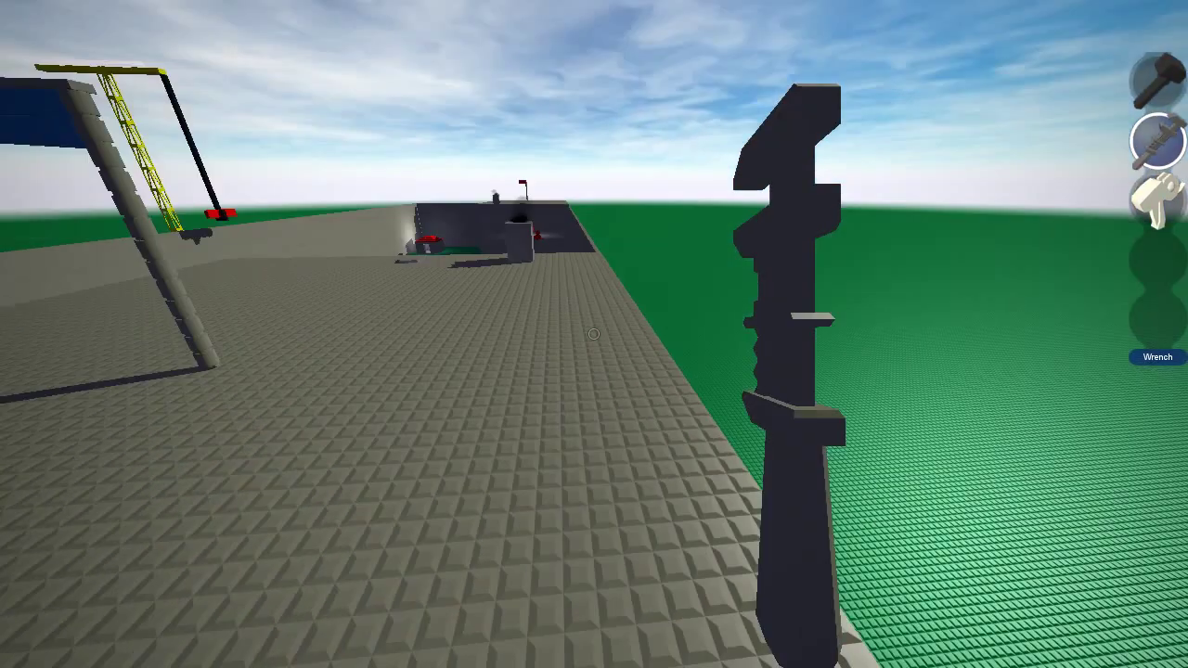
- Drop beside the tall grey wall and wrench the capture plate to show its settings
key(w)
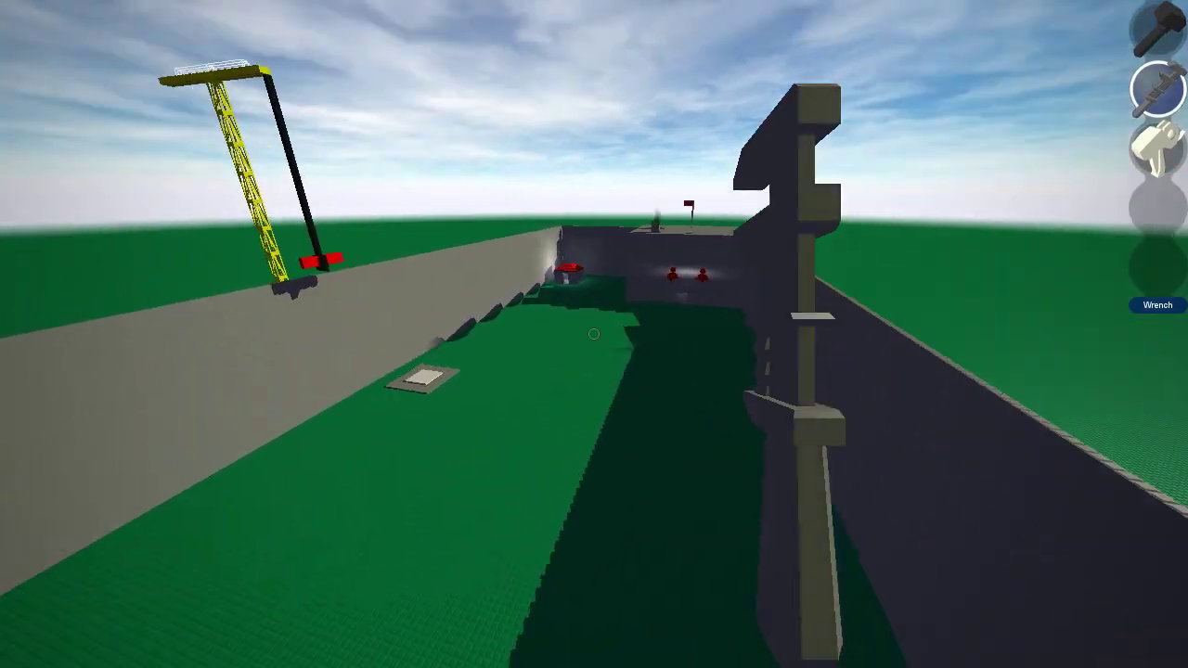
key(w)
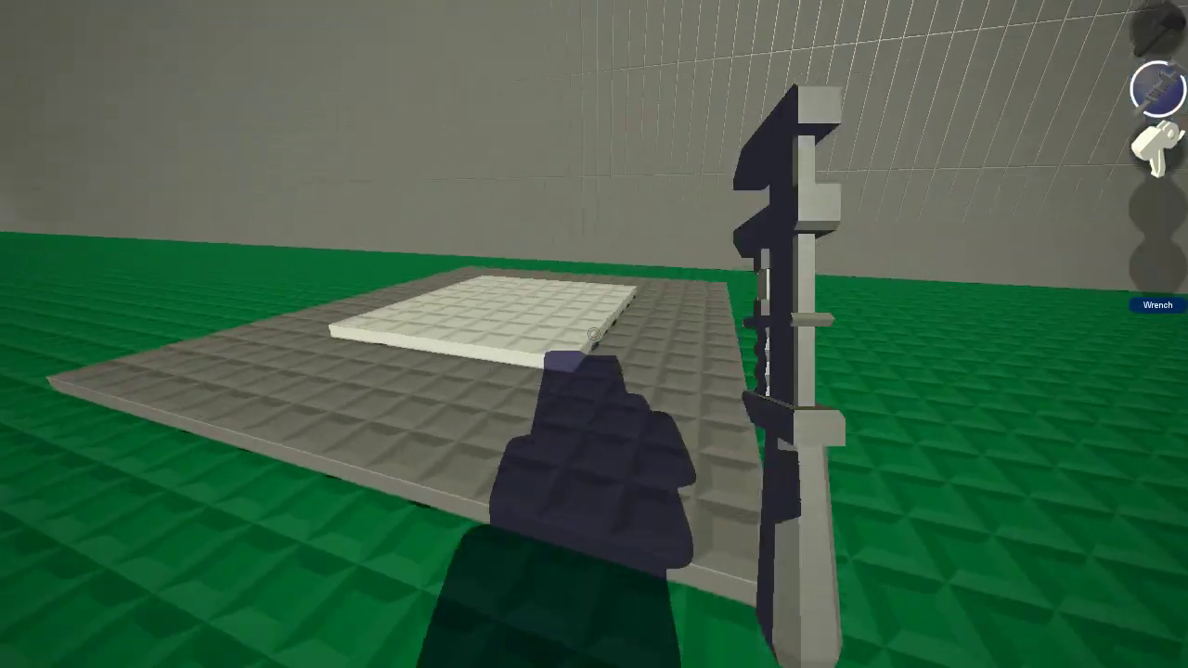
click(594, 333)
click(666, 475)
- Open the capture plate's Events editor and scroll through row 0's input-event list
key(Escape)
key(Escape)
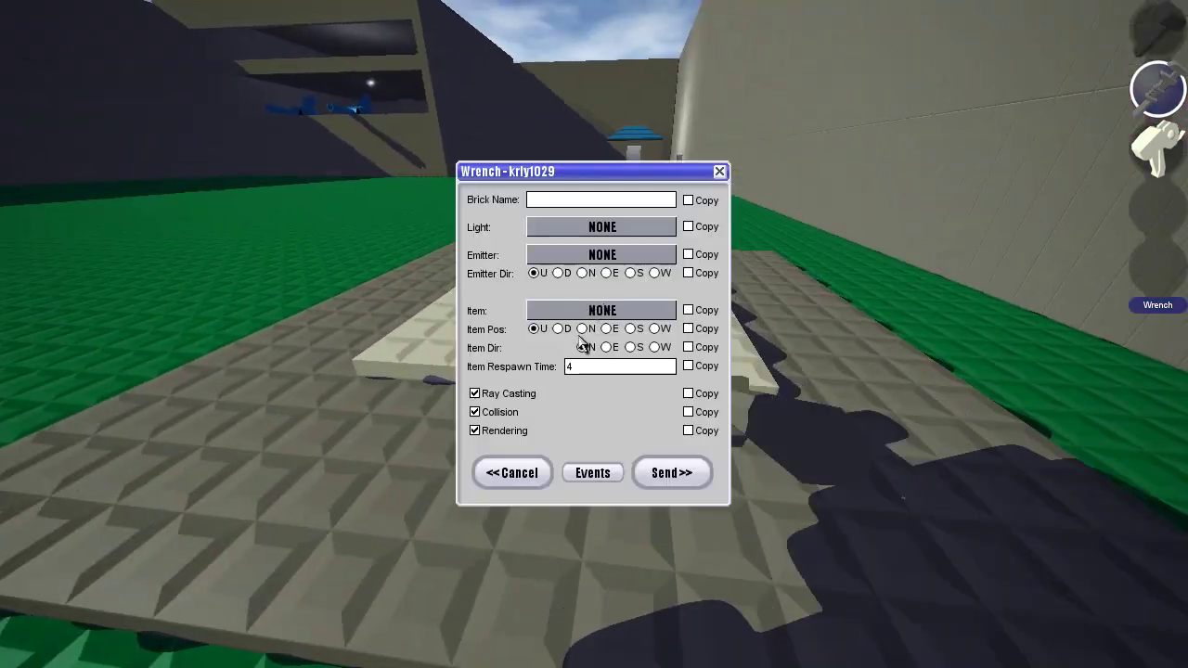
click(591, 472)
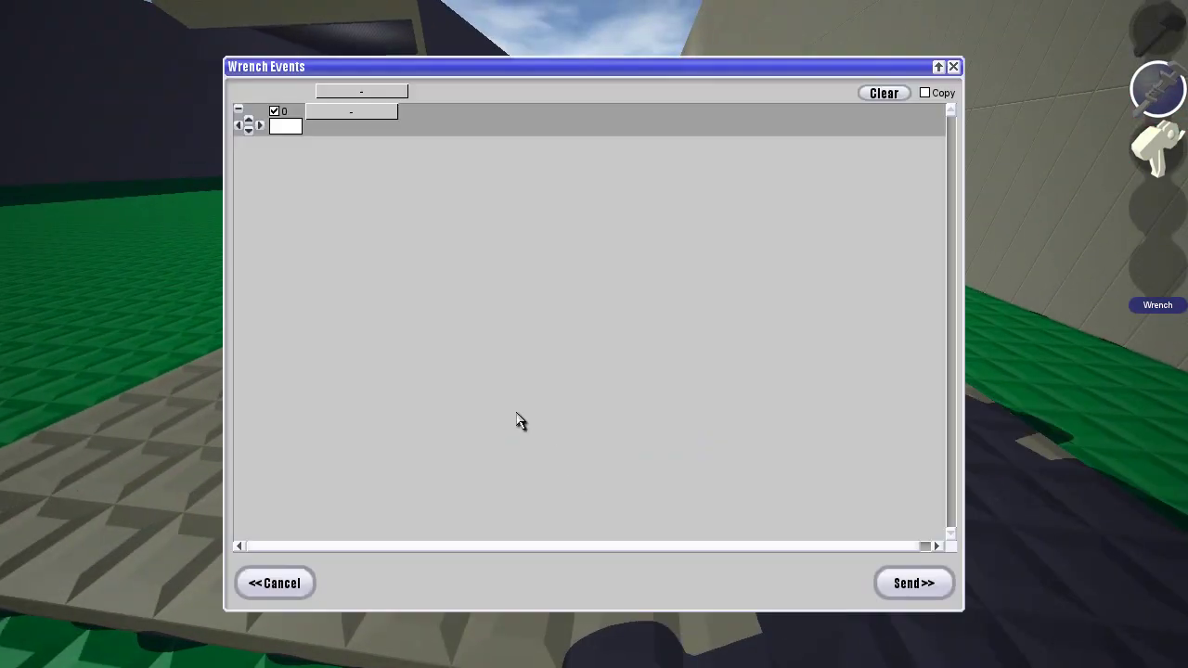
click(361, 90)
click(359, 95)
click(362, 112)
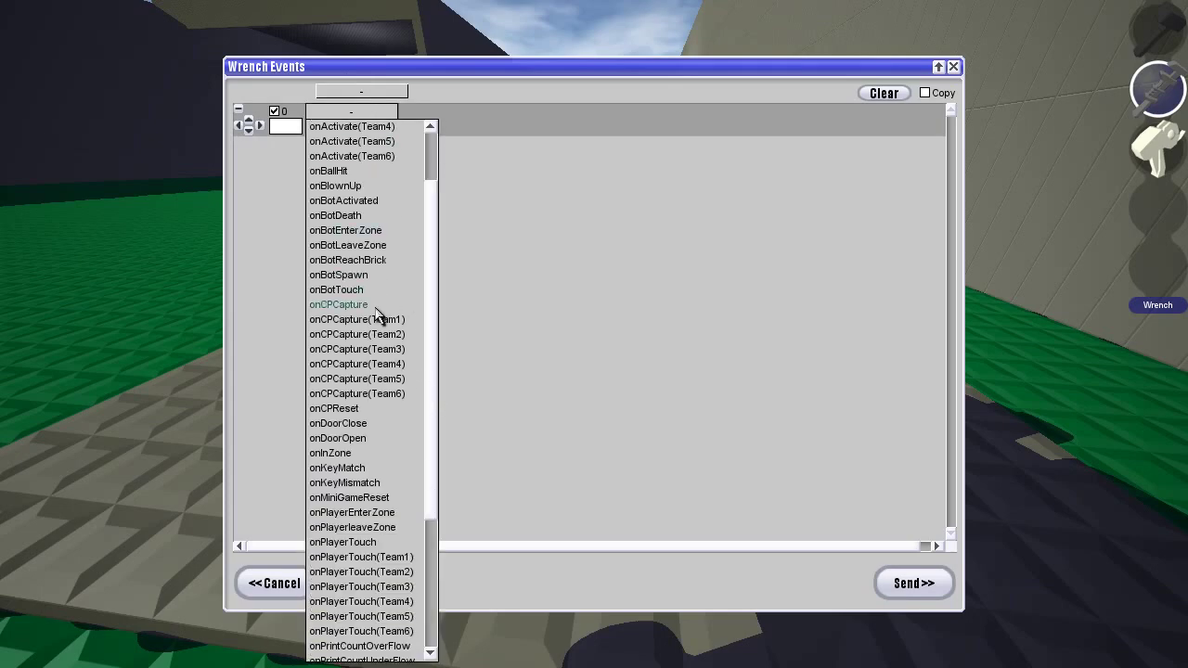
scroll(396, 513, down, 3)
scroll(394, 510, down, 5)
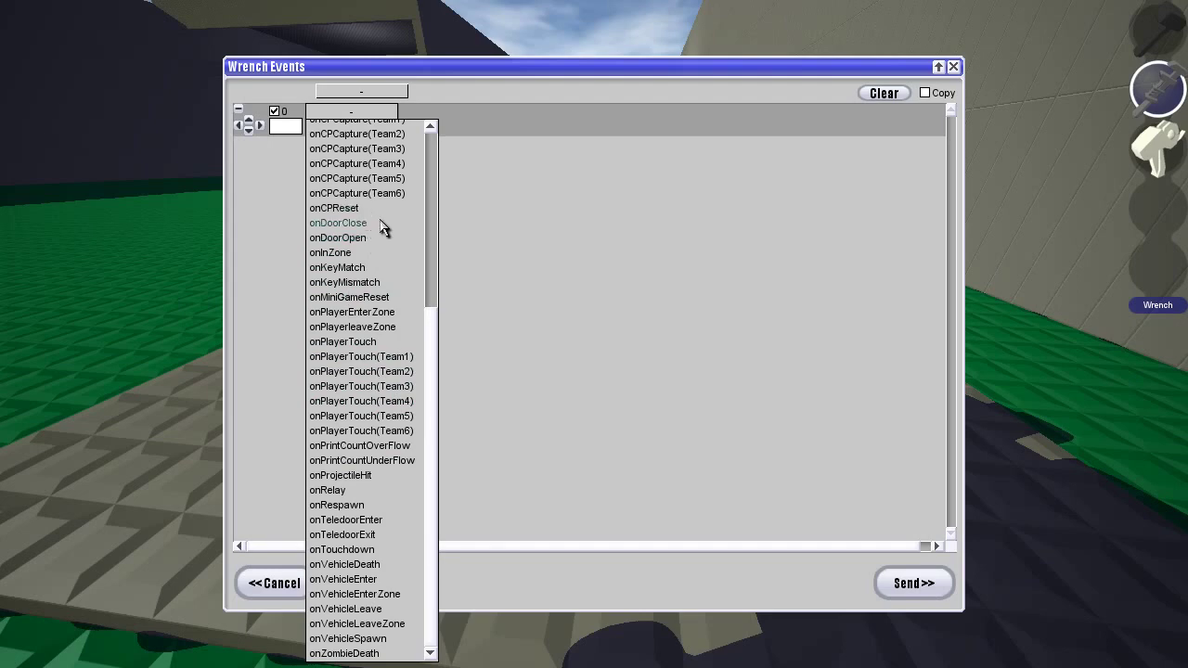
scroll(381, 218, up, 5)
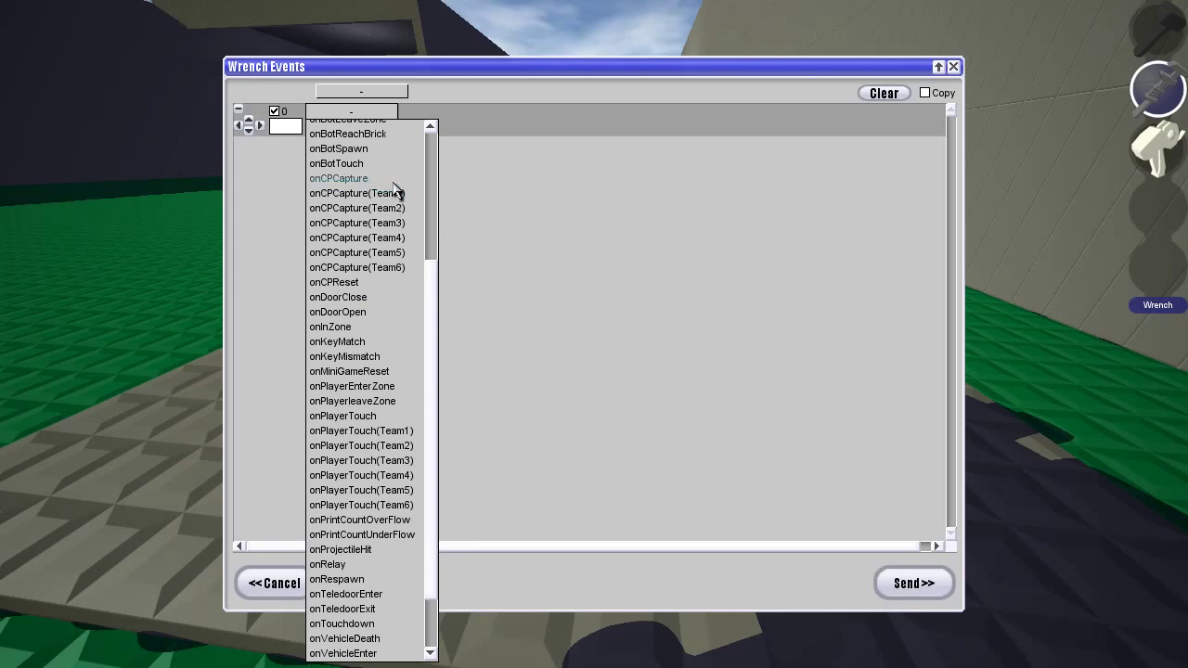
- Set row 0's trigger to onCPCapture and compare Team(Client) and Team(Brick) target actions
click(393, 184)
click(476, 112)
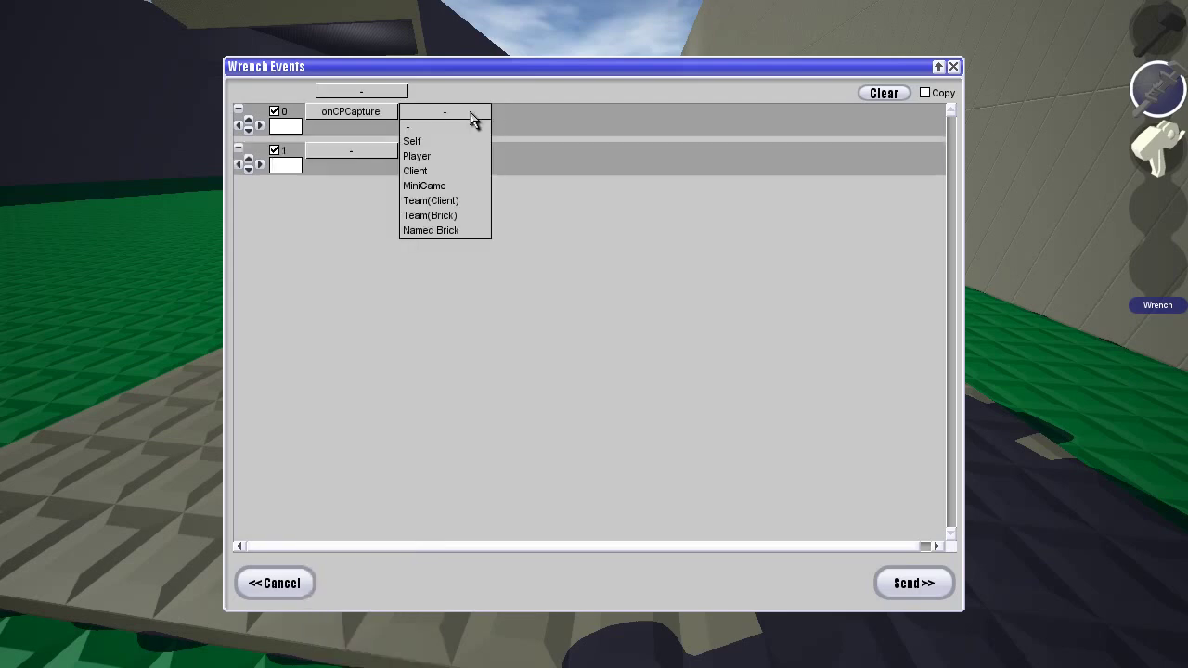
click(432, 201)
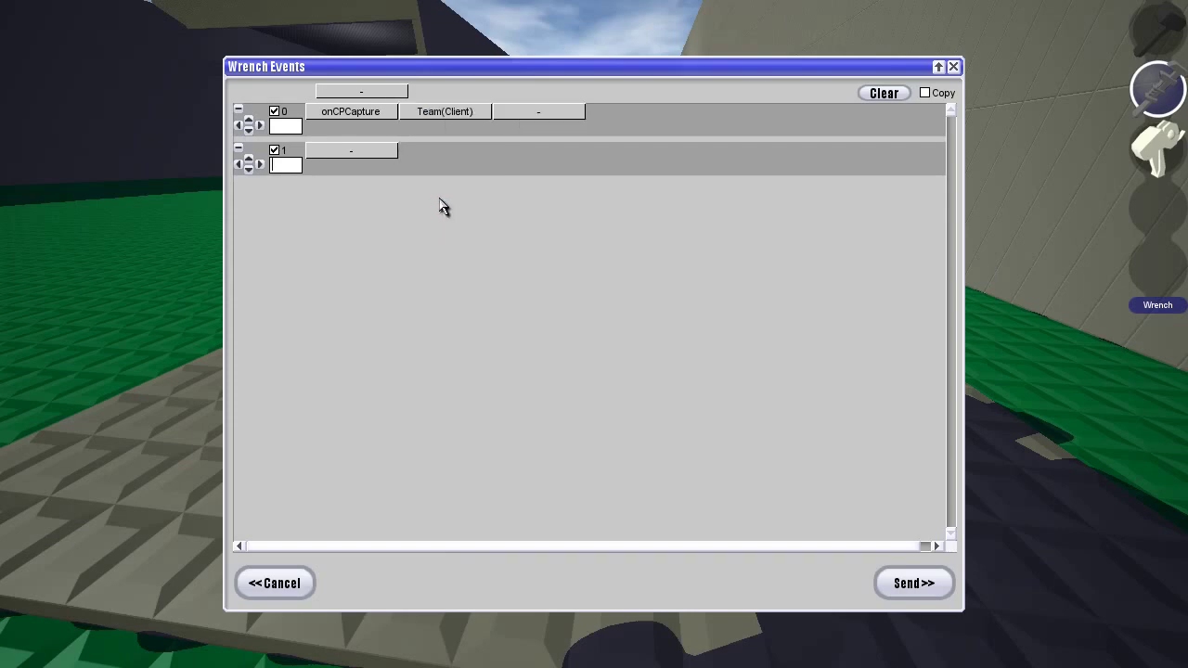
click(566, 116)
click(472, 111)
click(469, 111)
click(442, 202)
click(460, 113)
click(449, 215)
click(512, 113)
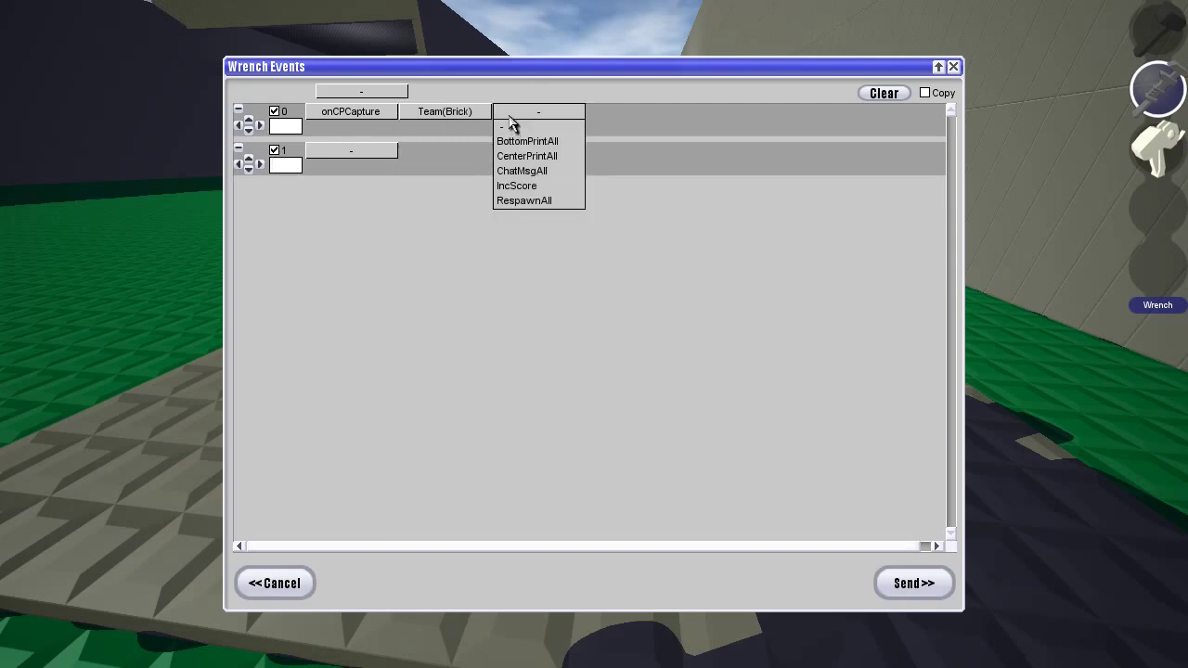
click(461, 120)
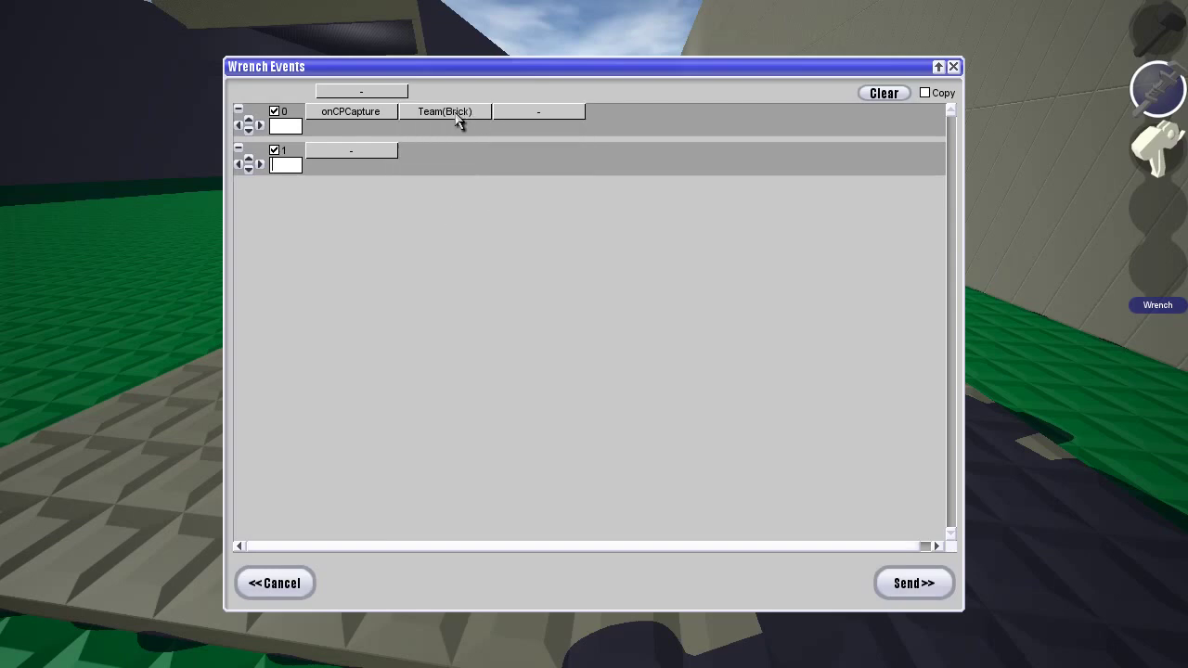
- After checking MiniGame's actions, settle on Team(Client) as target with the IncScore action
click(464, 117)
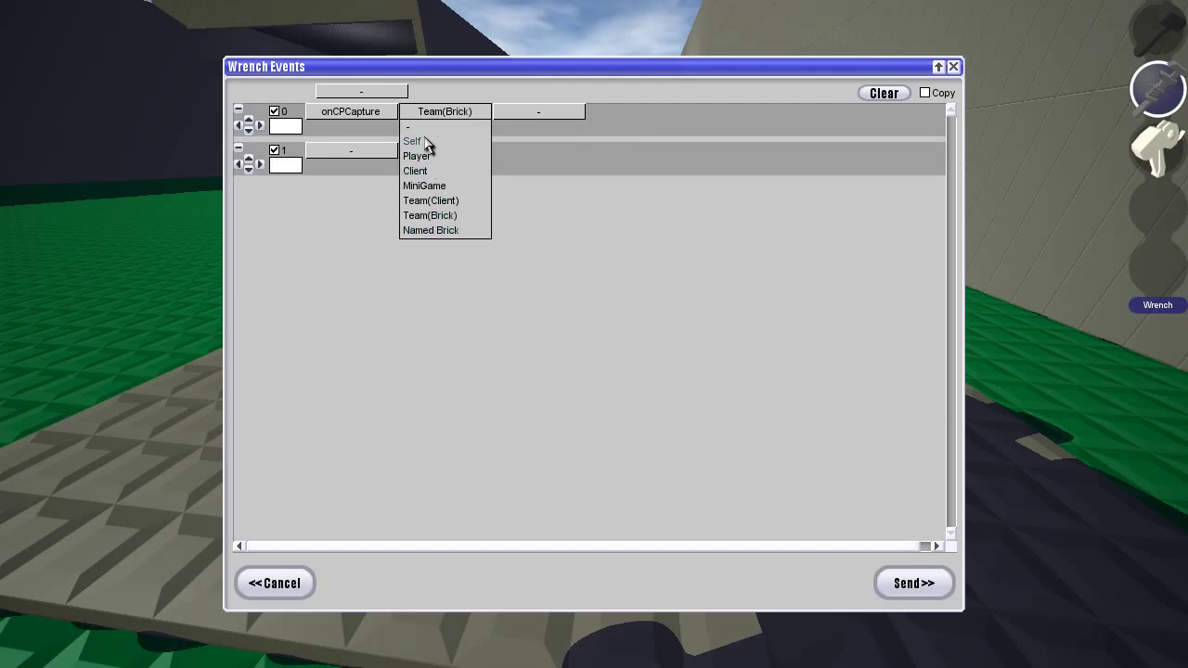
click(454, 208)
click(477, 111)
click(453, 184)
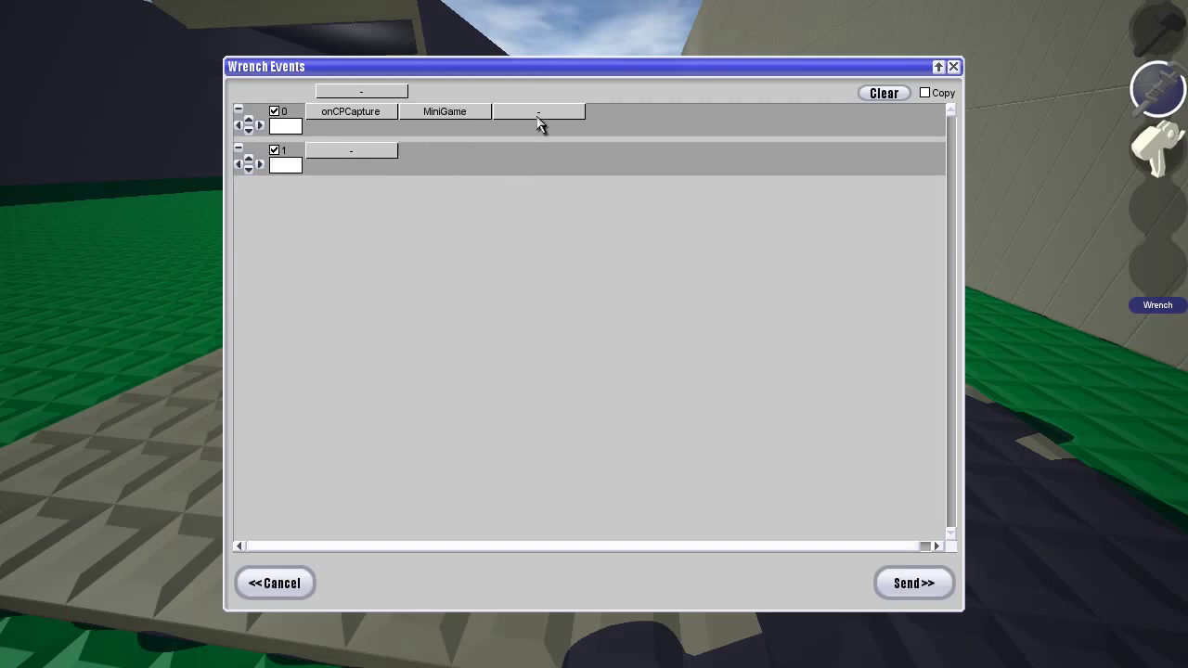
click(538, 113)
click(540, 124)
click(454, 113)
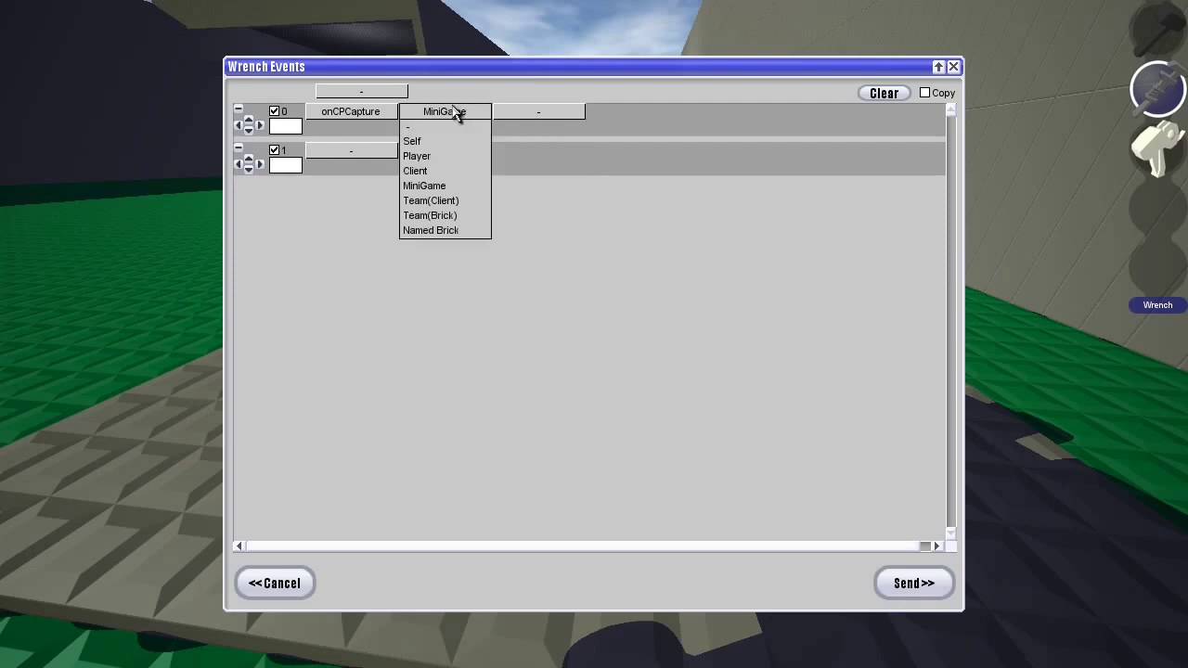
click(431, 203)
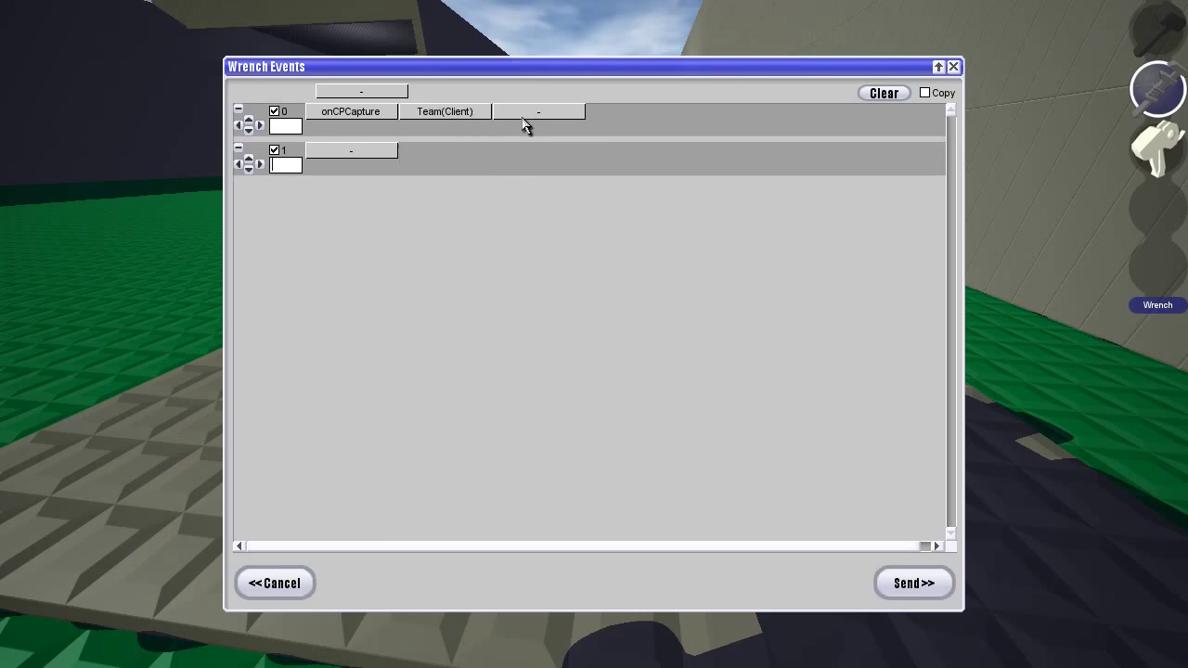
click(523, 124)
click(527, 184)
text(99999)
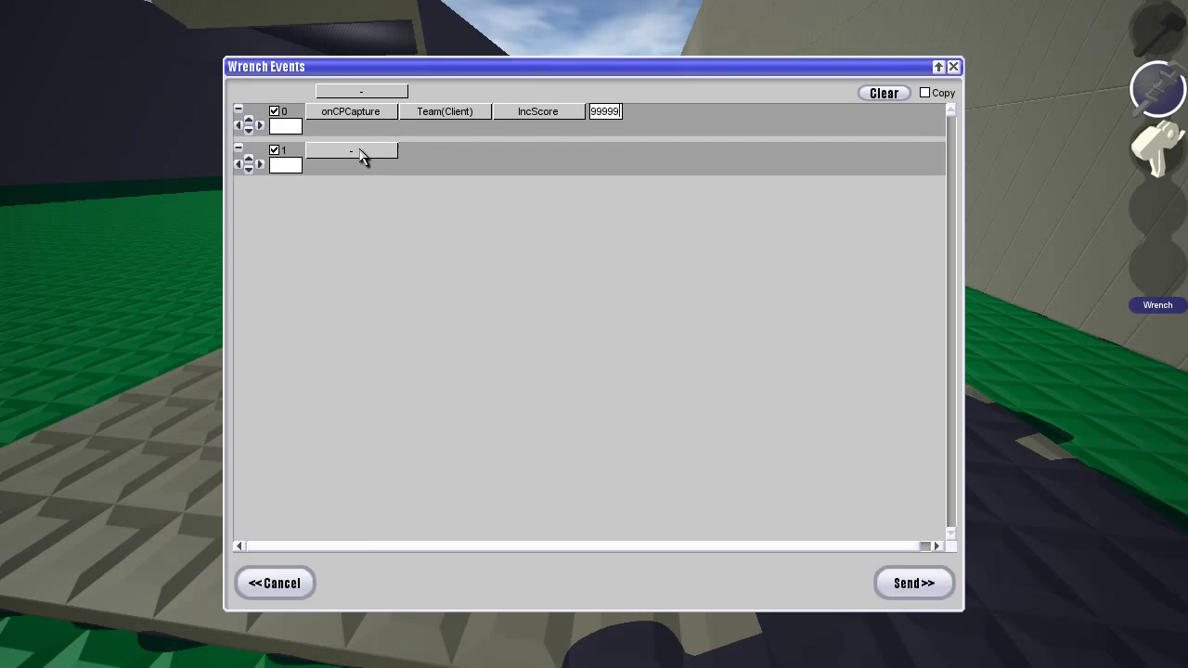
- Add a second onCPCapture event that targets Self with the playSound action
click(376, 158)
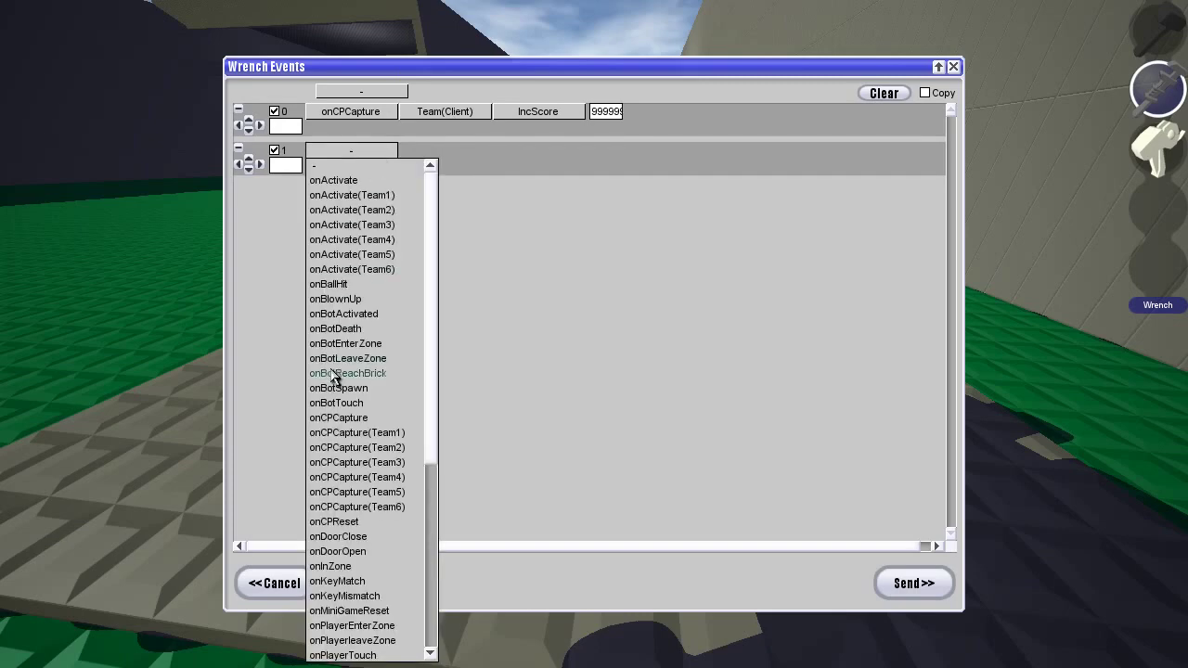
click(341, 419)
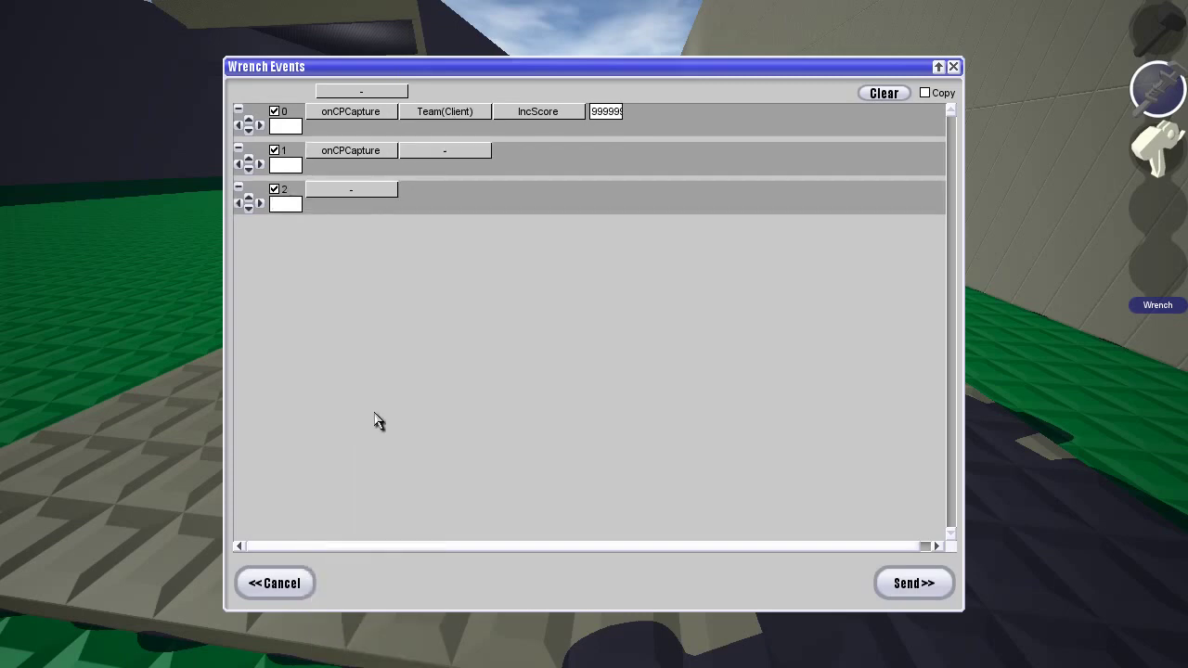
click(442, 153)
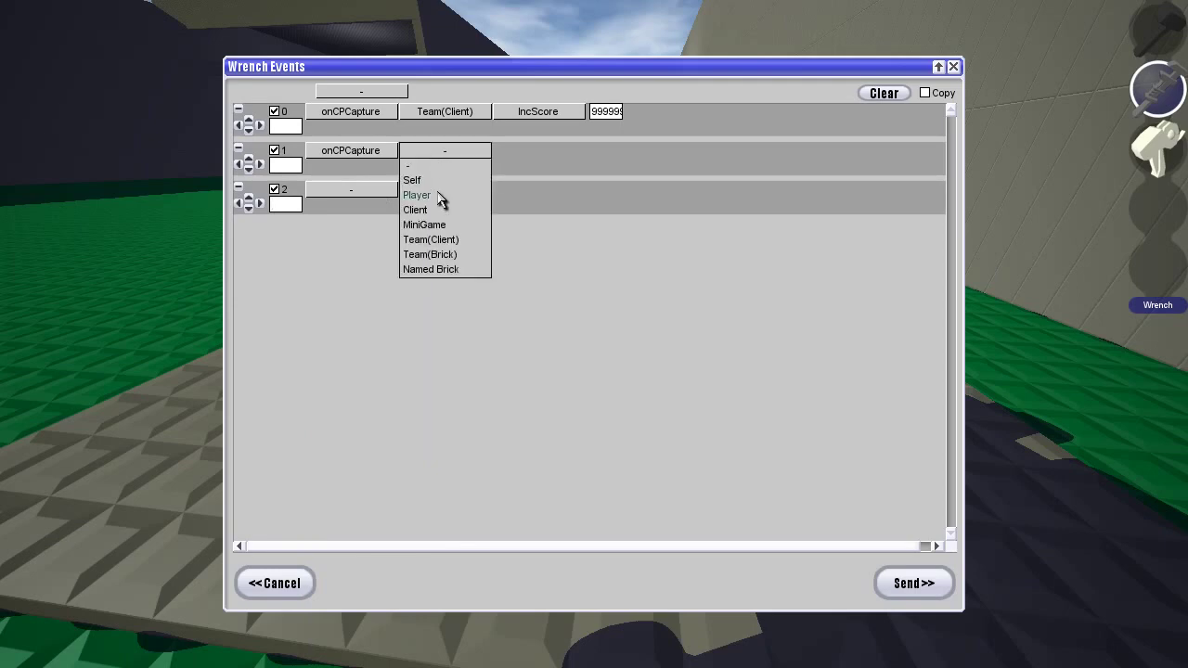
click(473, 195)
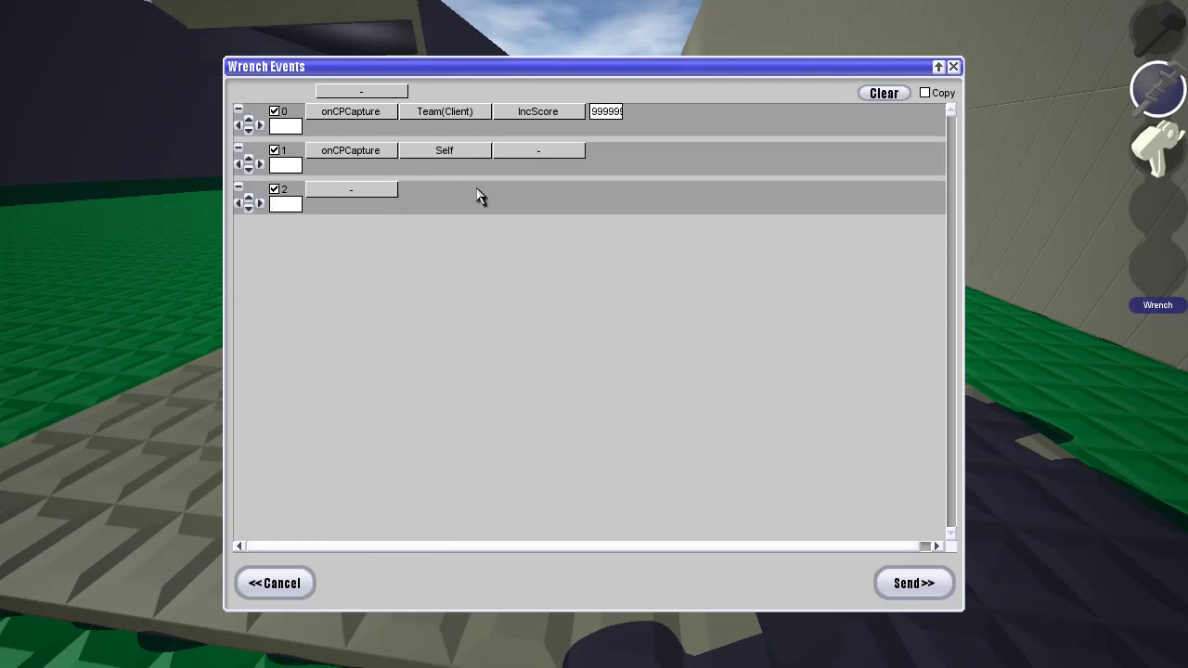
click(507, 153)
scroll(565, 390, down, 4)
scroll(564, 408, up, 4)
click(536, 380)
- Choose 1.wav as the sound, then reopen the sound list and browse further down
click(615, 154)
click(615, 188)
click(622, 157)
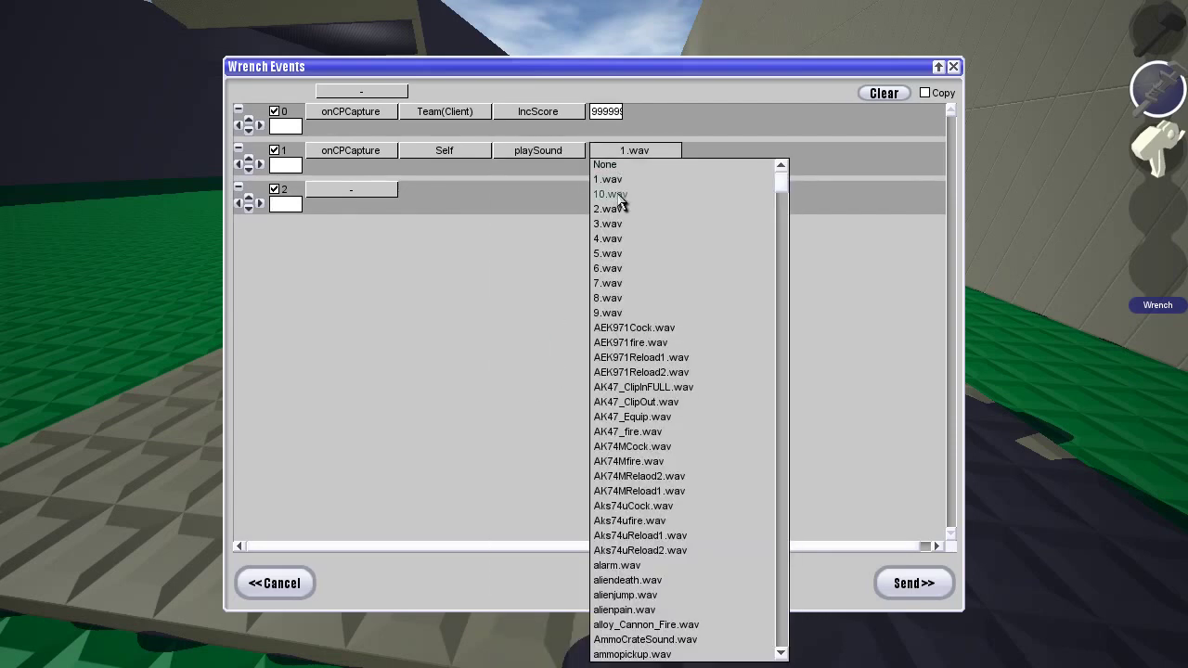
scroll(620, 200, down, 3)
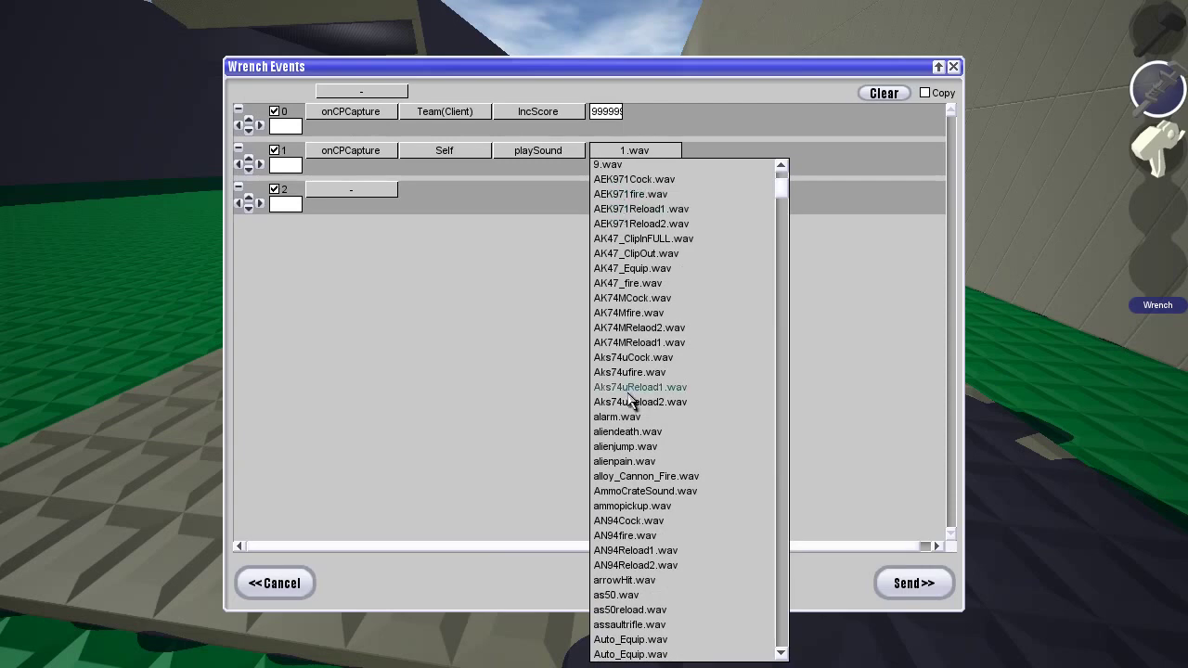
scroll(677, 406, down, 2)
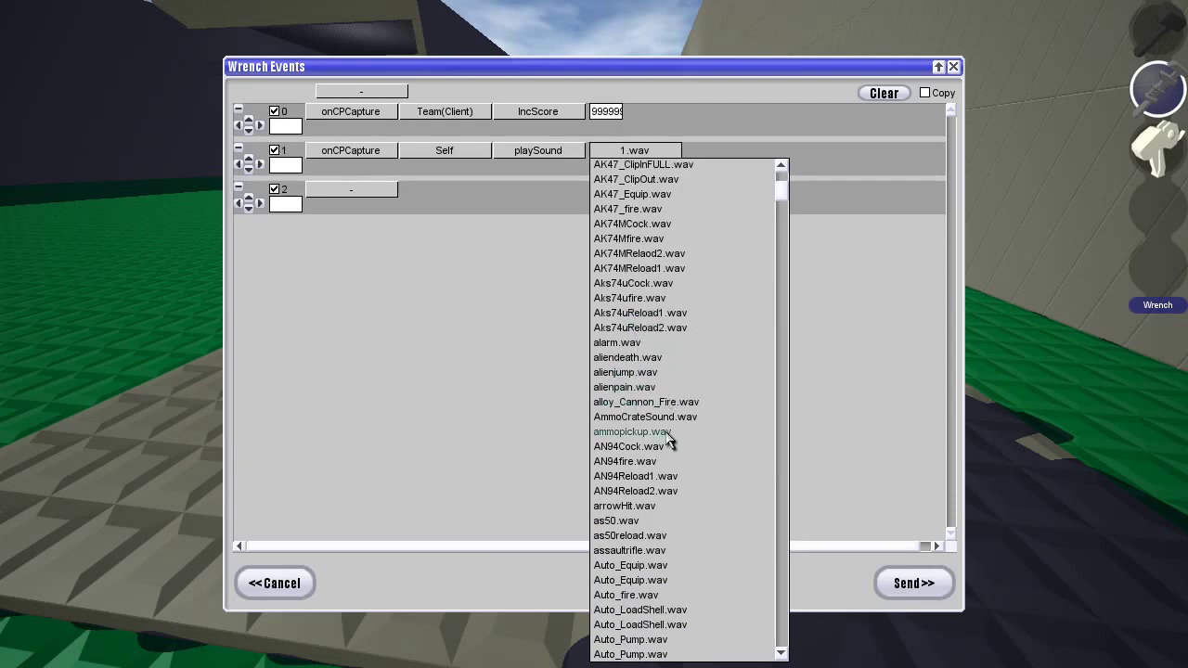
- Lower the master, shell and sim volumes to about 0.55 in the Audio options
key(Escape)
key(Escape)
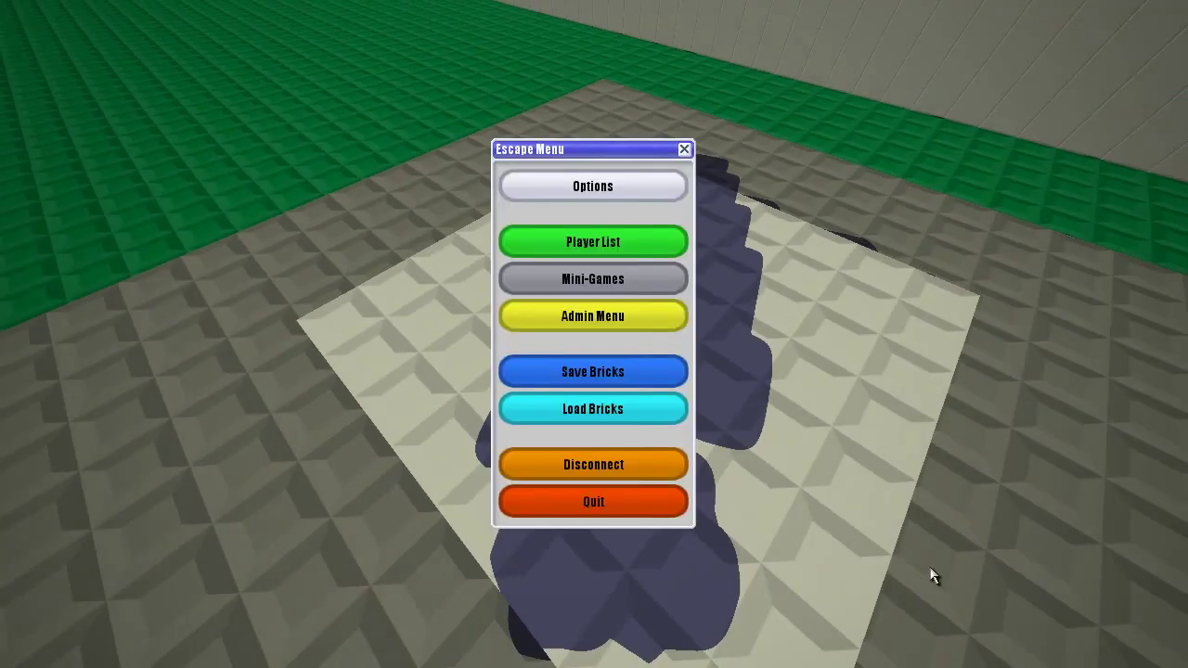
click(583, 195)
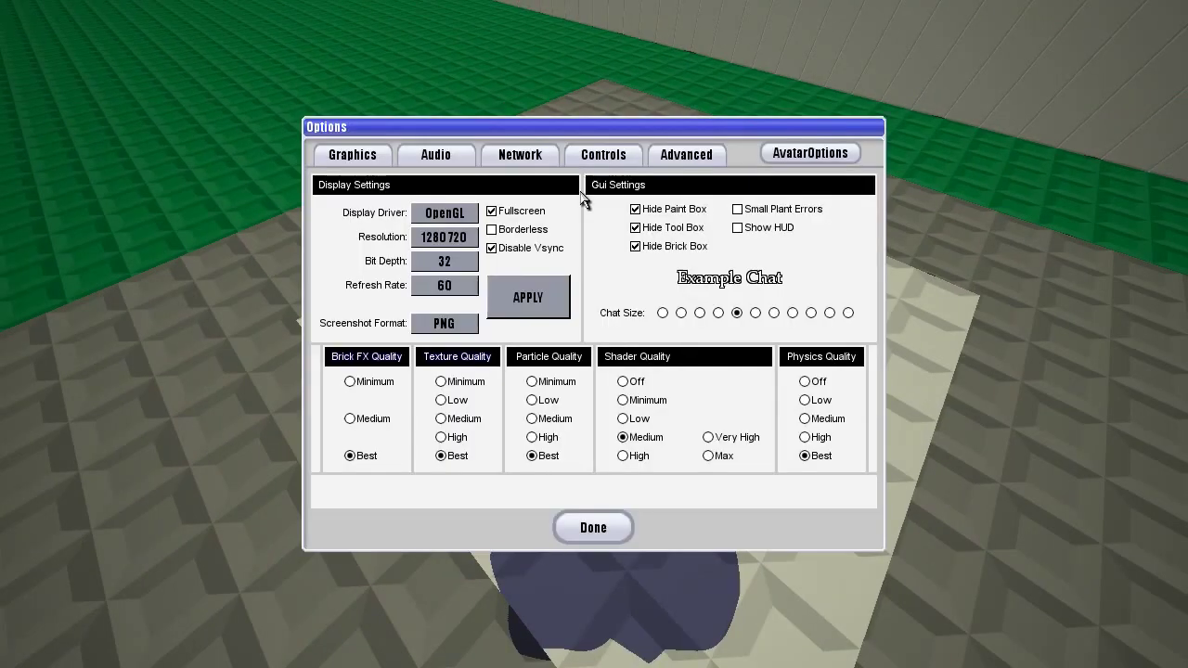
click(436, 154)
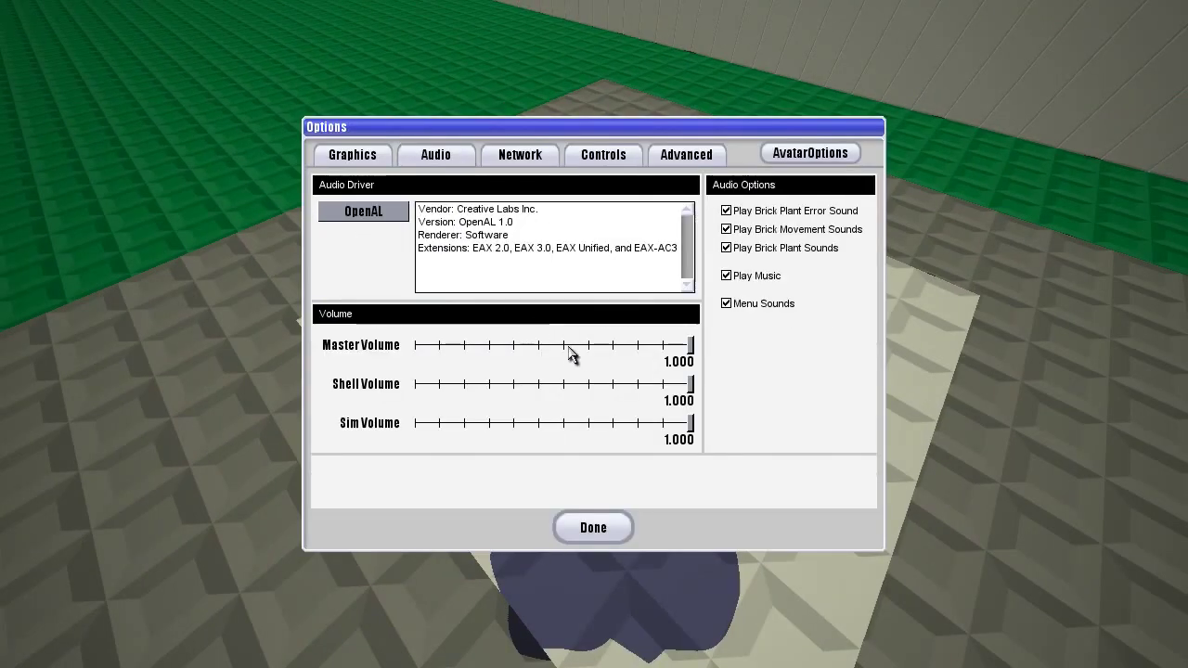
click(567, 345)
click(568, 384)
click(573, 424)
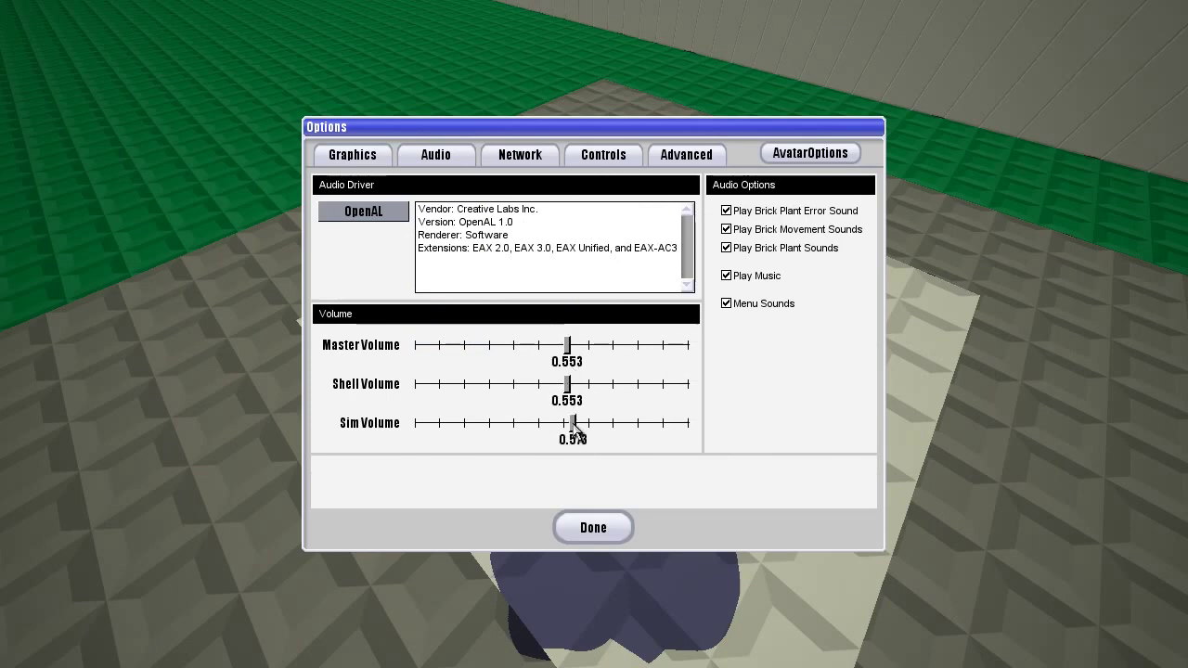
click(593, 525)
key(Escape)
key(Escape)
key(Escape)
- Clear the extra onActivate row from the capture brick's events and send them
key(q)
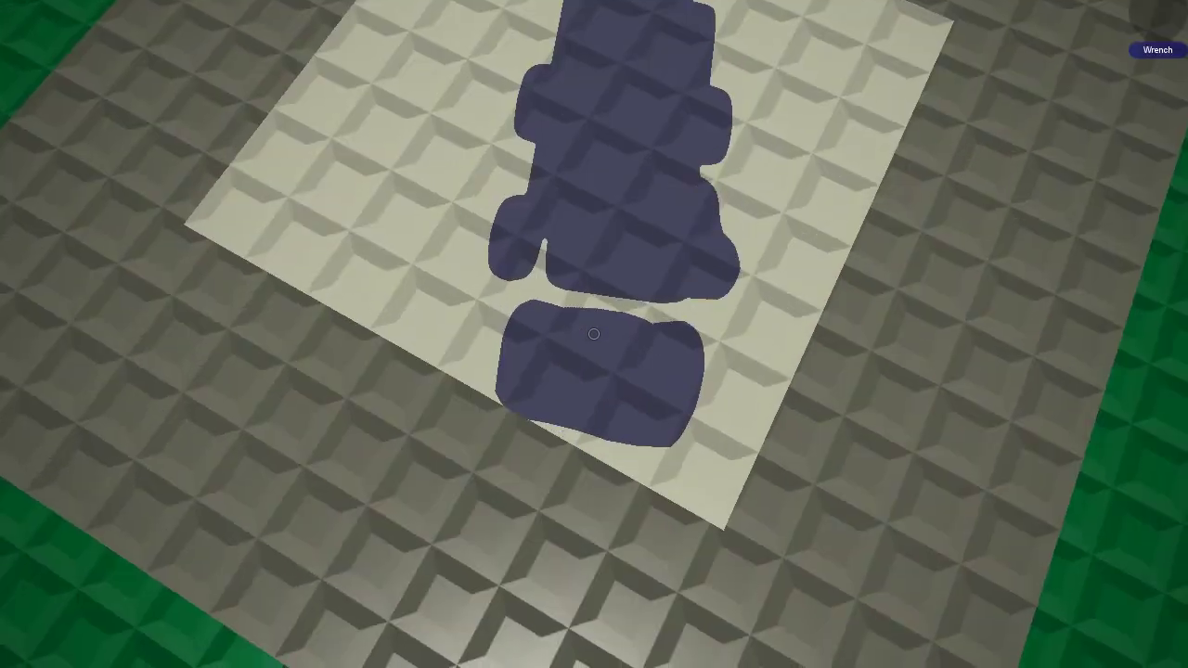
click(593, 334)
click(584, 470)
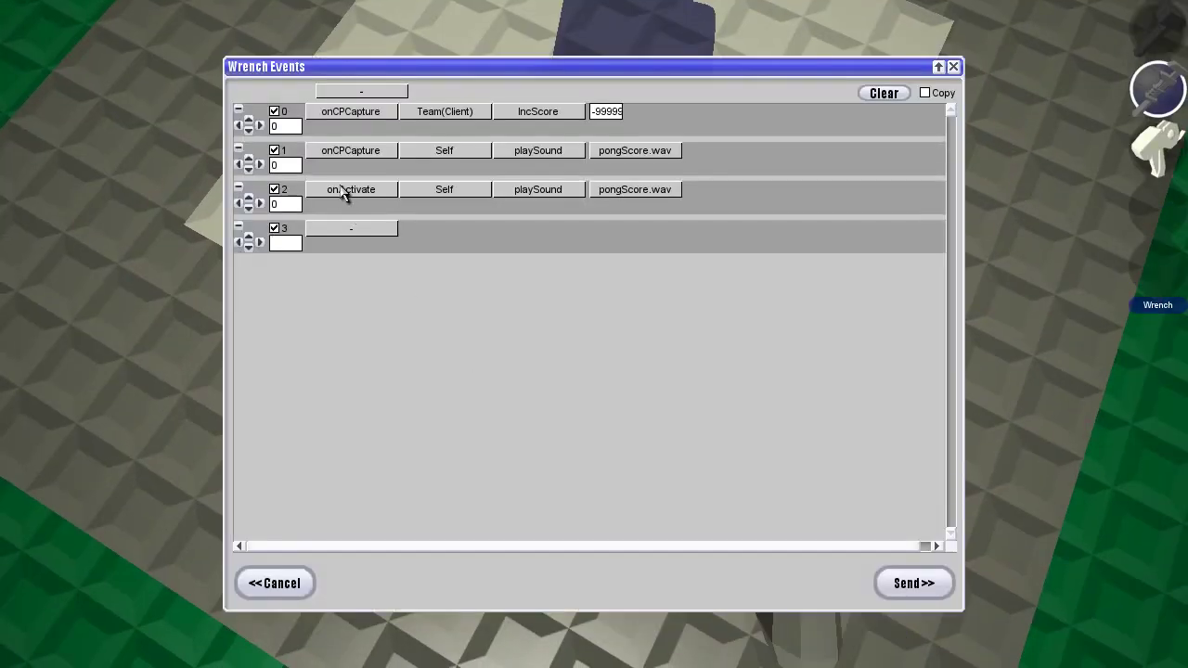
click(343, 191)
click(348, 200)
click(905, 583)
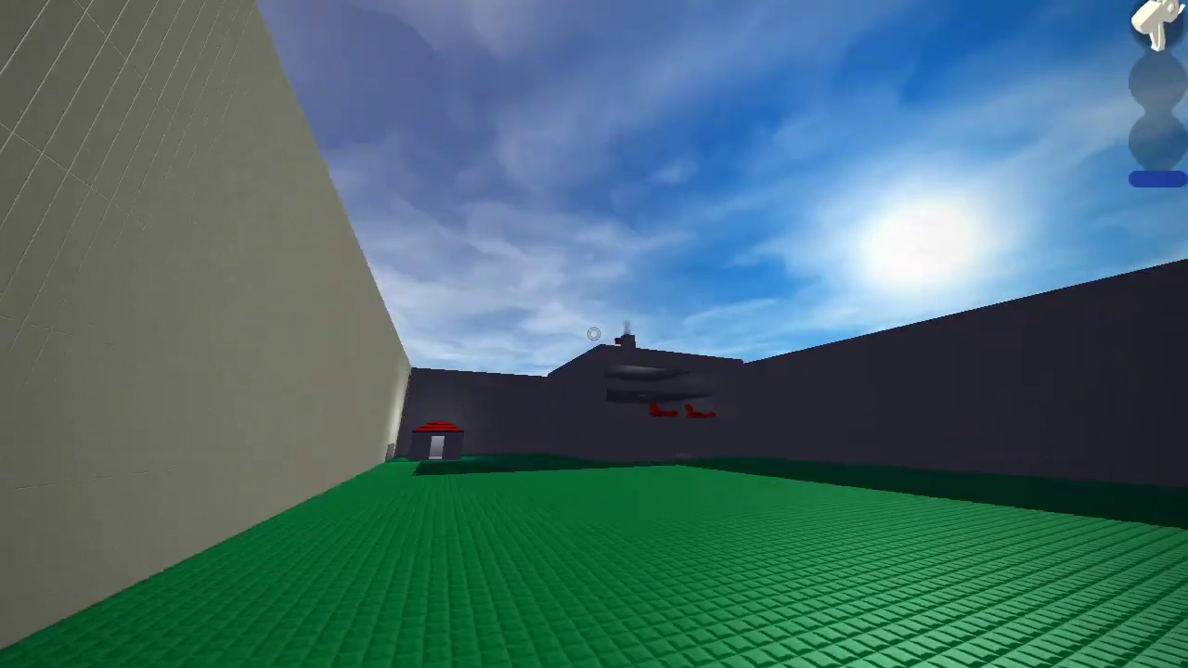
- Bring the game menu back up over the world
key(Escape)
key(Escape)
key(2)
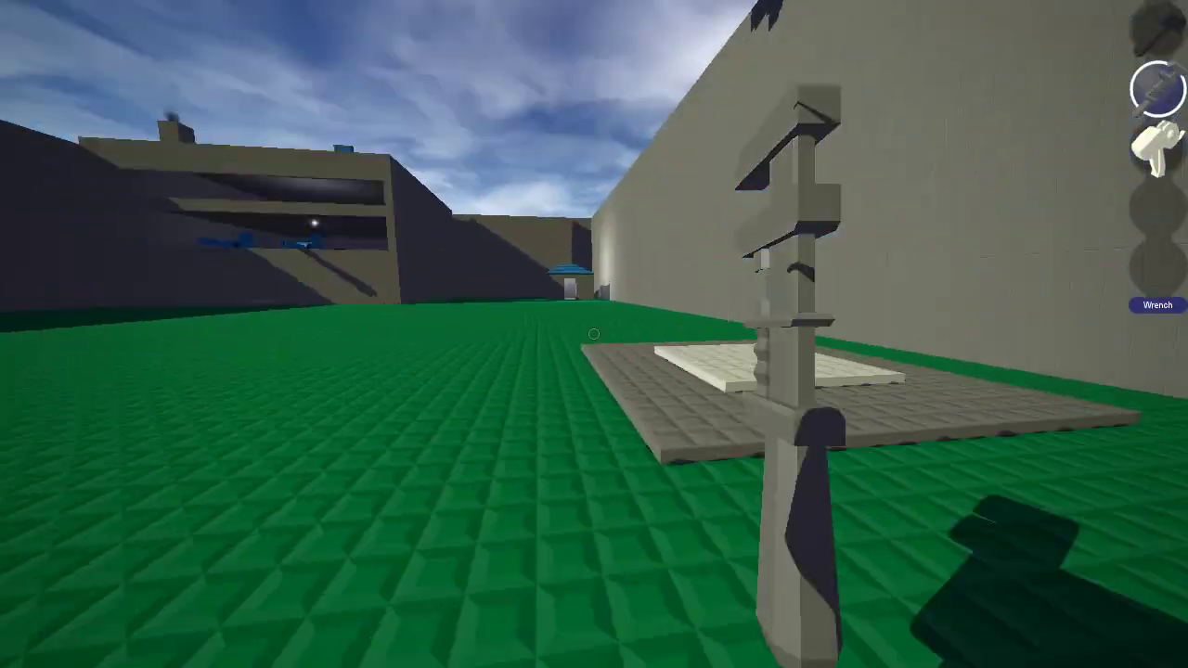
key(2)
key(2)
key(2)
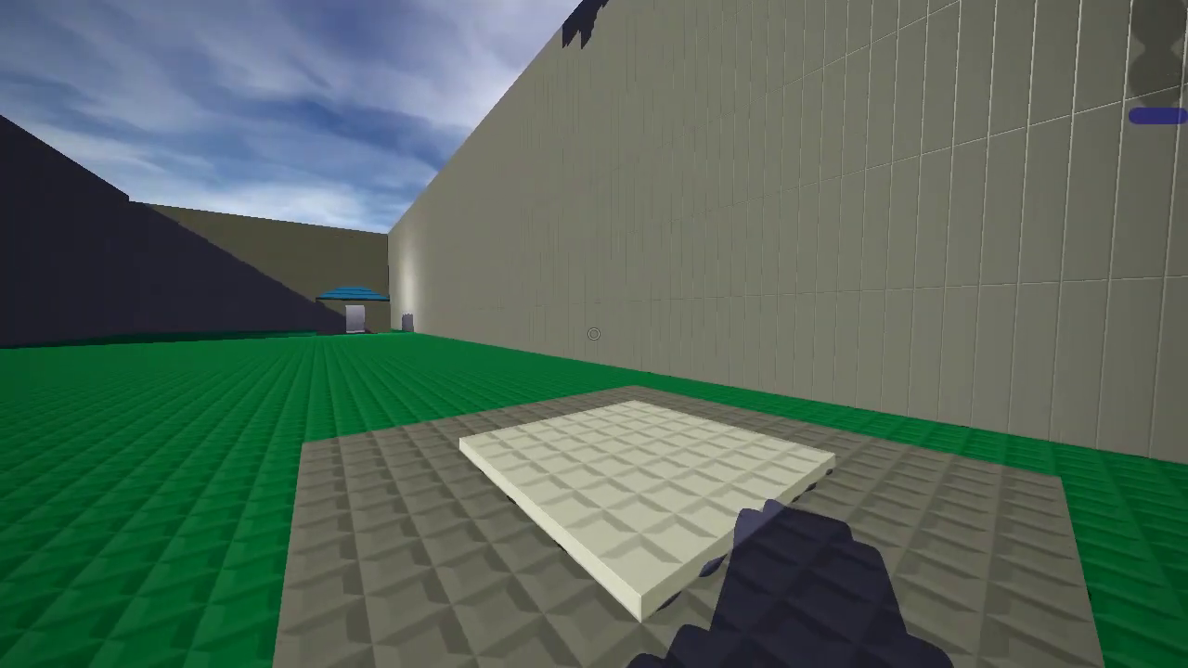
key(Escape)
- Create a new Slayer minigame from the Mini-Games list and scroll its General settings
click(593, 279)
click(838, 393)
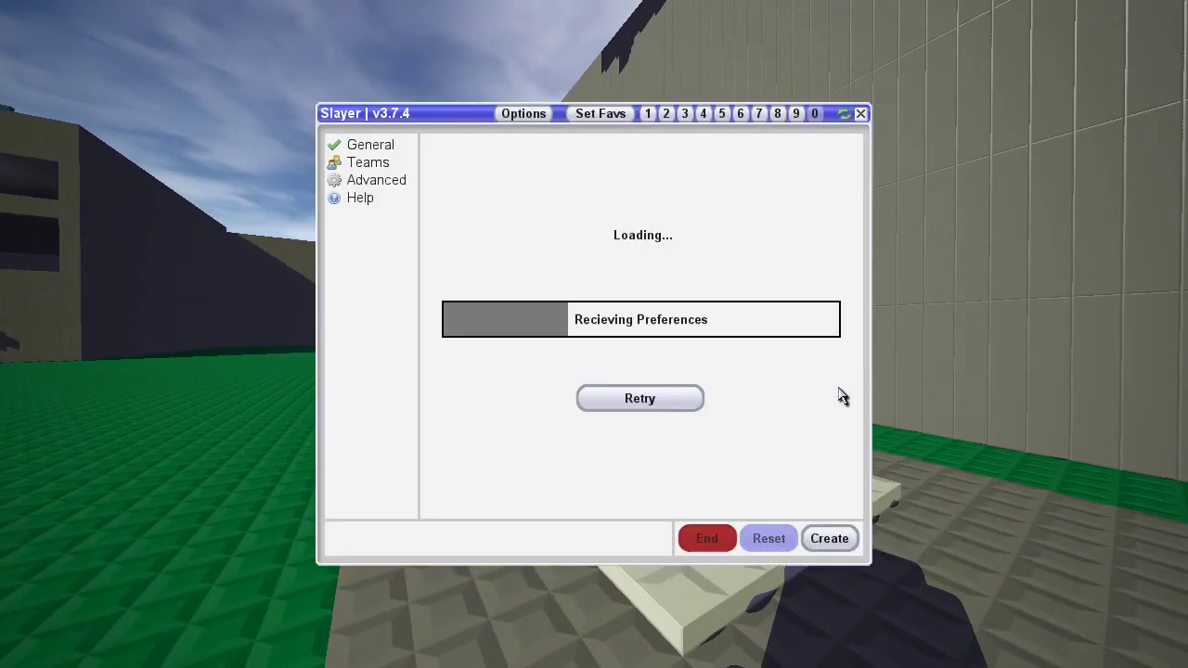
scroll(549, 406, down, 2)
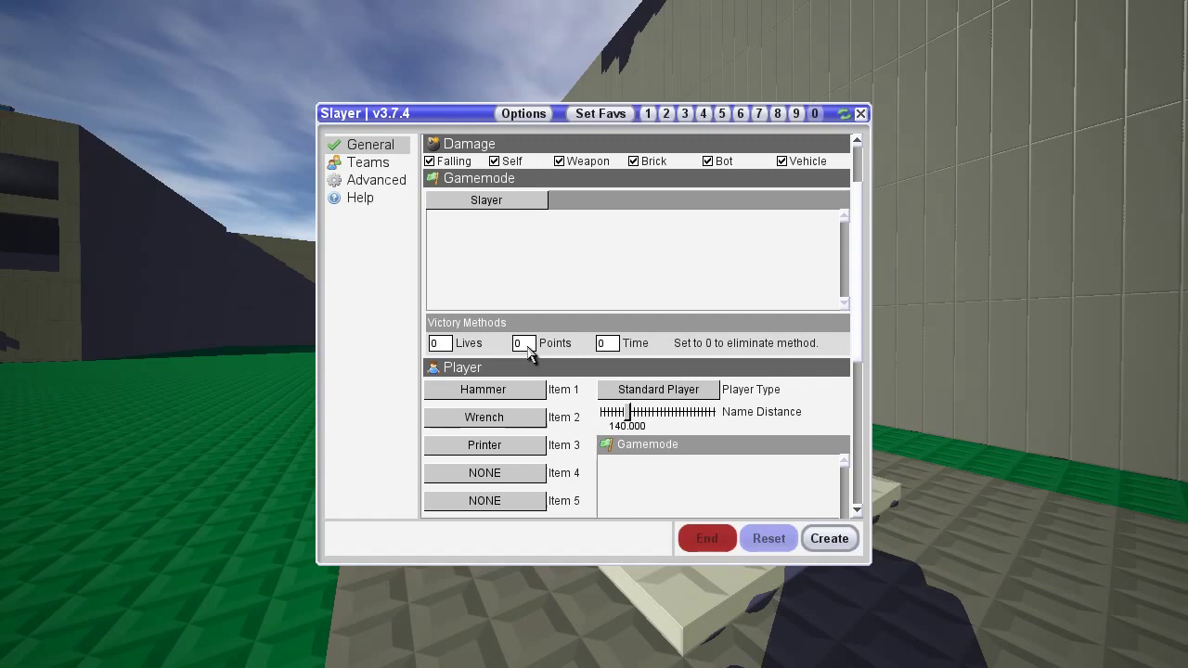
- Create the 9999-point Slayer minigame, fly onto the white capture pad, and open the Admin Menu
click(833, 542)
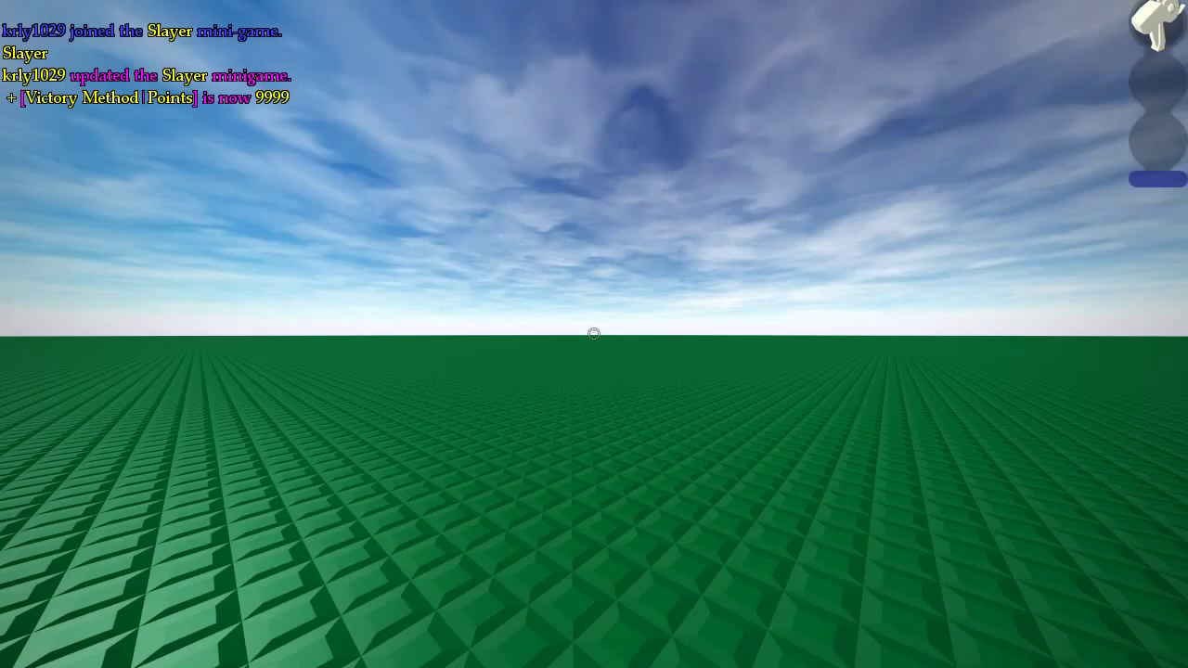
key(2)
key(q)
right_click(593, 334)
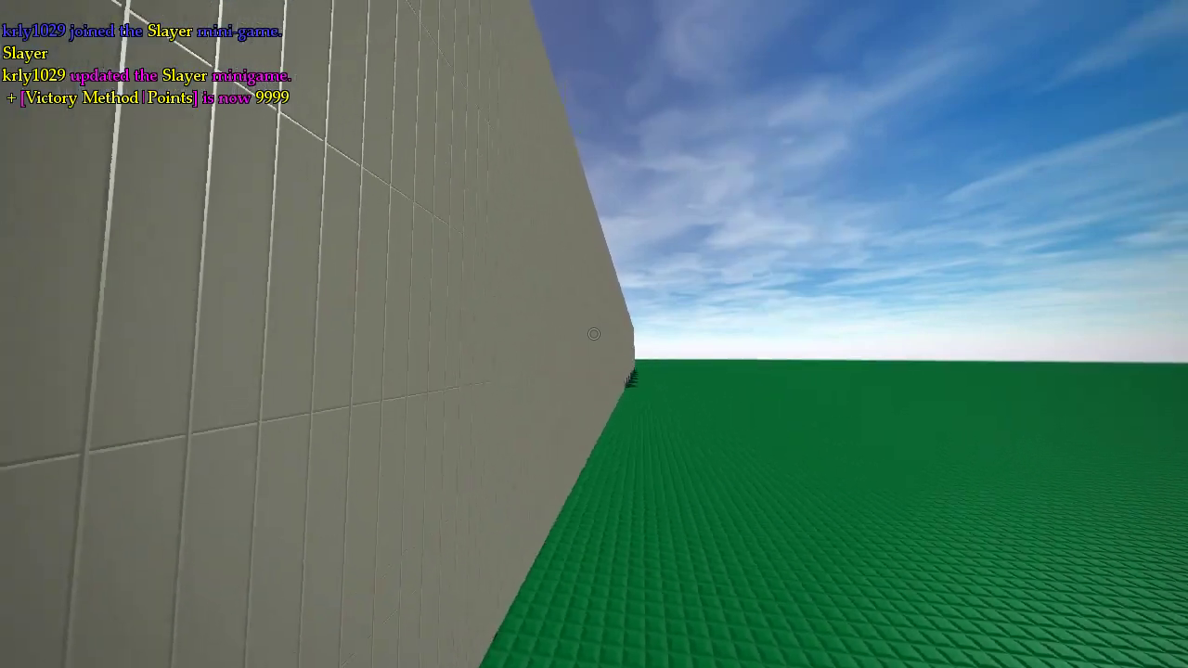
key(w)
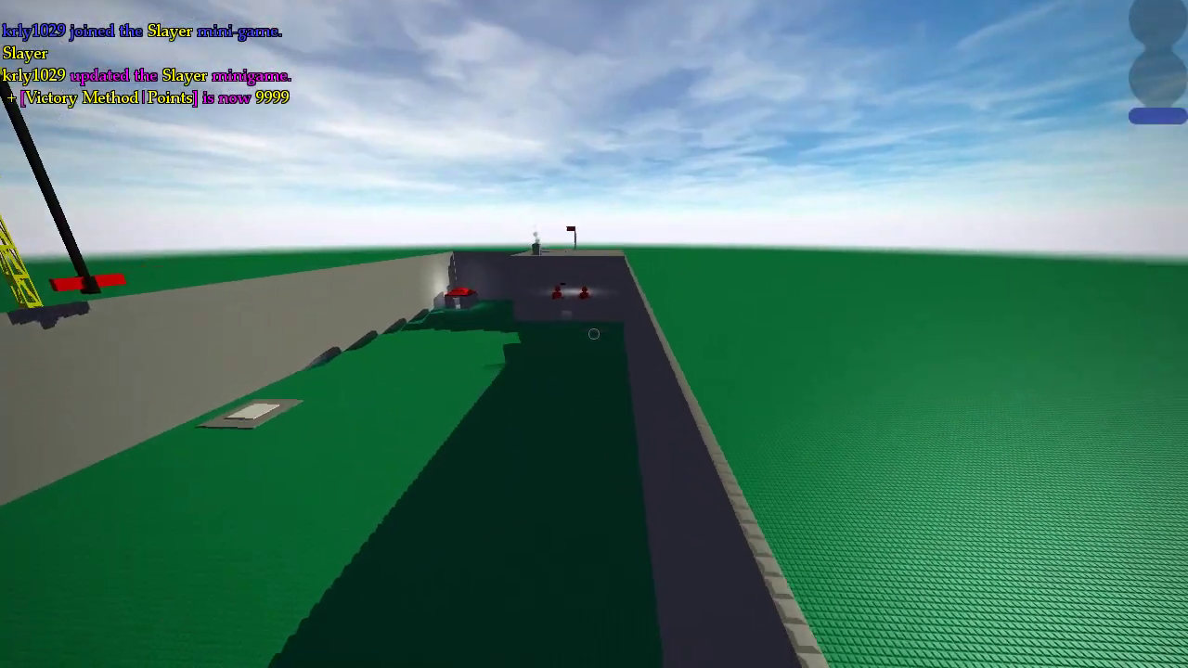
key(w)
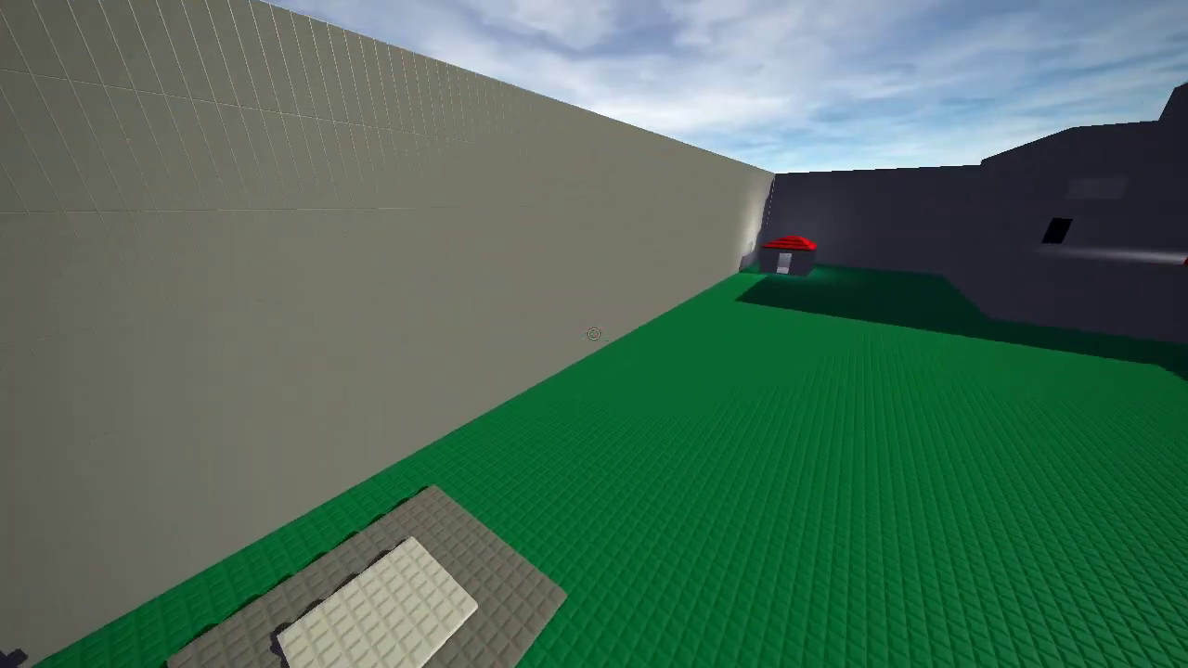
key(w)
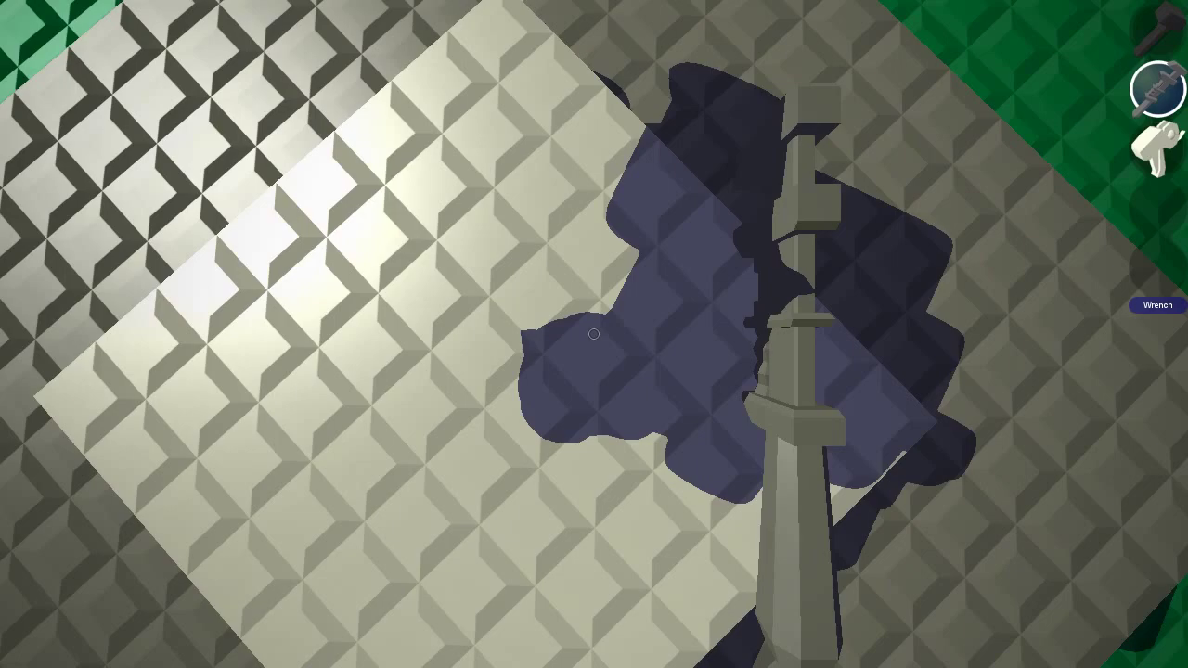
key(w)
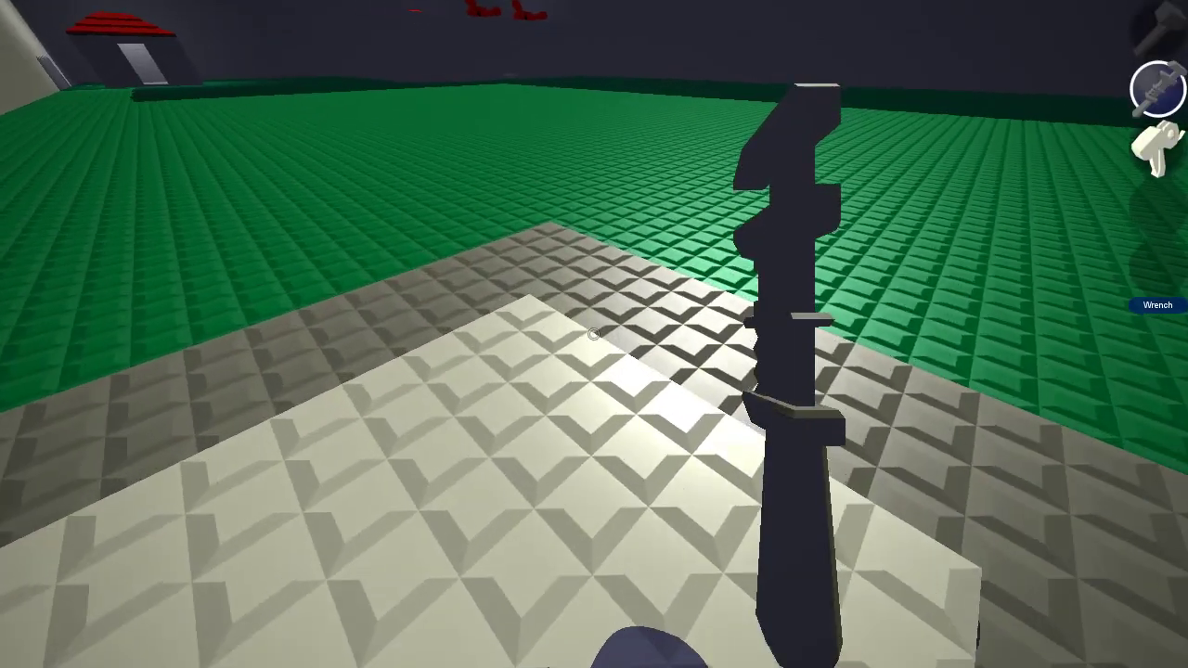
key(Escape)
click(647, 313)
- Edit the Slayer minigame, add two new teams on the Teams tab, and apply the update
key(Escape)
click(612, 276)
click(821, 410)
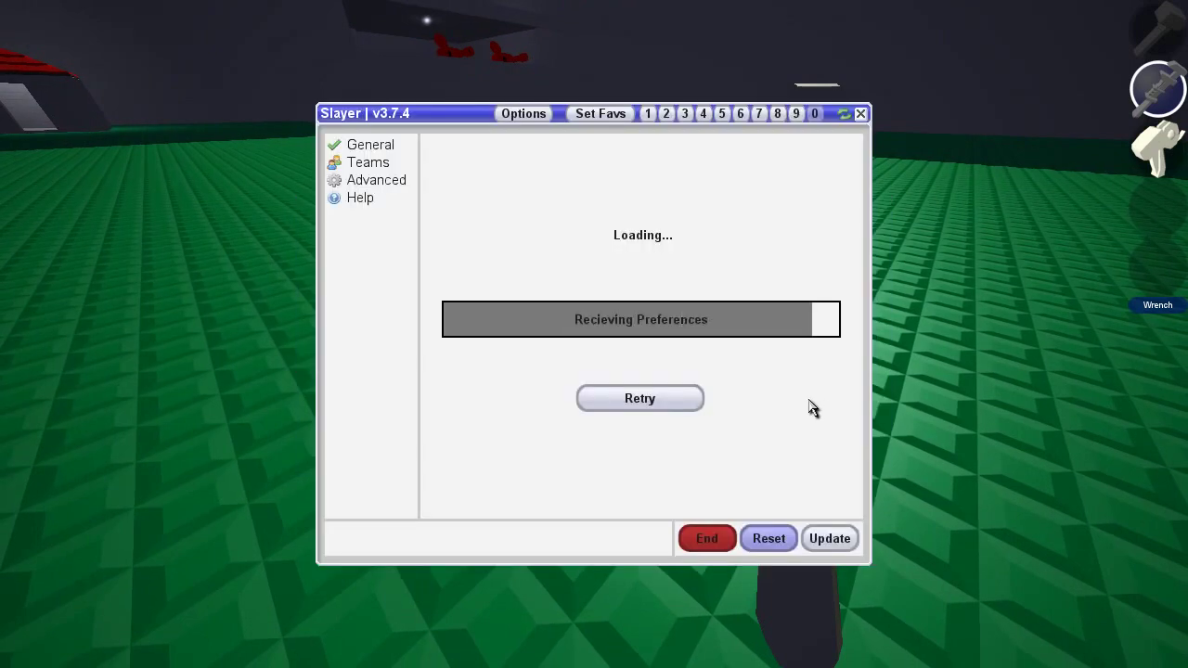
click(358, 168)
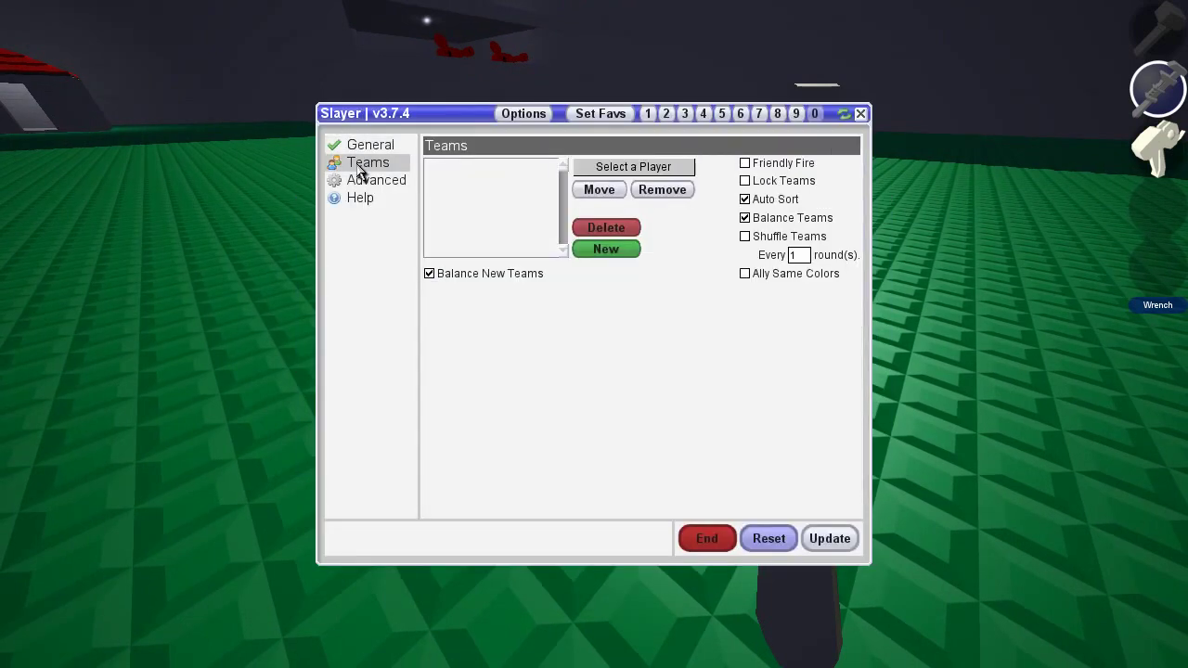
click(605, 249)
click(605, 249)
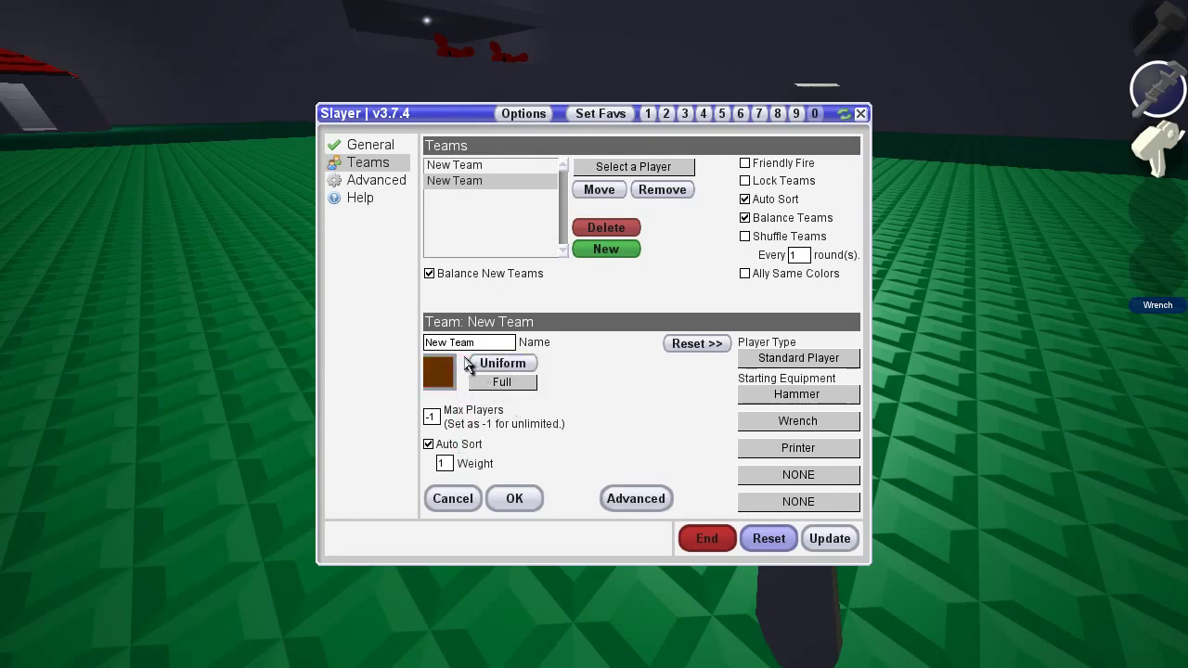
click(830, 545)
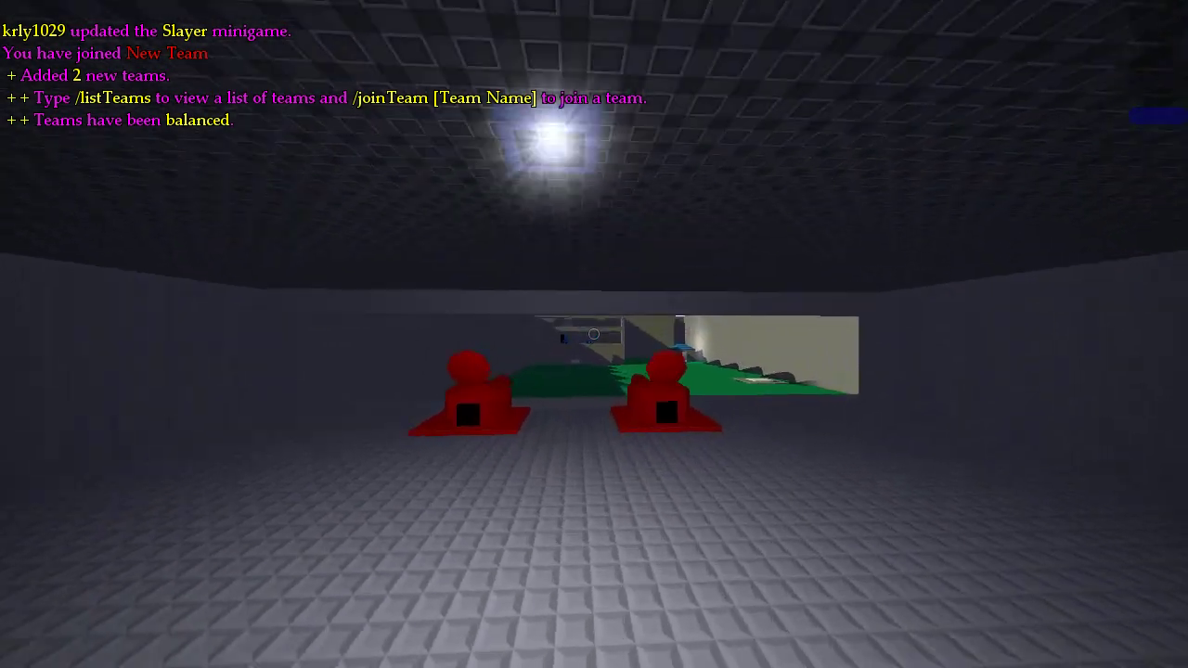
- Walk out of the spawn across the field and stand on the white pad to capture it
key(w)
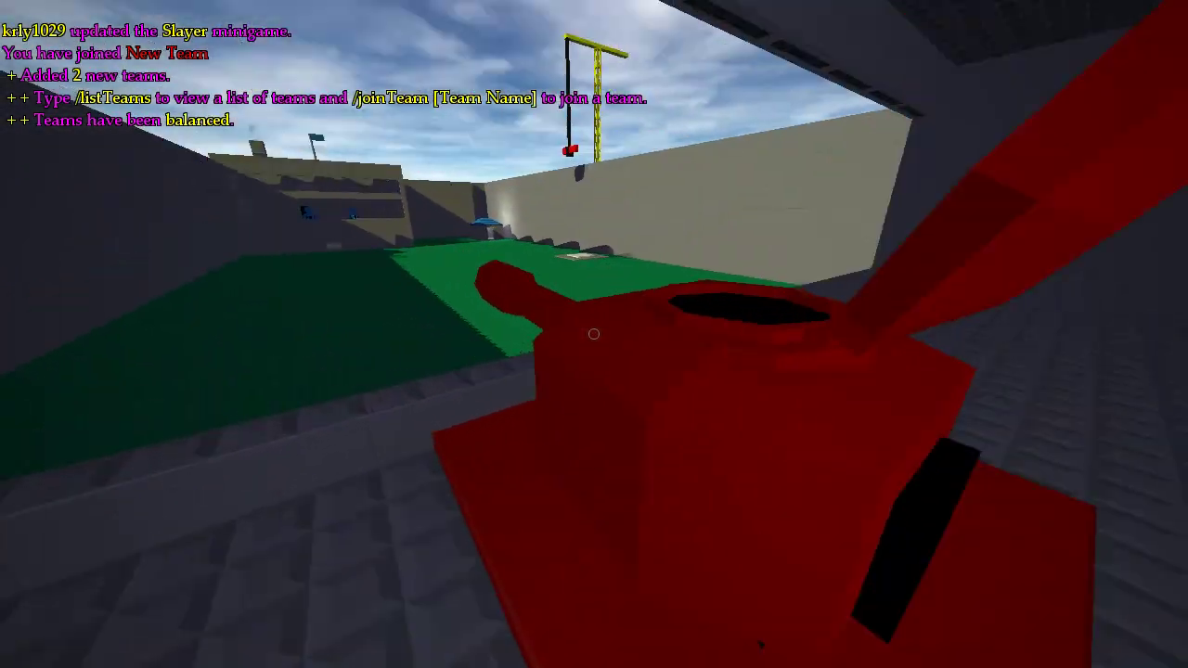
key(w)
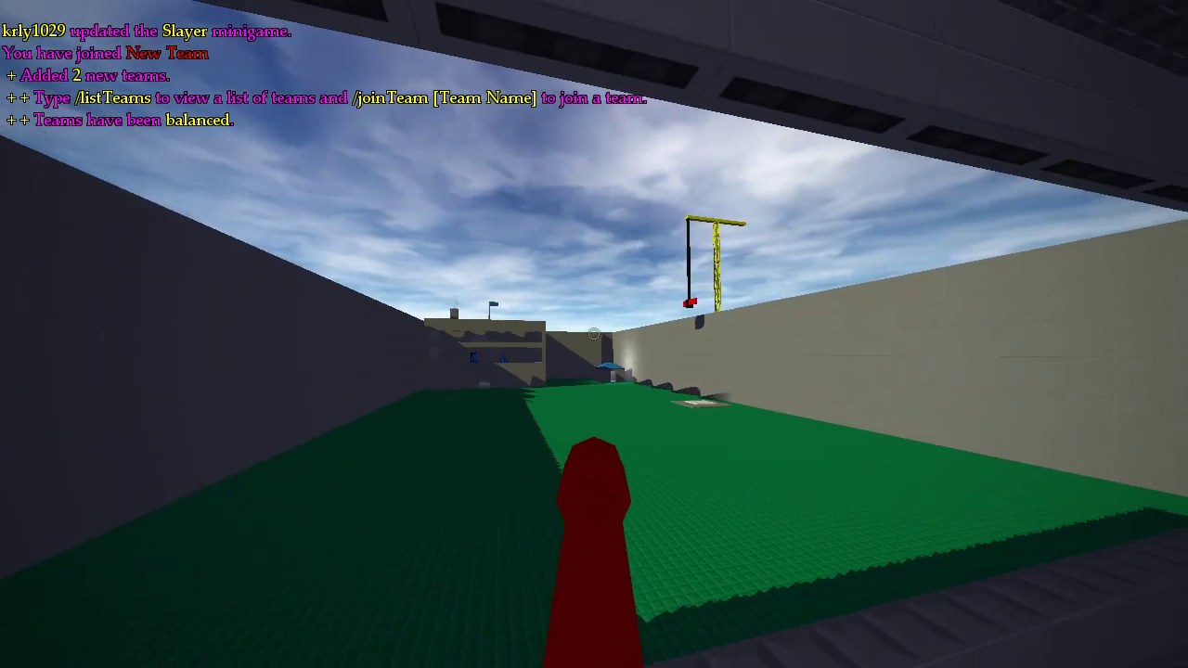
key(s)
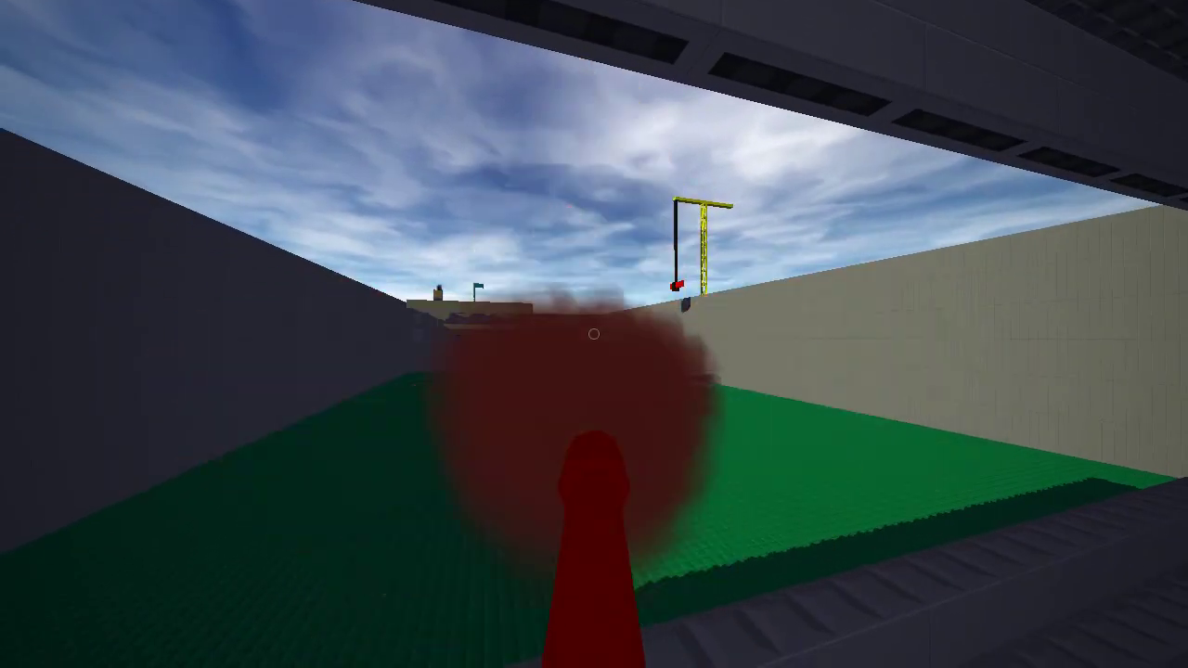
key(w)
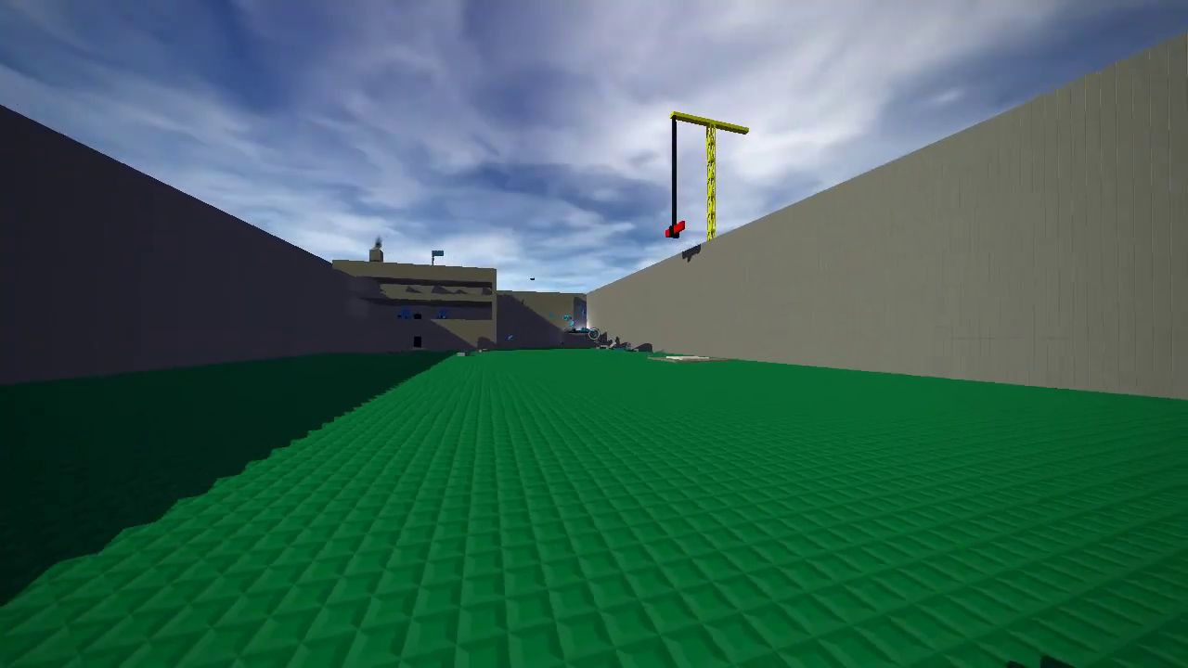
key(w)
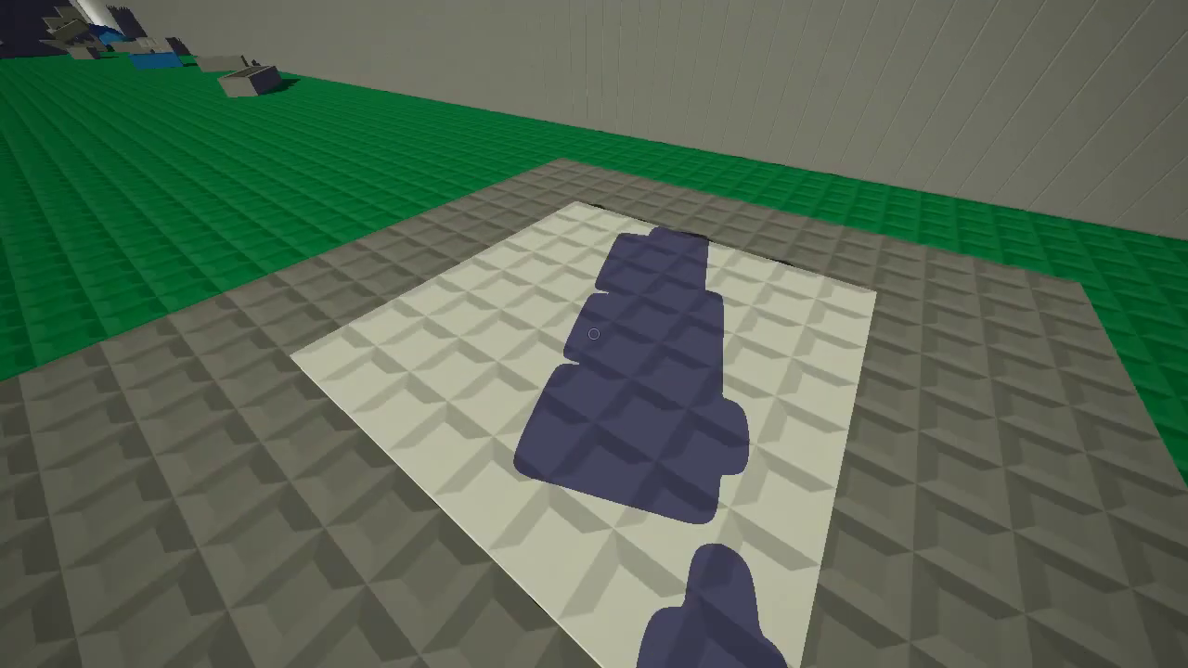
key(w)
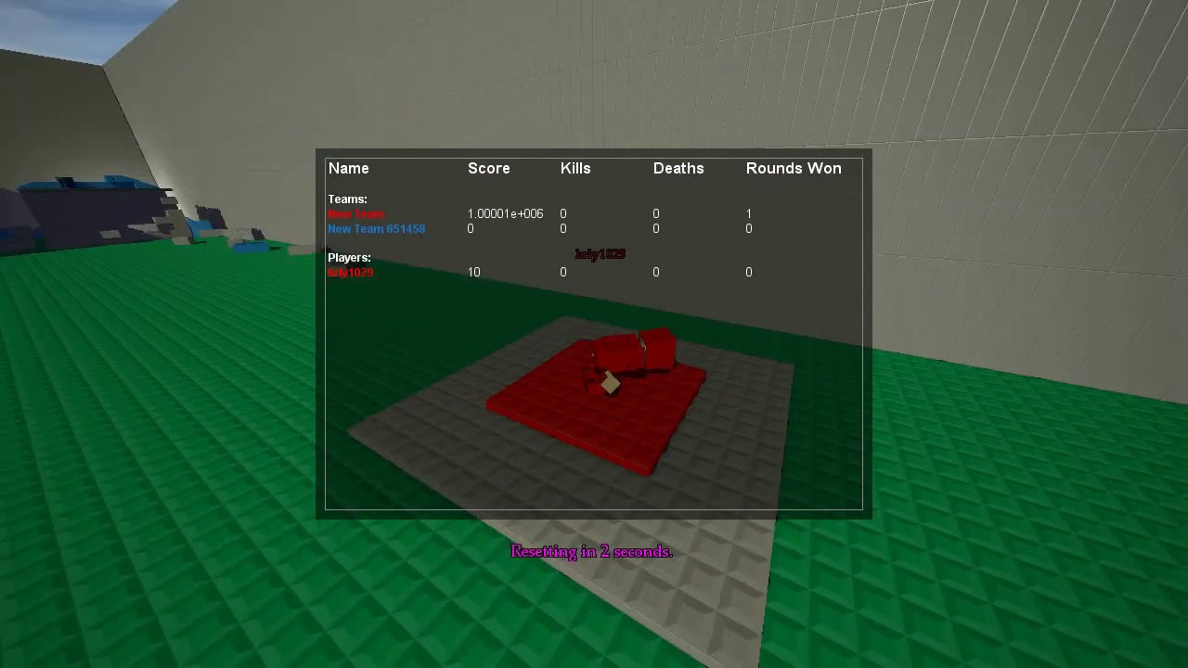
- Set Kill Player, Kill Bot and Suicide points to 0 in the Slayer settings and apply
key(Escape)
key(Escape)
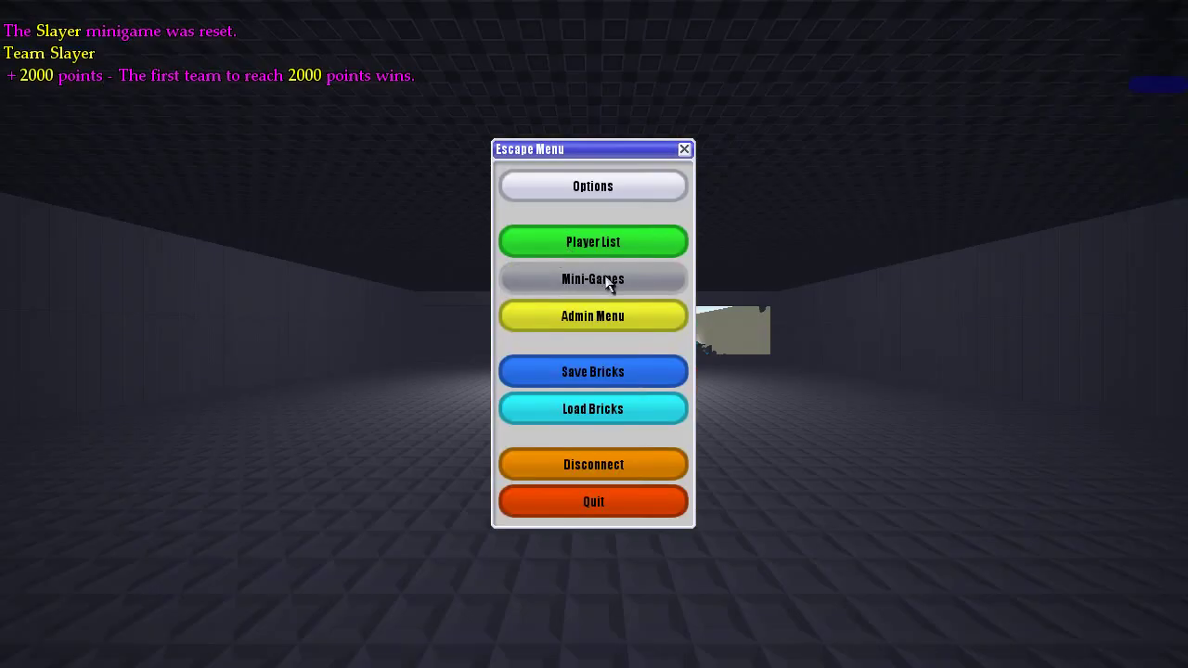
click(610, 280)
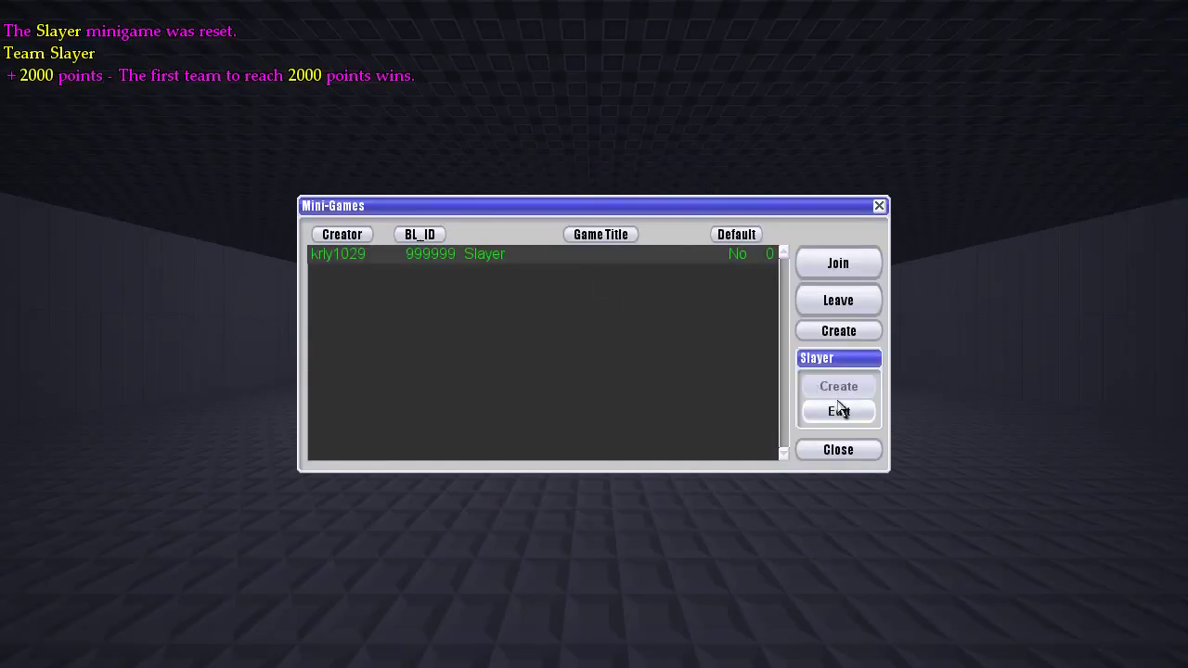
click(837, 412)
scroll(503, 451, down, 4)
scroll(499, 452, down, 4)
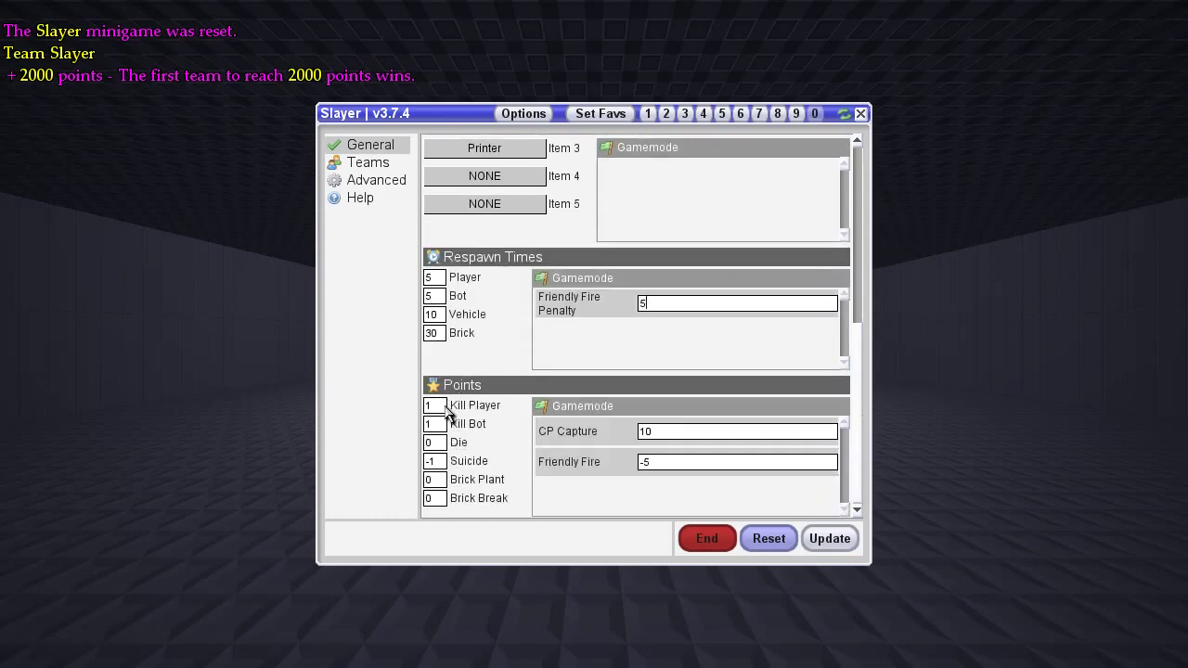
key(BackSpace)
text(0)
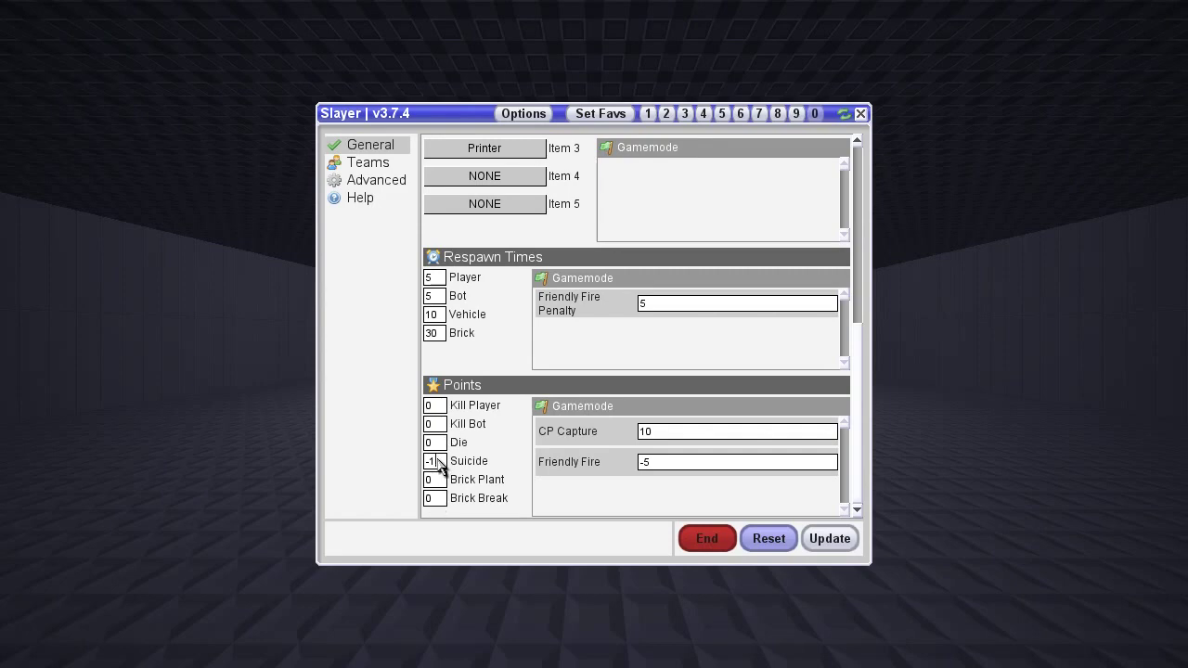
scroll(446, 464, up, 6)
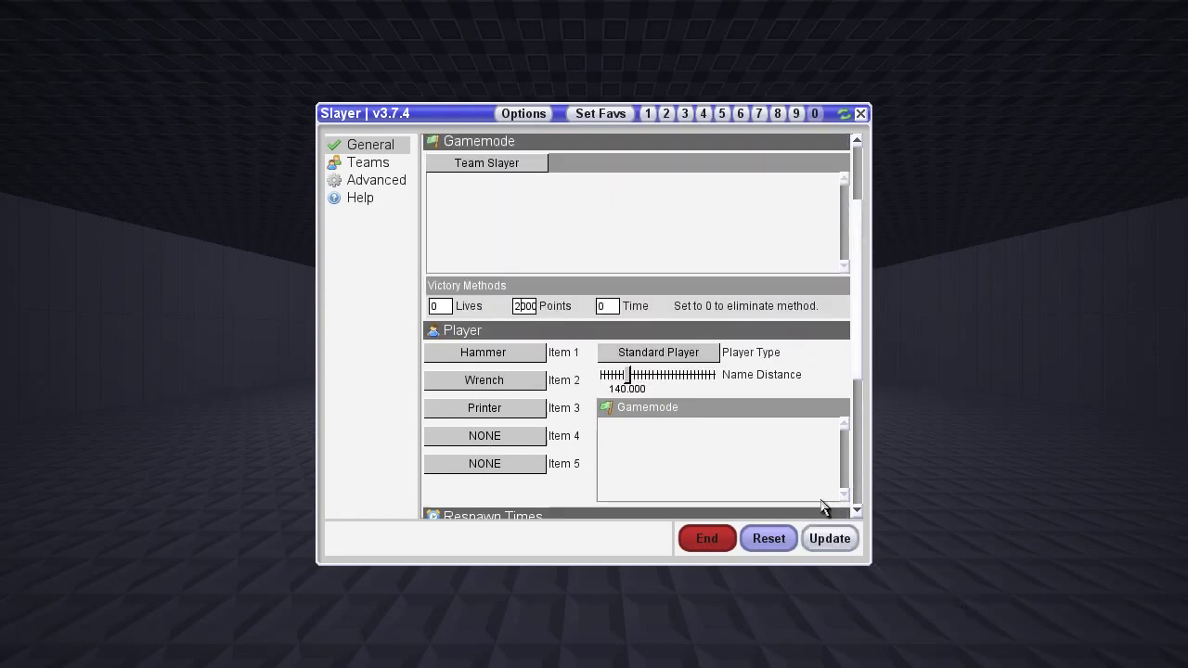
click(830, 538)
key(w)
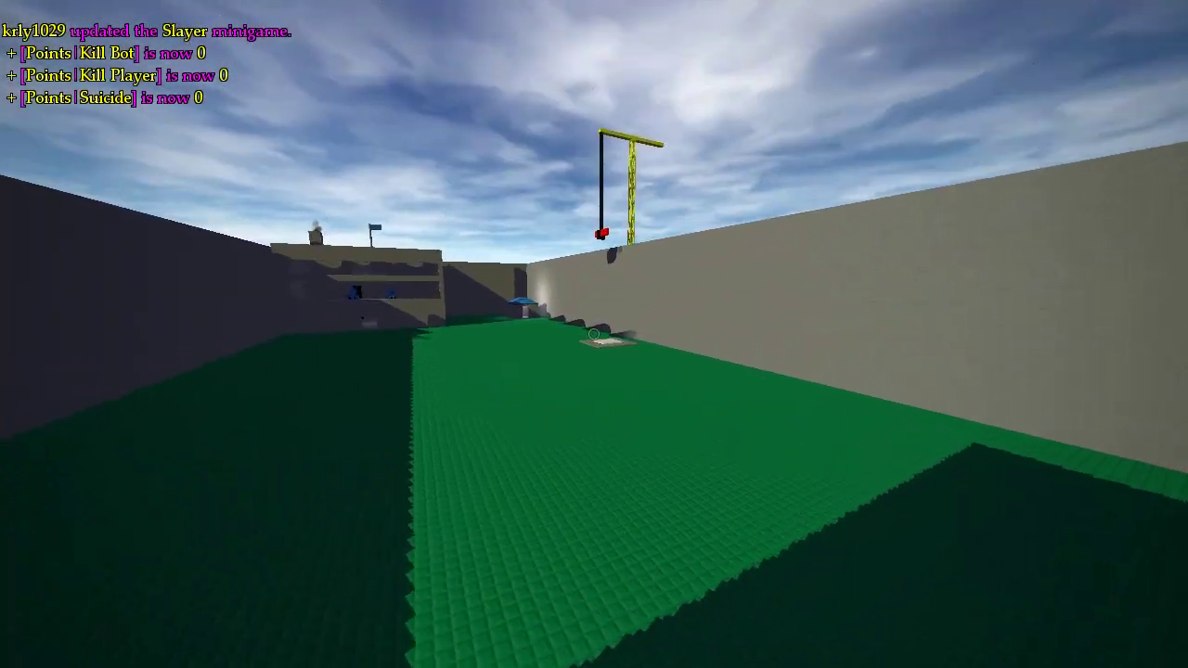
- Walk onto the grey pad and open the pad brick's events with the wrench
key(2)
key(w)
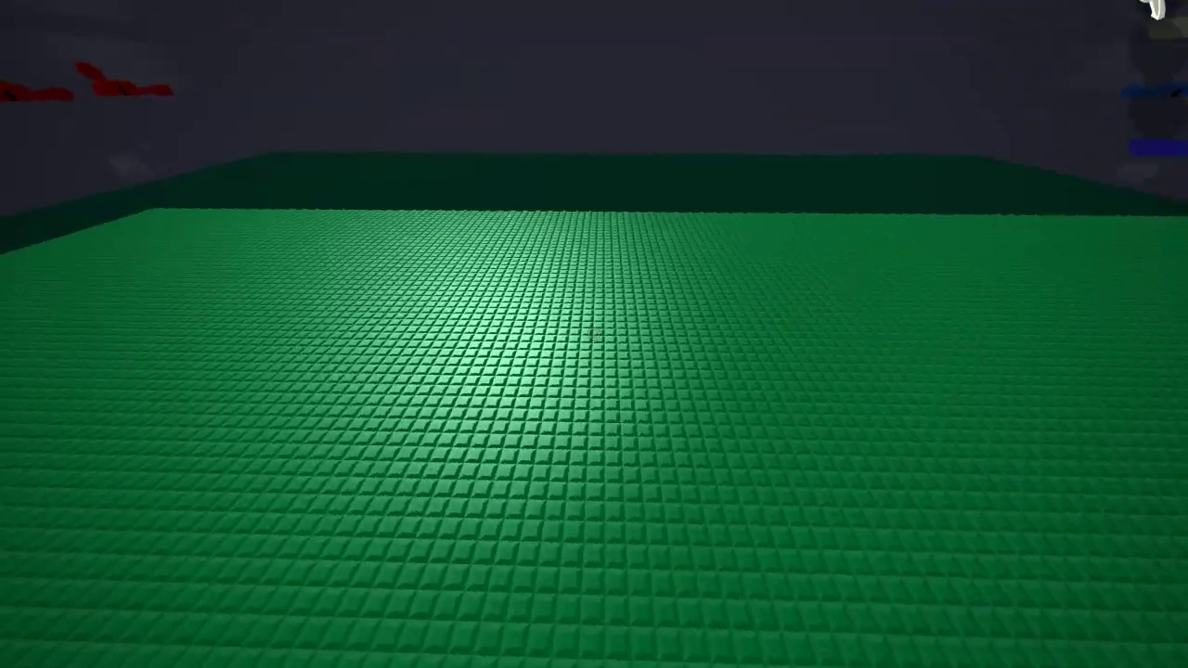
key(2)
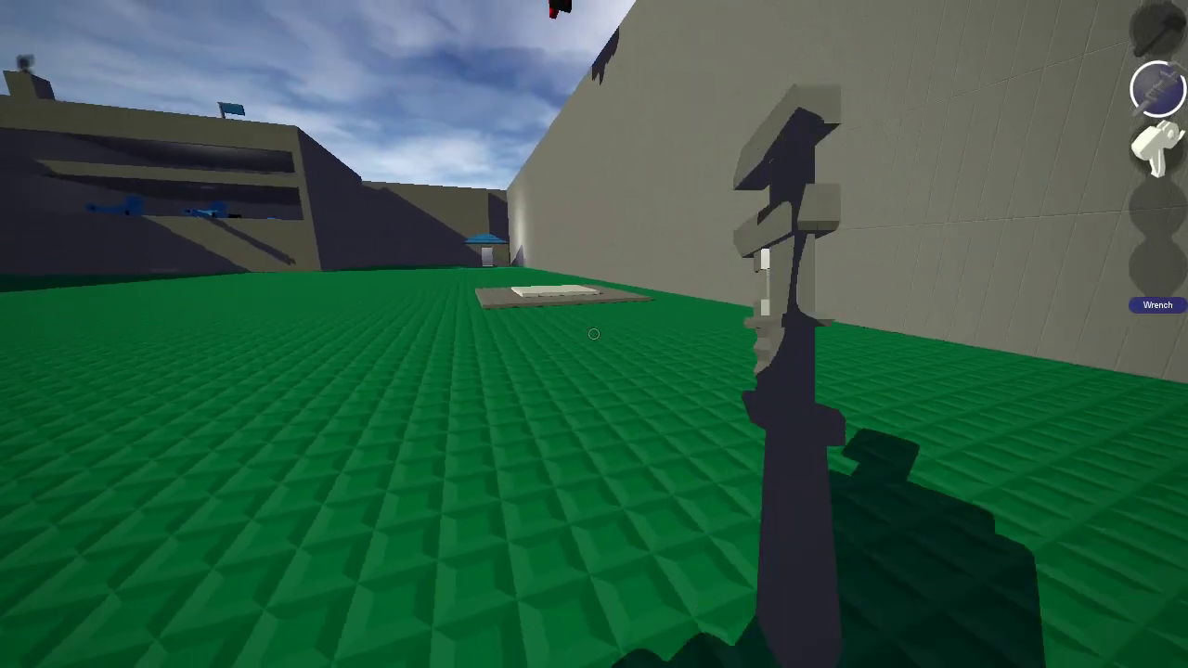
key(w)
click(594, 334)
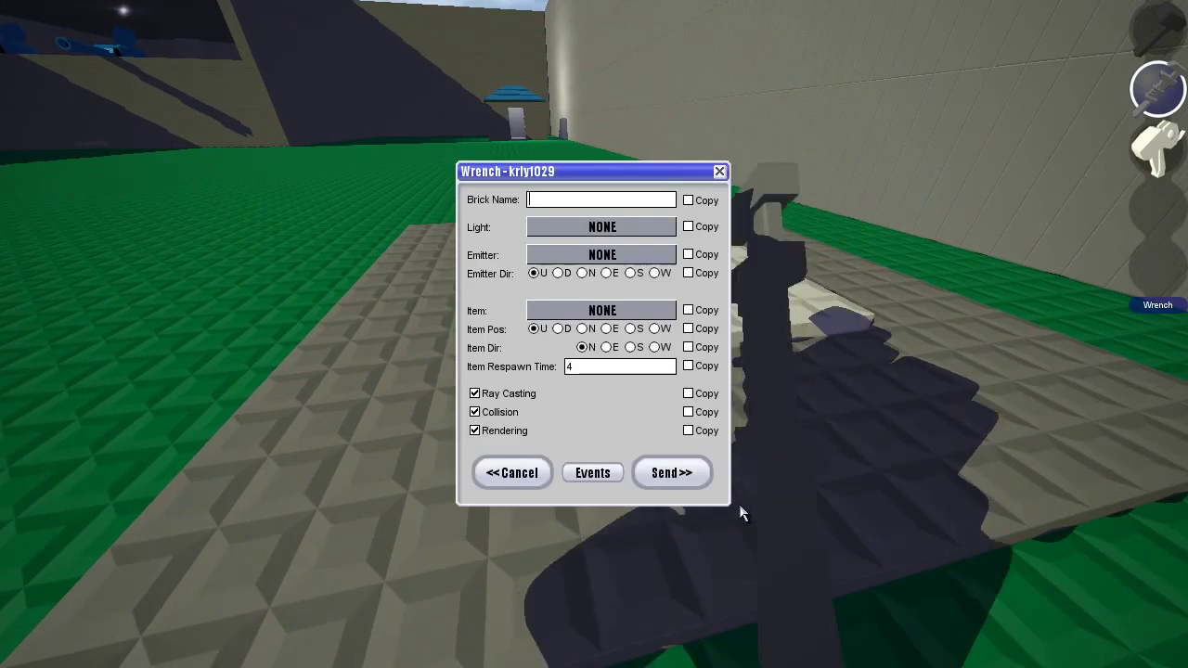
click(608, 473)
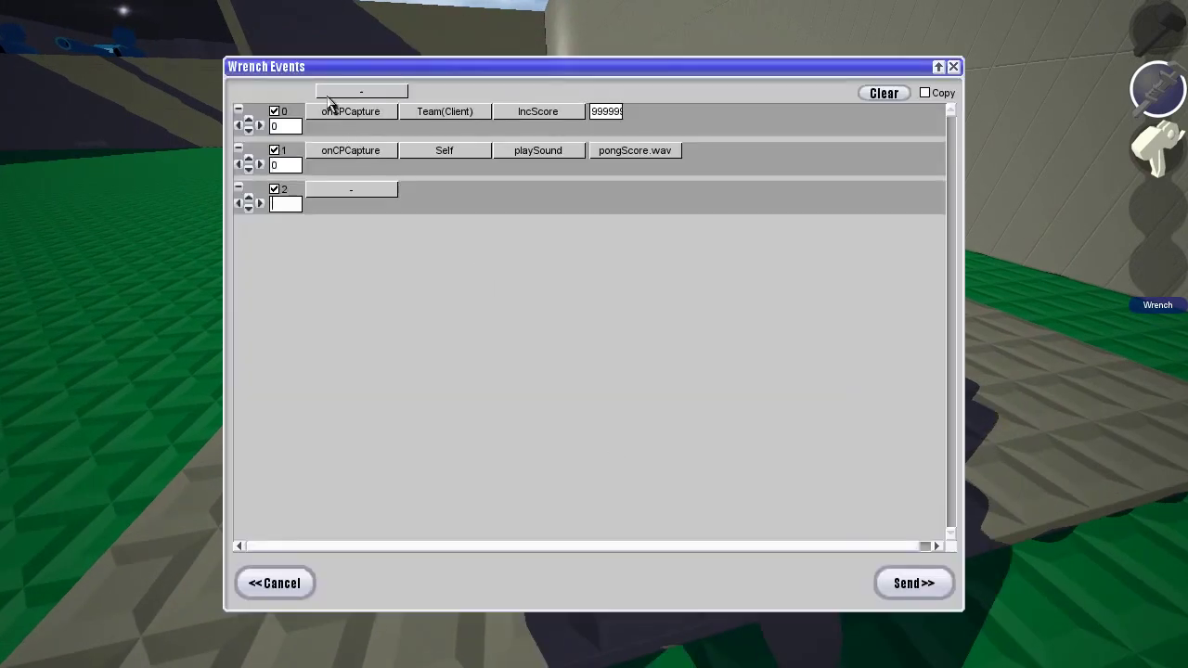
- Save the pad's events as the preset cp and send them to the brick
click(330, 93)
click(371, 181)
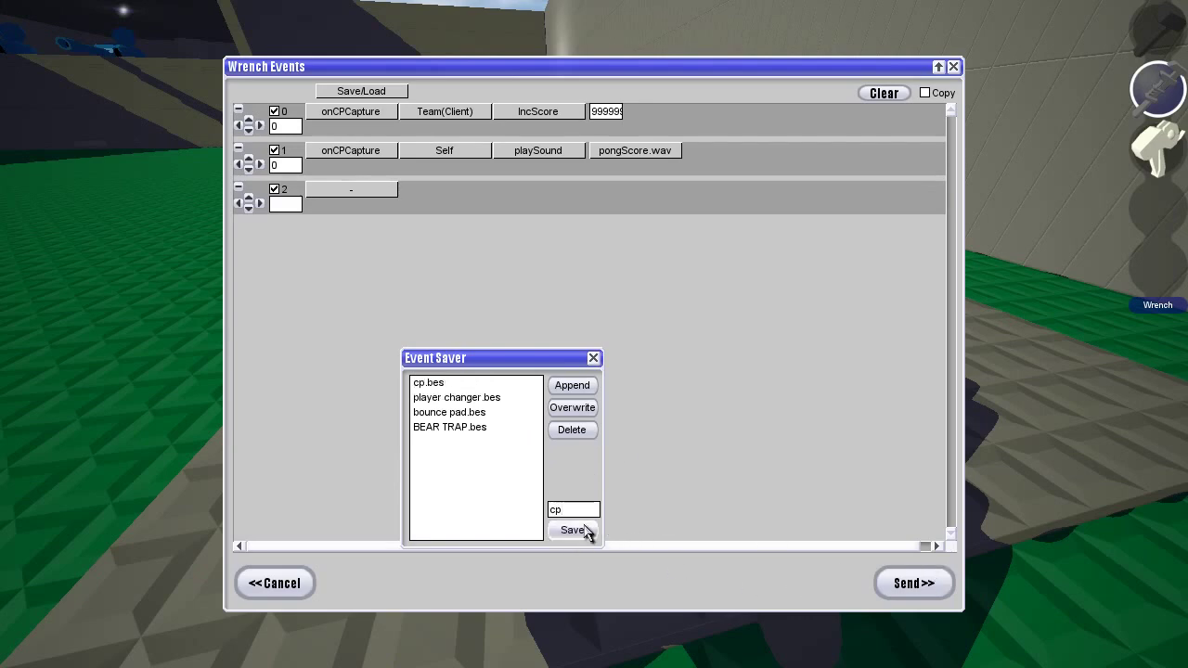
click(593, 359)
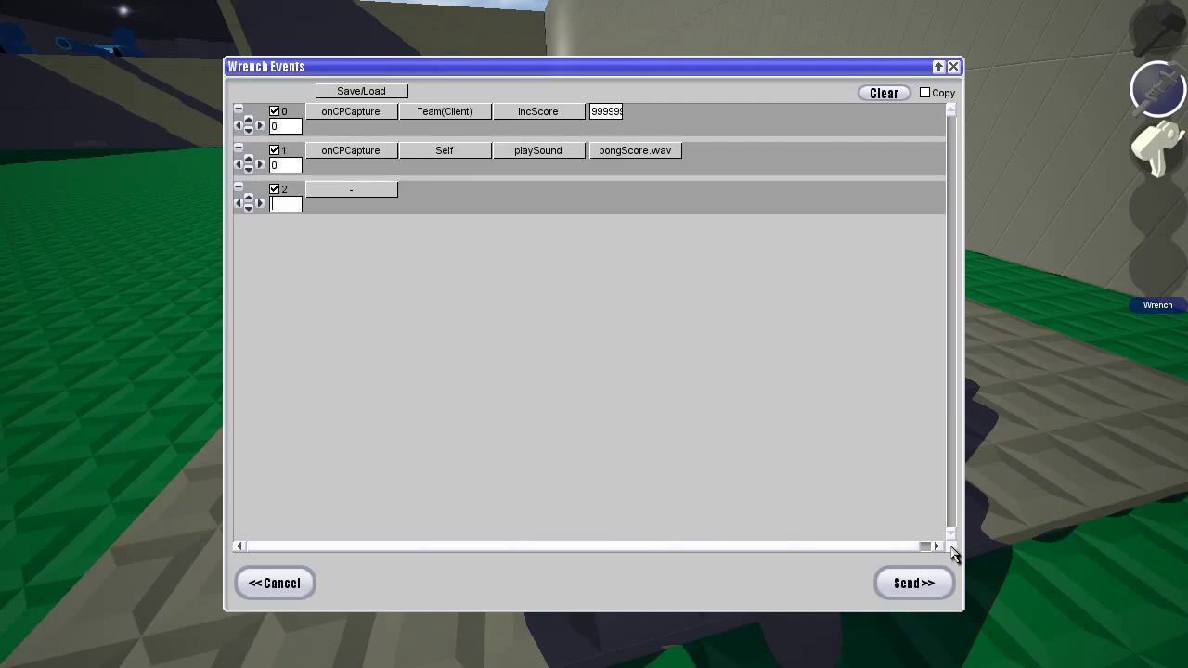
click(909, 584)
- Open the running Slayer minigame's settings from the Mini-Games list
key(Escape)
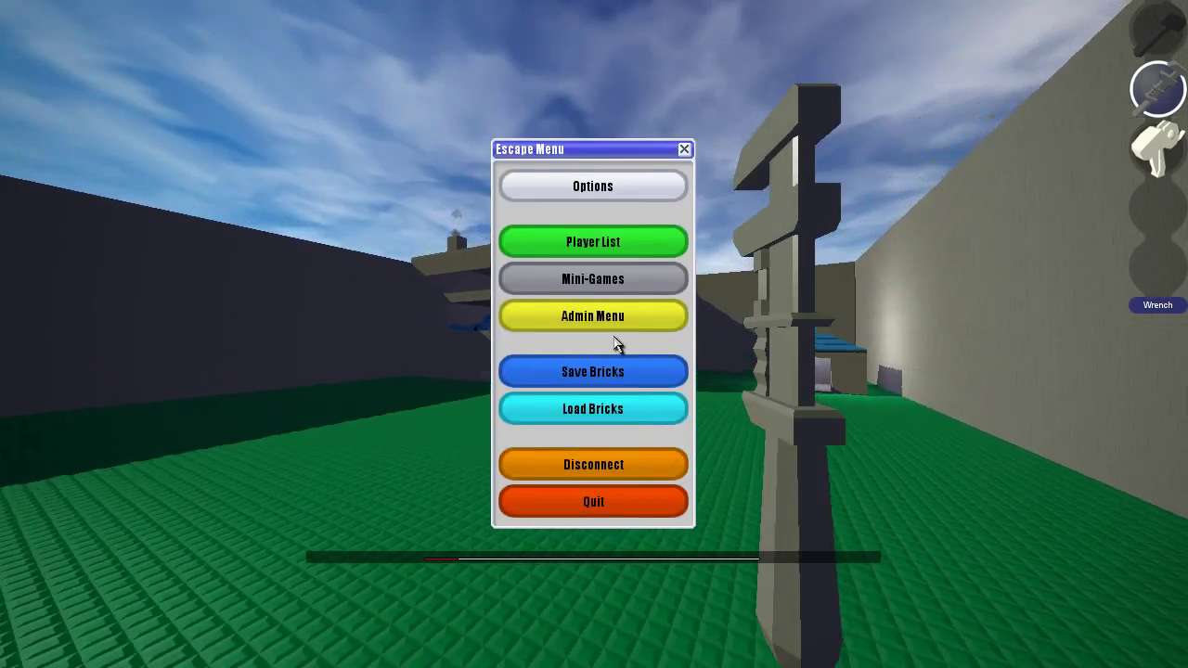
key(Escape)
key(Escape)
key(Escape)
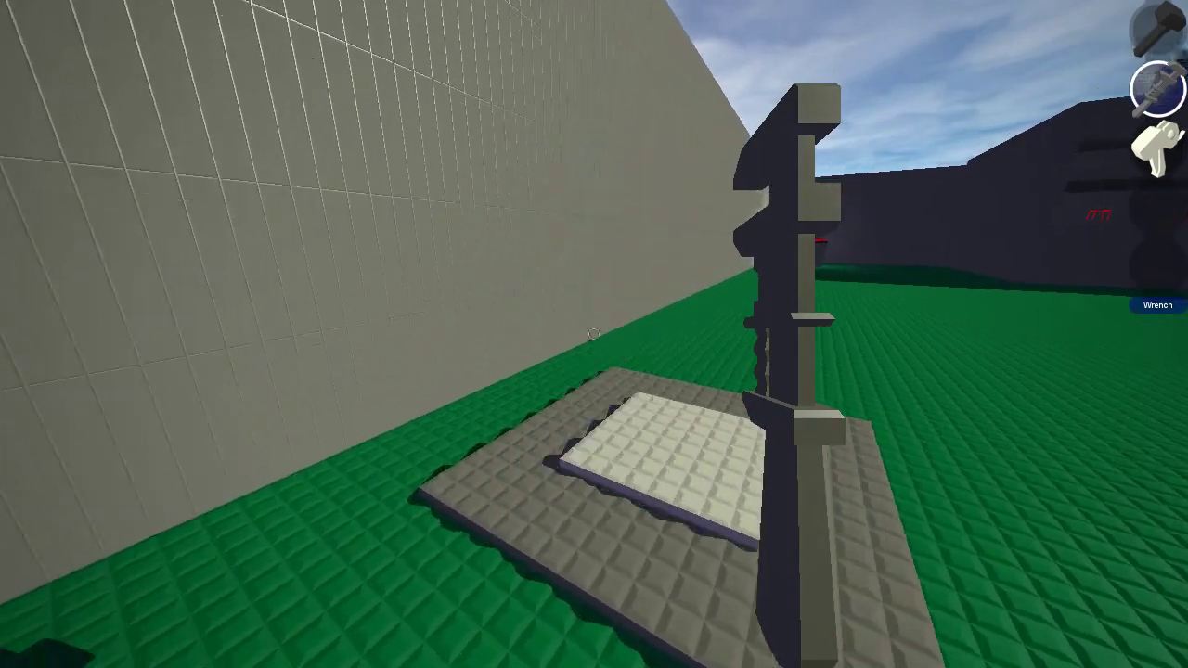
key(Escape)
key(Escape)
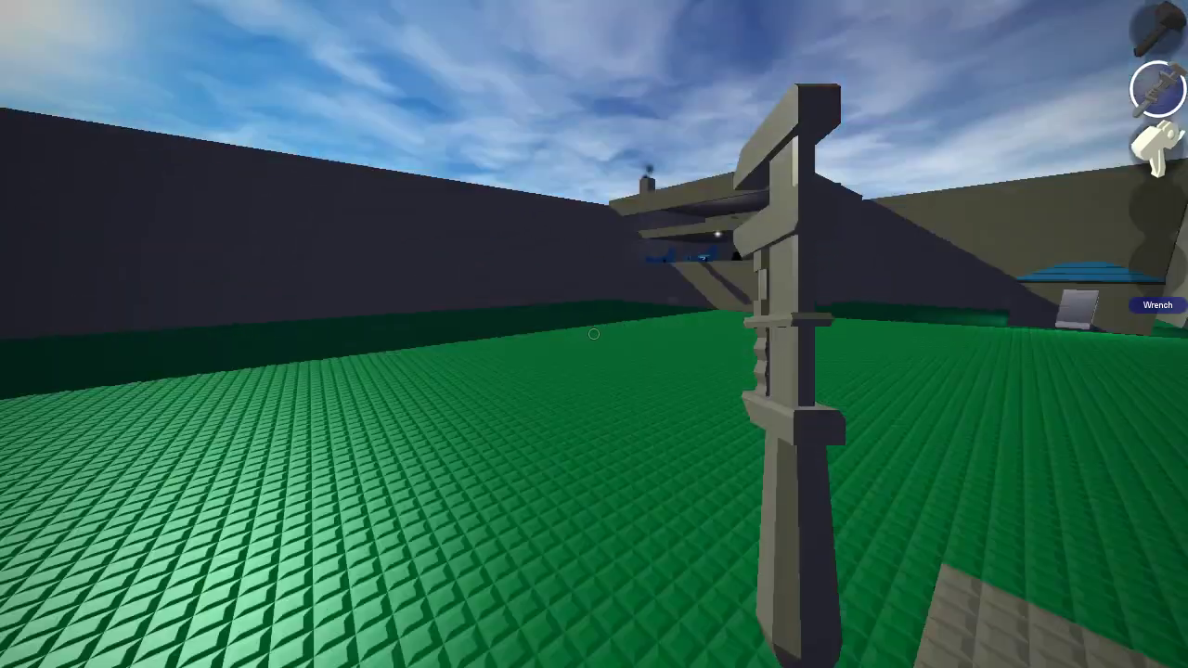
key(Escape)
click(366, 276)
click(835, 418)
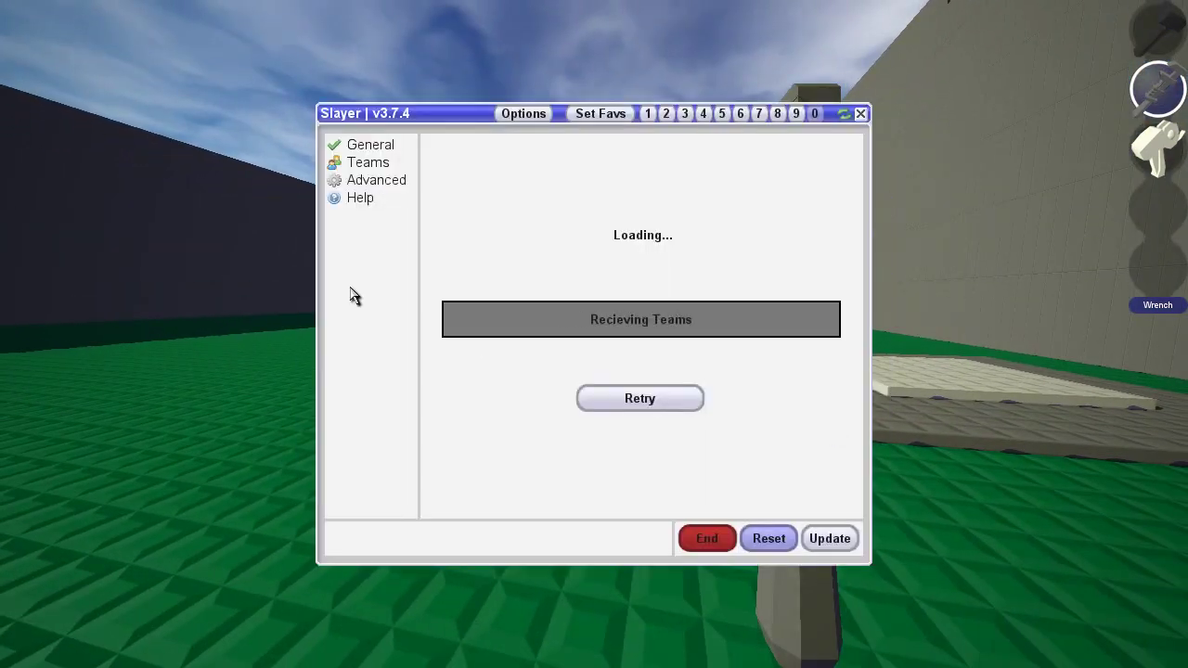
- Delete both teams, New Team 651458 and New Team, on the Teams tab
click(376, 165)
click(456, 170)
click(492, 183)
click(616, 232)
click(484, 173)
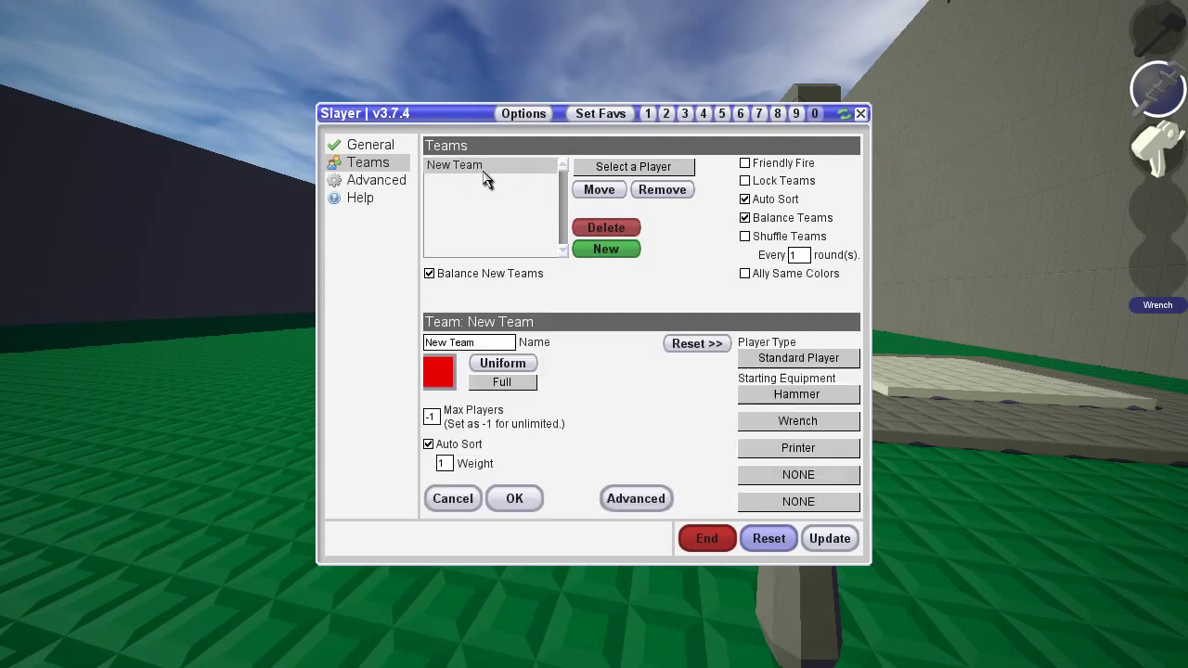
click(620, 230)
- End the Slayer minigame from its General settings and confirm with YES
click(370, 151)
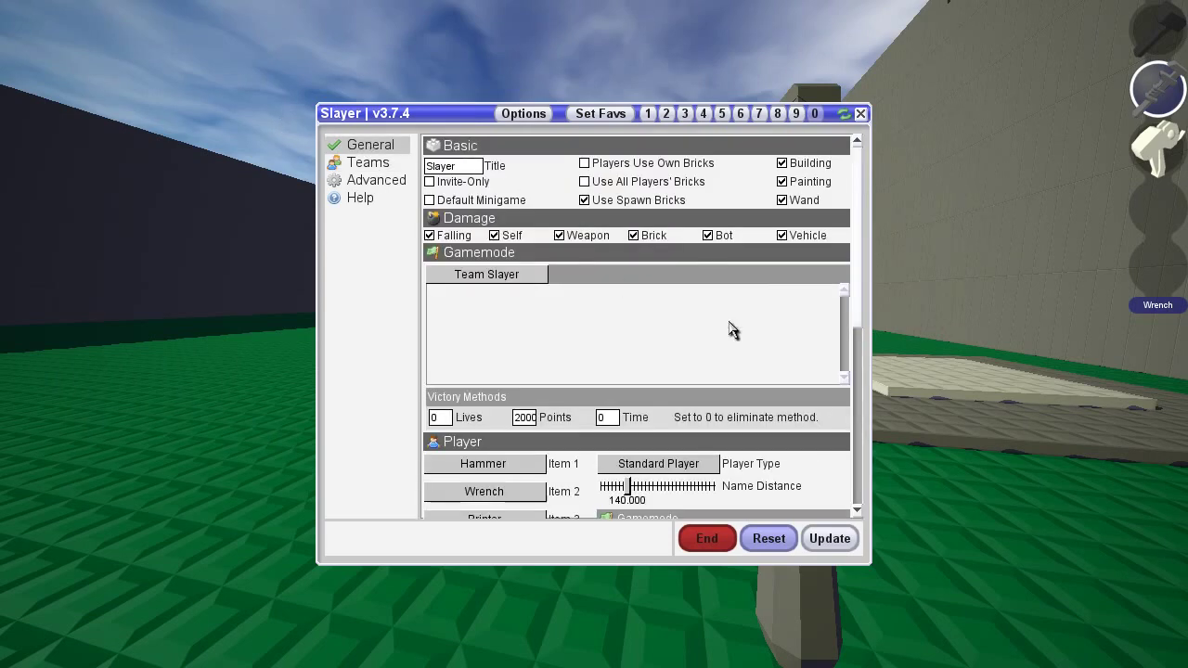
scroll(519, 443, down, 3)
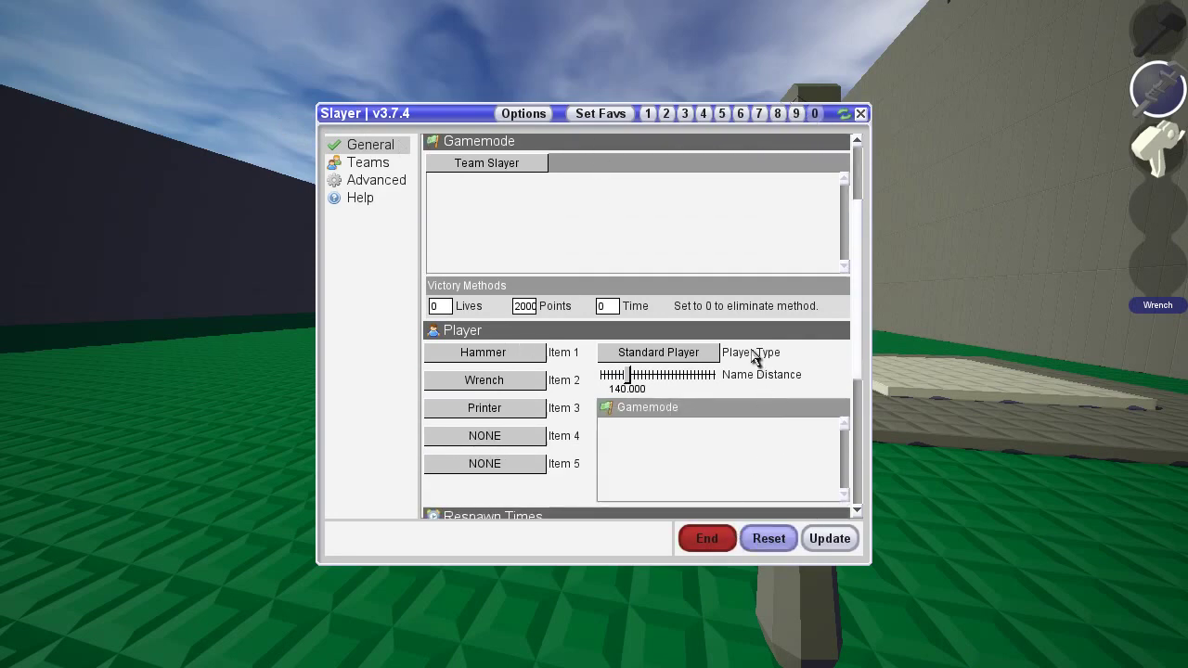
click(714, 539)
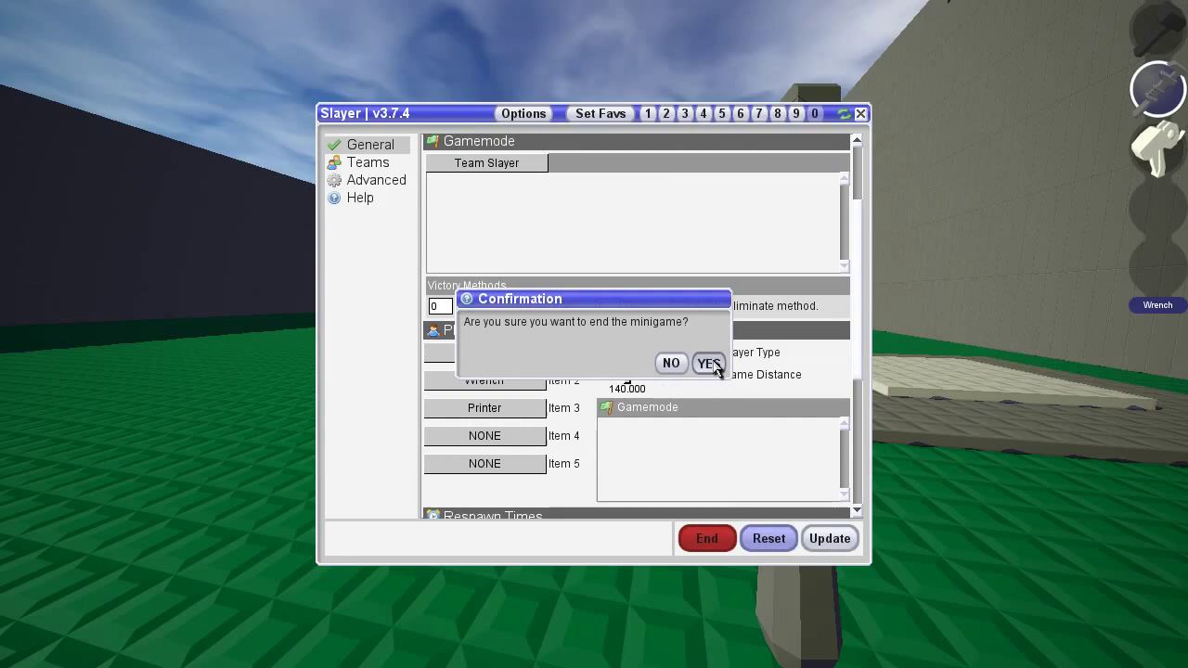
click(709, 364)
key(Escape)
click(629, 269)
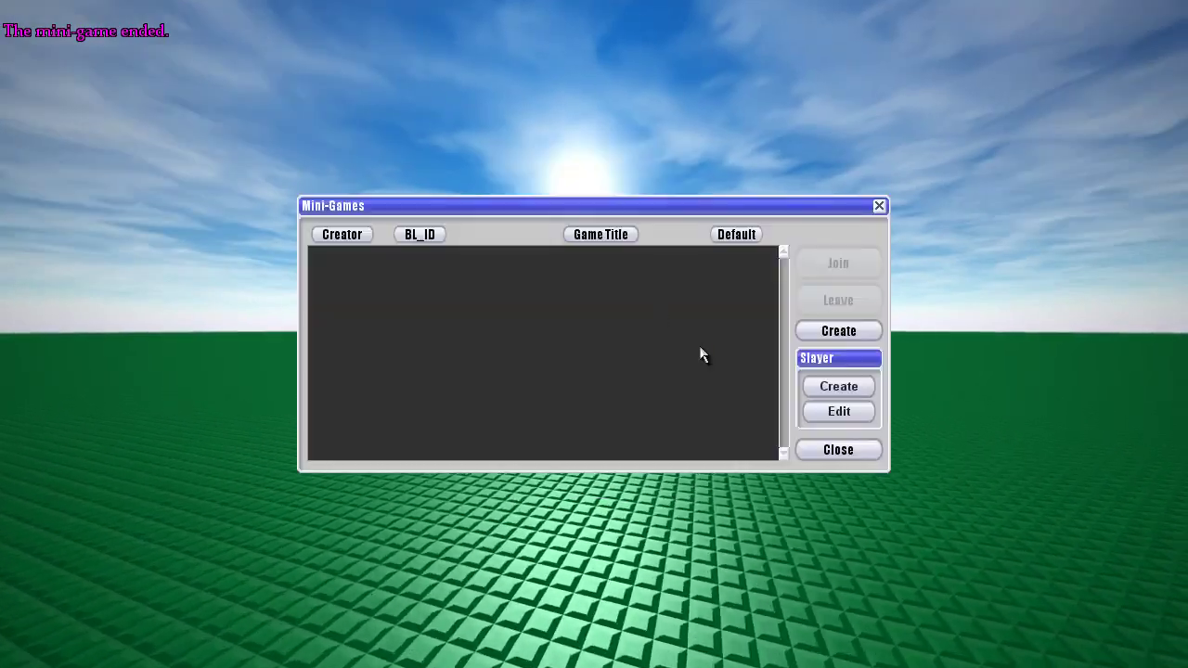
- Create a plain Slayer minigame with firearm starting items and return to play
click(840, 388)
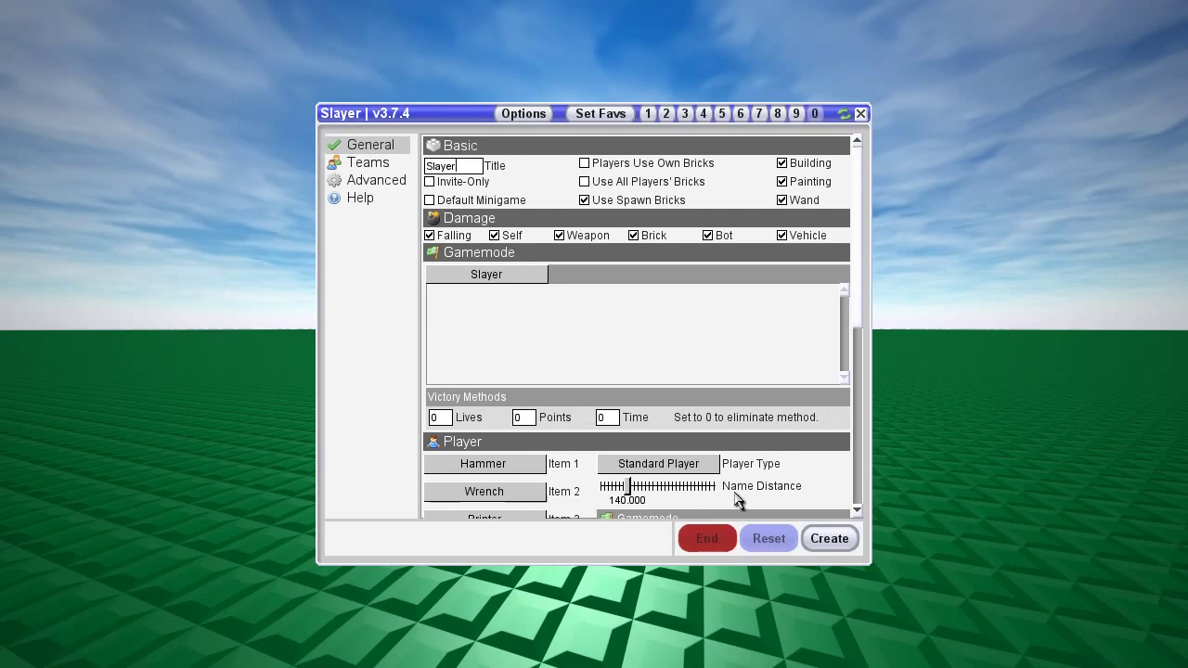
scroll(703, 402, down, 4)
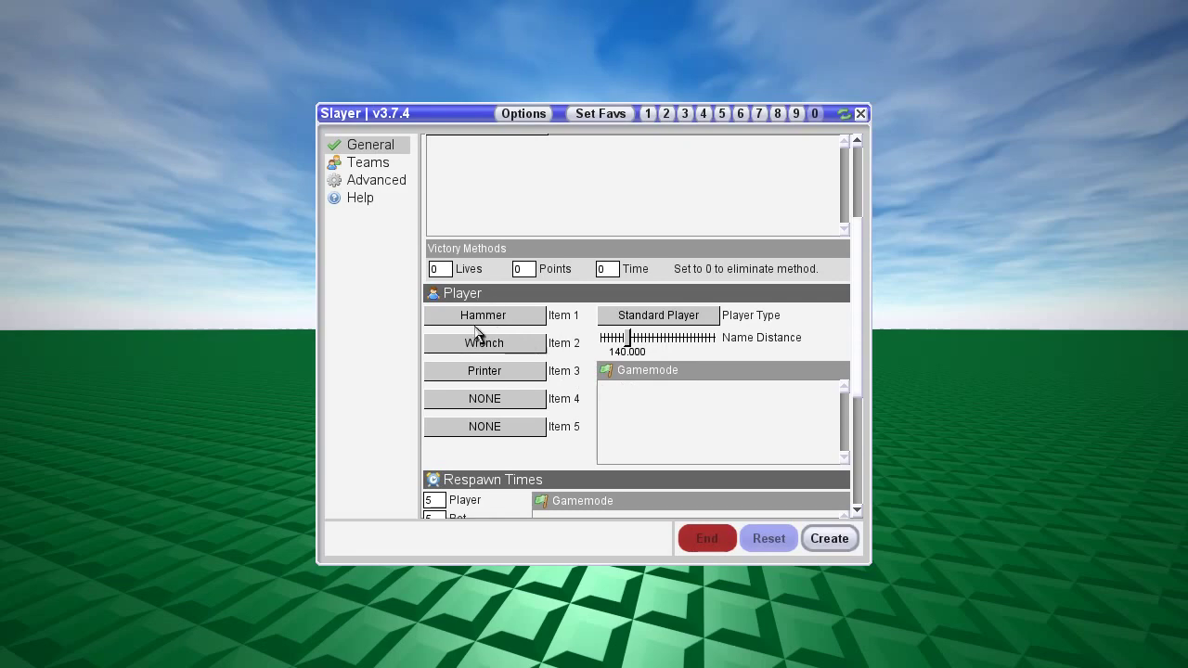
key(Escape)
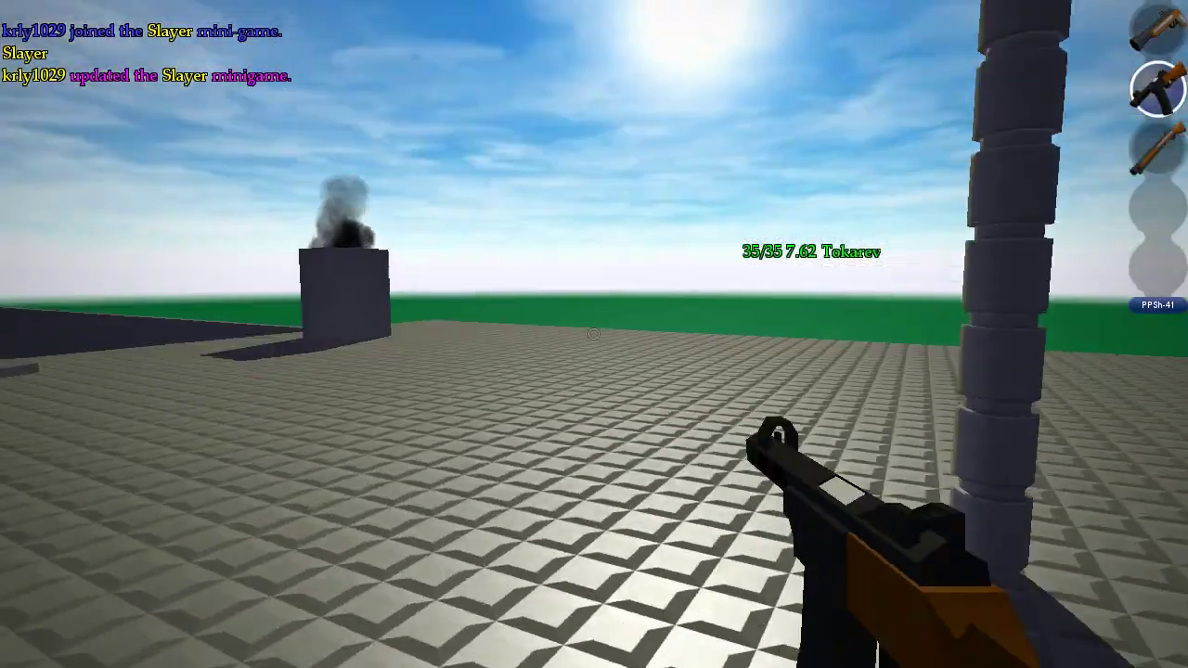
- Equip the Musket and fire it twice, then bring up the Mini-Games list
scroll(594, 334, down, 1)
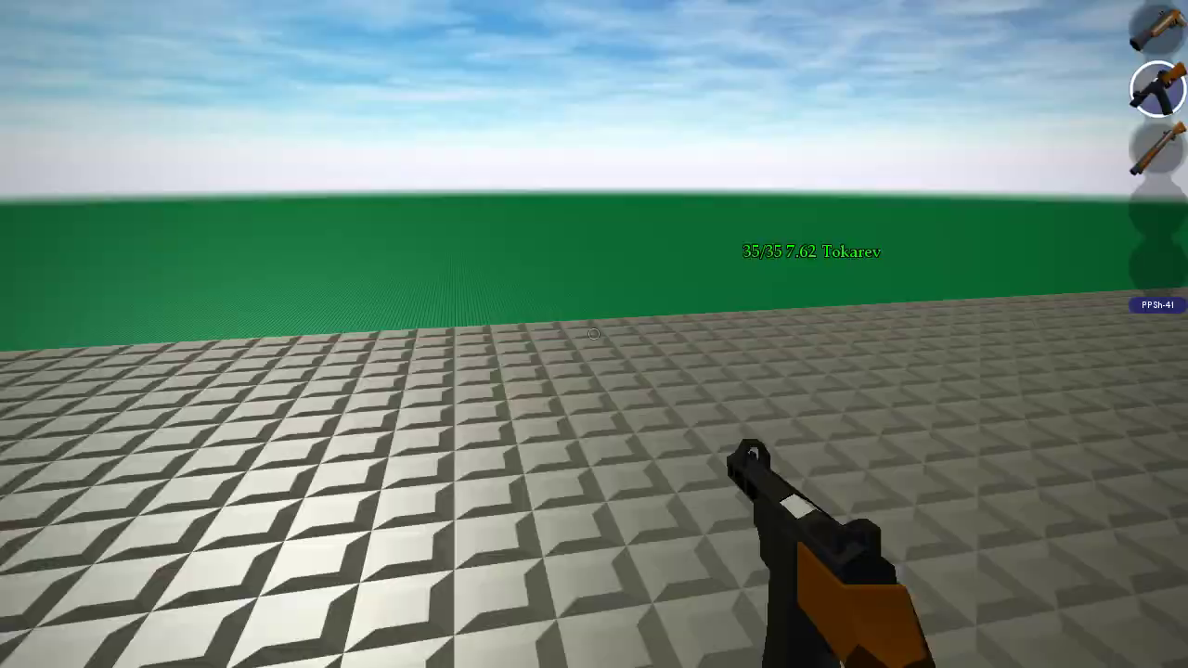
scroll(594, 334, down, 1)
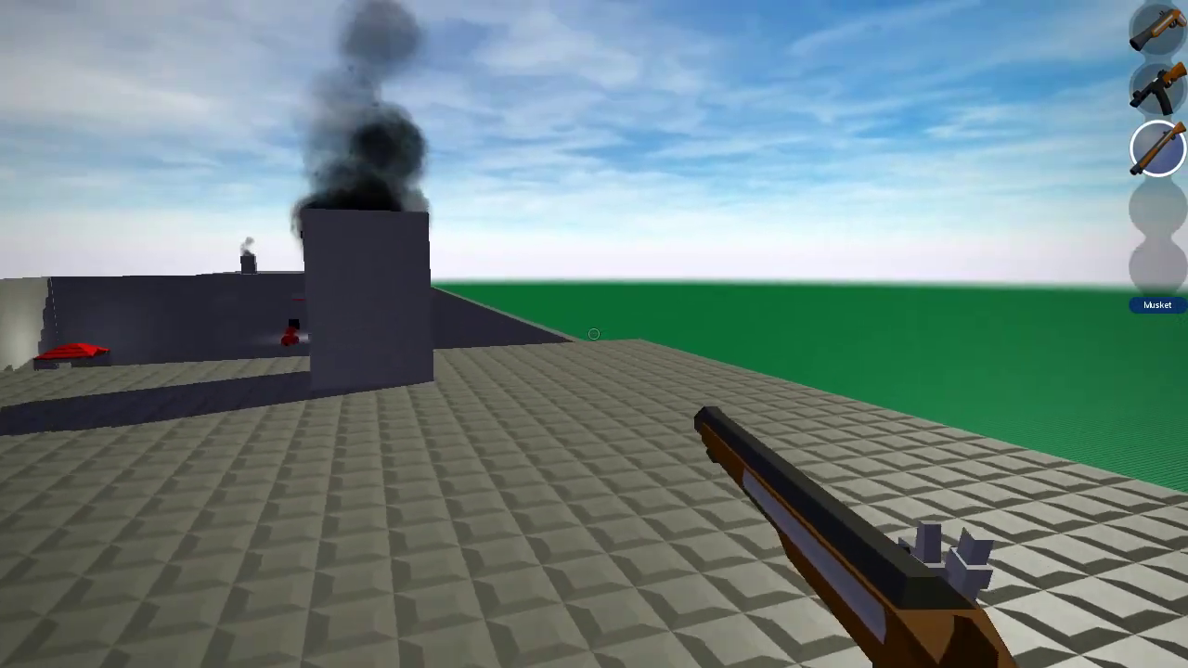
click(594, 334)
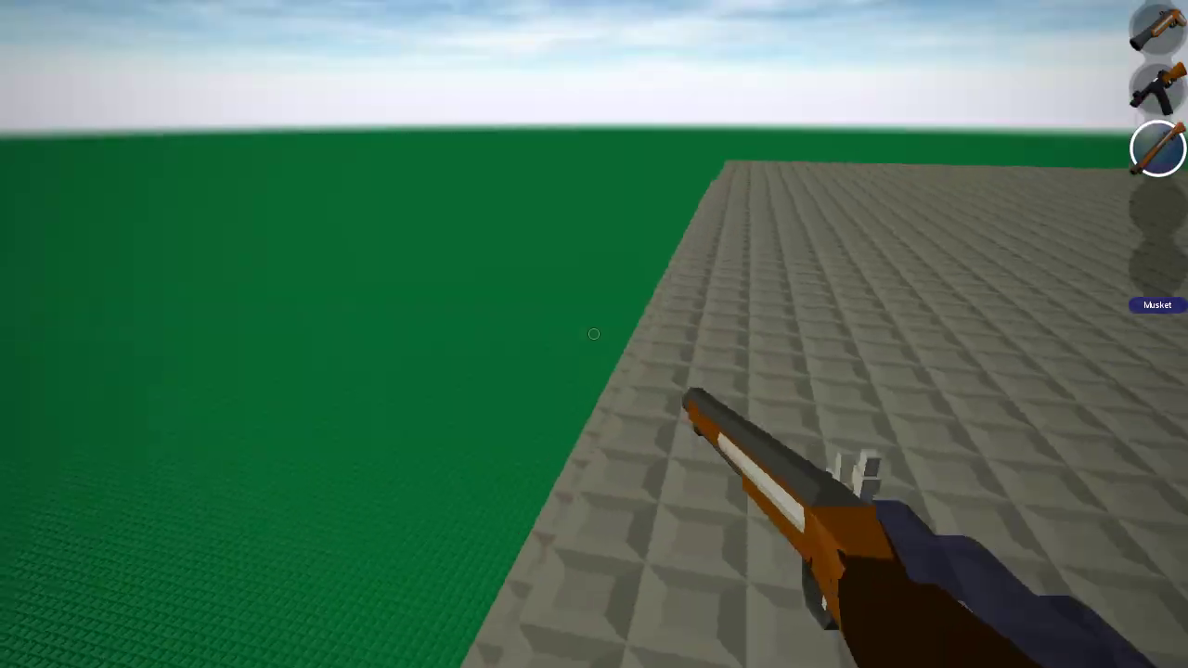
click(593, 334)
key(Escape)
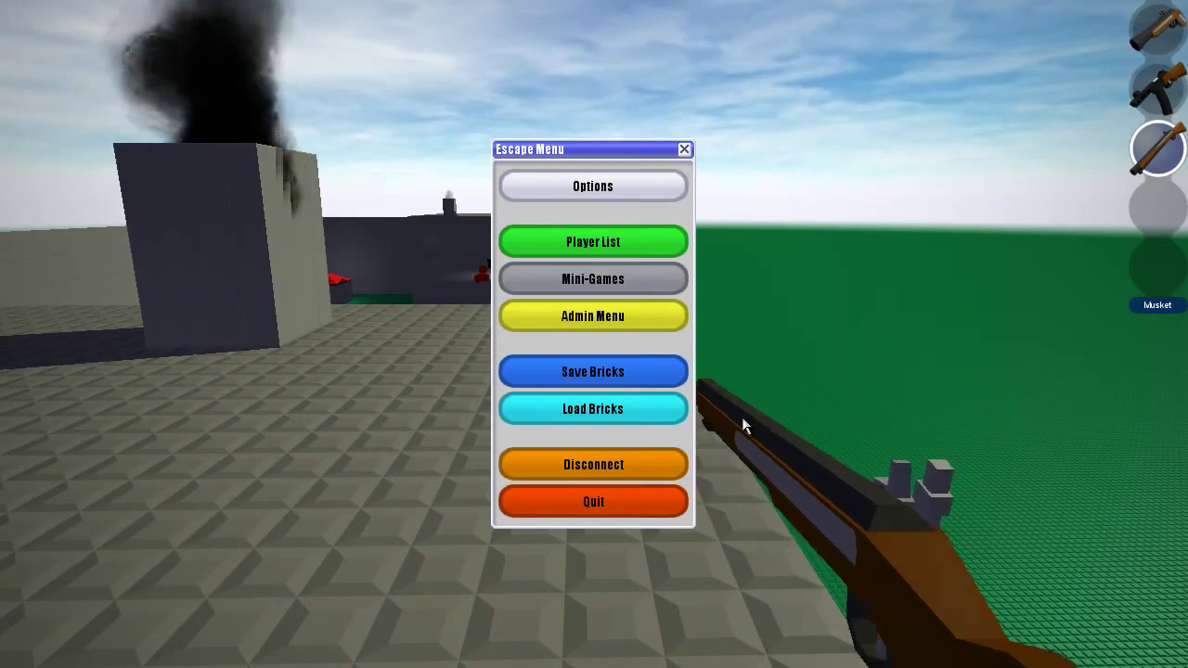
click(598, 279)
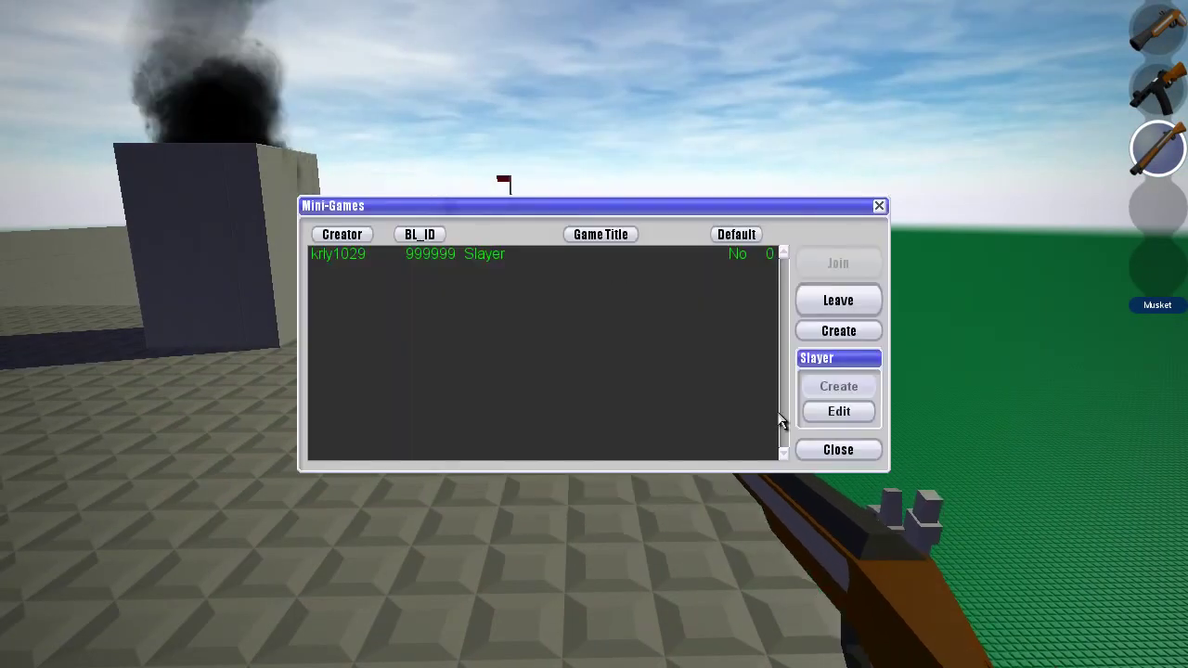
- Open the Slayer minigame's settings, keep Musket as Item 3, and apply the update
click(701, 253)
click(829, 413)
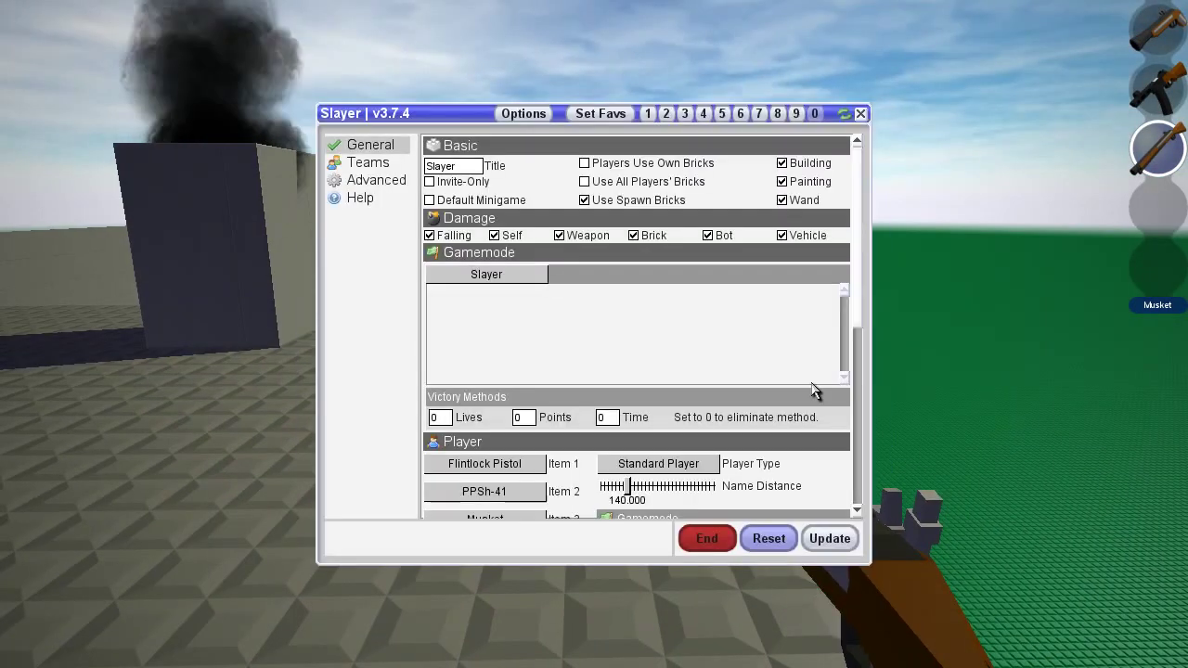
scroll(555, 474, down, 1)
click(520, 482)
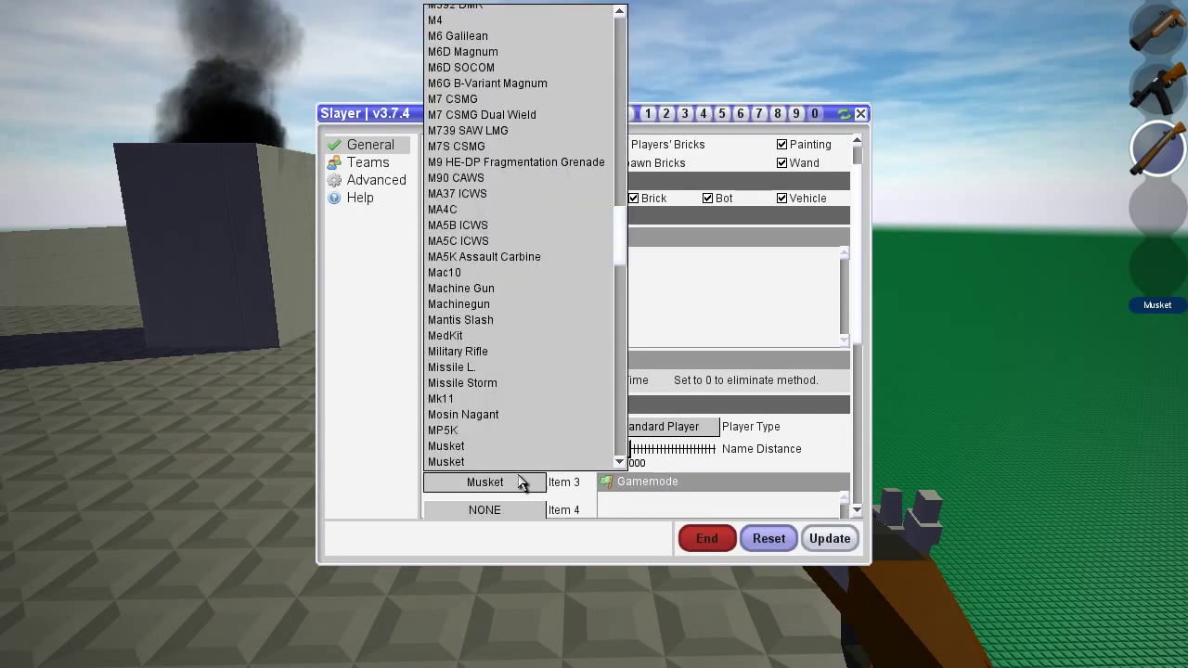
click(515, 463)
click(501, 478)
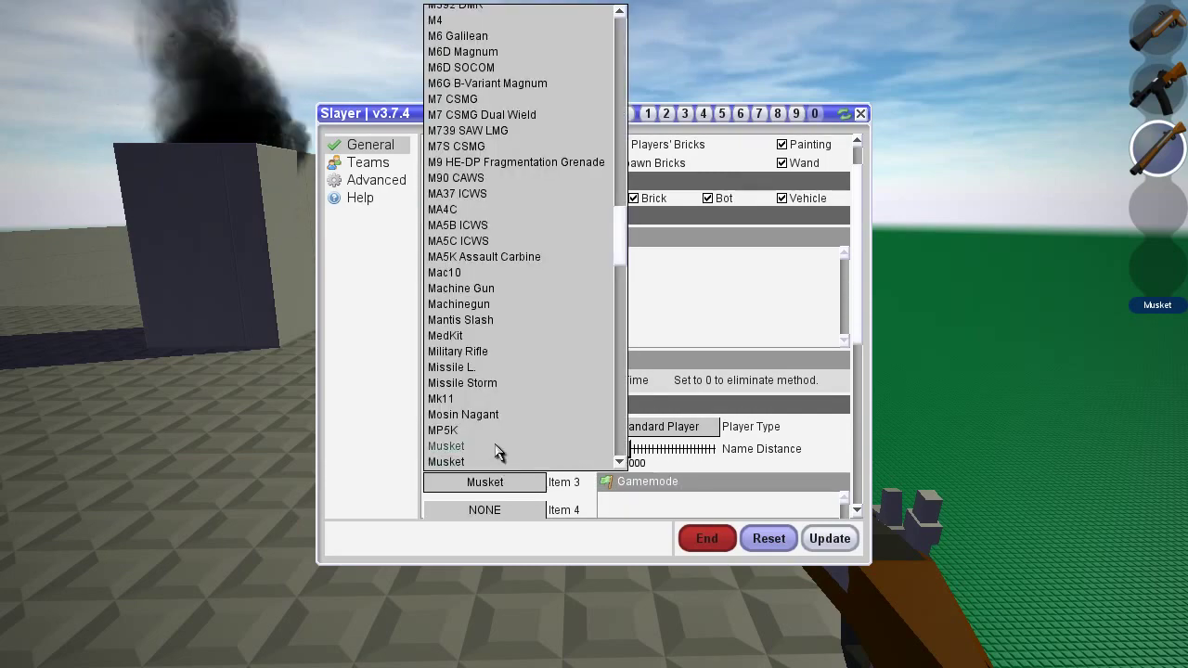
click(496, 452)
click(829, 538)
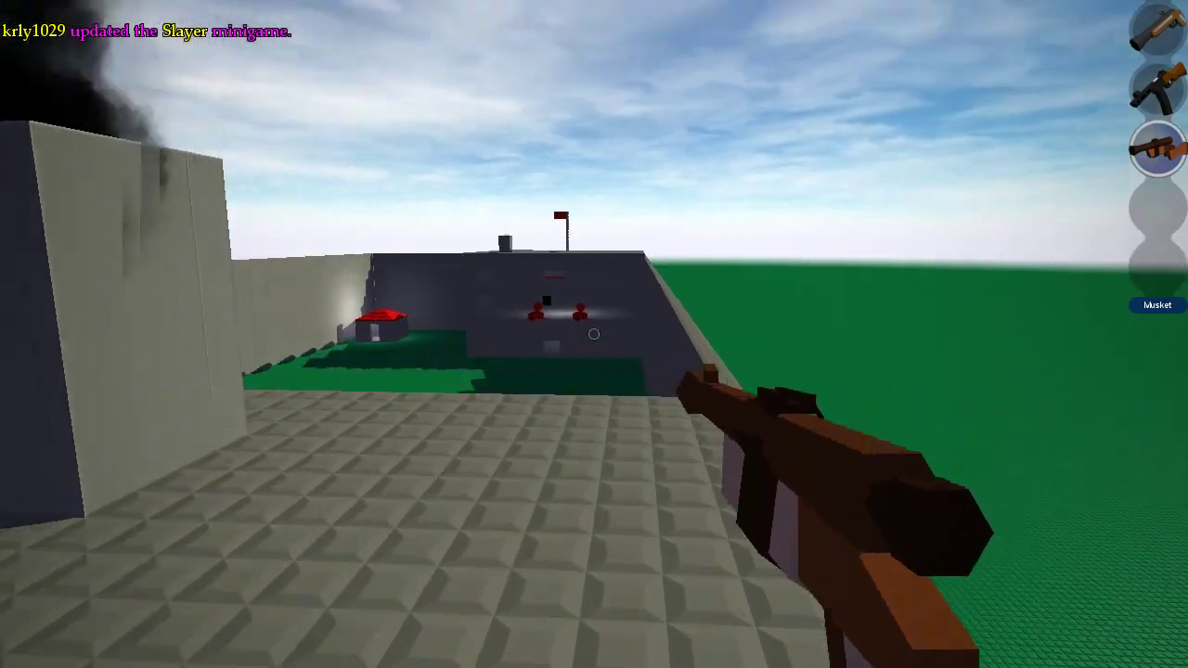
- Fire the Musket twice, including a shot toward the crane
click(593, 334)
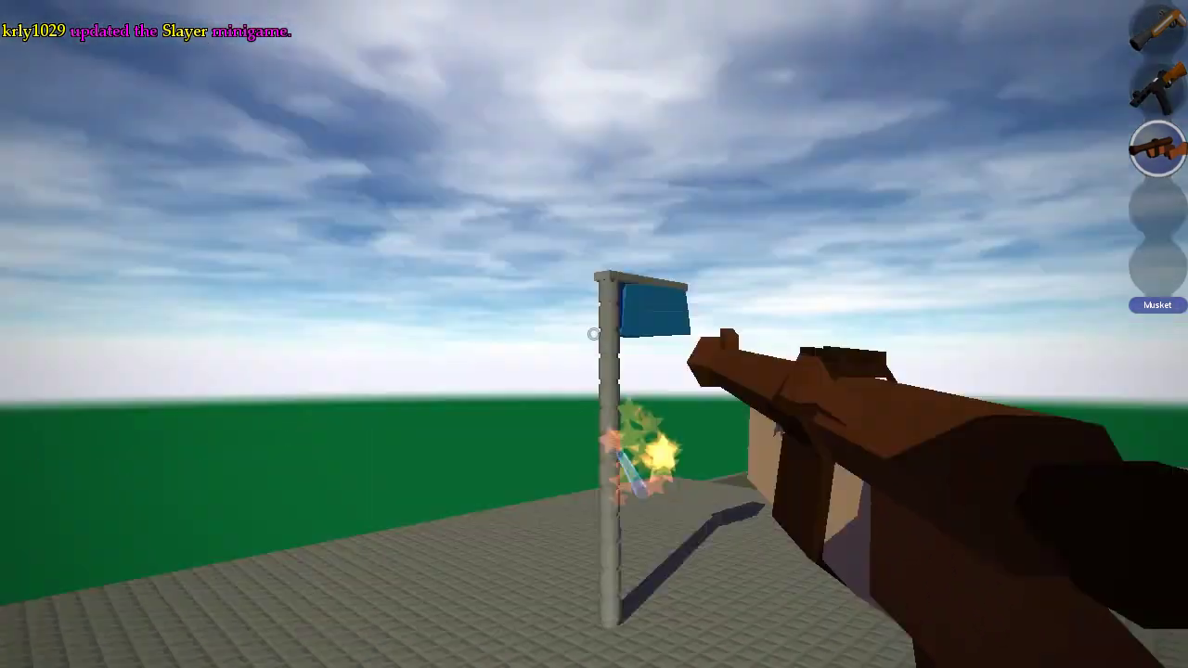
key(Escape)
key(Escape)
click(594, 334)
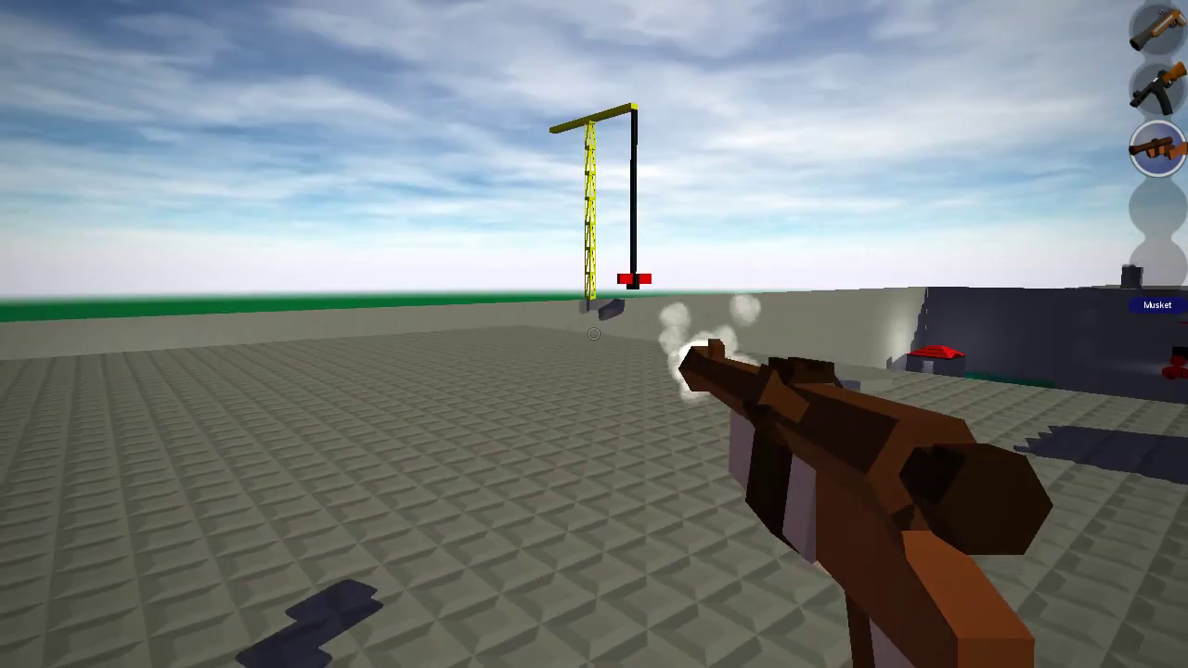
key(Escape)
- Change Slayer's Item 3 to the Mosin Nagant and apply the update
click(666, 281)
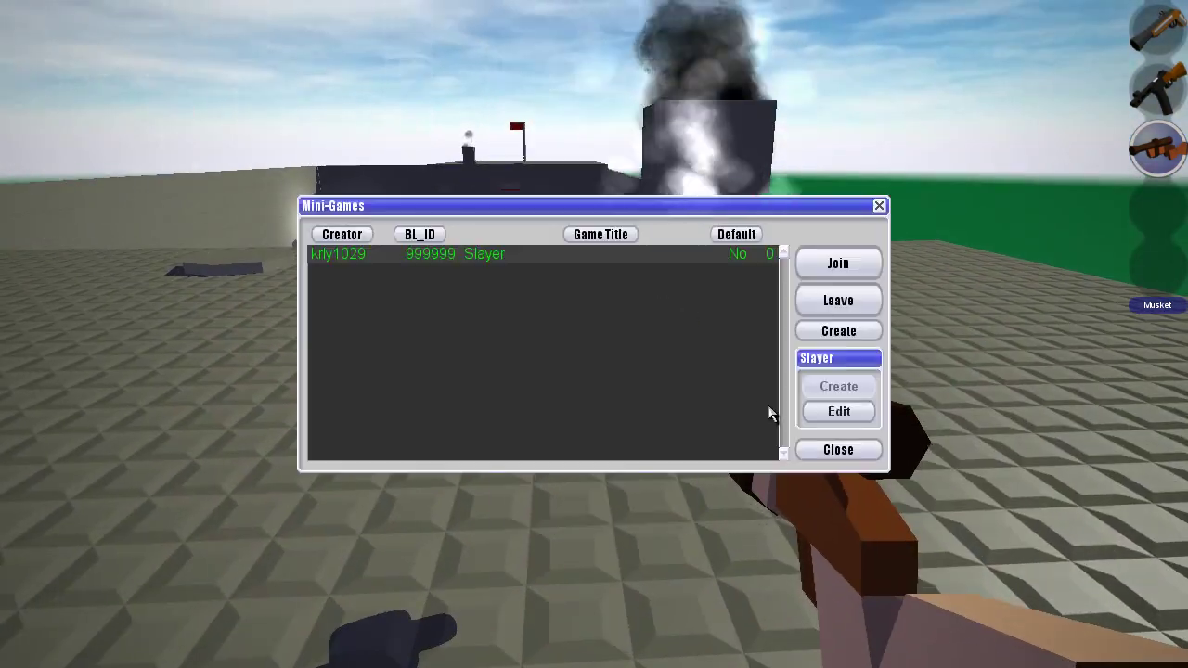
click(832, 416)
scroll(473, 399, down, 3)
click(492, 445)
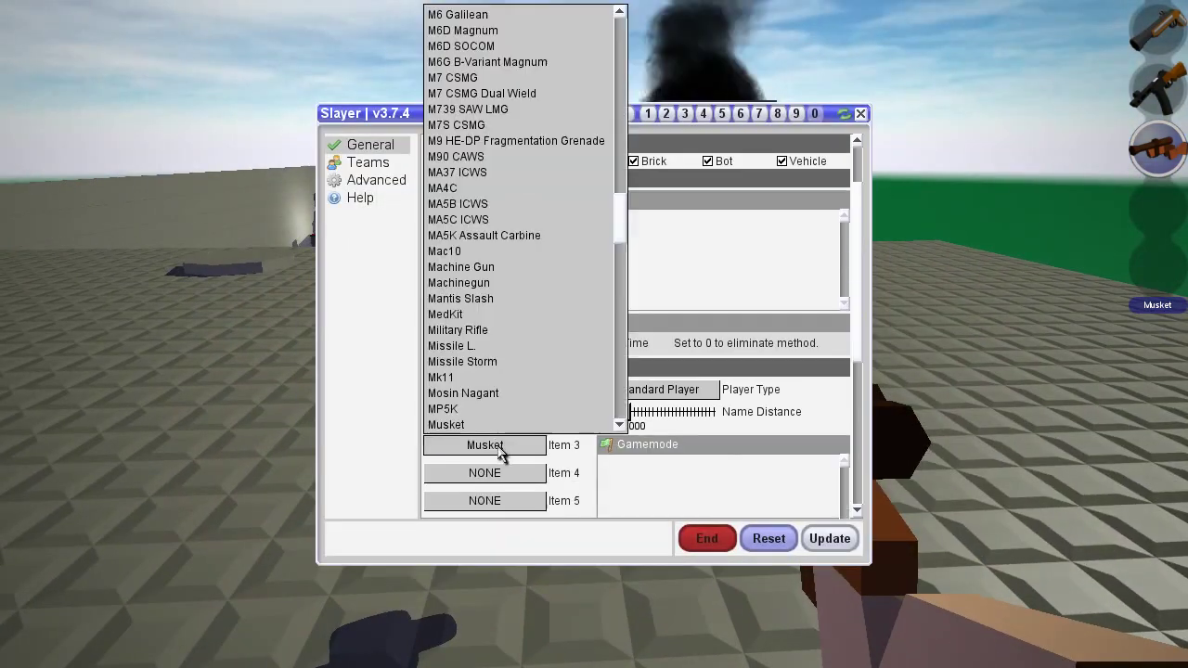
click(492, 399)
click(826, 538)
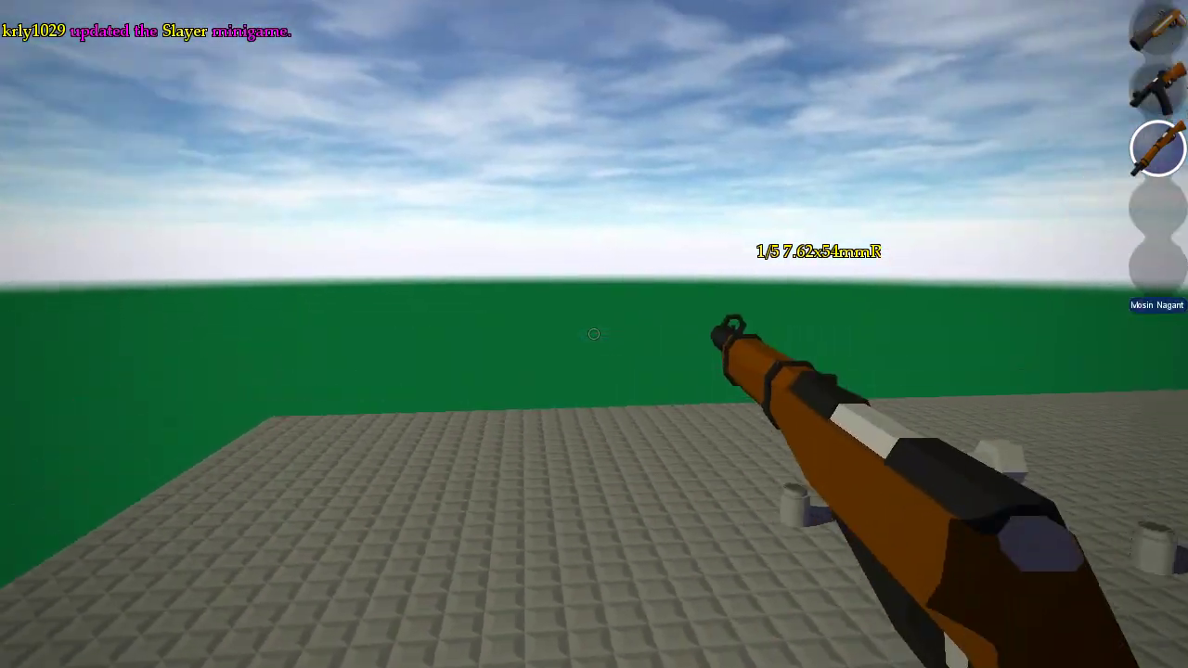
- Reload the Mosin Nagant, then switch to the PPSh-41 and fire a burst
key(r)
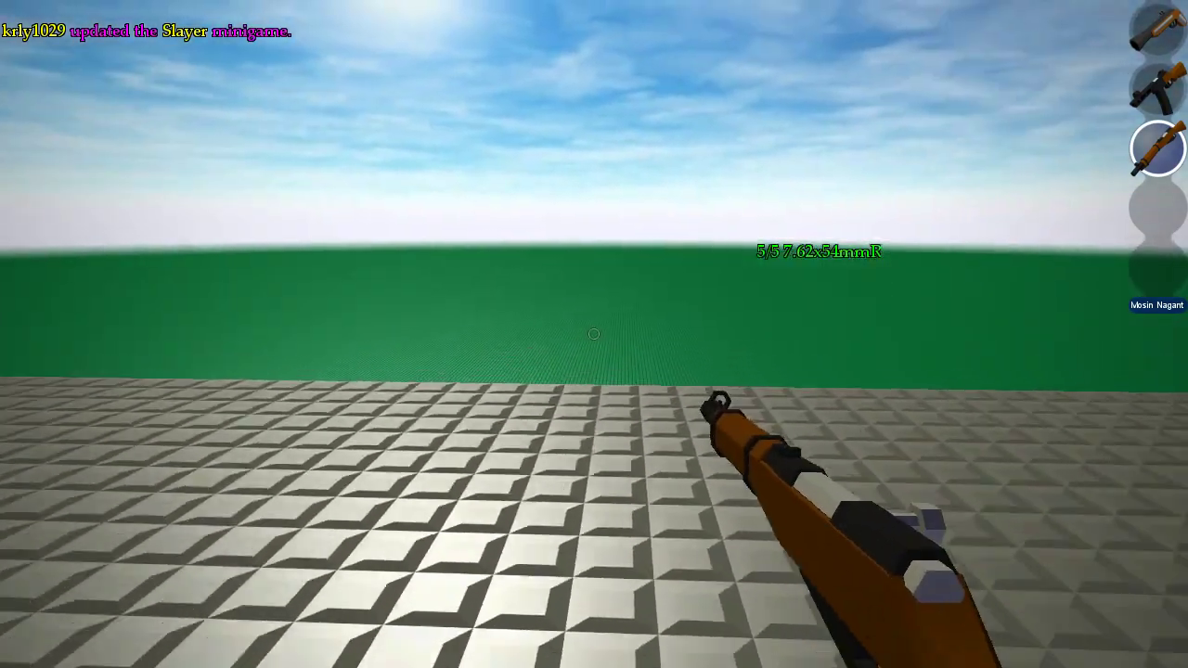
key(2)
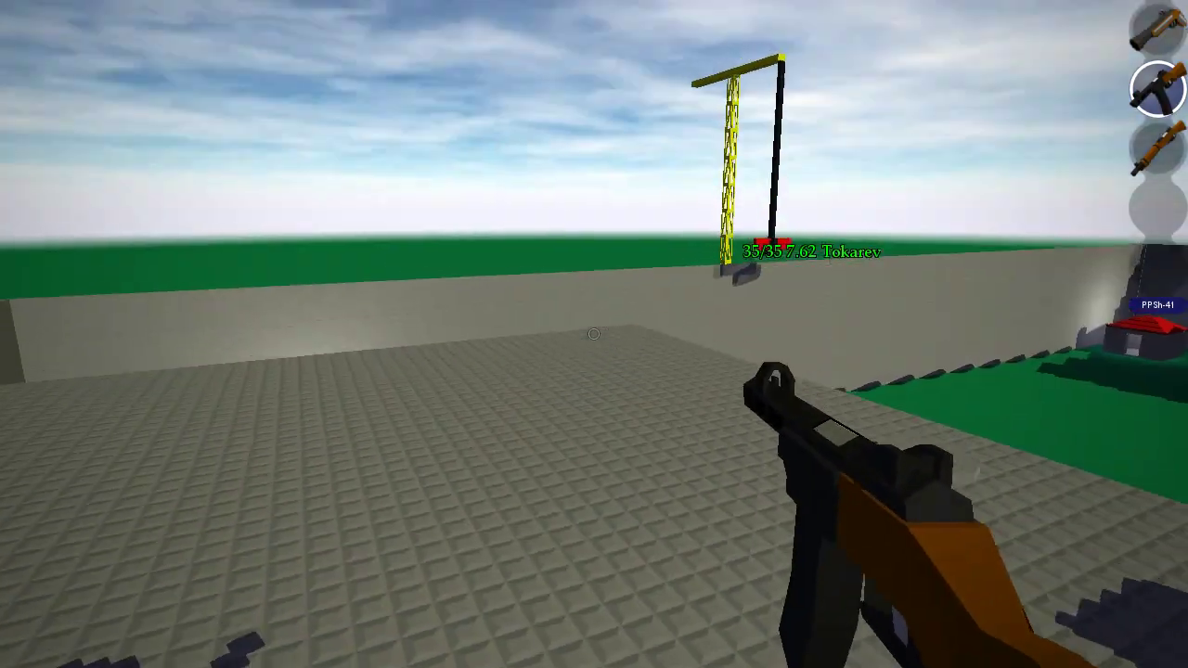
click(593, 333)
click(594, 334)
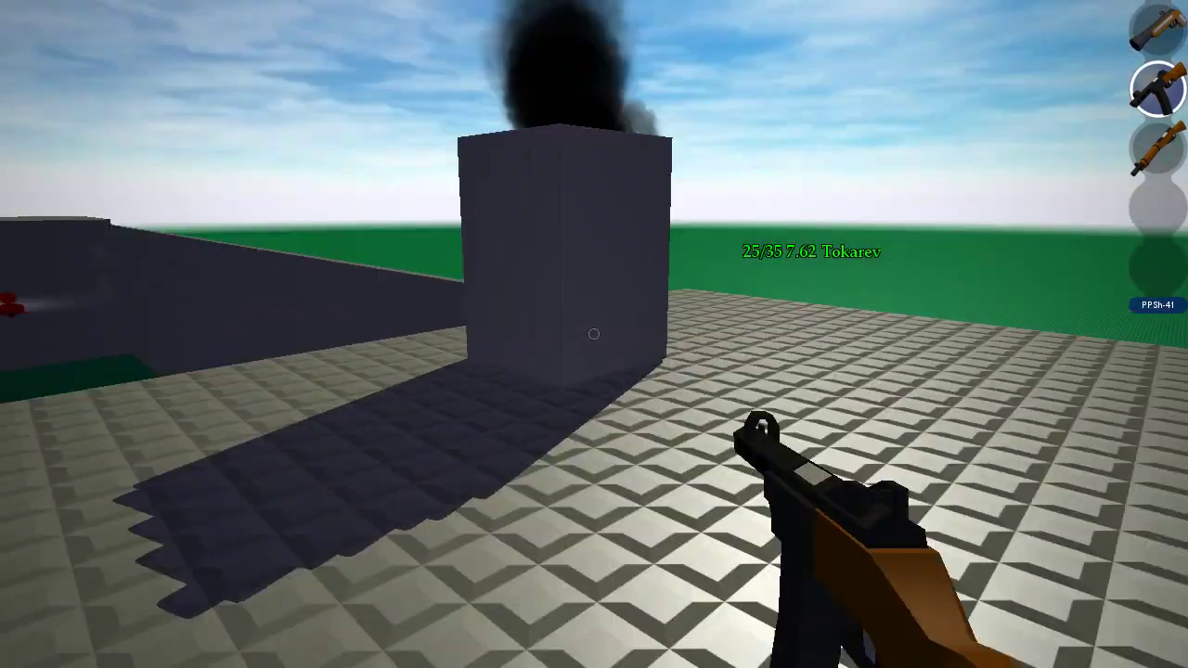
- Reload the PPSh-41, then set Slayer's Item 4 to Blunderbuss and apply the update
key(r)
key(Escape)
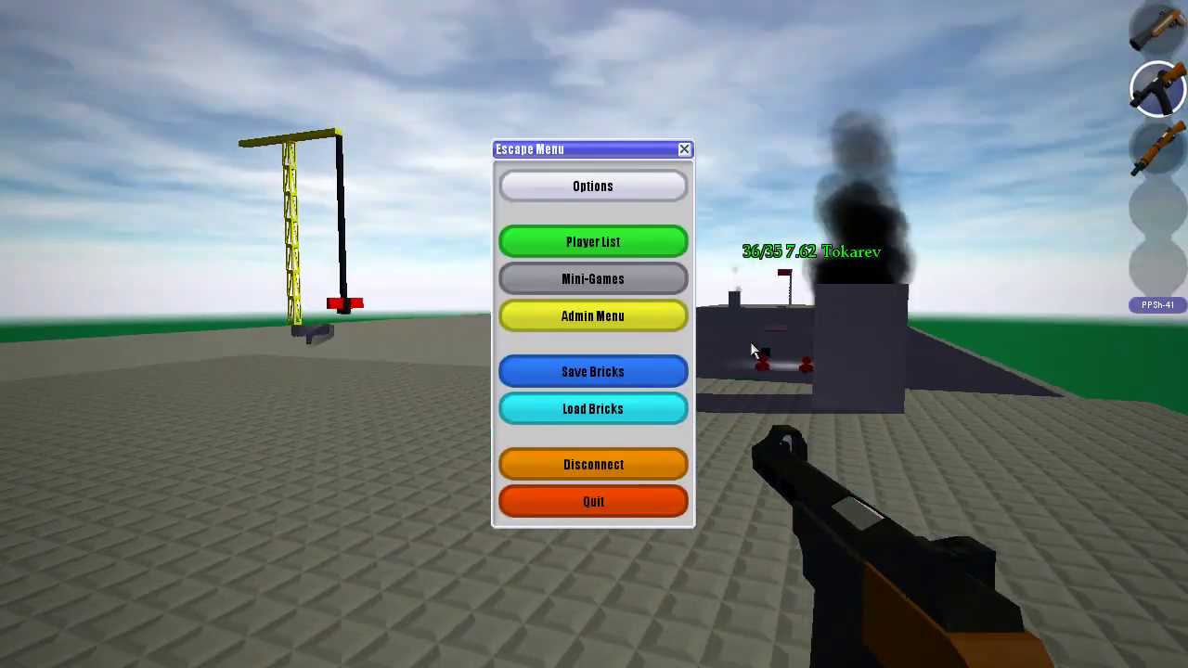
click(666, 276)
click(820, 420)
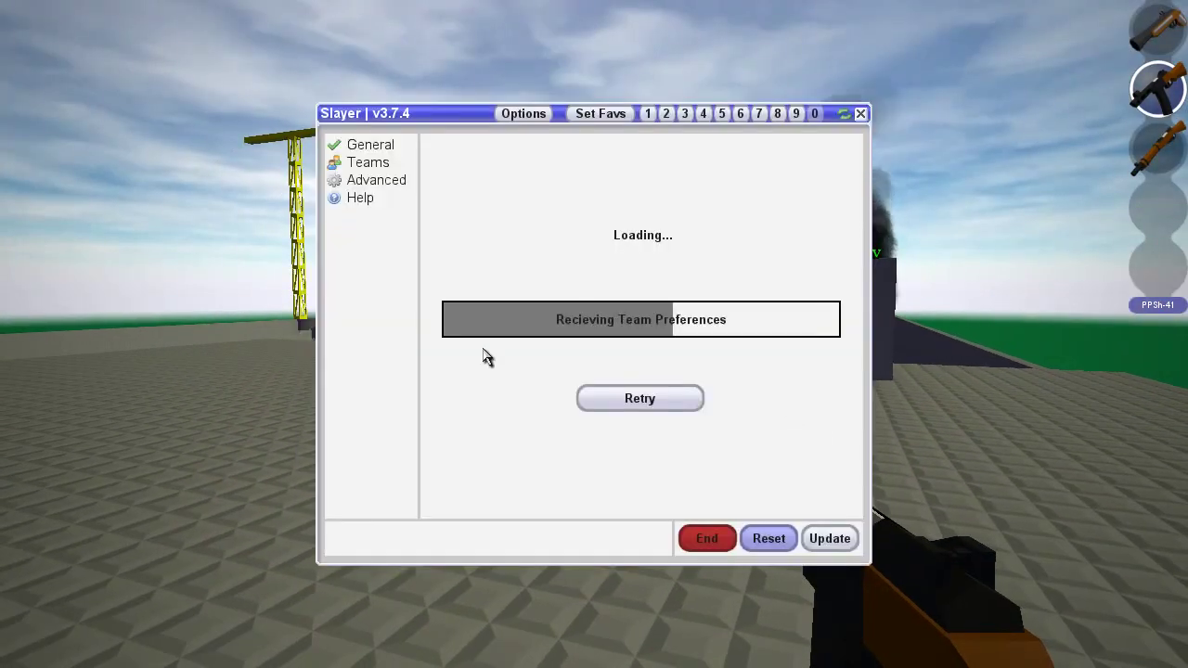
scroll(496, 418, down, 2)
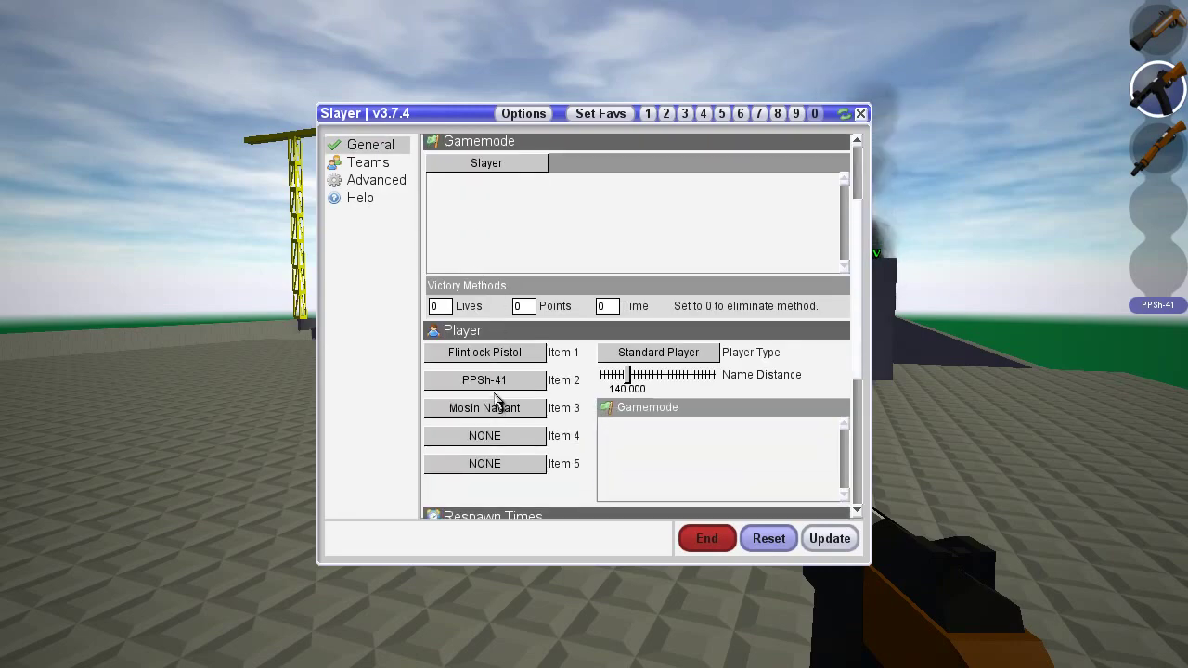
click(476, 436)
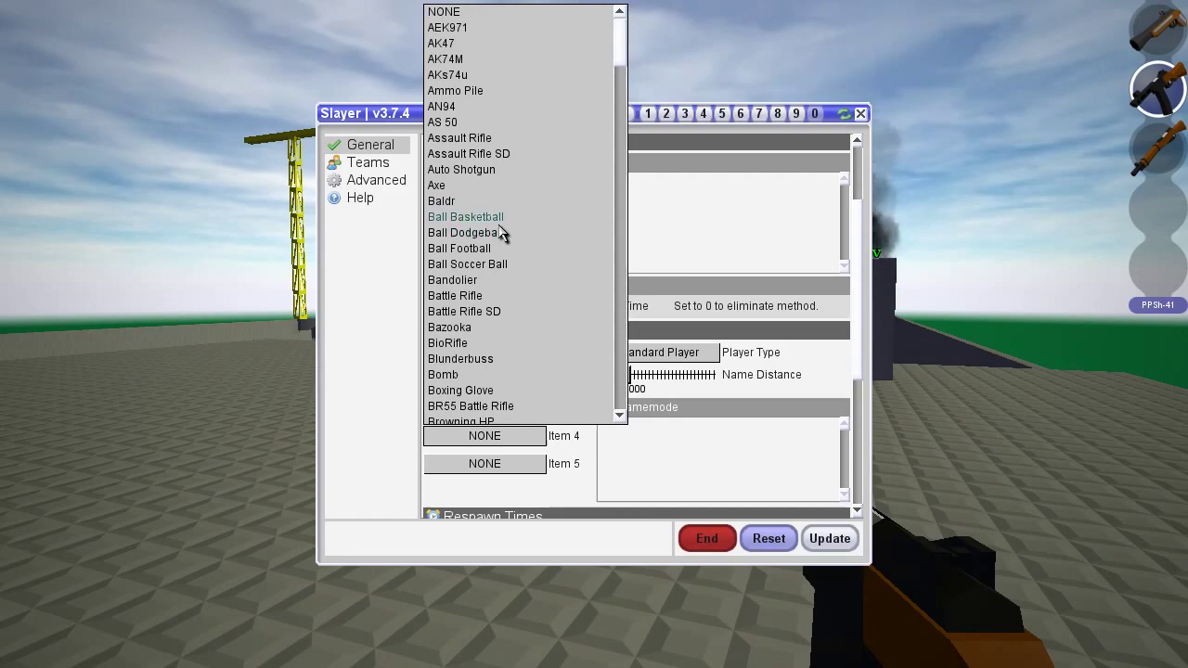
click(495, 358)
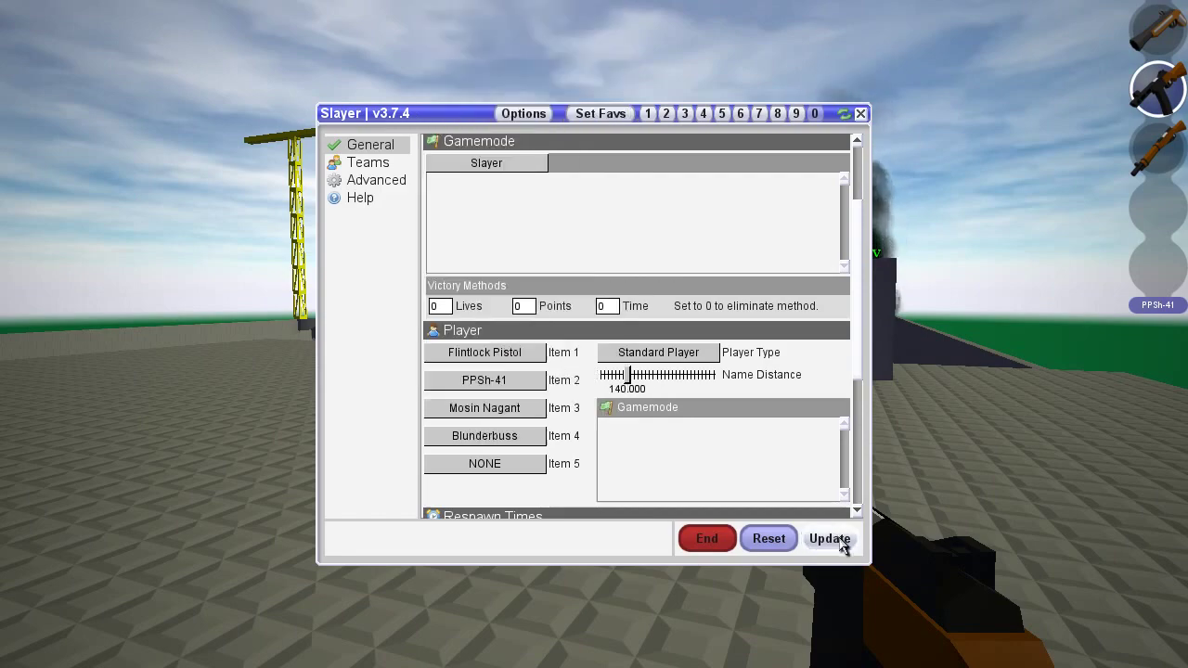
click(830, 539)
- Equip the Blunderbuss and fire it once
key(4)
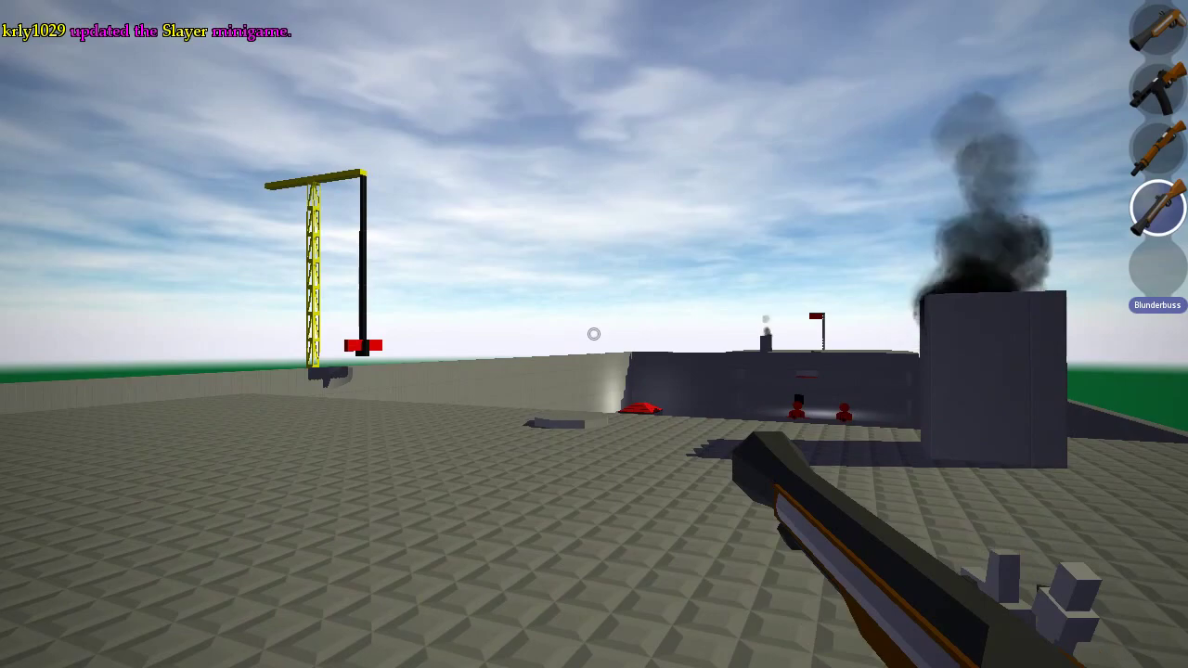
click(594, 334)
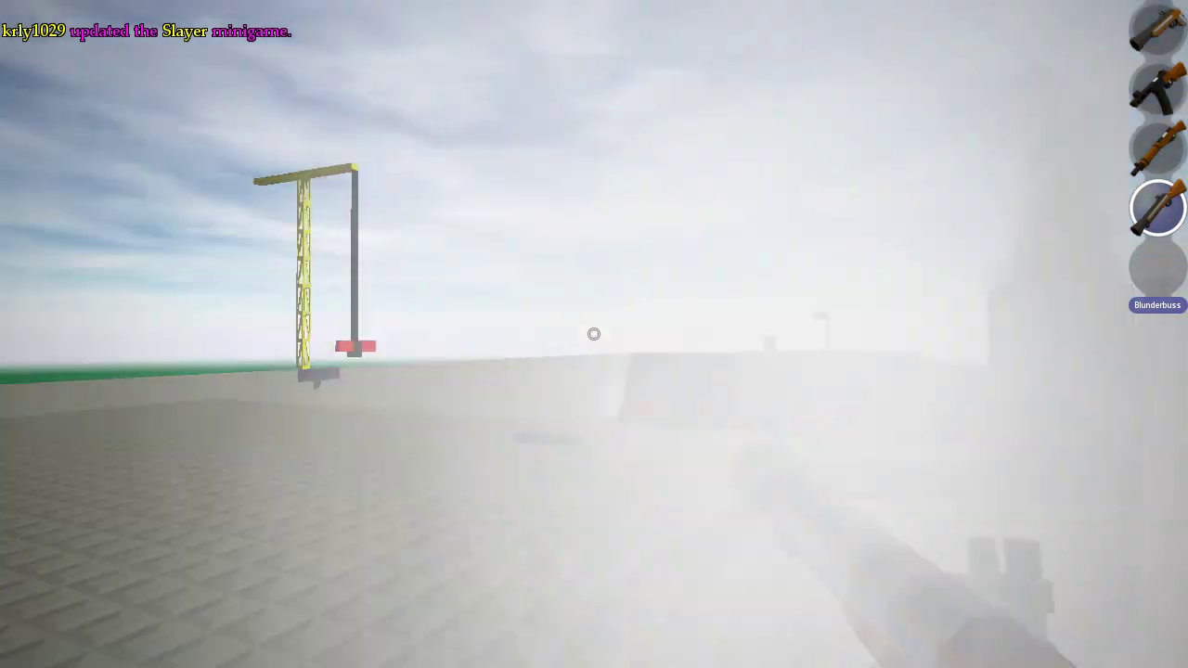
key(Escape)
key(Escape)
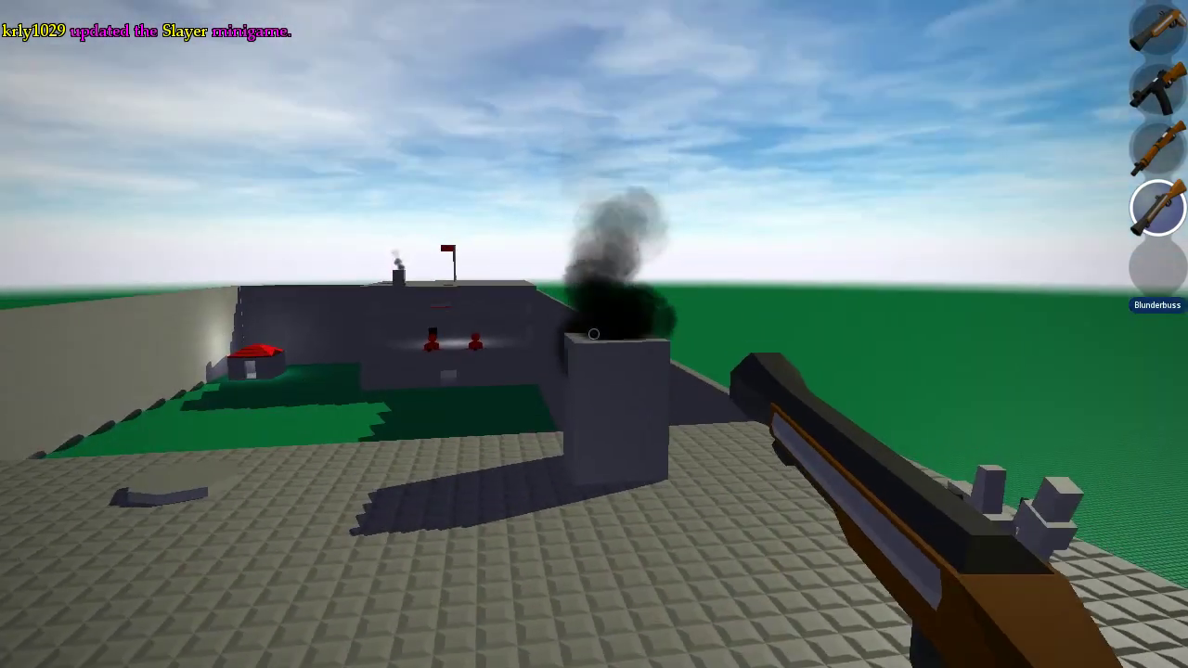
key(Escape)
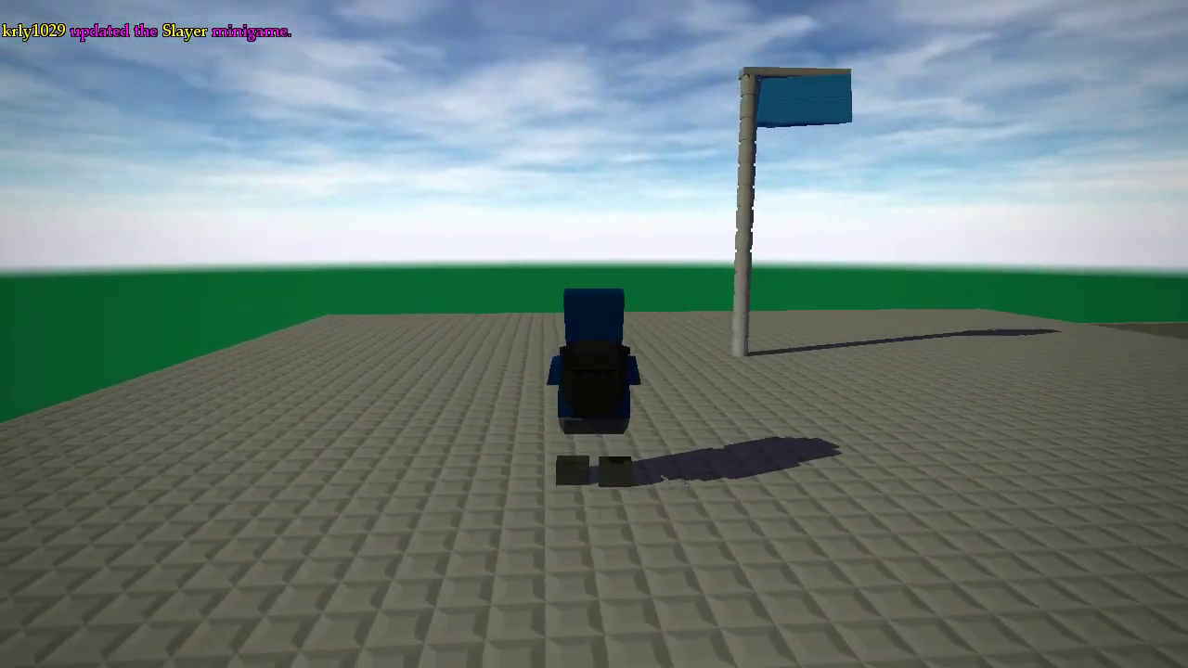
- Cycle through the TT-33, crossbow and Katana, fire the crossbow, and switch to third-person view
key(1)
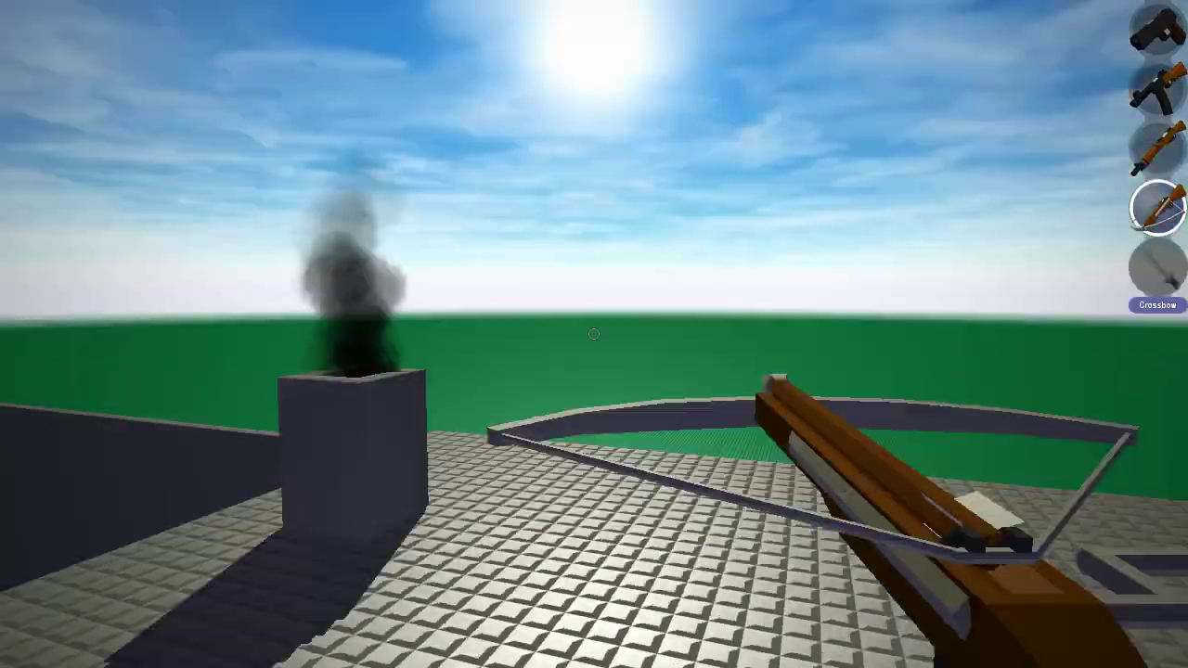
click(594, 334)
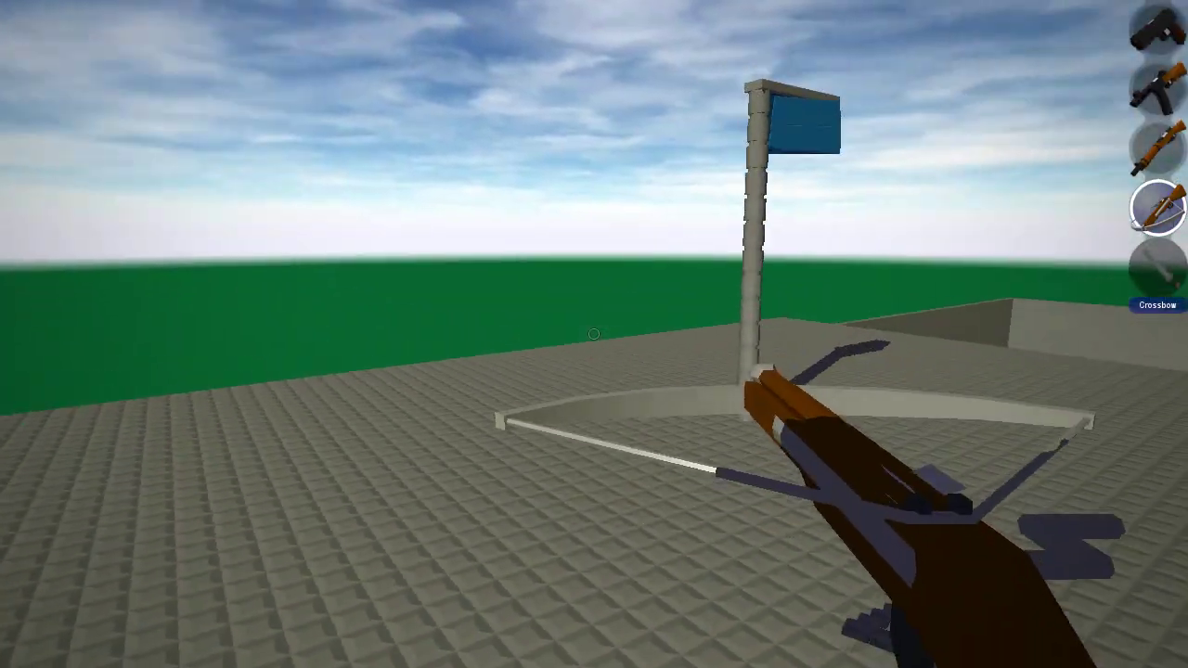
key(5)
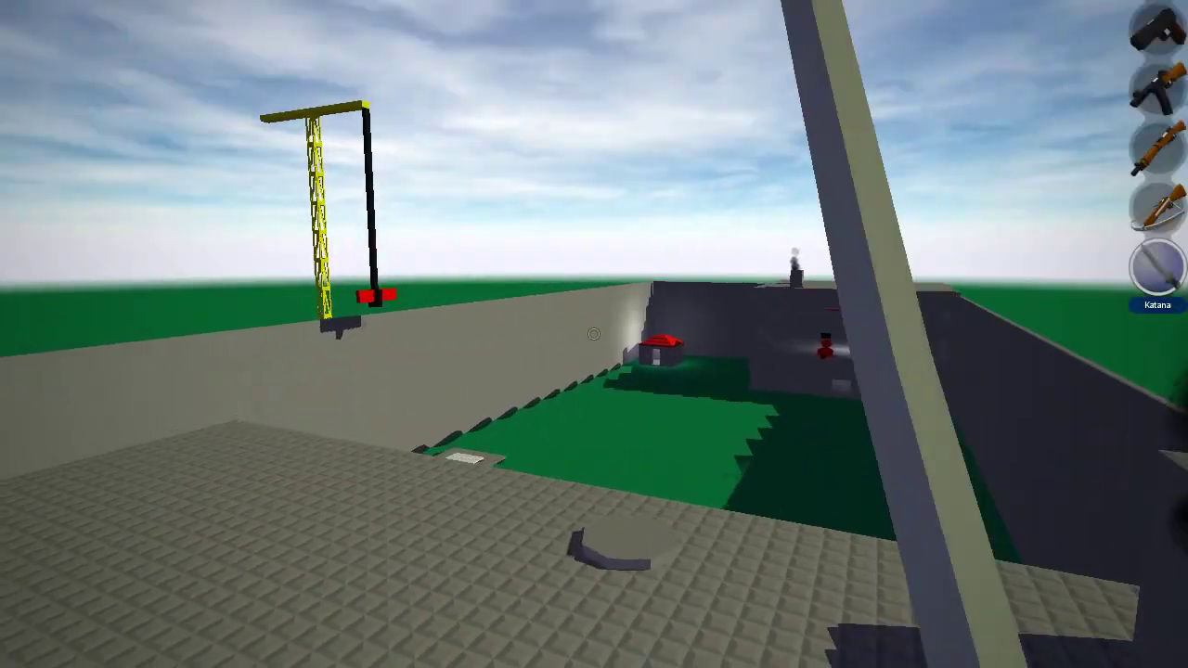
key(1)
scroll(594, 334, down, 5)
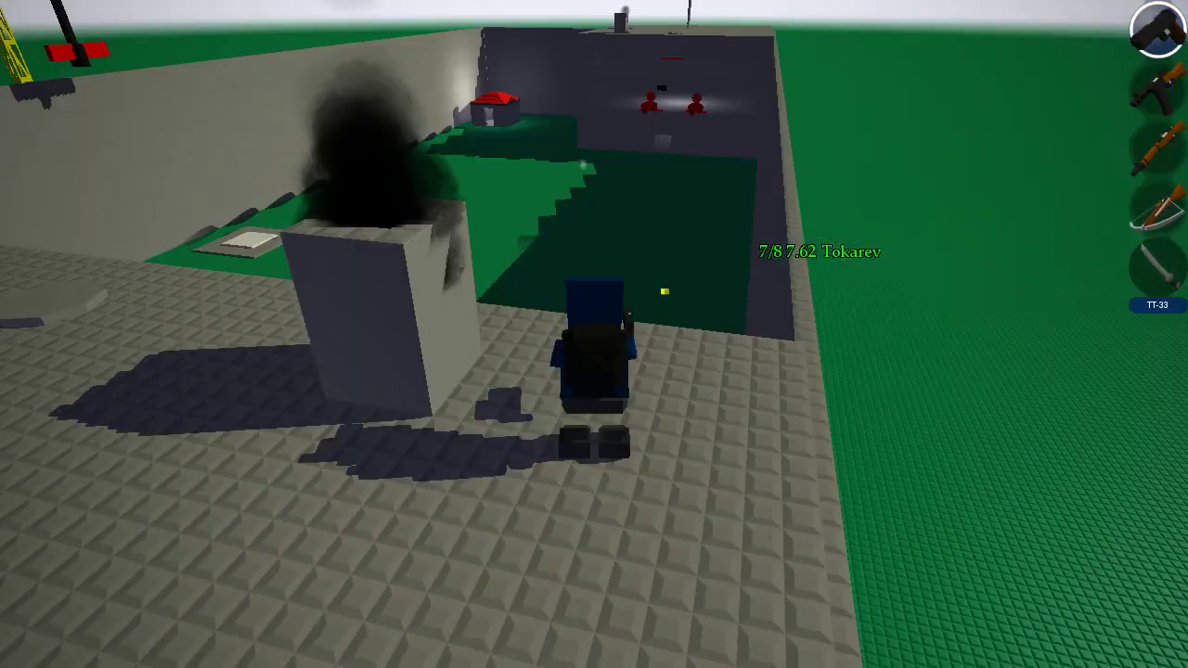
key(BackSpace)
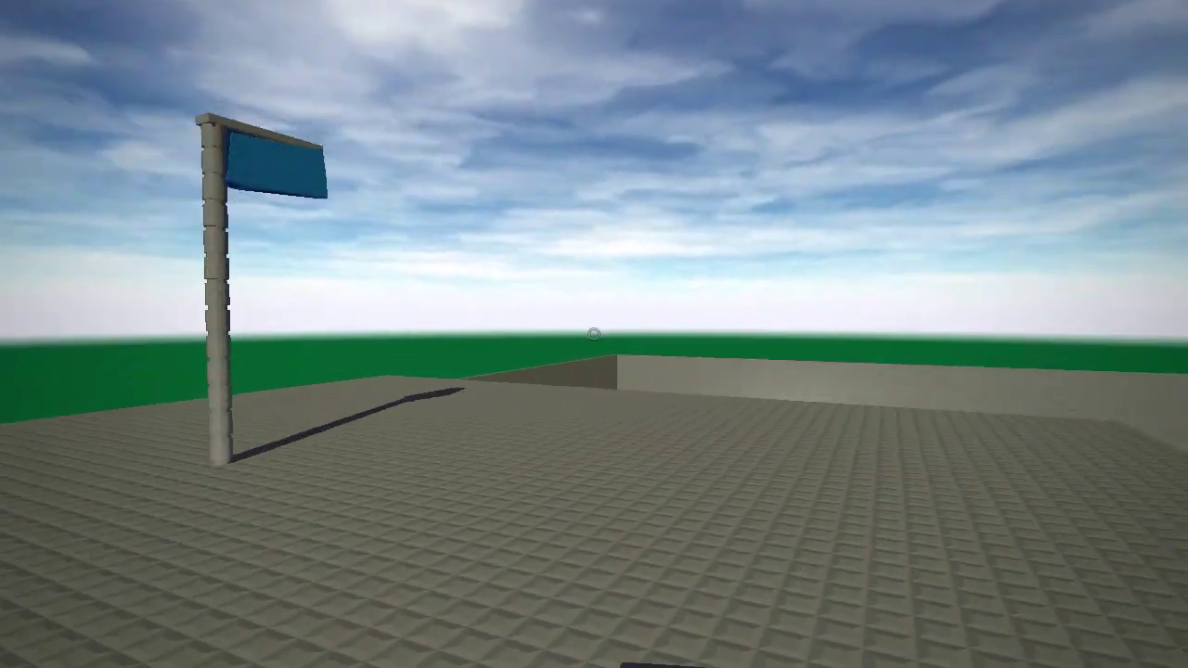
- In the Slayer settings, make Player and Bot respawn 1 and Suicide points 1, then update
key(Escape)
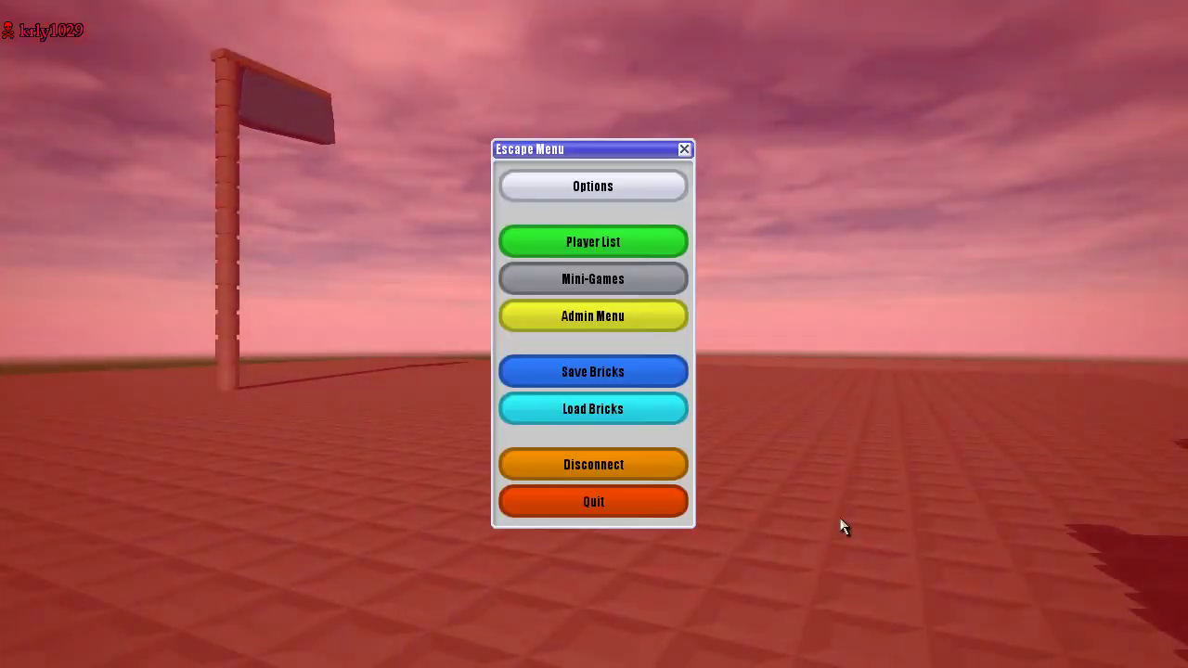
click(622, 276)
click(810, 417)
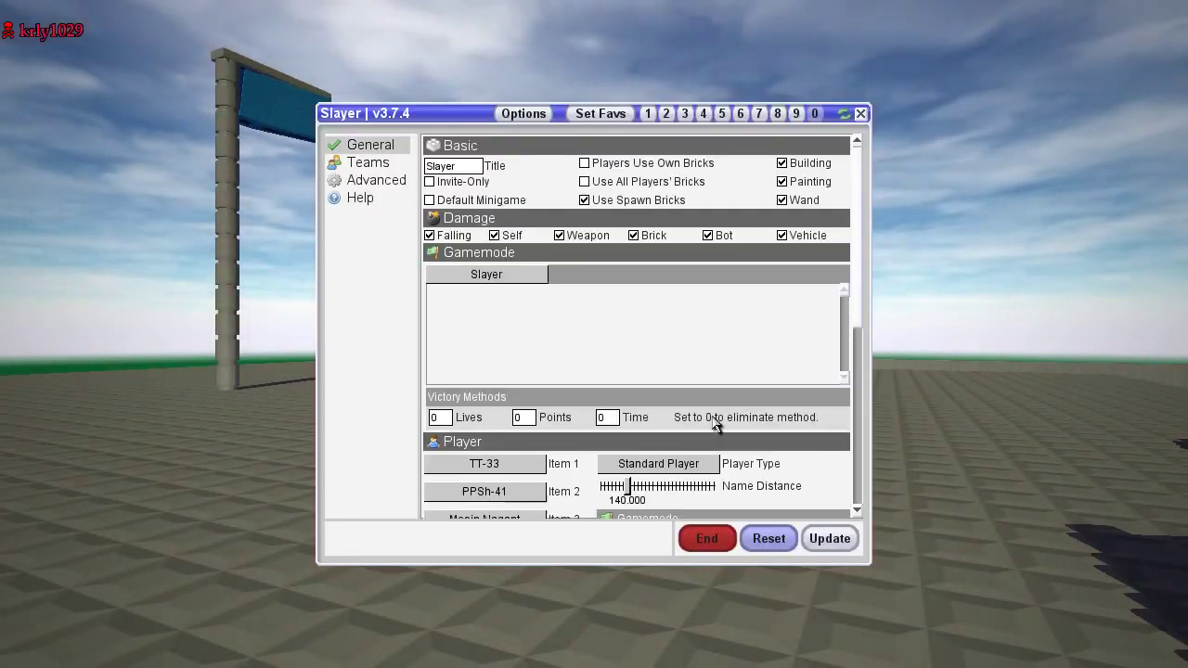
scroll(671, 418, down, 5)
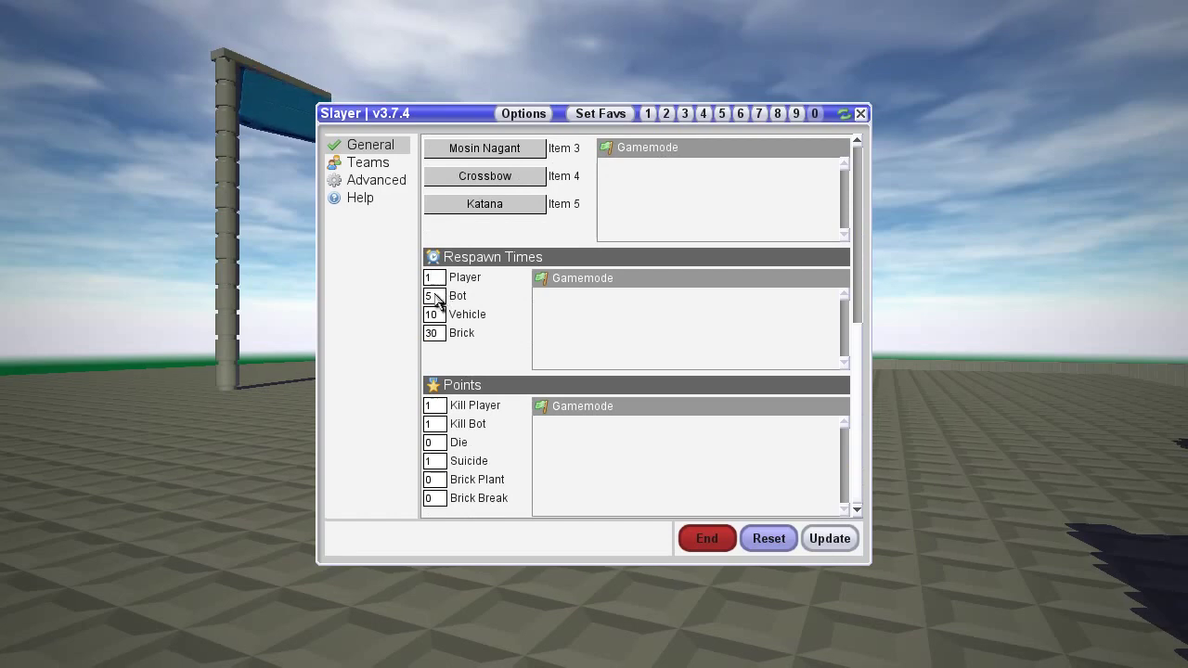
click(829, 547)
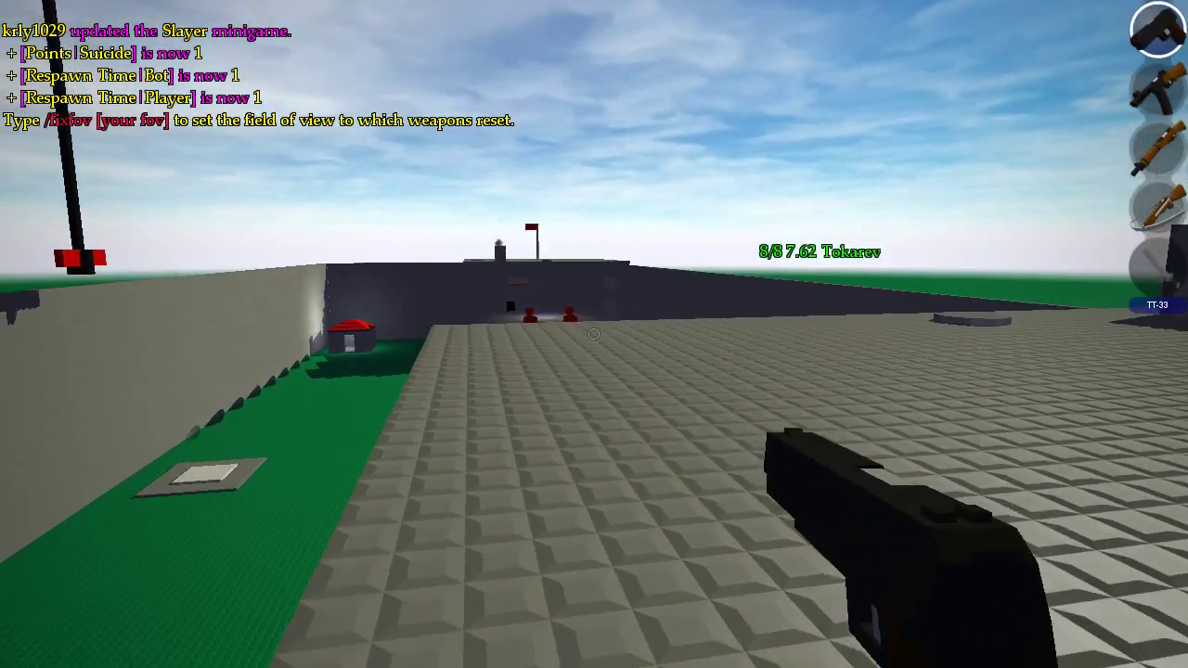
- Empty the TT-33 pistol's magazine beside the white capture pad and reload it
click(592, 334)
click(593, 334)
click(593, 334)
click(593, 334)
click(593, 334)
click(593, 334)
click(593, 334)
key(r)
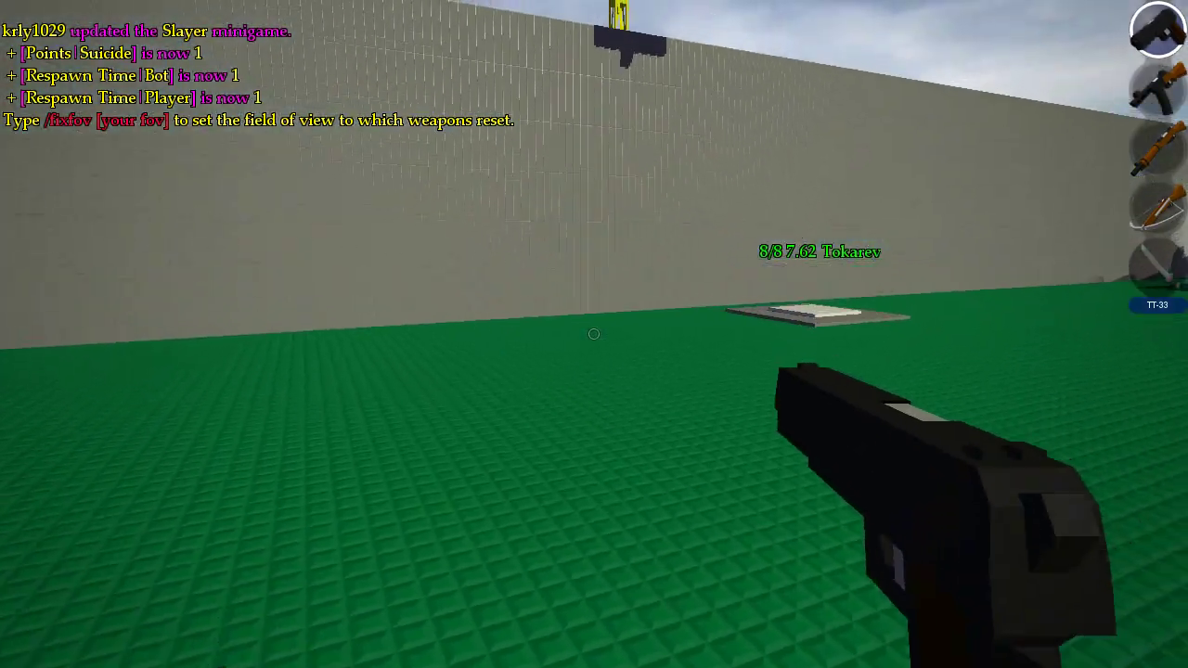
- Switch to the PPSh-41, fire and reload it, then aim down its sights
key(2)
click(592, 333)
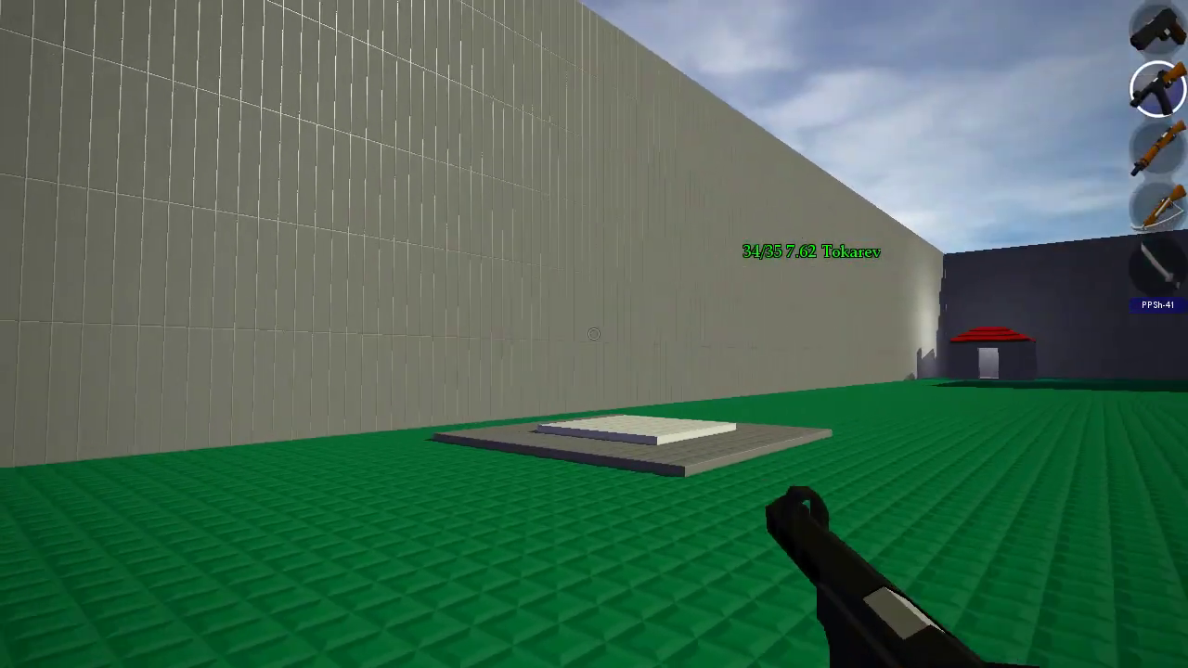
key(r)
right_click(593, 334)
- Replace the Katana with the Katar as Slayer's Item 5 and apply the update
key(2)
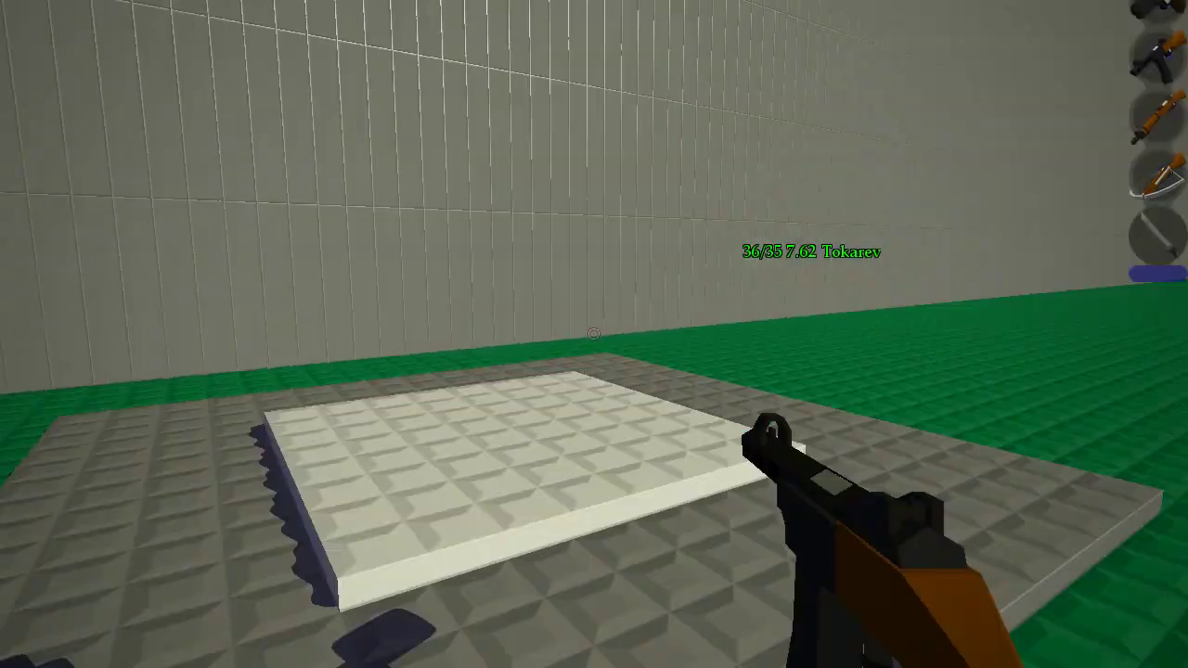
key(2)
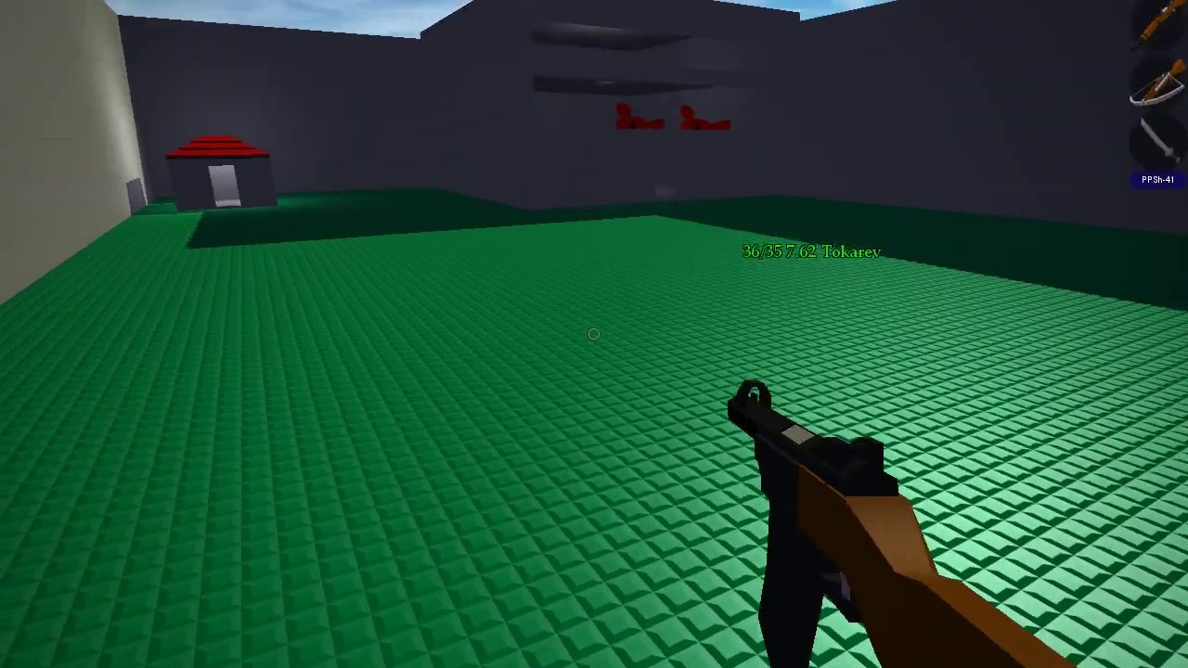
key(Escape)
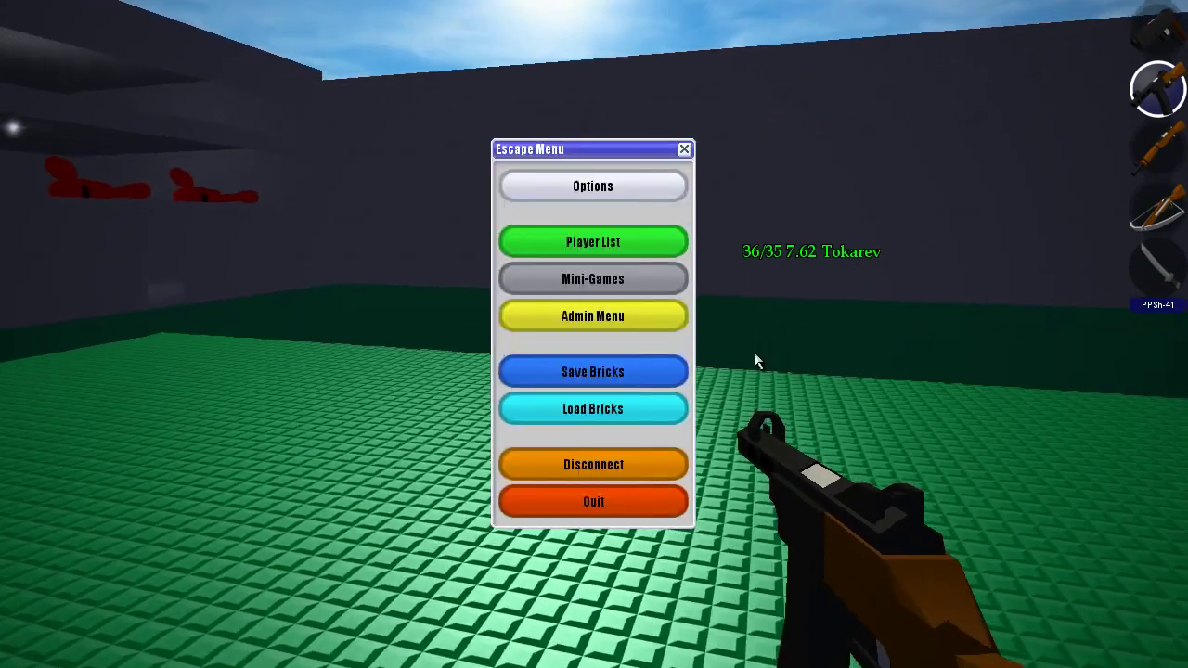
click(603, 276)
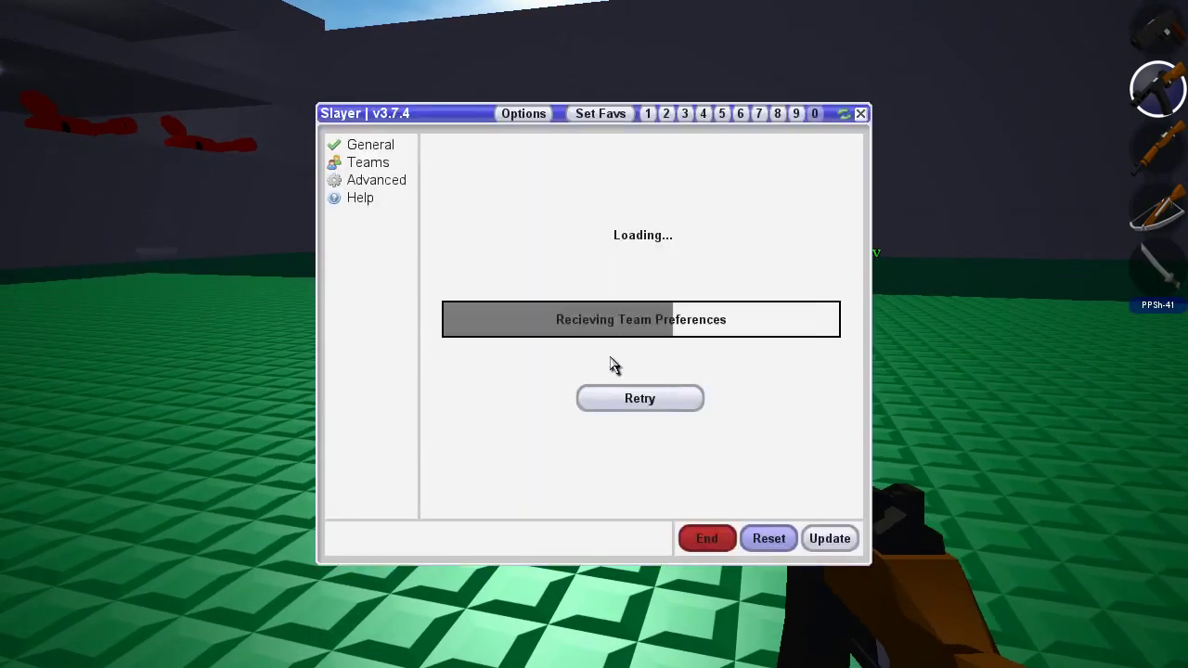
scroll(528, 427, down, 3)
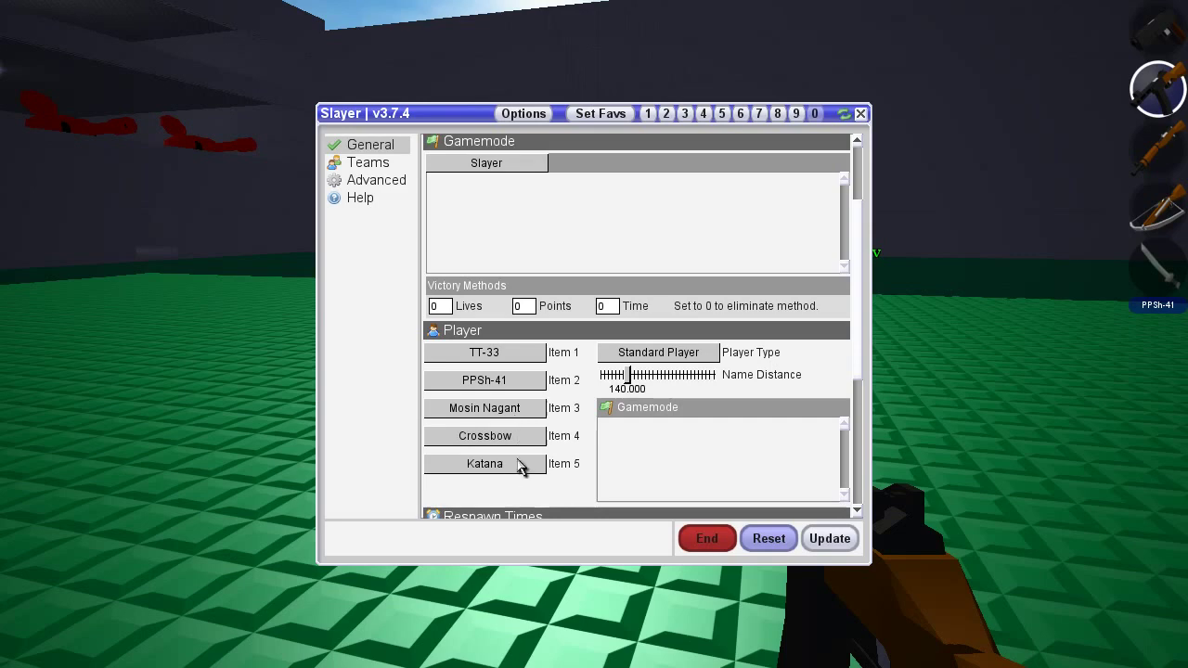
scroll(553, 381, down, 3)
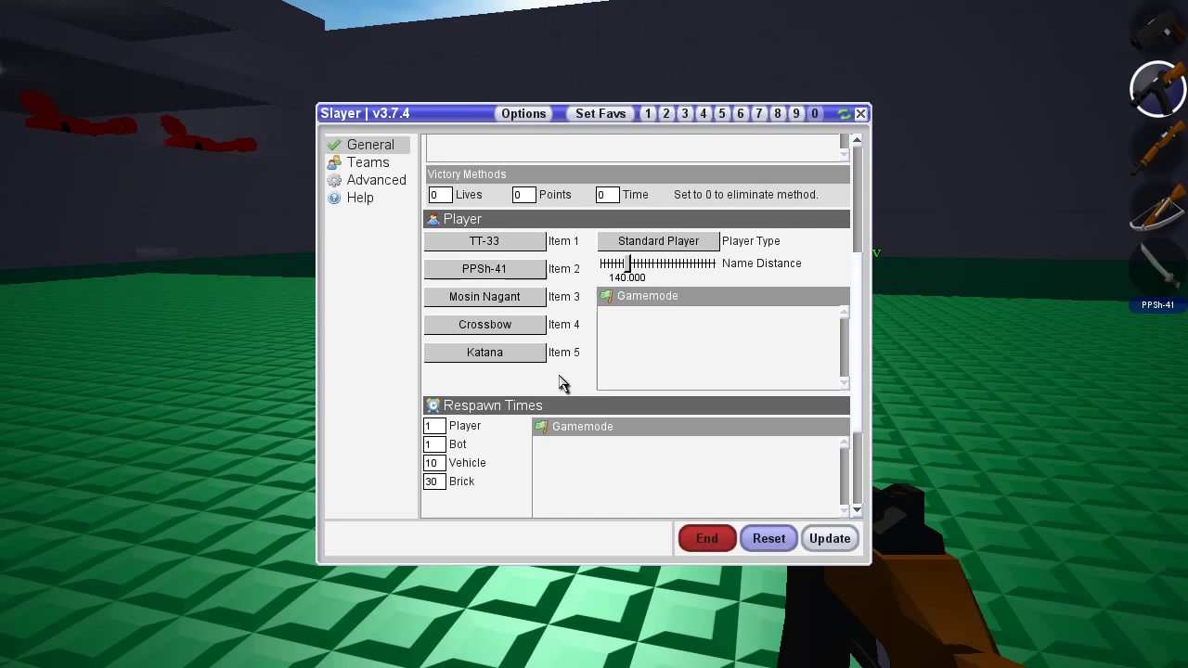
click(471, 362)
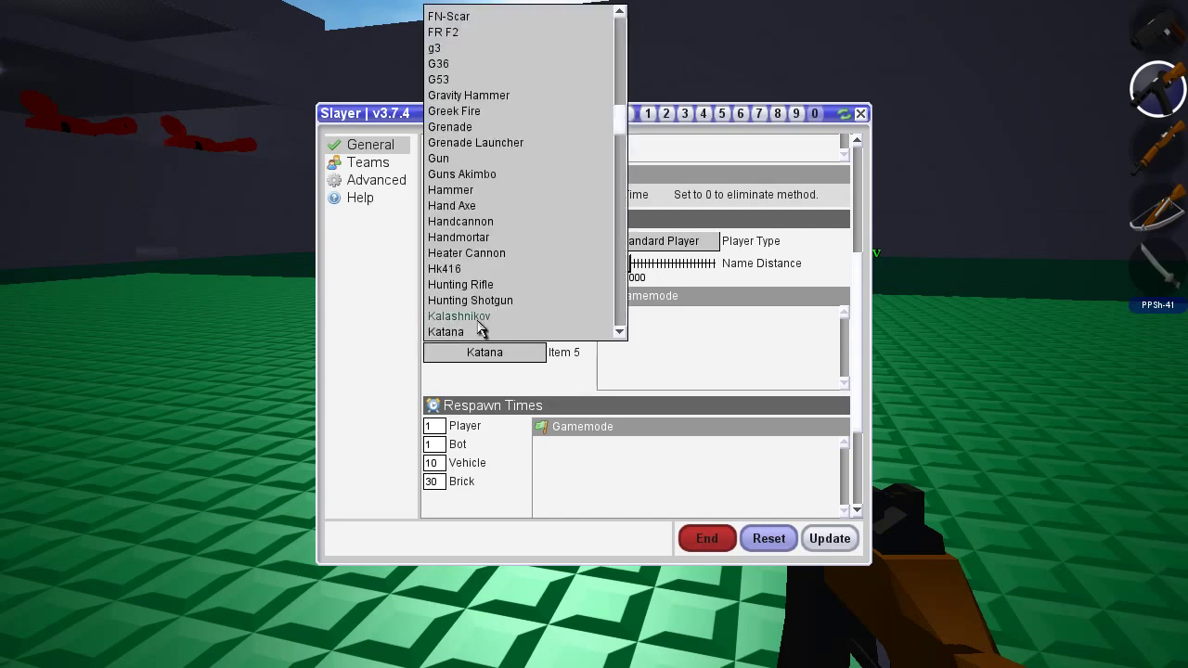
scroll(480, 329, down, 1)
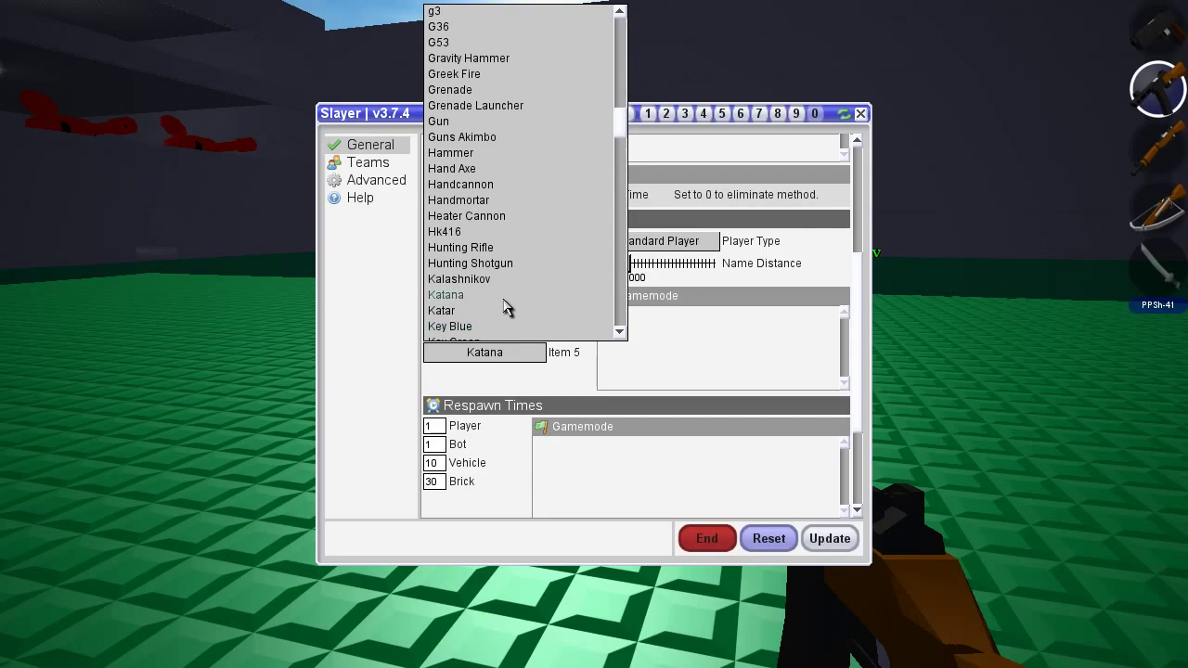
click(504, 310)
click(817, 540)
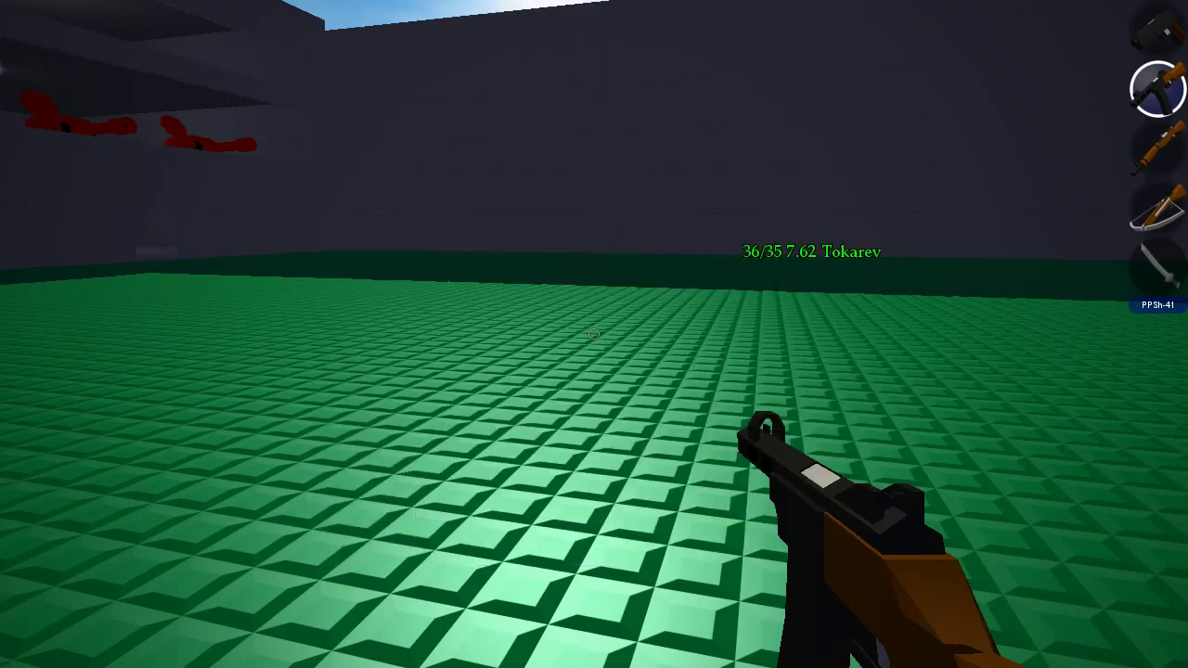
- Strike the floor three times with the Katar
scroll(594, 334, down, 4)
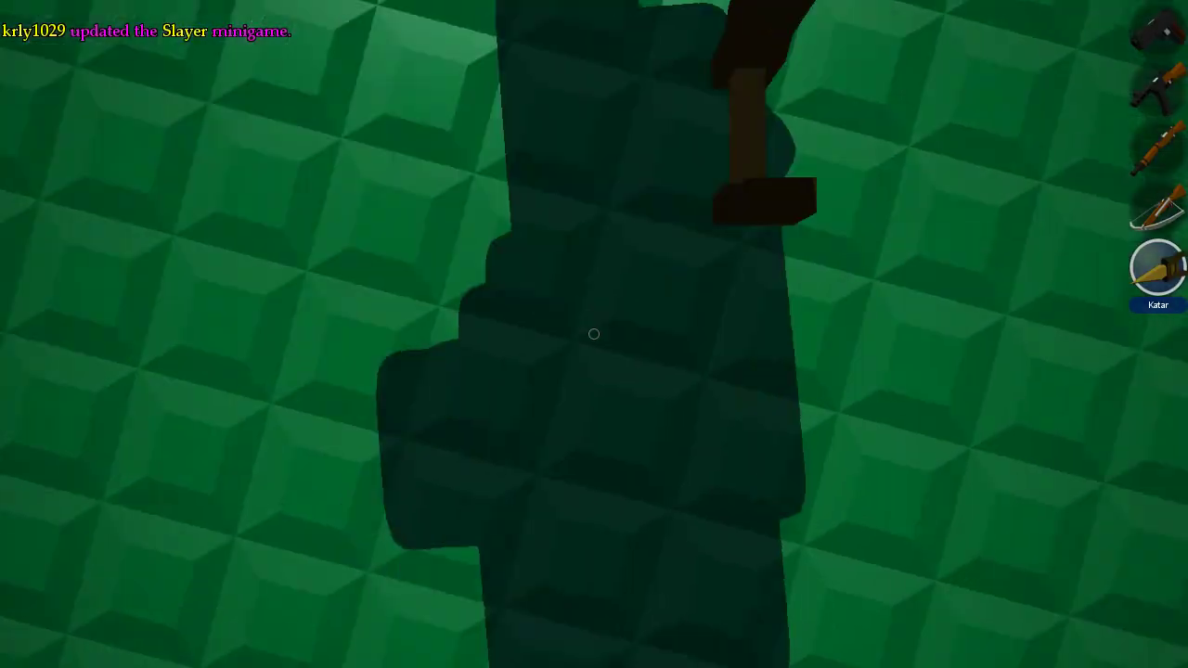
click(594, 334)
click(594, 334)
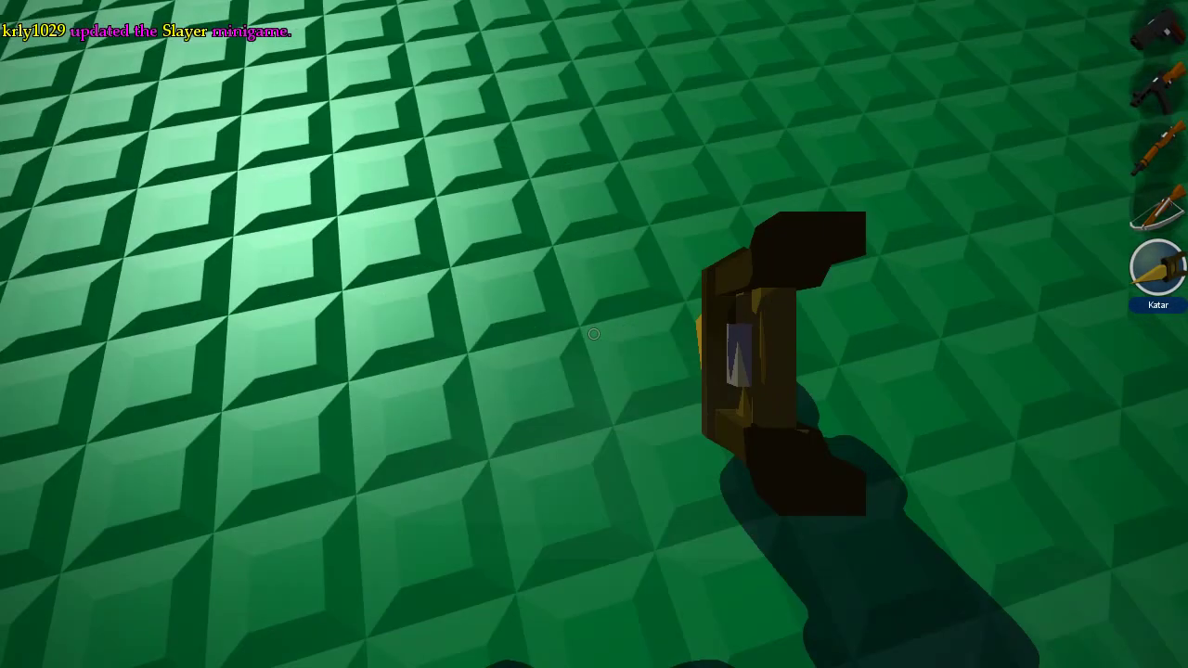
click(594, 334)
- Reopen the Slayer minigame's settings from the Escape Menu
key(Escape)
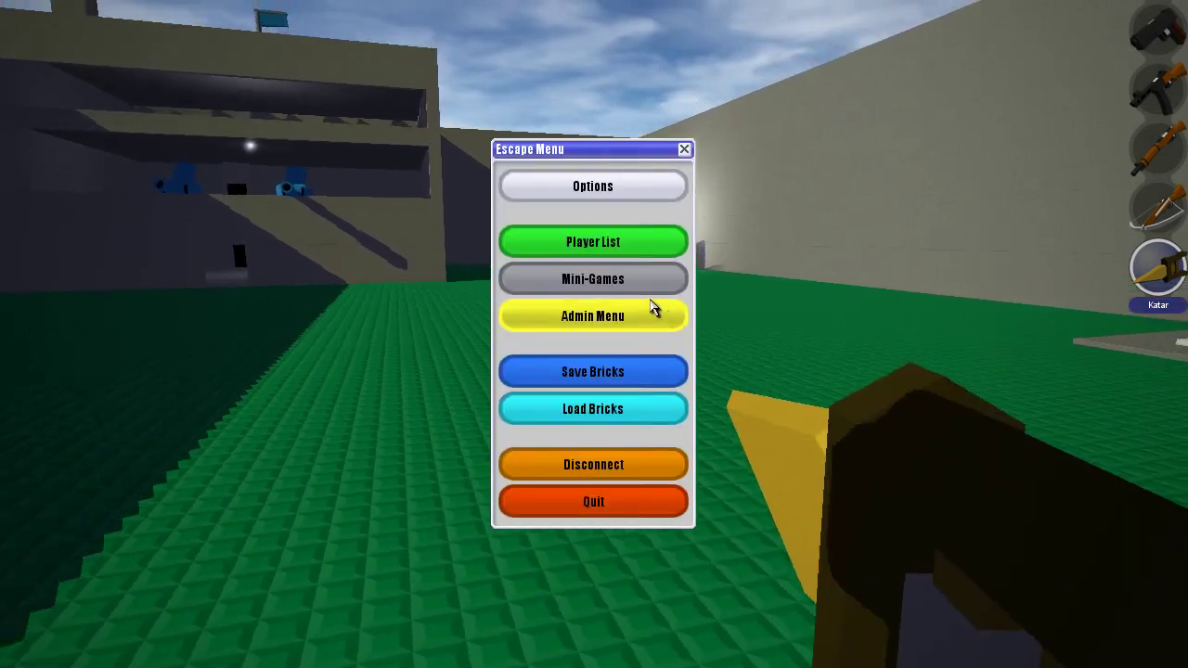
click(632, 282)
click(839, 412)
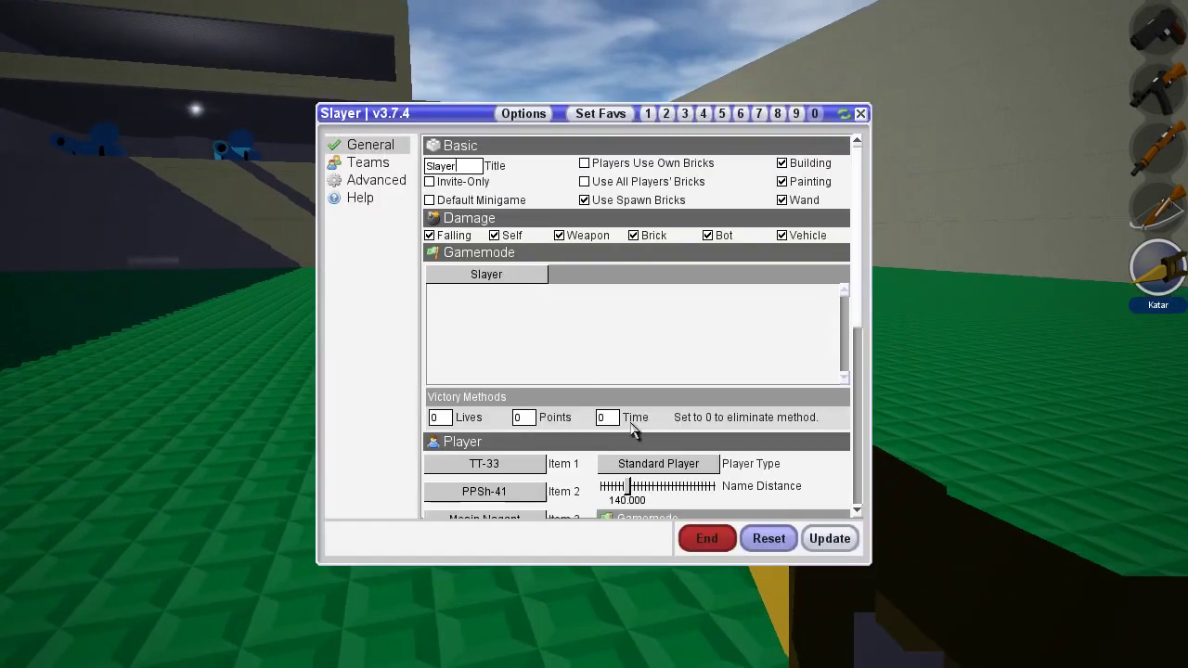
scroll(639, 442, down, 3)
- Change Player Type from Standard Player to No-Jet Player
click(659, 354)
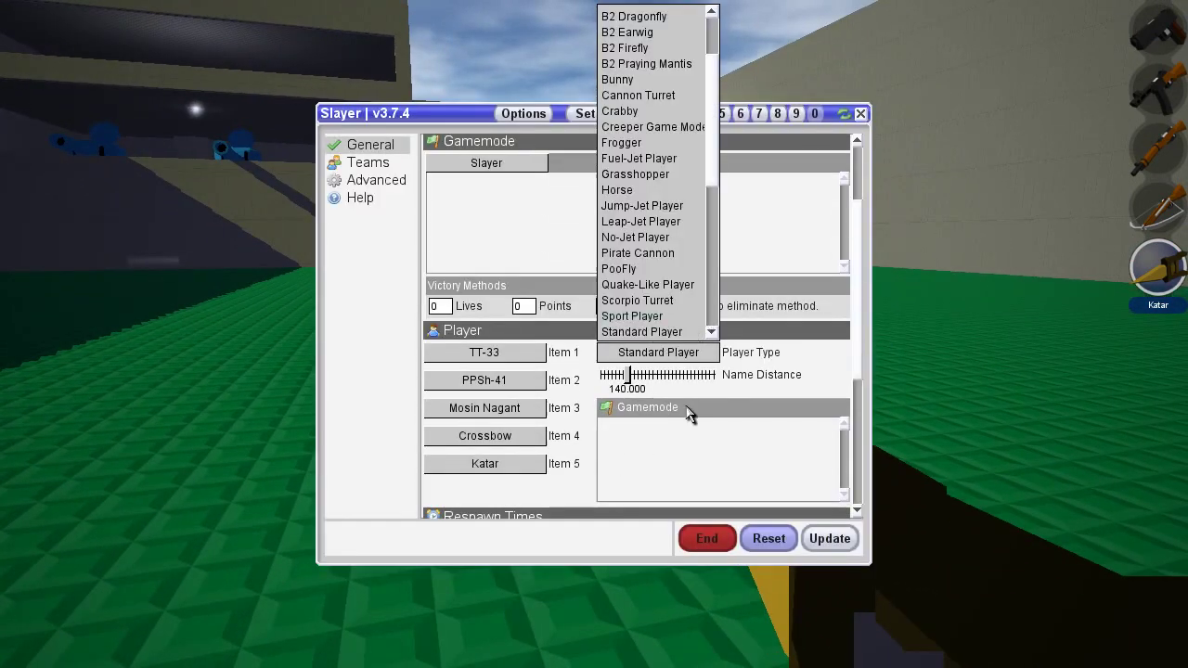
scroll(608, 186, down, 3)
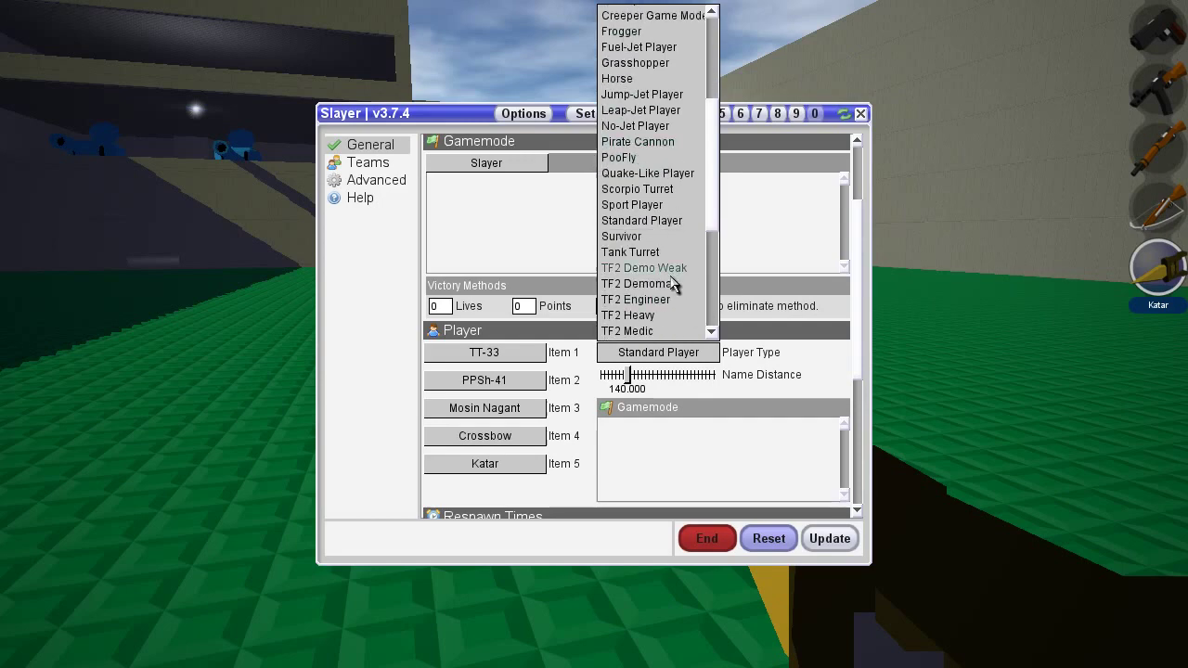
scroll(674, 286, down, 6)
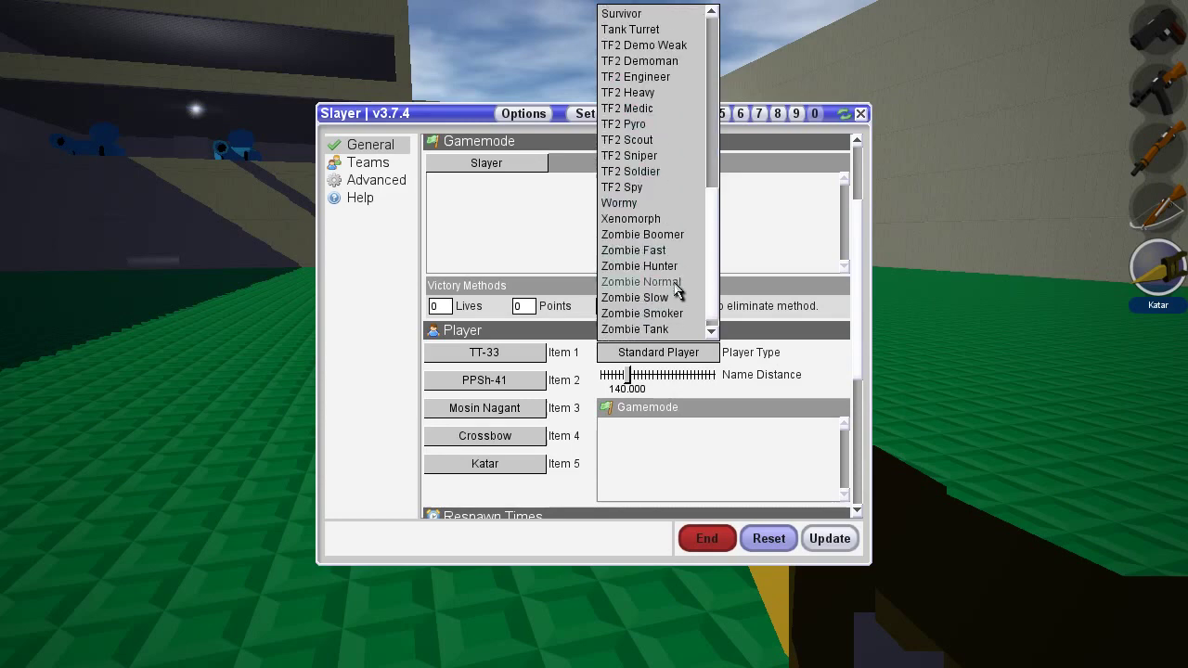
scroll(678, 289, up, 3)
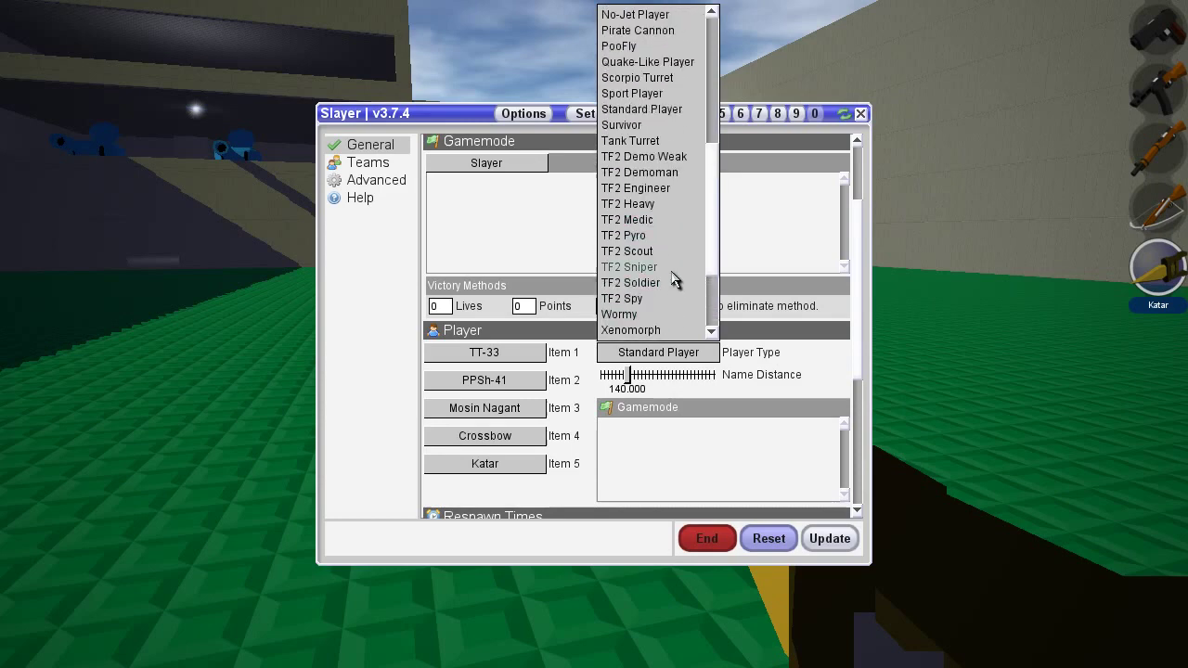
scroll(674, 279, up, 8)
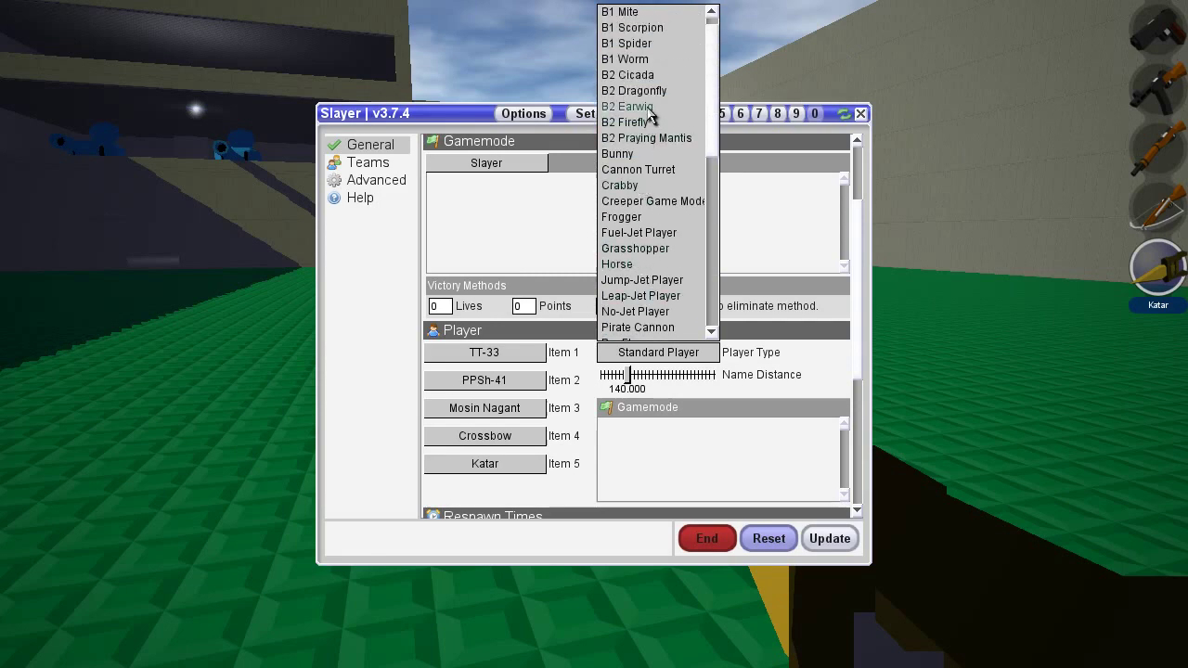
scroll(673, 116, up, 1)
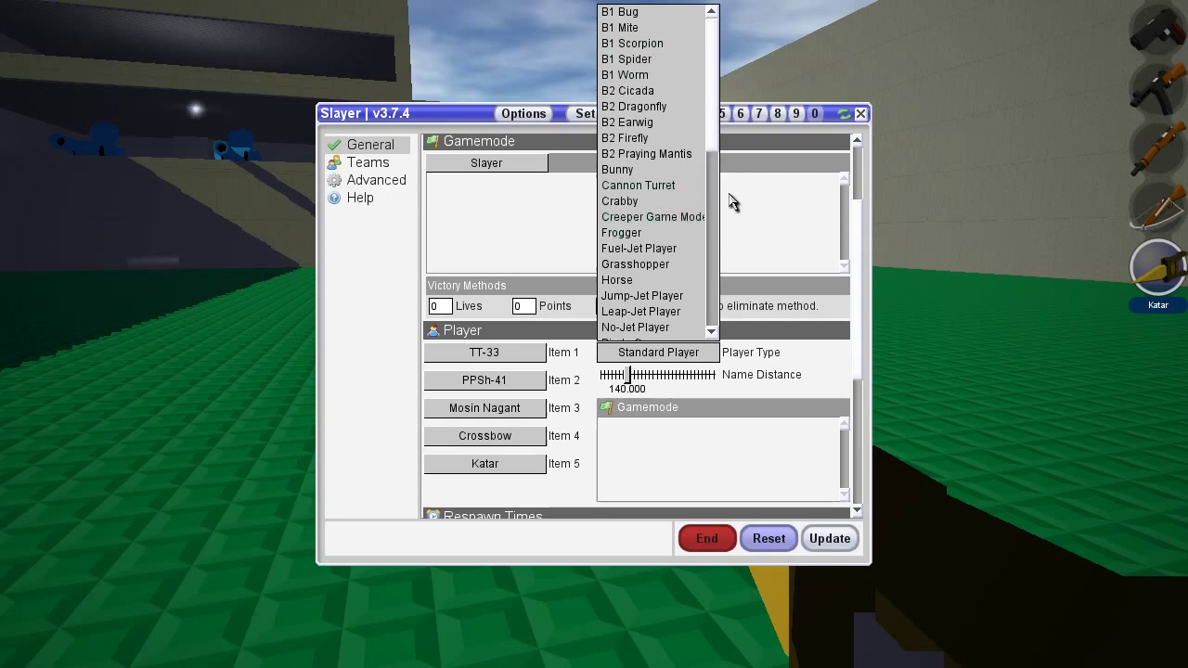
scroll(687, 176, down, 4)
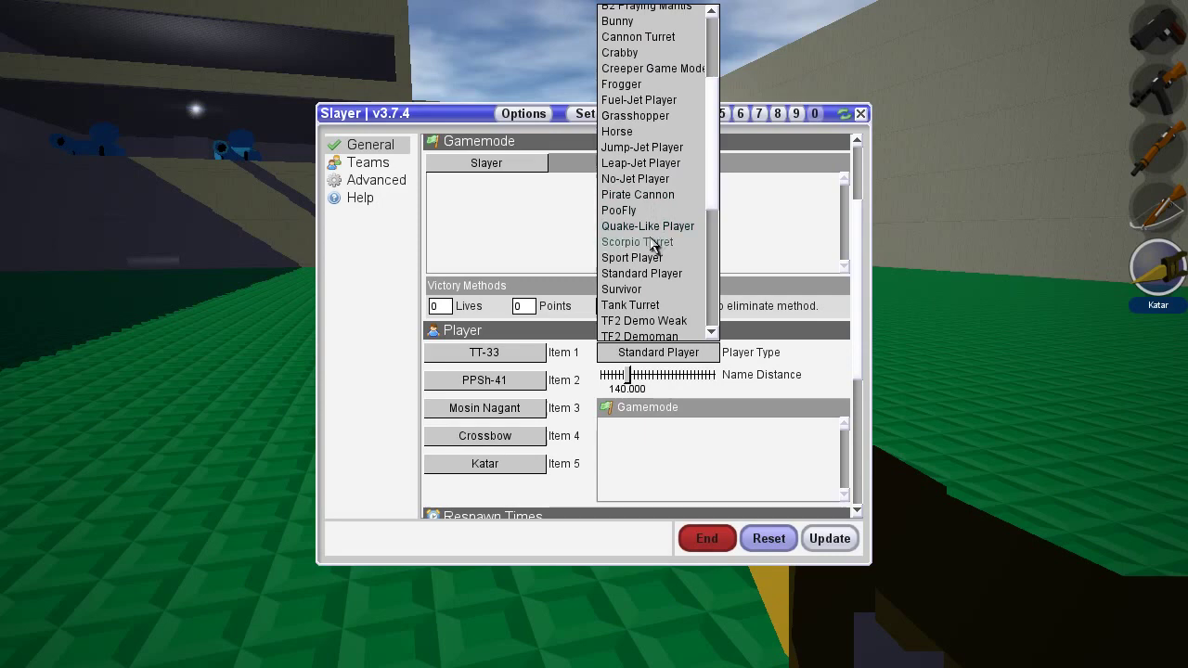
scroll(652, 239, down, 2)
scroll(652, 243, down, 1)
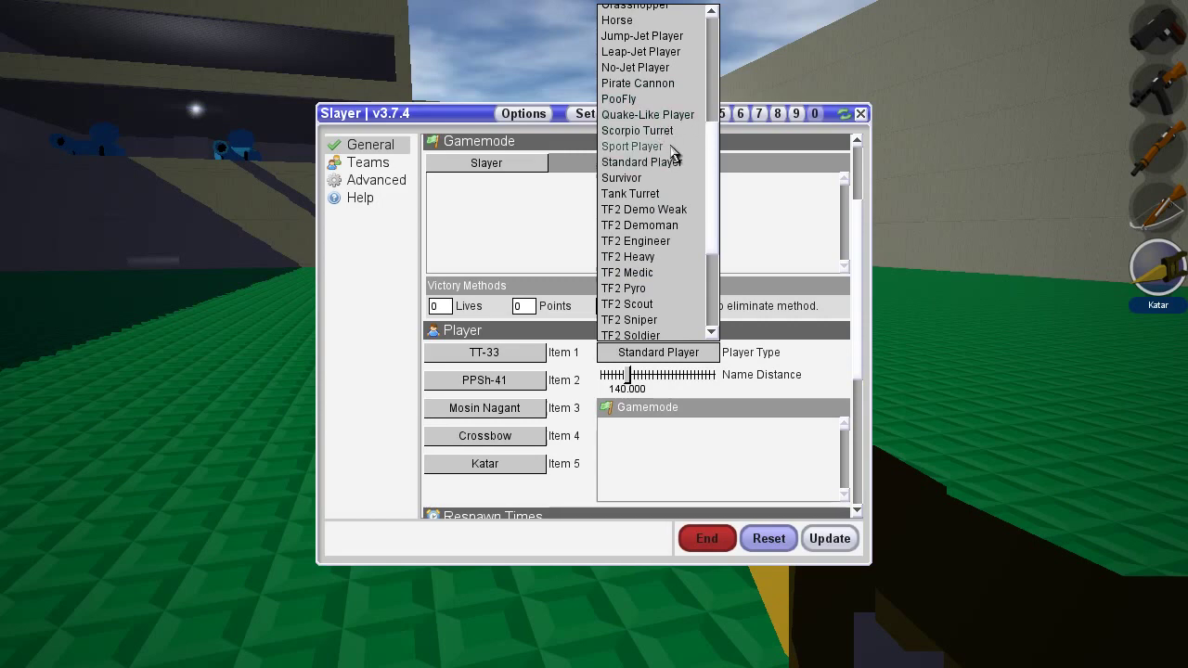
scroll(675, 130, up, 1)
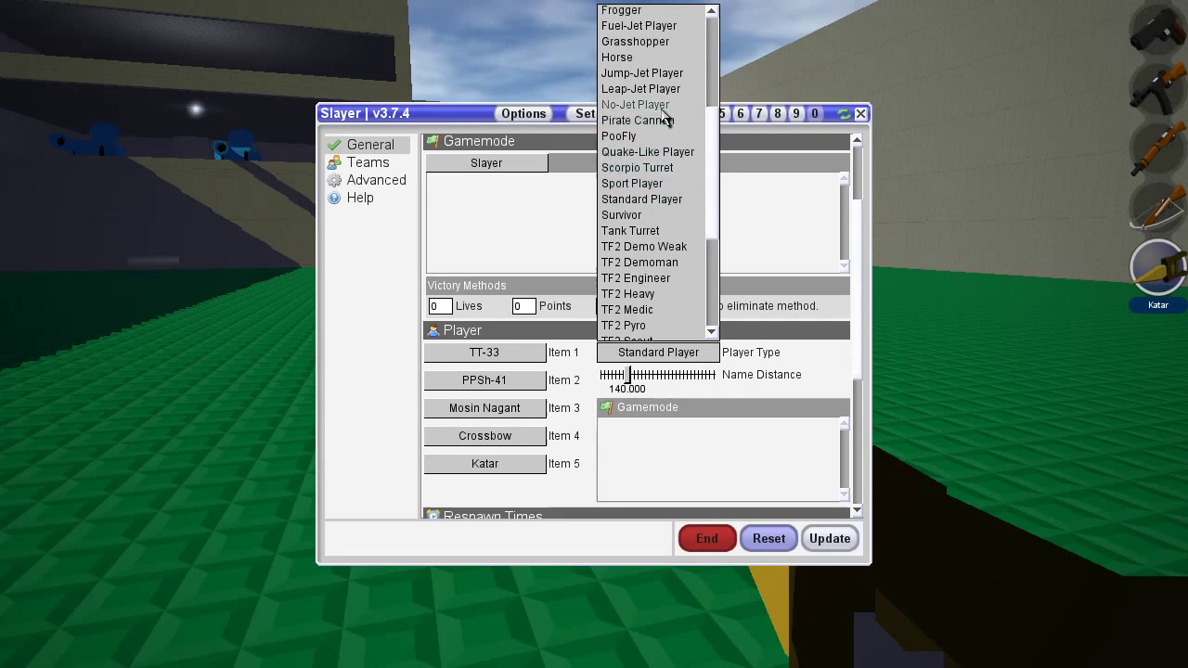
click(657, 106)
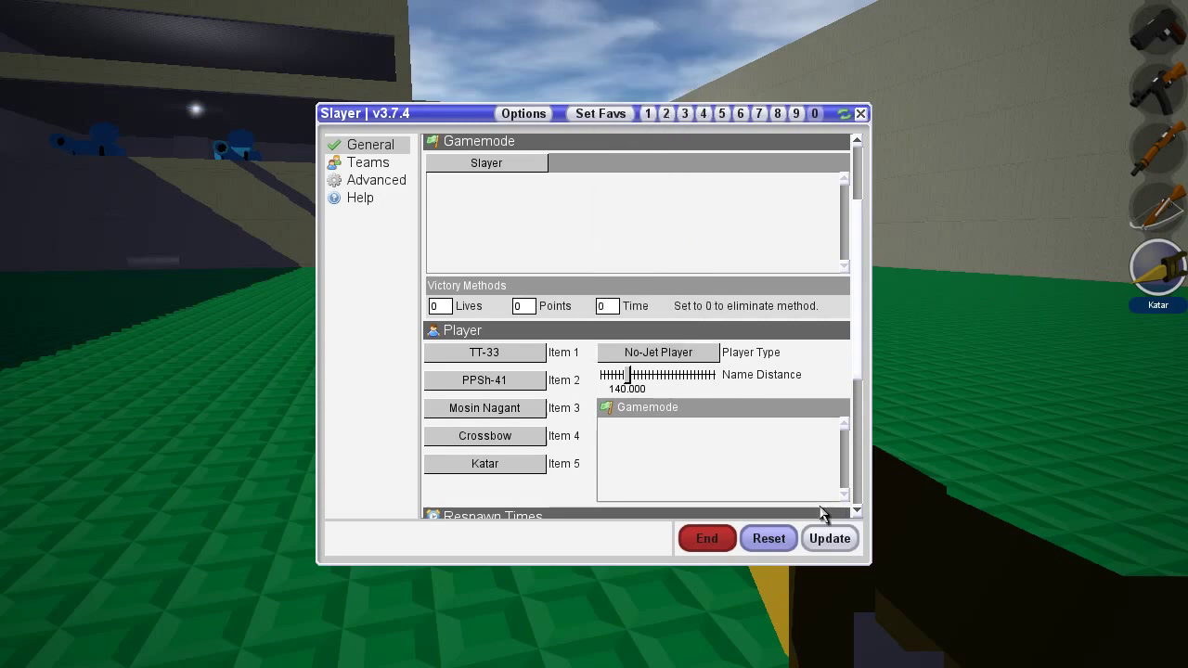
- Apply the No-Jet Player change and test-fire the crossbow at the wall
click(823, 536)
key(4)
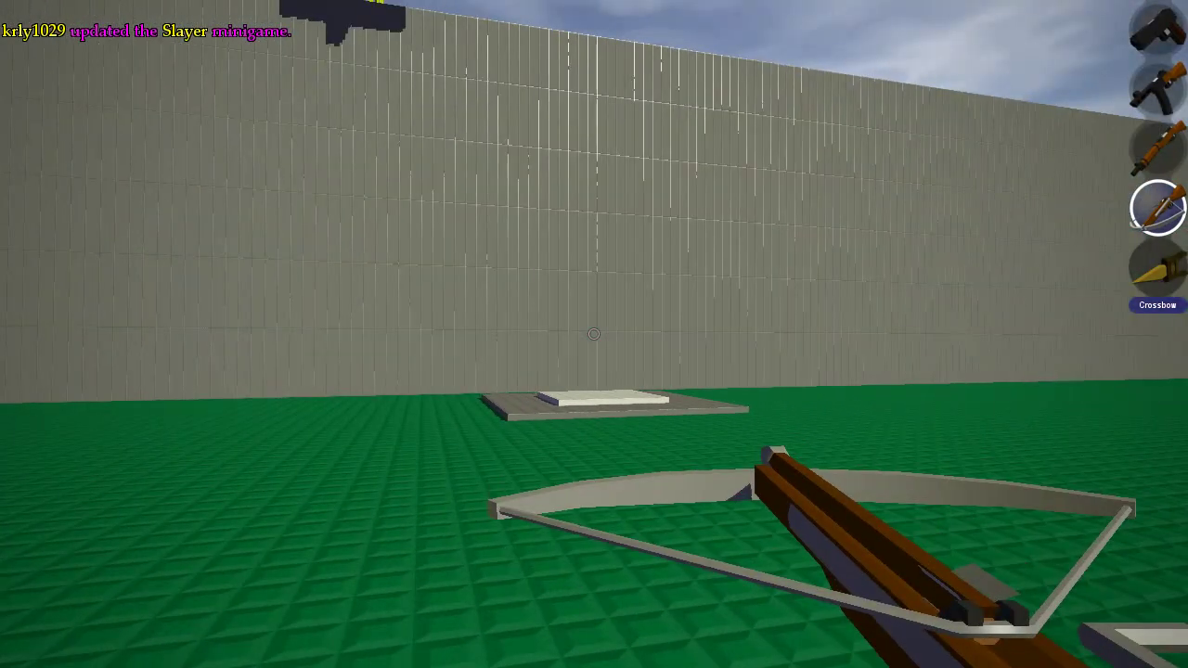
click(594, 334)
- Switch the Slayer gamemode to Team Slayer and apply the update
key(Escape)
click(505, 275)
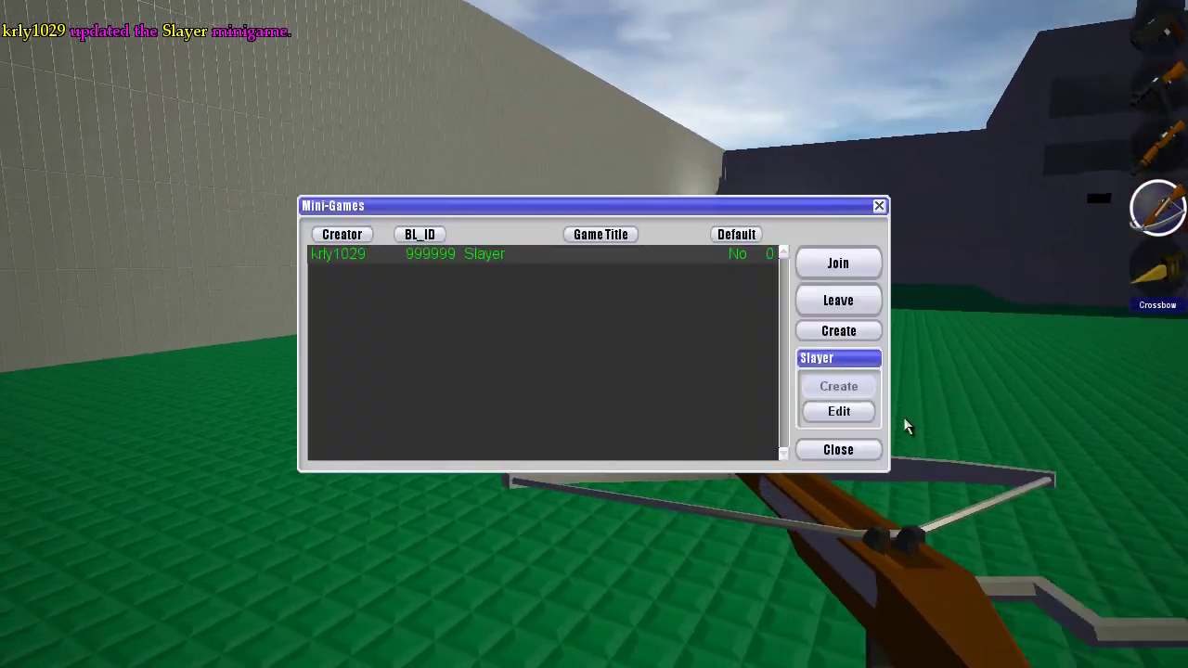
click(840, 411)
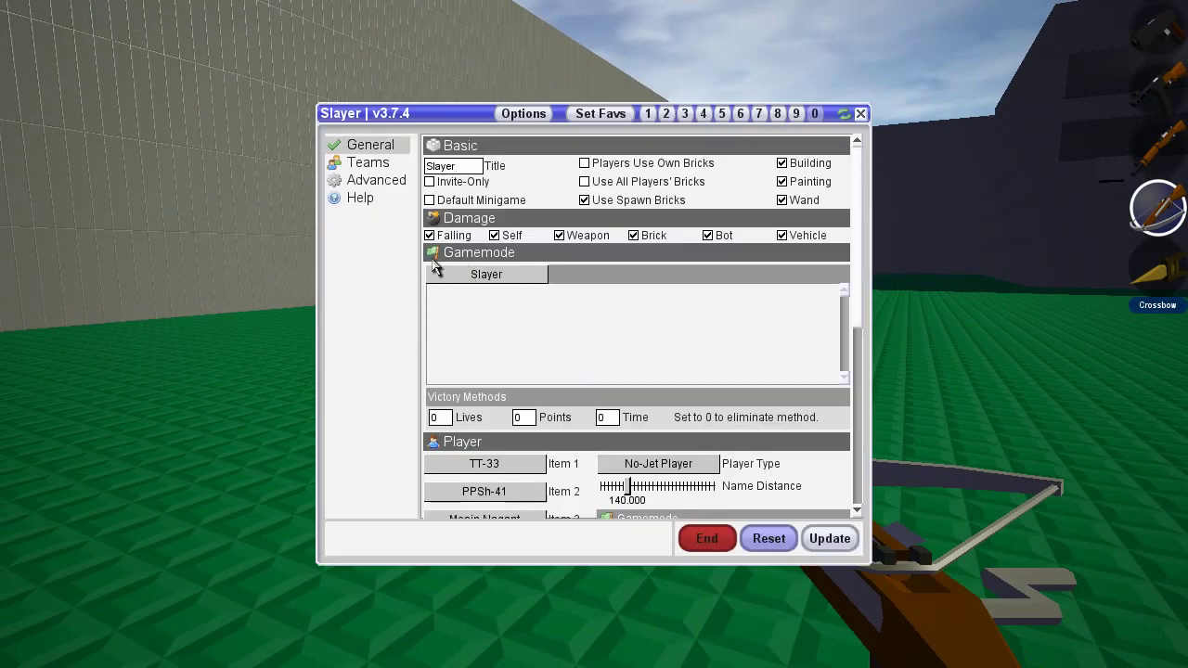
click(488, 280)
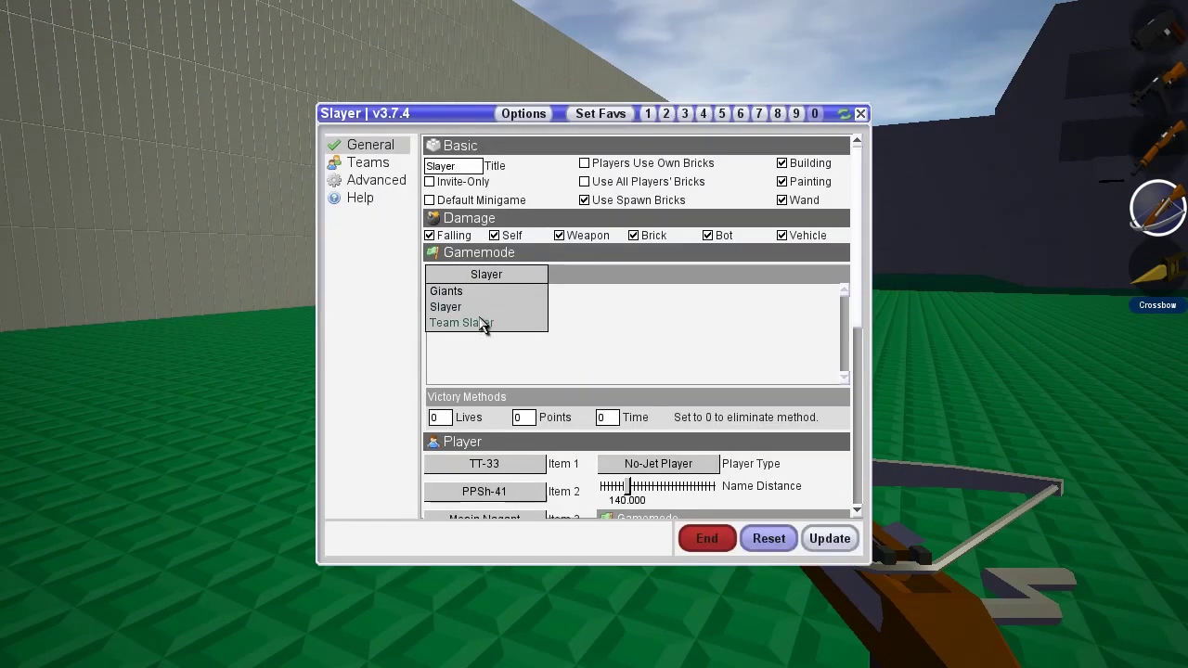
click(483, 324)
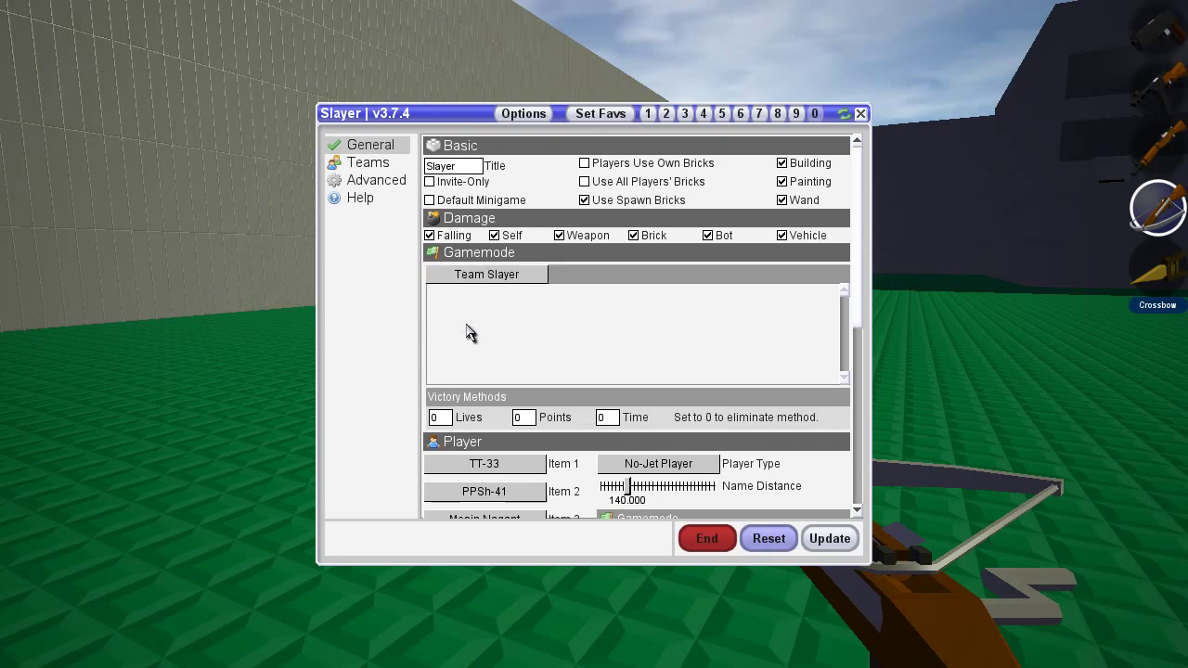
click(829, 545)
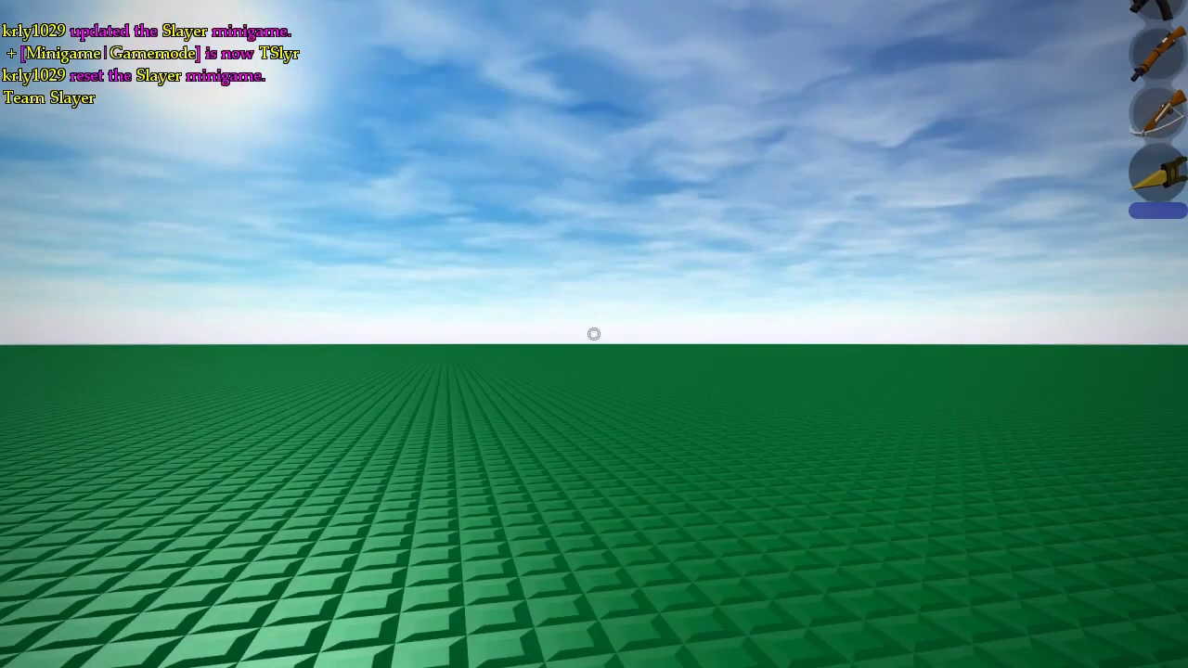
- Scroll through the Slayer General page, checking Friendly Fire Penalty 5 and CP Capture 10
key(Escape)
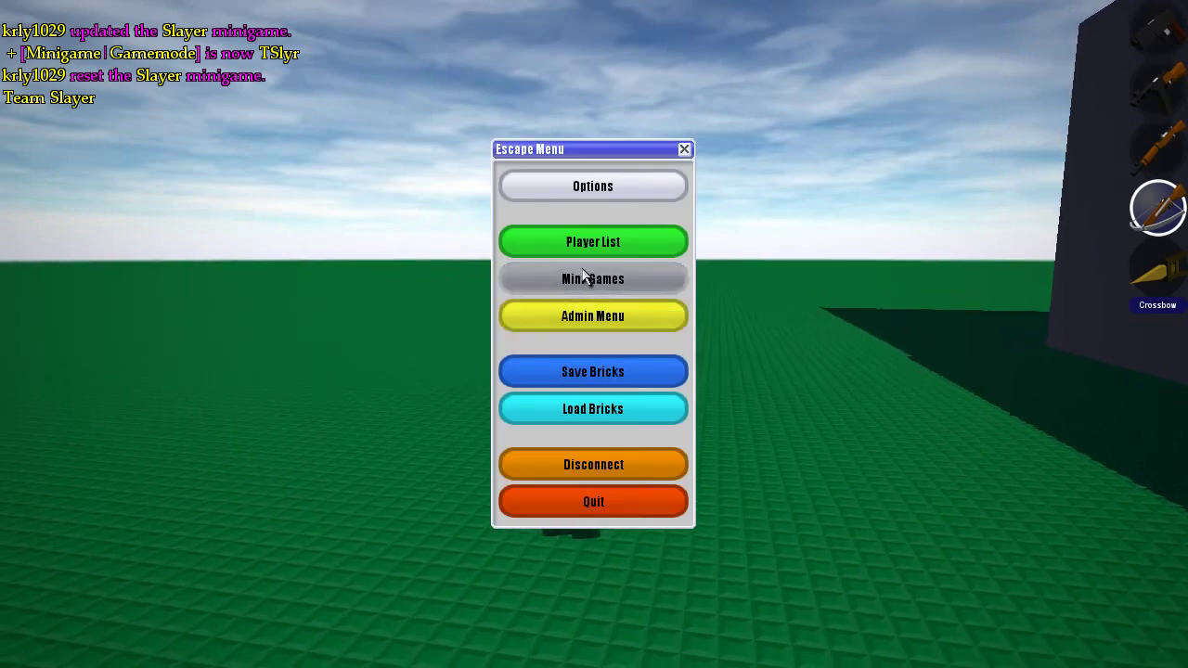
click(593, 276)
click(833, 415)
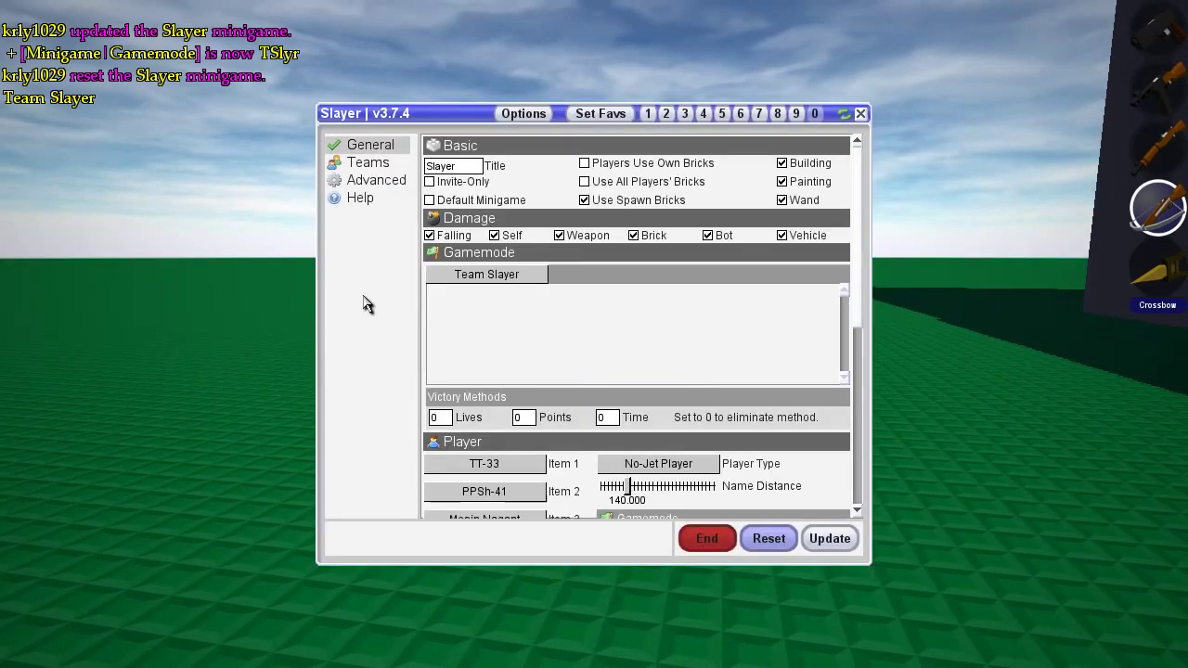
scroll(462, 464, down, 3)
scroll(462, 463, down, 10)
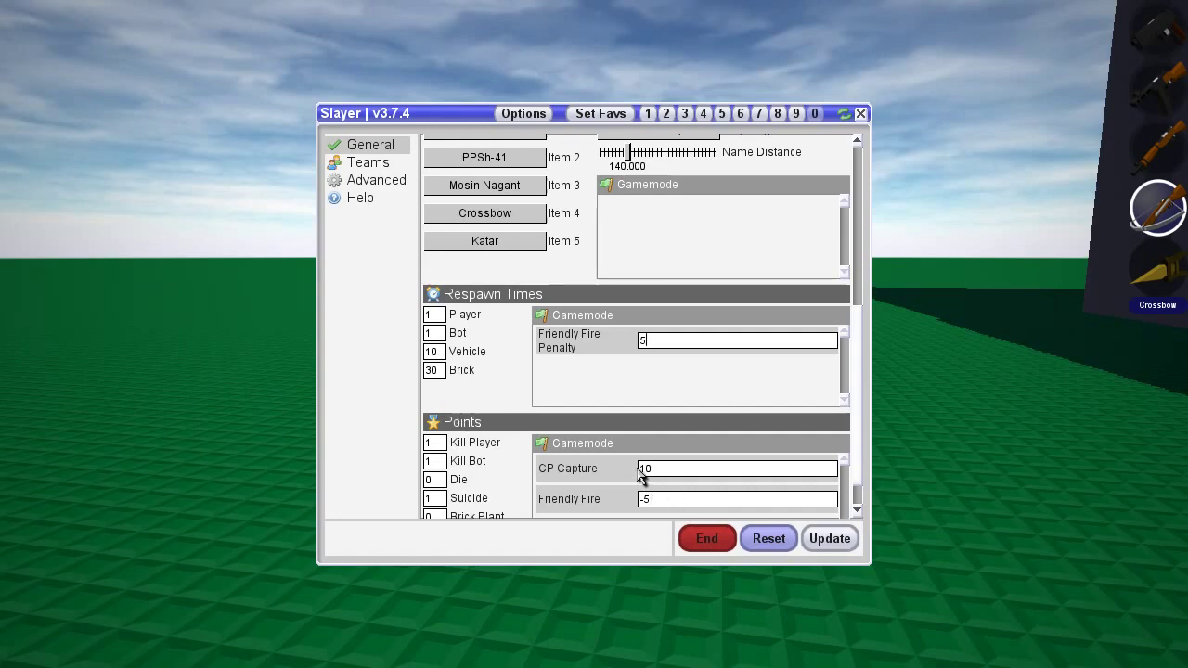
scroll(616, 460, up, 1)
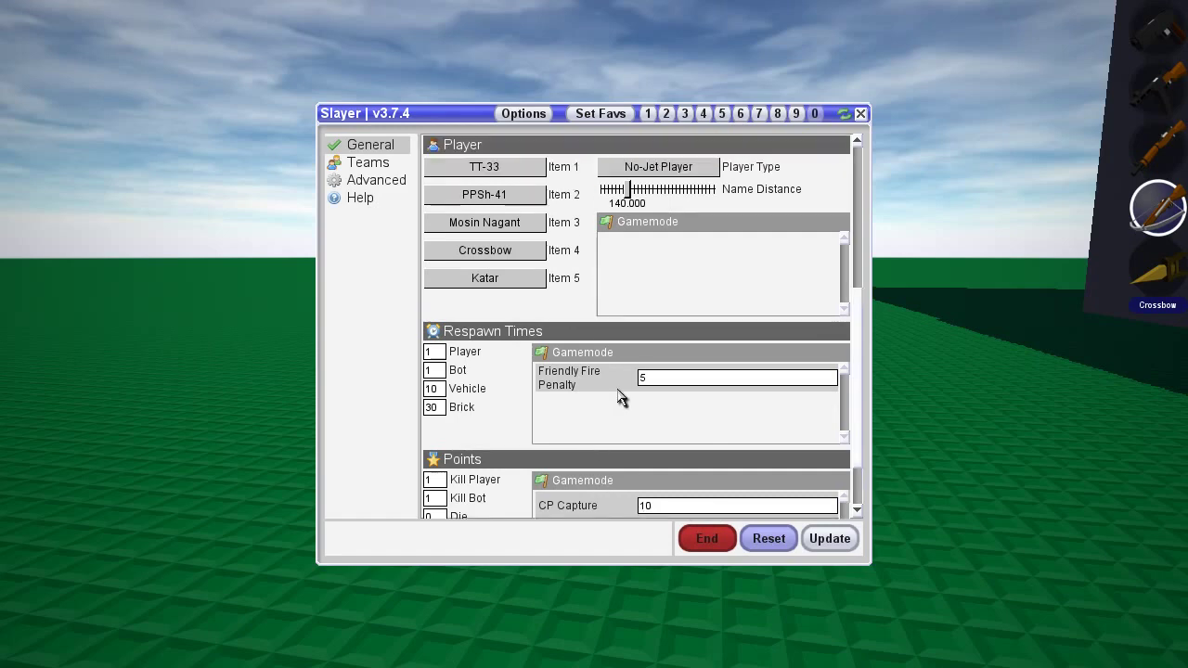
scroll(552, 306, up, 5)
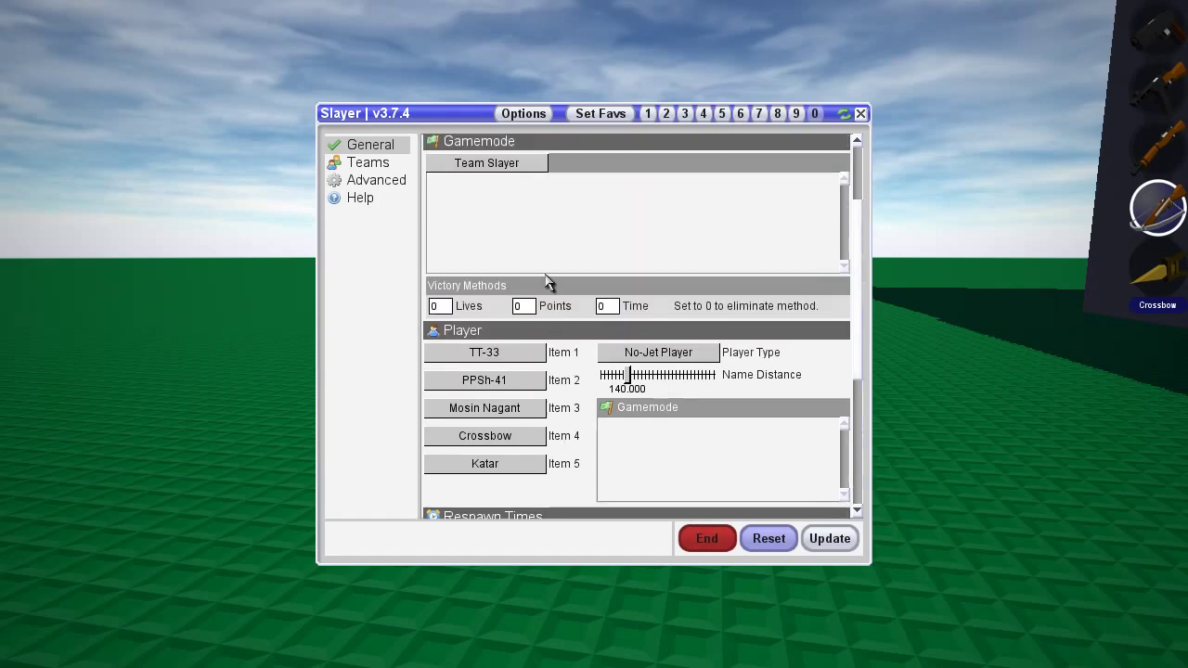
- On the Teams page, add a new team and load favourite 9's preset teams
click(369, 165)
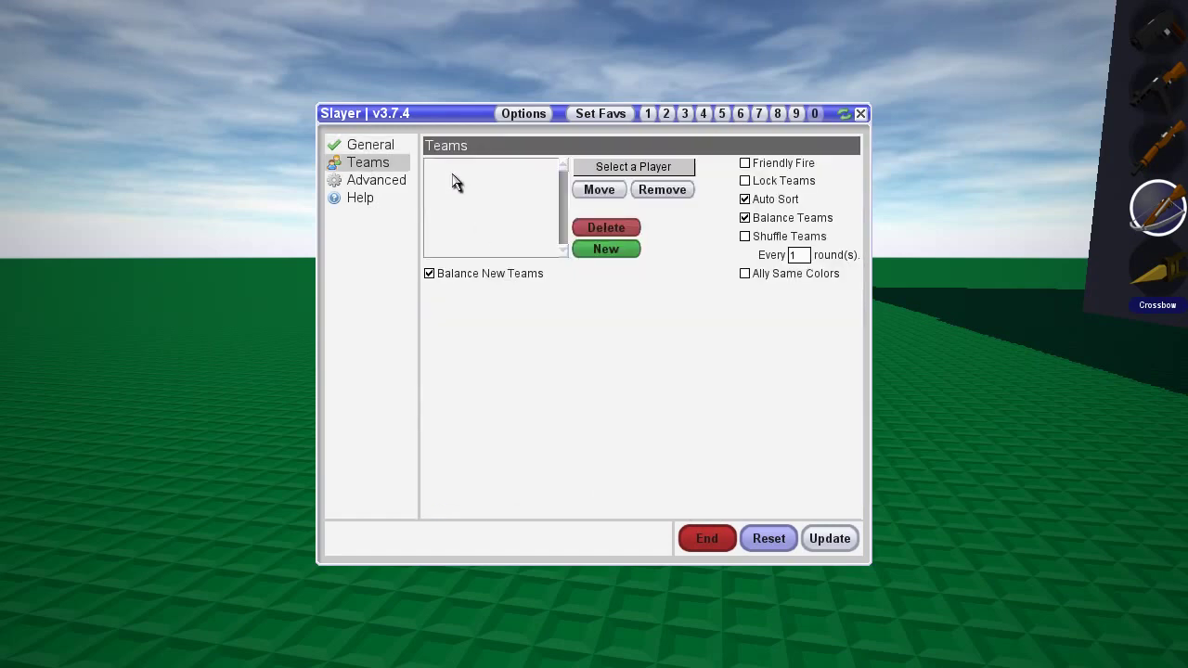
click(606, 249)
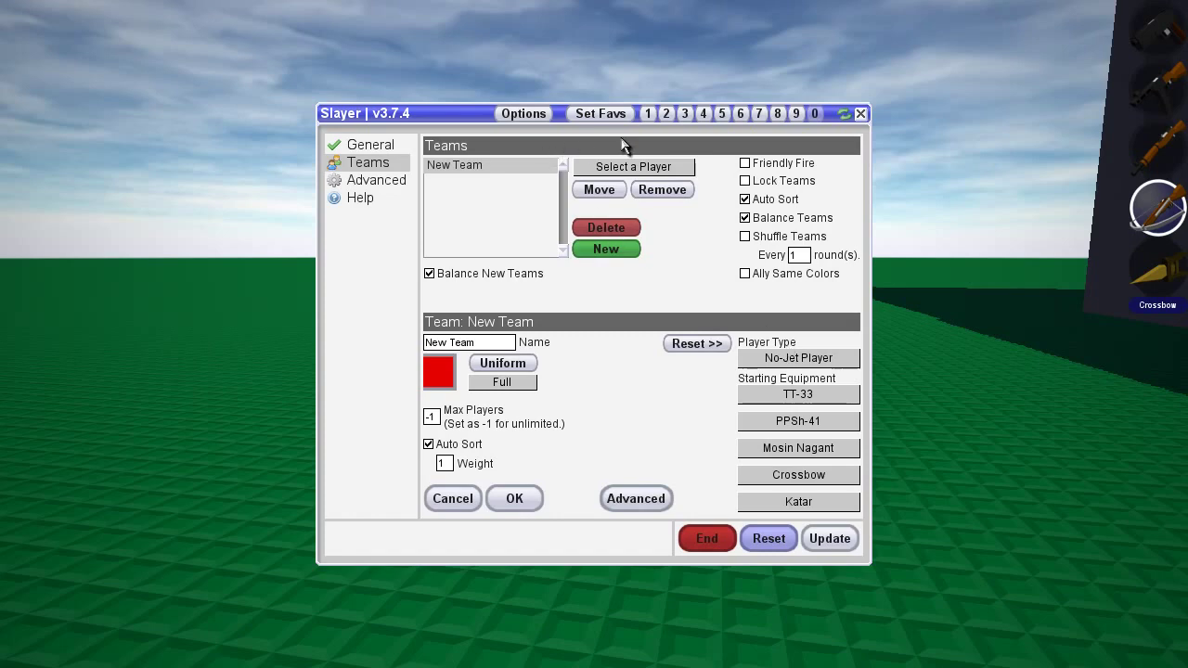
click(600, 113)
click(798, 115)
click(801, 115)
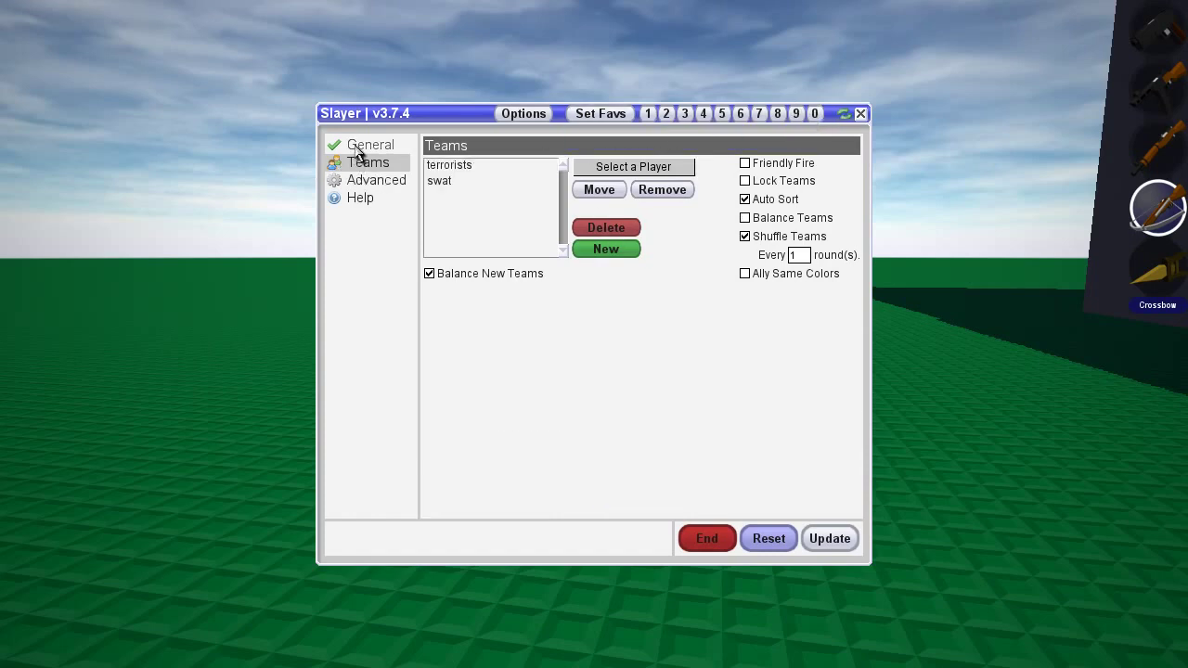
- Review the terrorists and swat teams, then load the blank favourite 0 preset
click(351, 148)
click(362, 165)
click(440, 168)
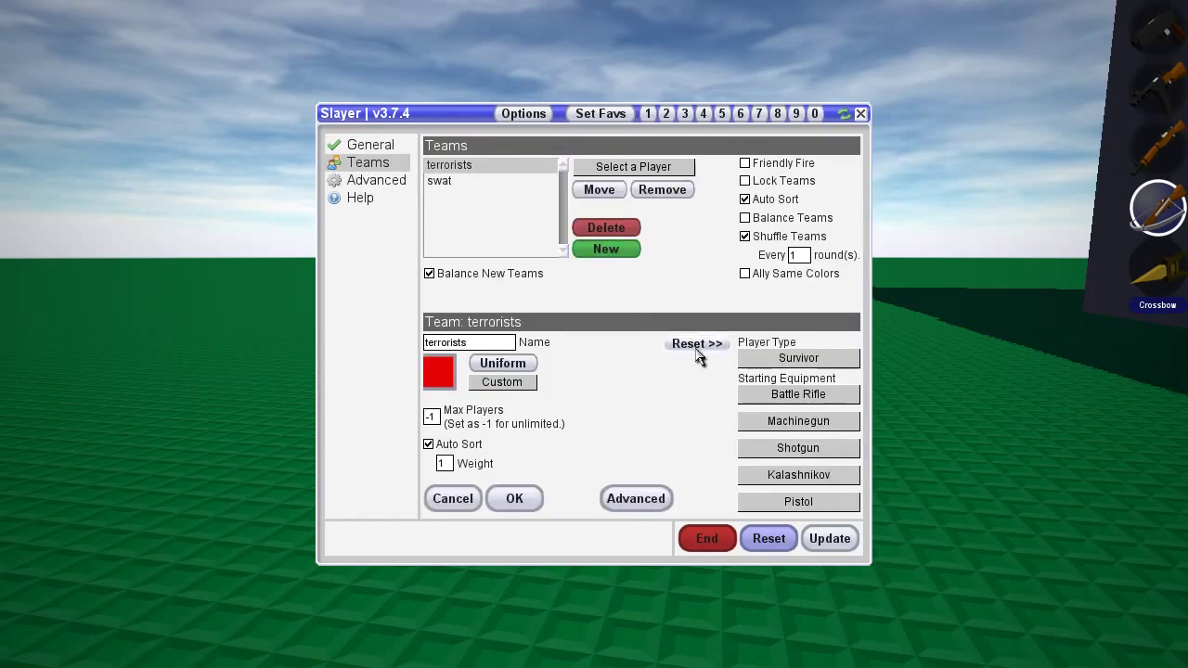
click(504, 186)
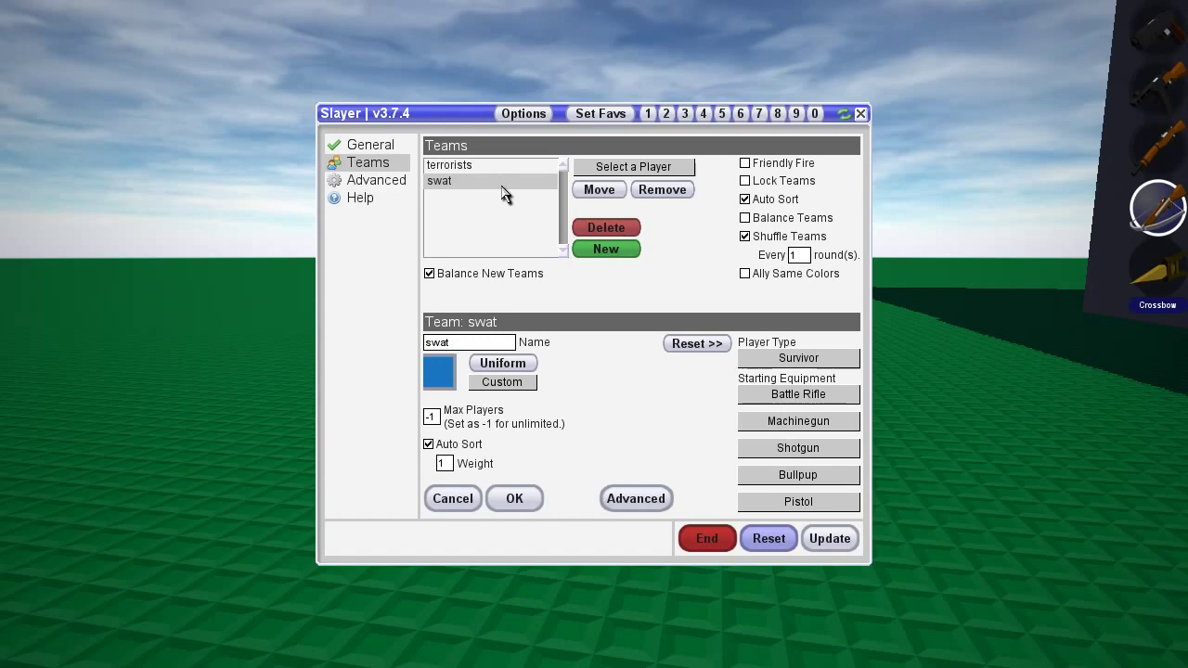
click(814, 113)
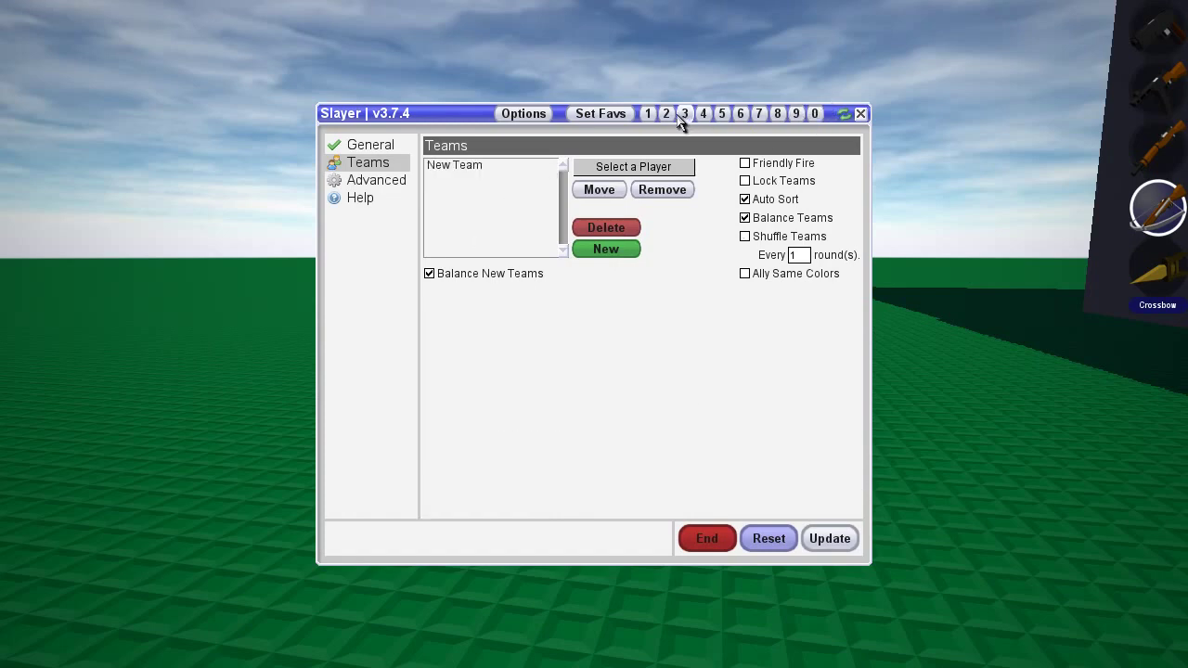
- Open the New Team and erase its default name
click(501, 175)
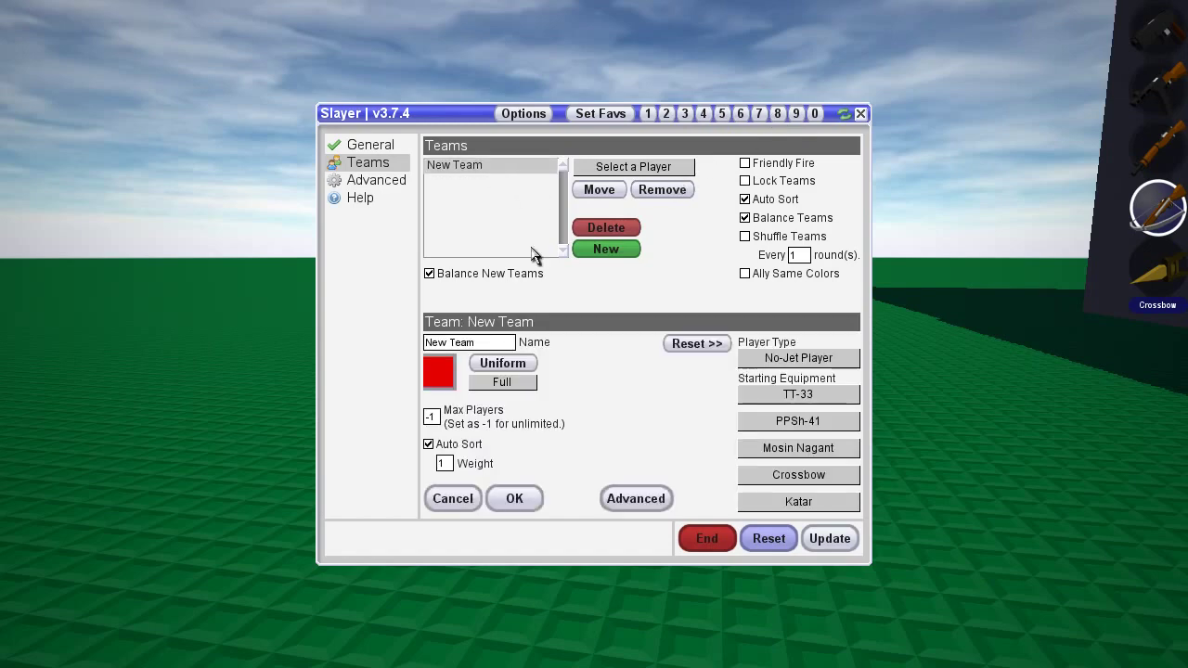
drag(491, 341, 385, 347)
key(BackSpace)
text(muricans!!!)
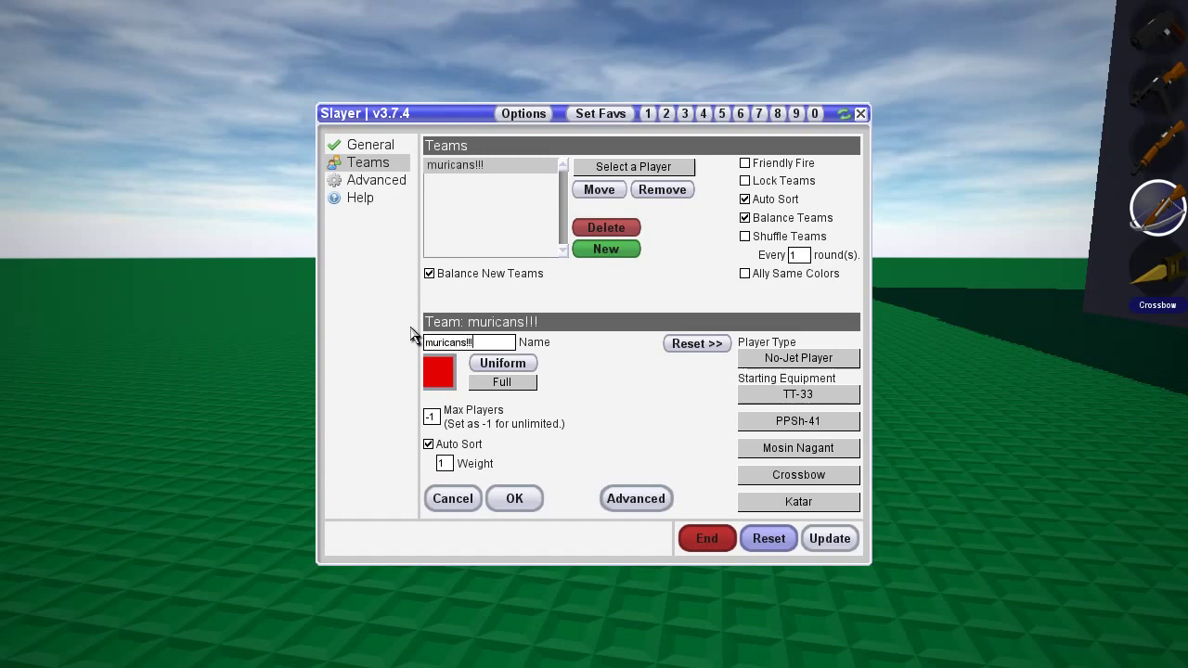
- Add a second team, replace its default name with 'mu…', and make it blue
click(605, 249)
drag(485, 343, 395, 351)
key(BackSpace)
key(BackSpace)
key(BackSpace)
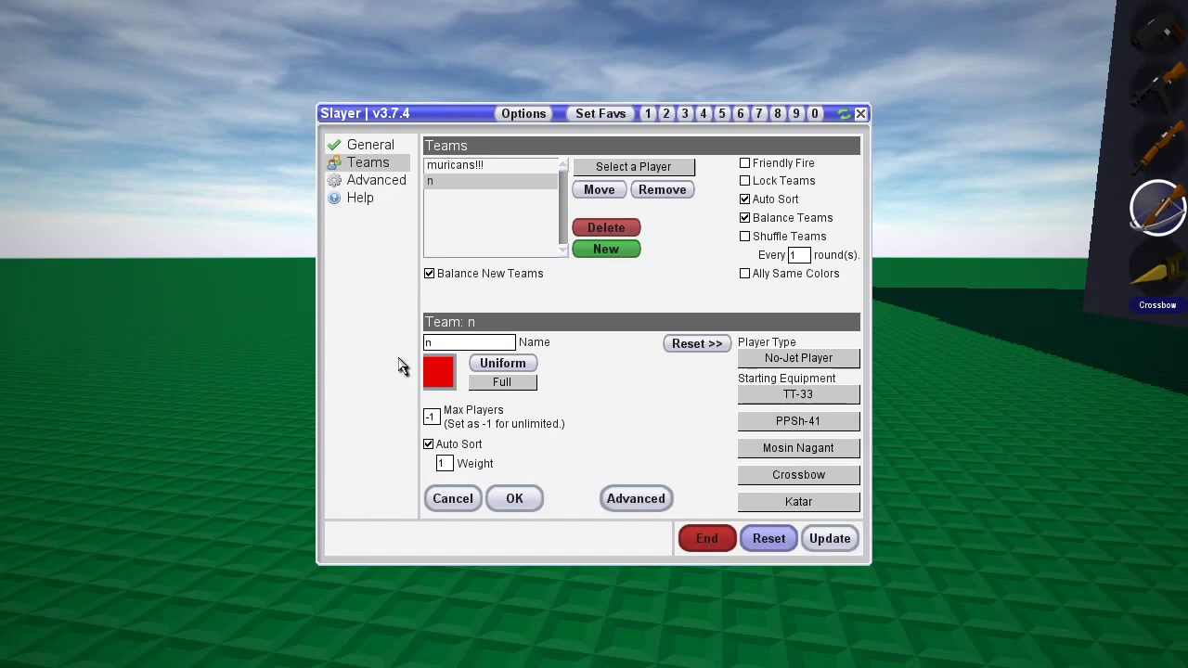
text(ot somuricans!!)
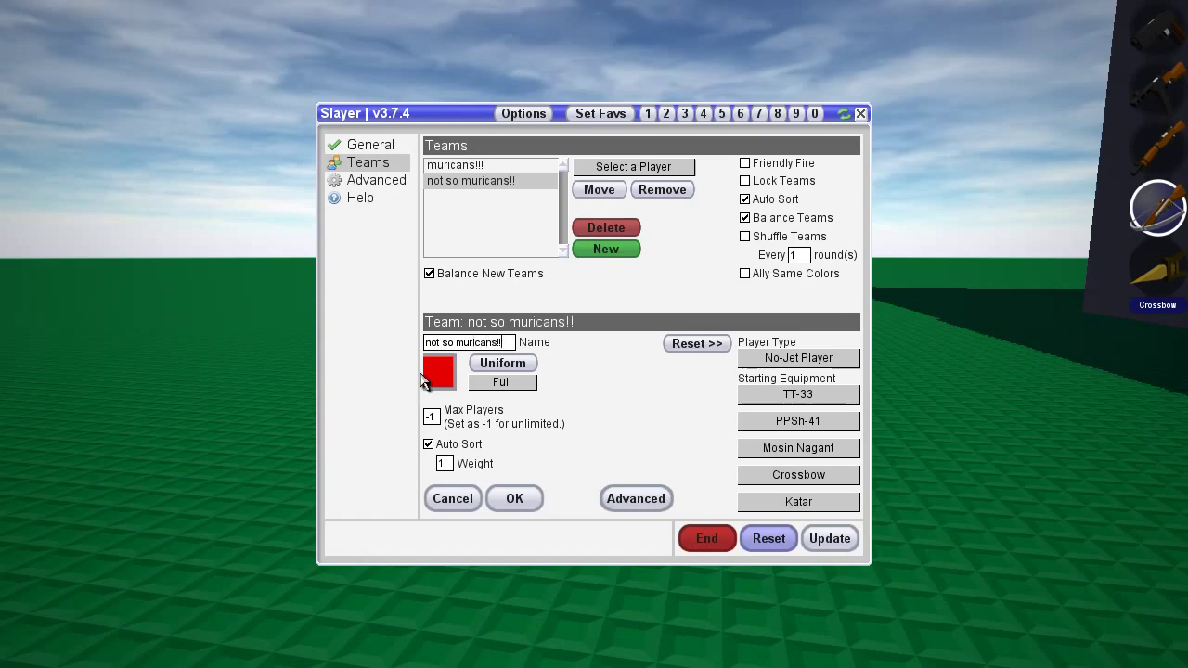
click(439, 373)
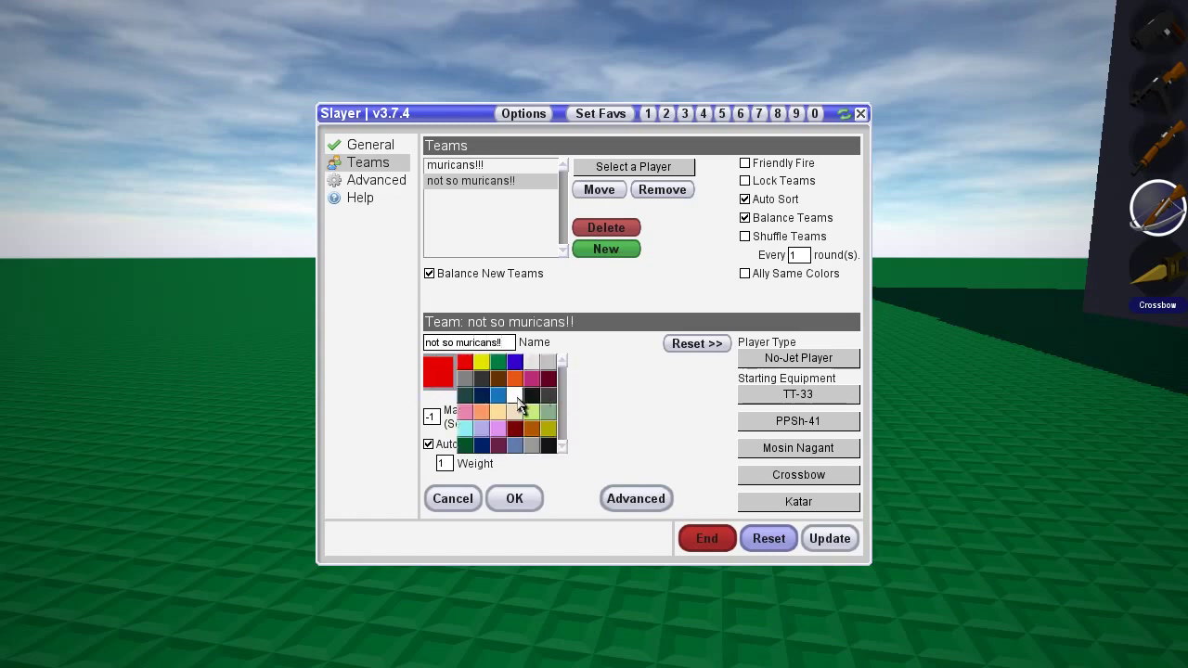
click(499, 395)
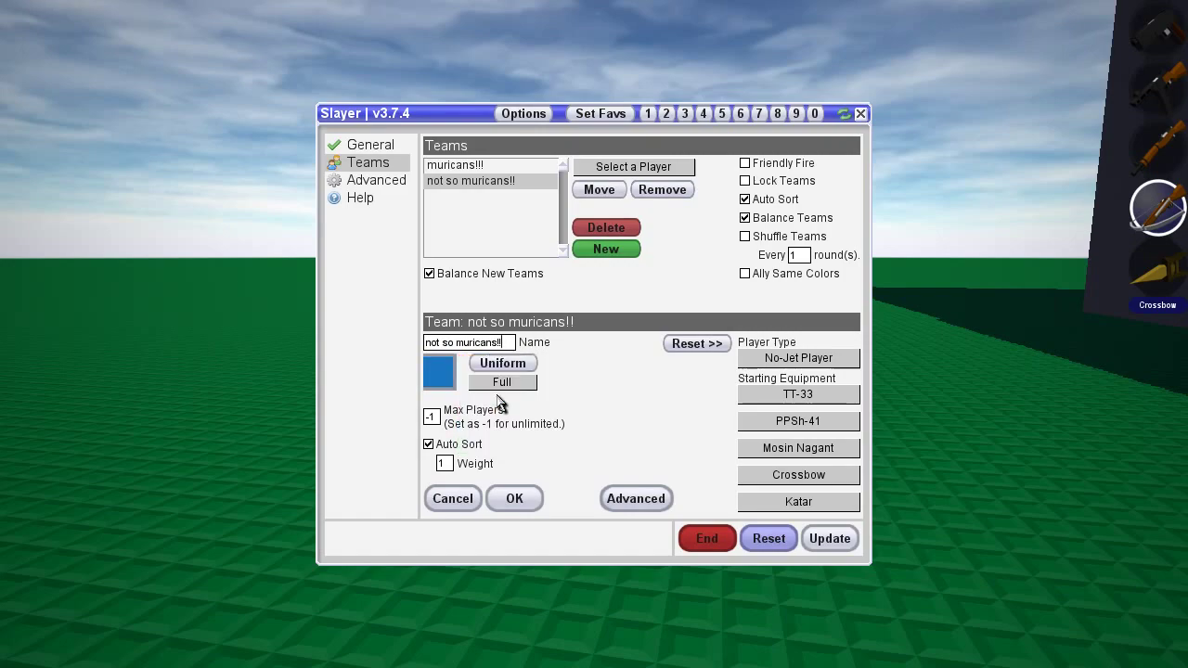
- Apply the minigame settings and equip the Katar in first-person view
click(840, 544)
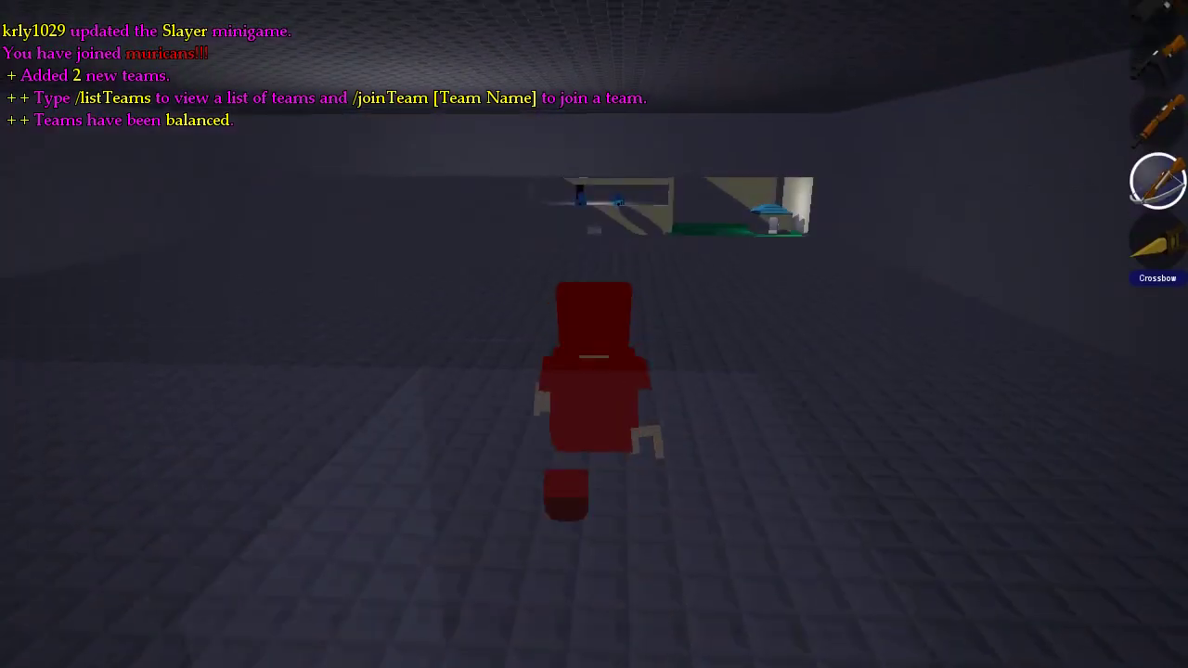
key(Tab)
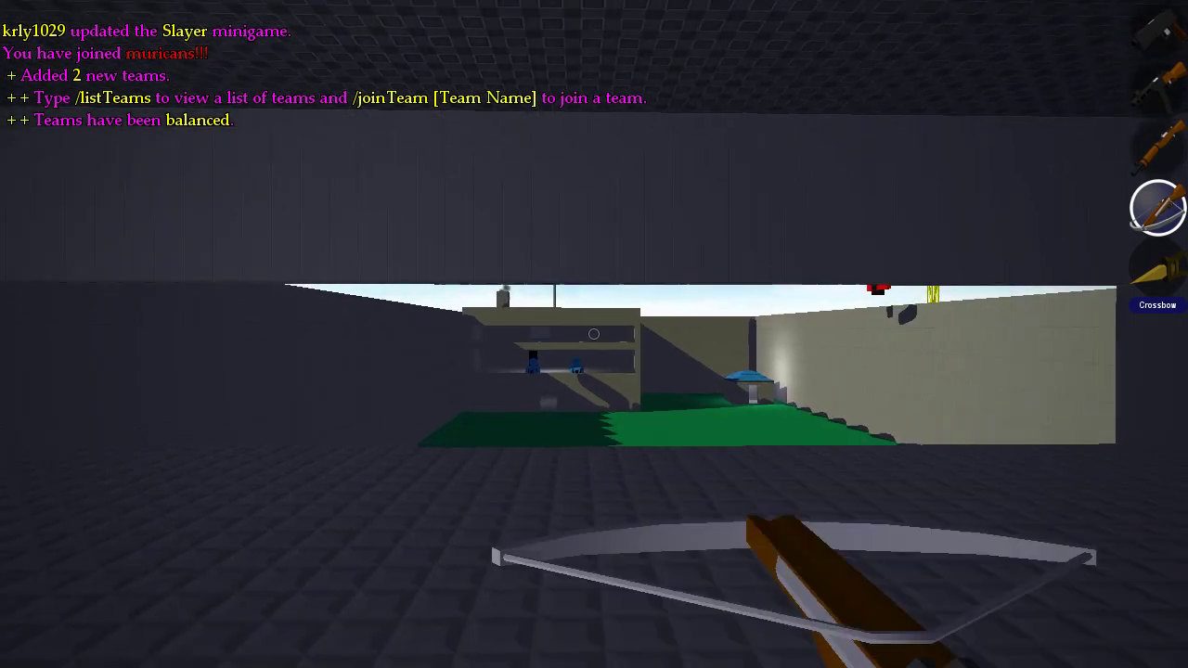
scroll(593, 334, down, 1)
key(Tab)
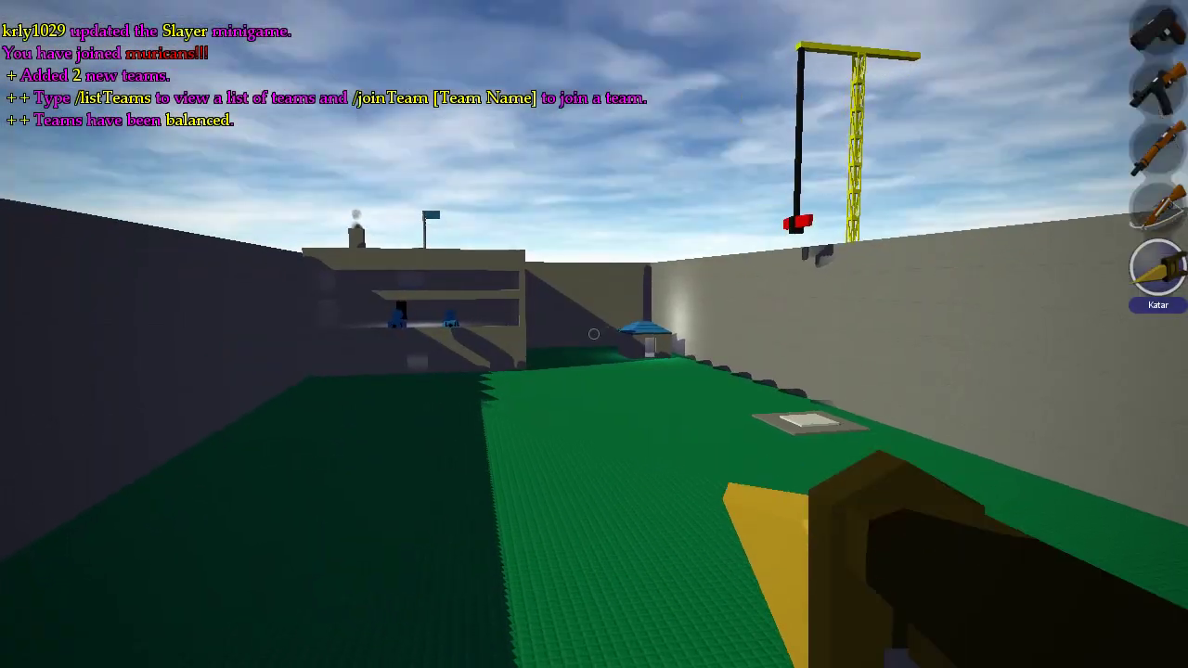
- Reopen the Slayer minigame's team settings from the Mini-Games menu
key(Escape)
click(617, 283)
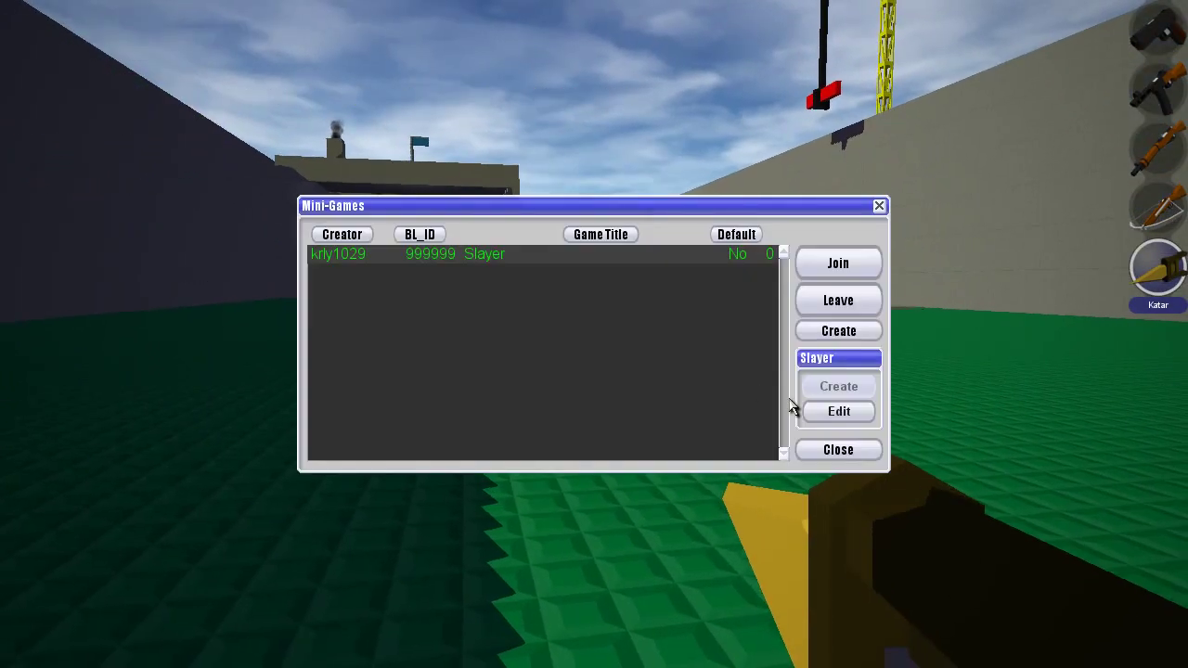
key(Escape)
key(Escape)
click(658, 284)
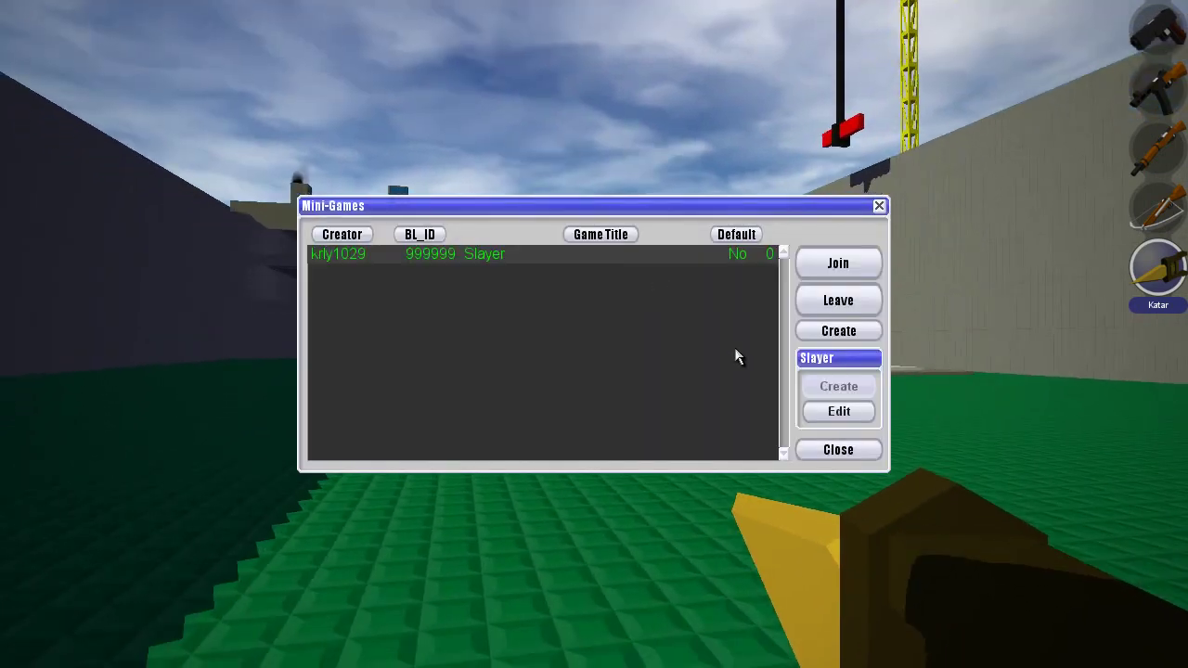
click(816, 411)
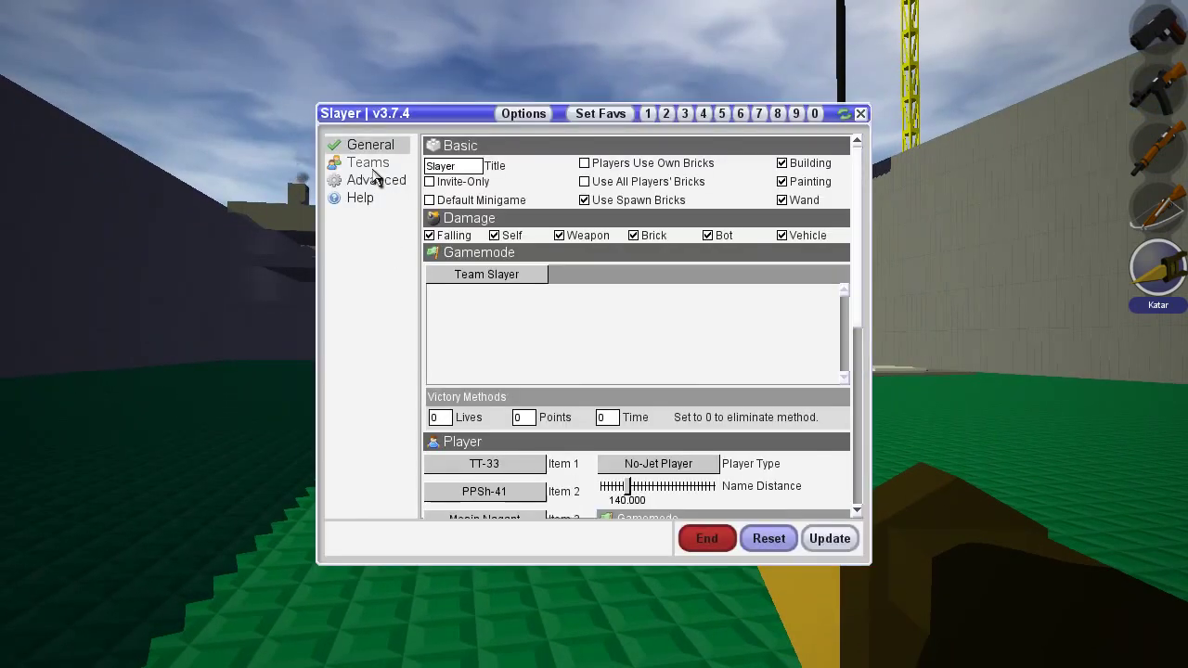
click(369, 165)
- Make muricans!!! blue and not so muricans!! red
click(438, 371)
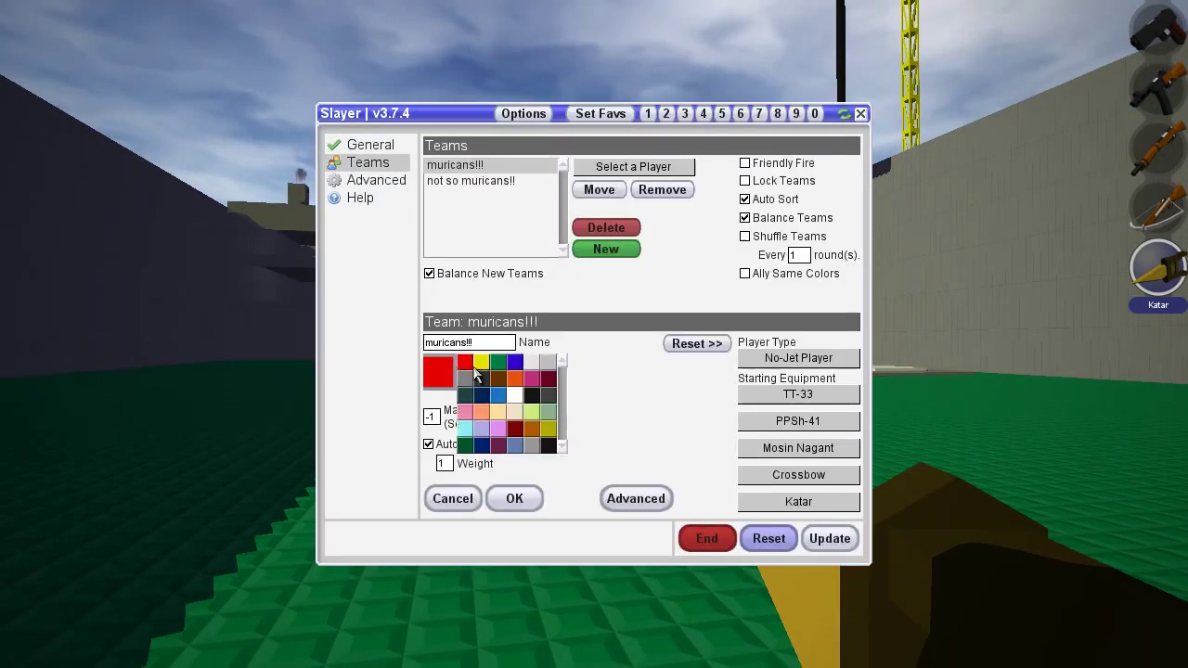
click(498, 398)
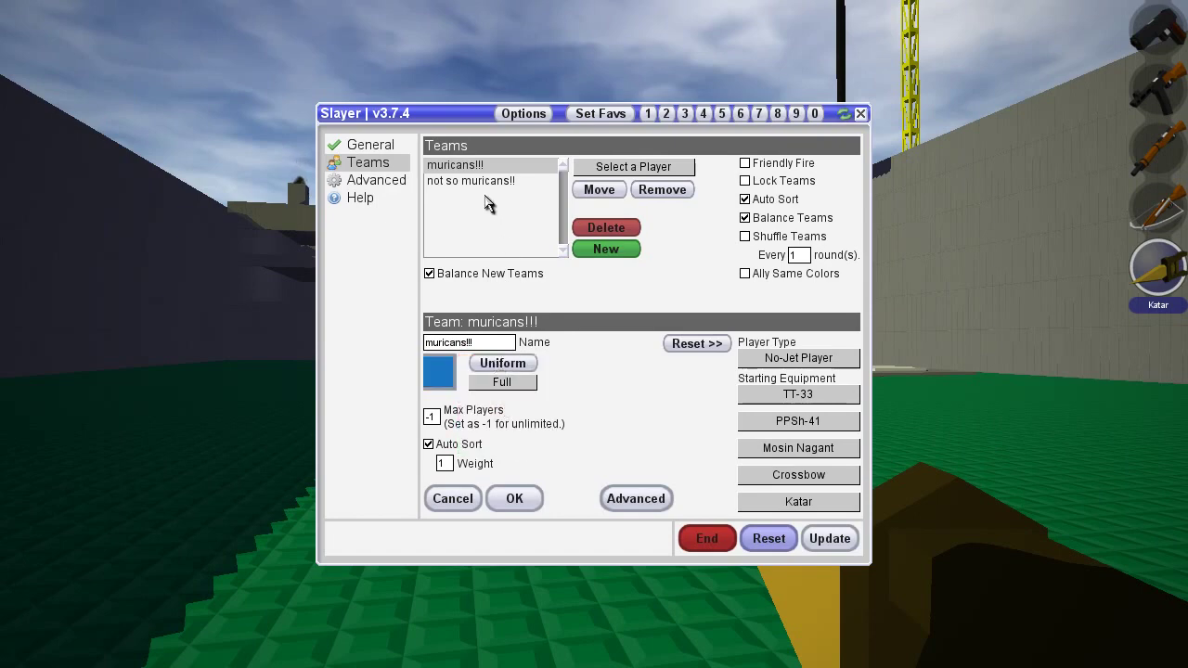
click(486, 182)
click(443, 372)
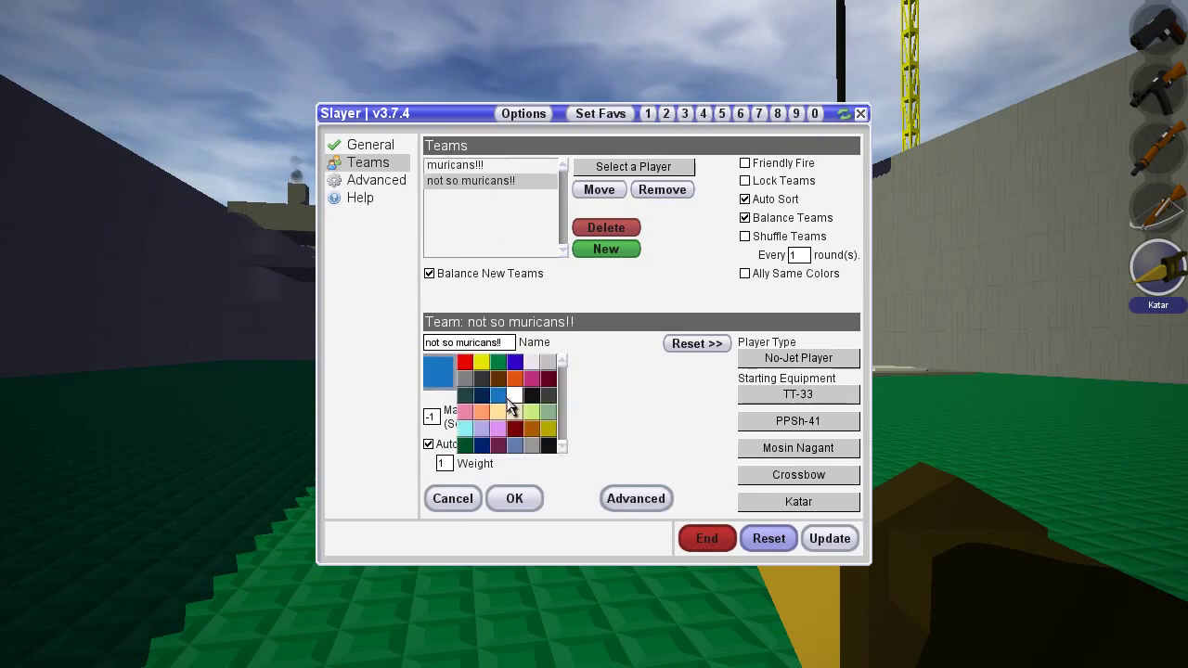
click(464, 361)
click(492, 167)
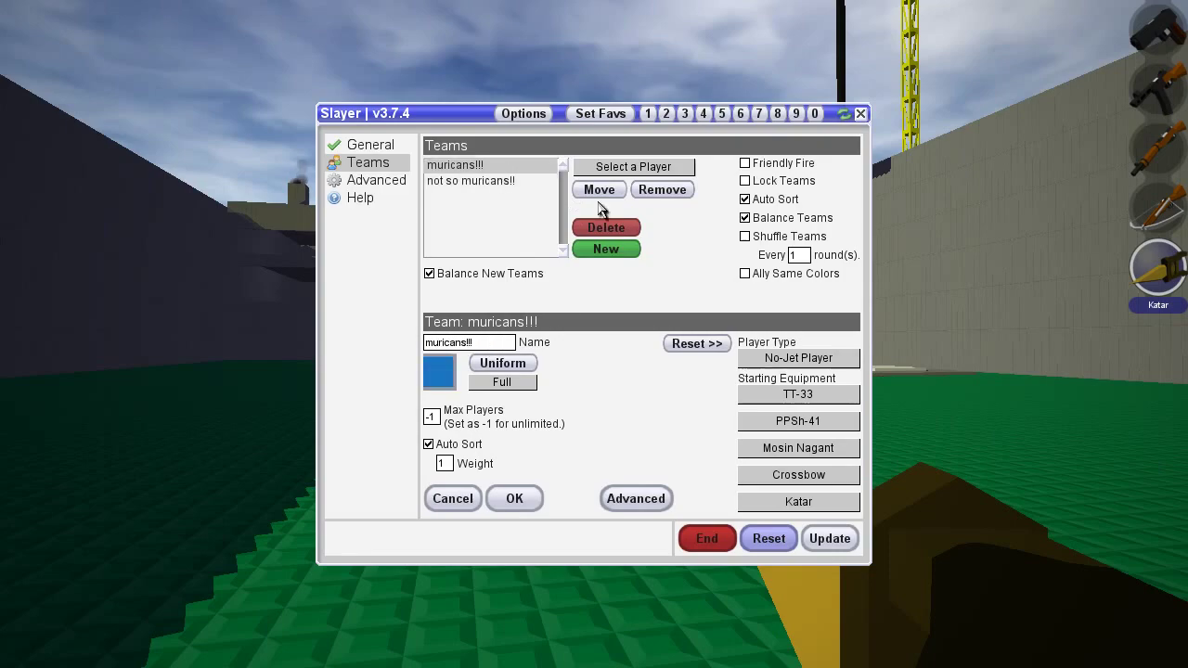
- Apply the team colours, then reopen Slayer Teams and open muricans!!!'s uniform mode choices
click(846, 540)
key(w)
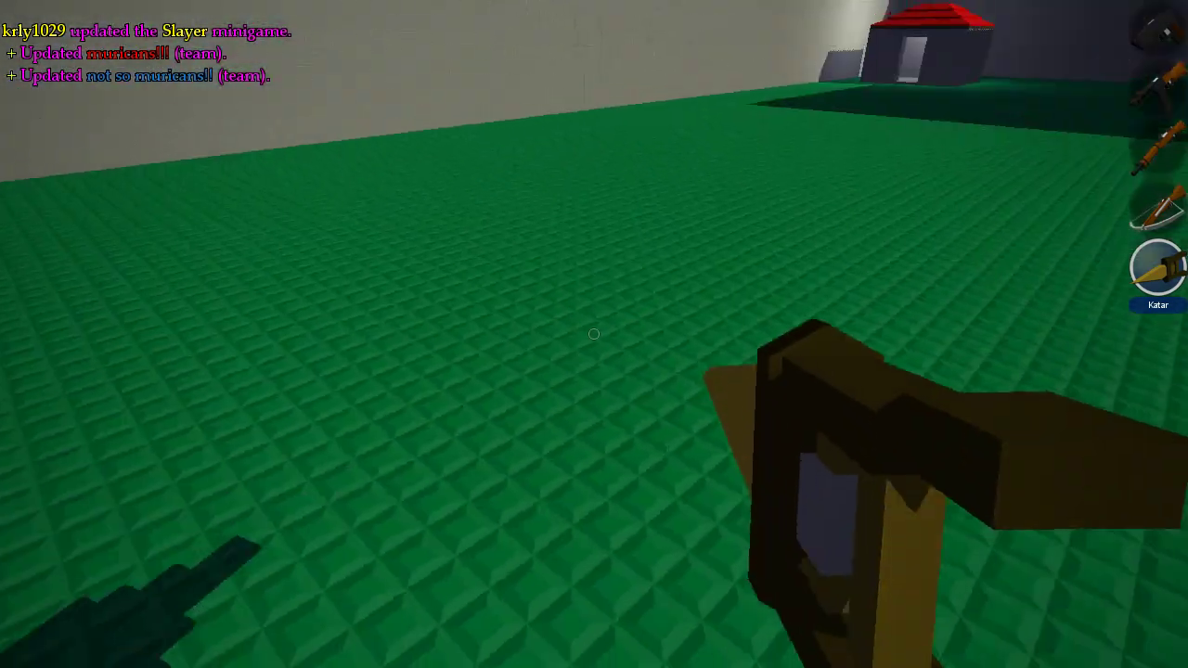
key(Escape)
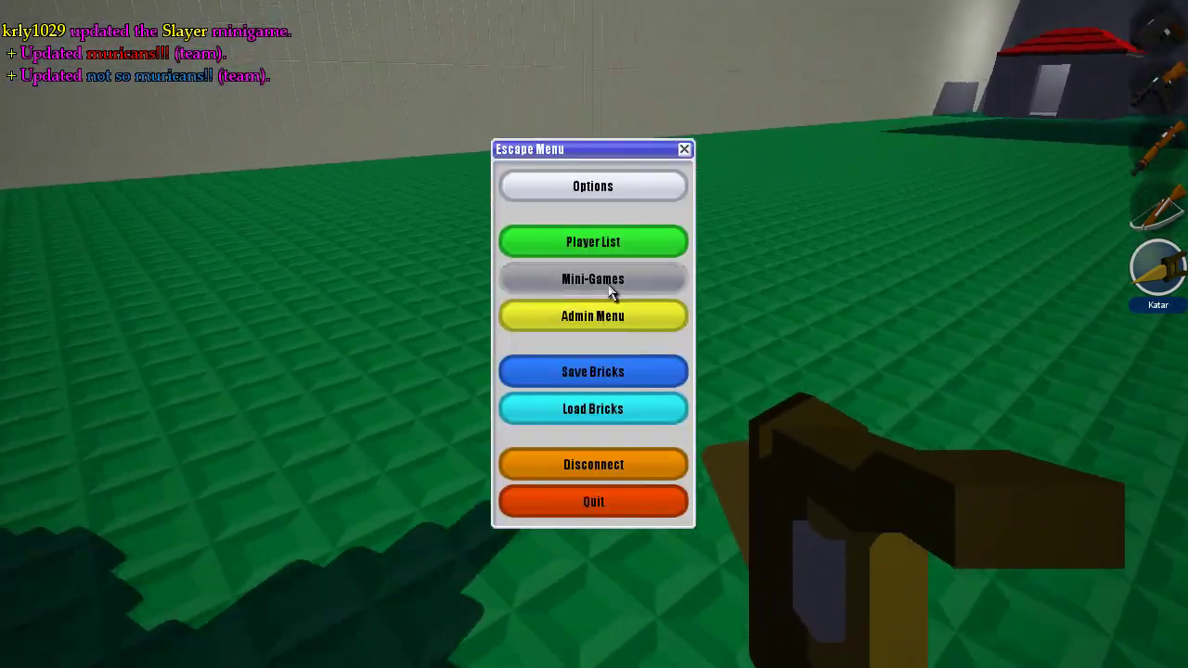
click(615, 297)
click(835, 417)
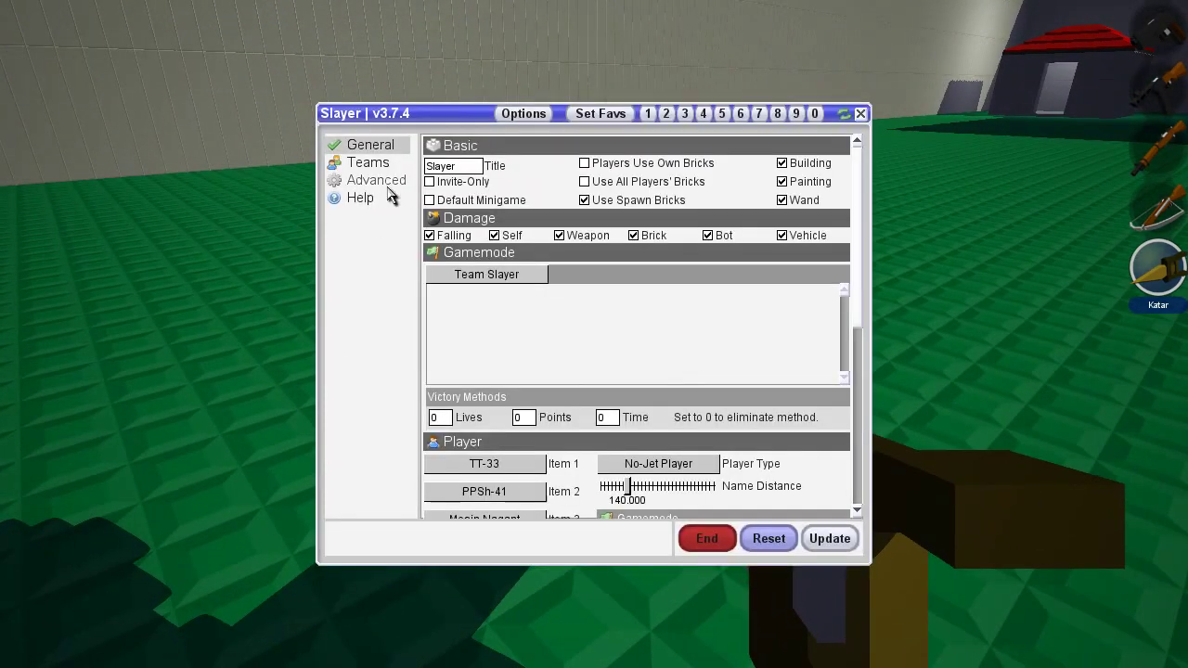
click(367, 163)
double_click(455, 165)
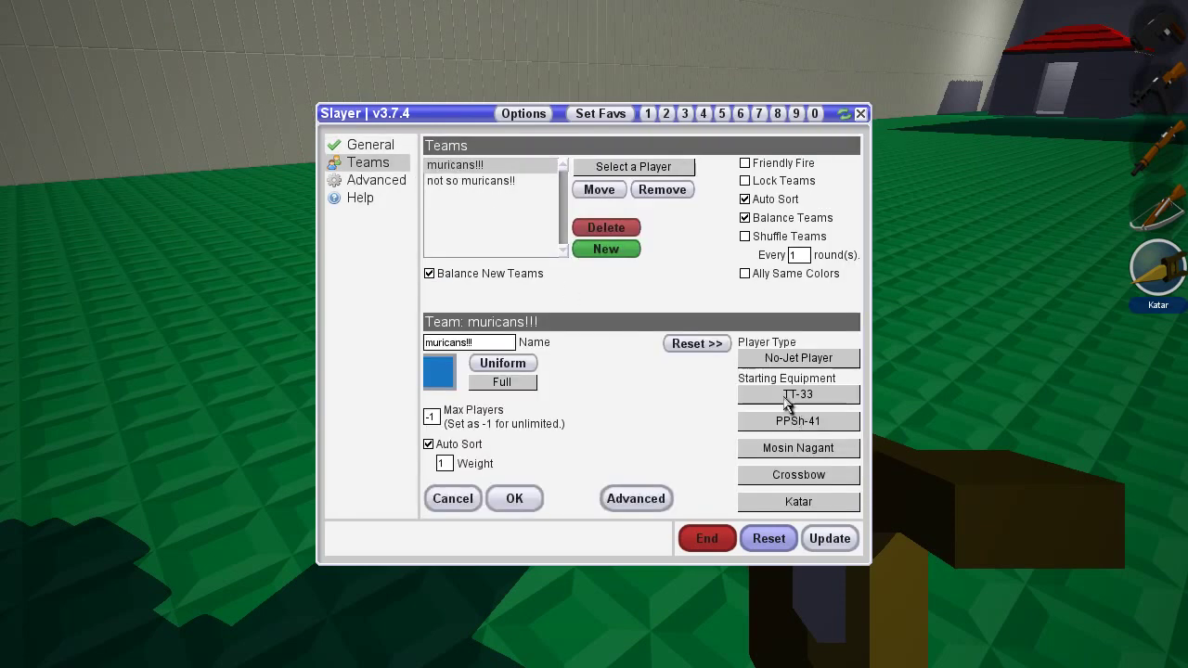
click(506, 381)
- Set muricans!!! uniform mode to Custom and try saved outfits 1–4 in the editor
click(509, 445)
click(503, 364)
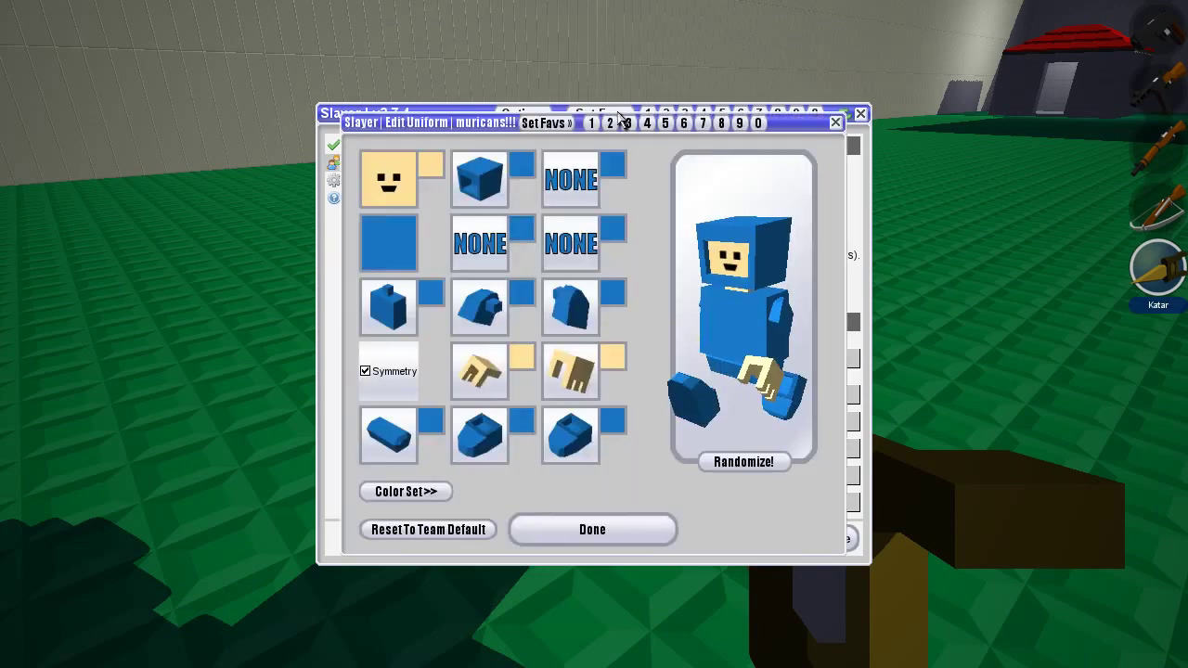
click(629, 124)
click(592, 126)
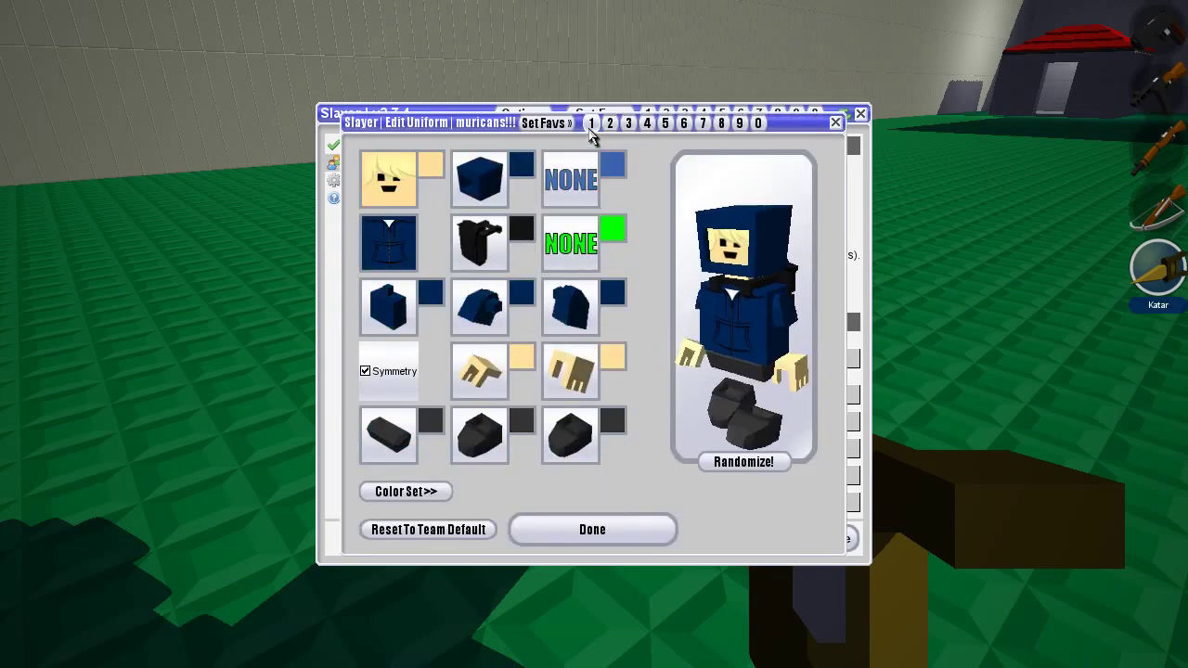
click(610, 126)
click(629, 126)
click(646, 126)
click(610, 126)
- Try saved outfits 5–9, then settle on the police outfit
click(667, 125)
click(684, 125)
click(703, 125)
click(723, 126)
click(739, 125)
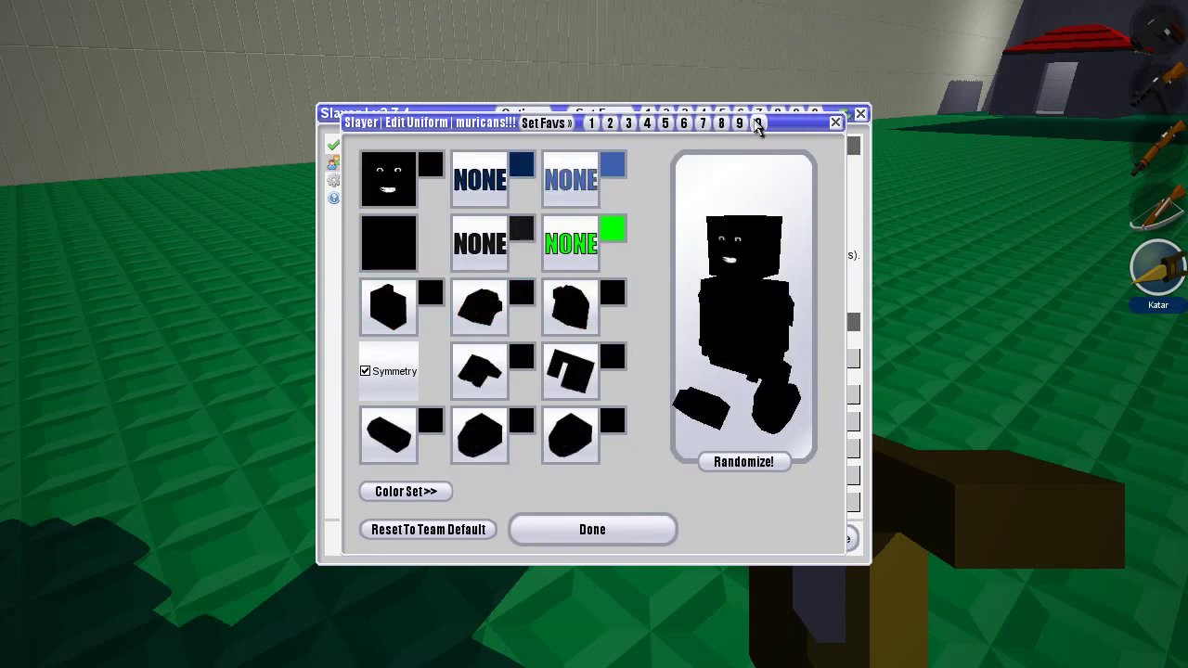
click(609, 126)
click(629, 126)
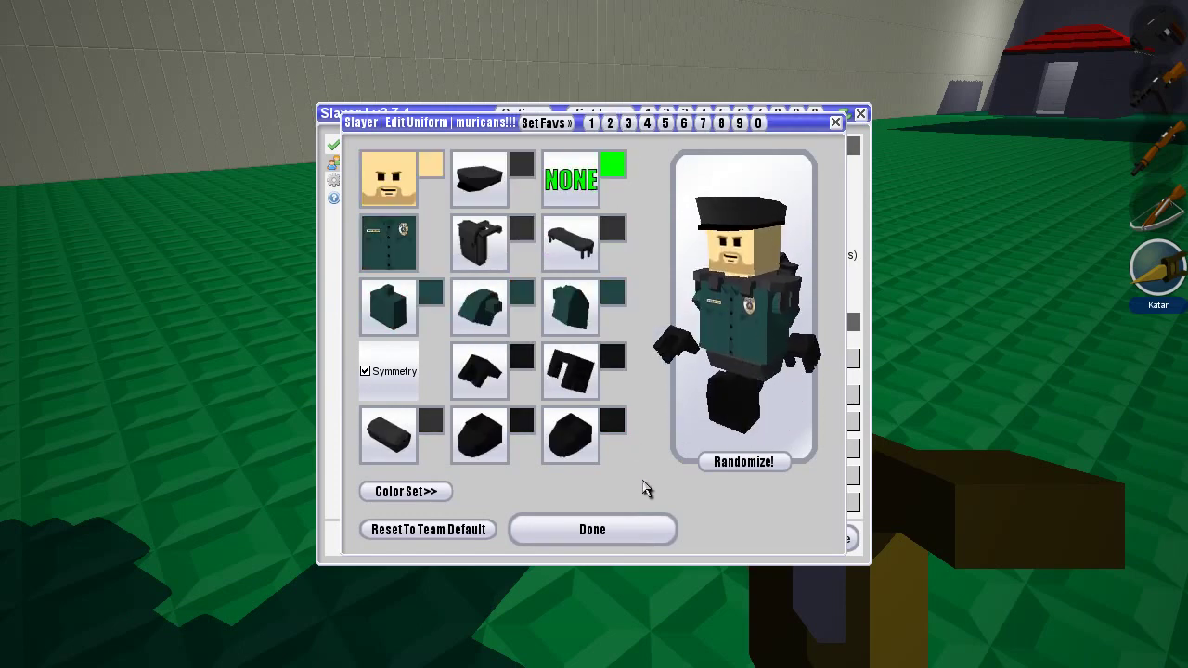
- Give the police uniform a plain smiley face and finish editing
click(387, 185)
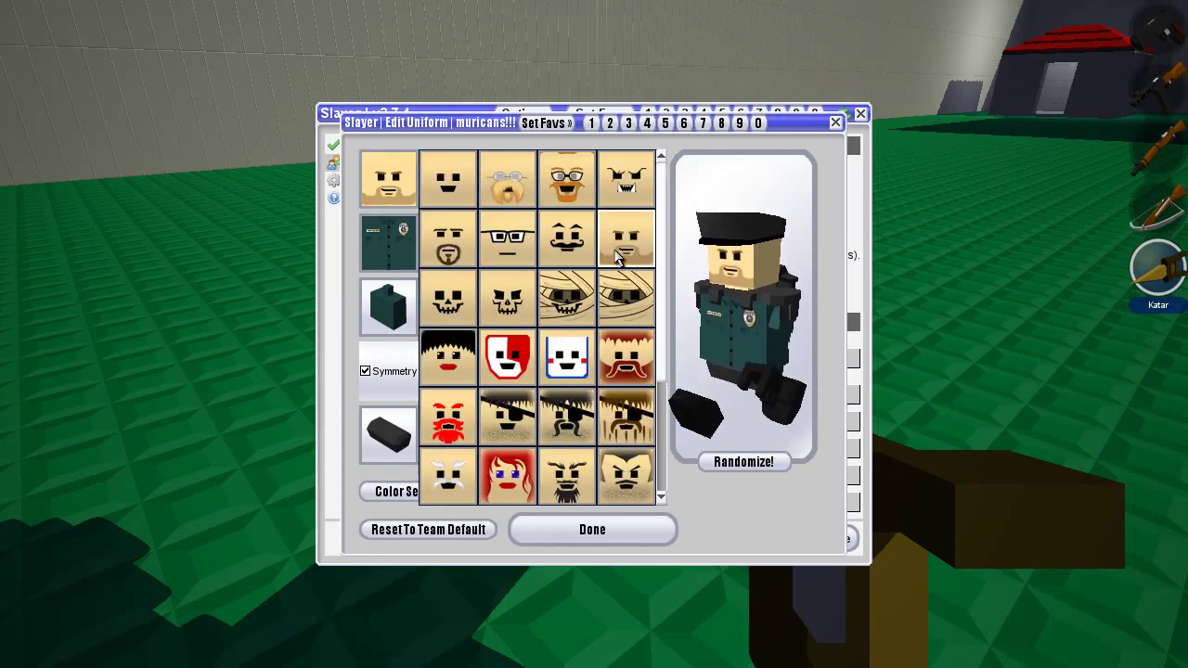
click(452, 203)
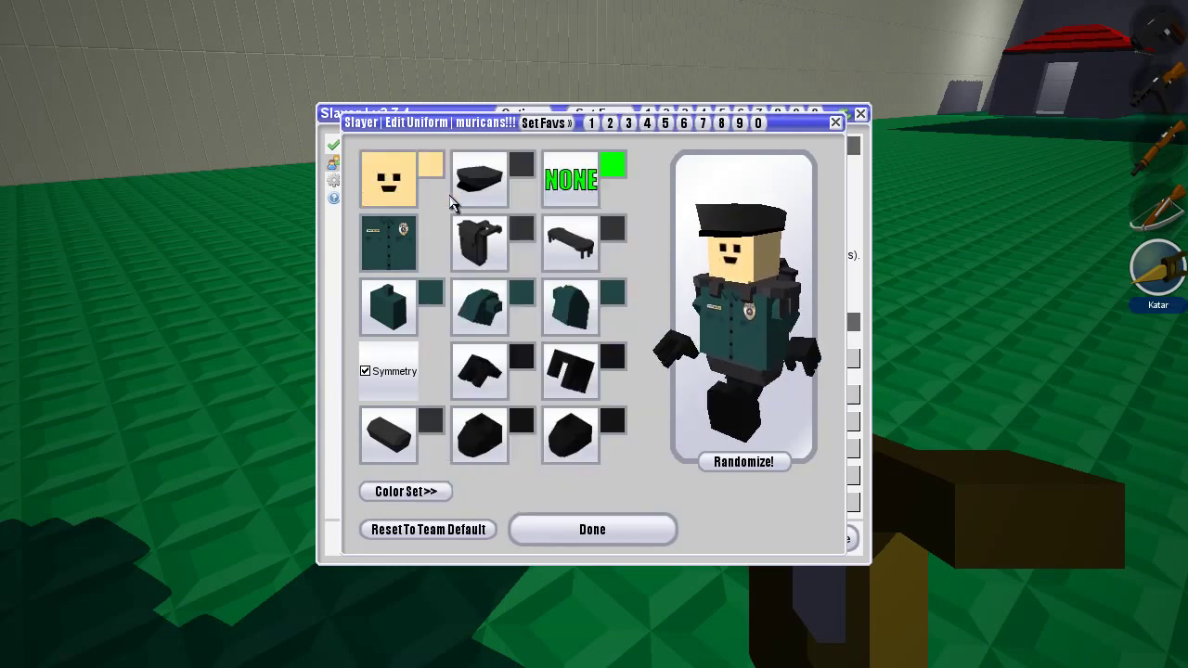
click(610, 529)
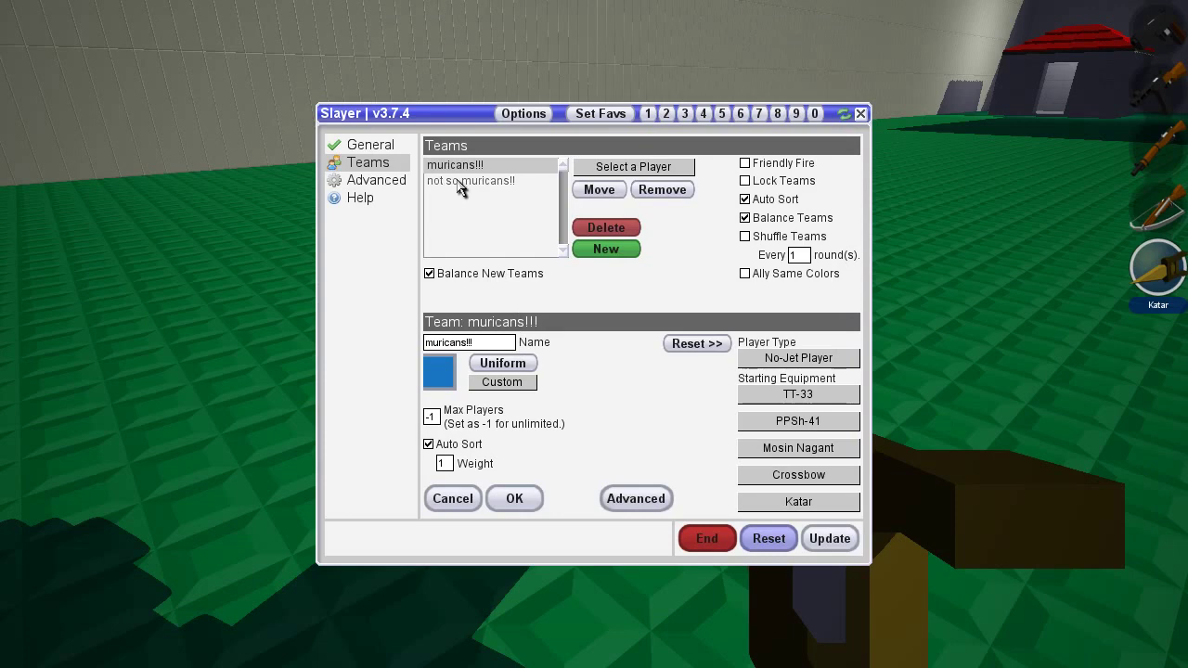
- Set the not so muricans!! team's uniform mode to Custom and open its editor
click(460, 183)
click(522, 384)
click(497, 444)
click(504, 366)
- Try the hoodie, pirate, police, robot and cap-and-jacket saved outfits
click(591, 123)
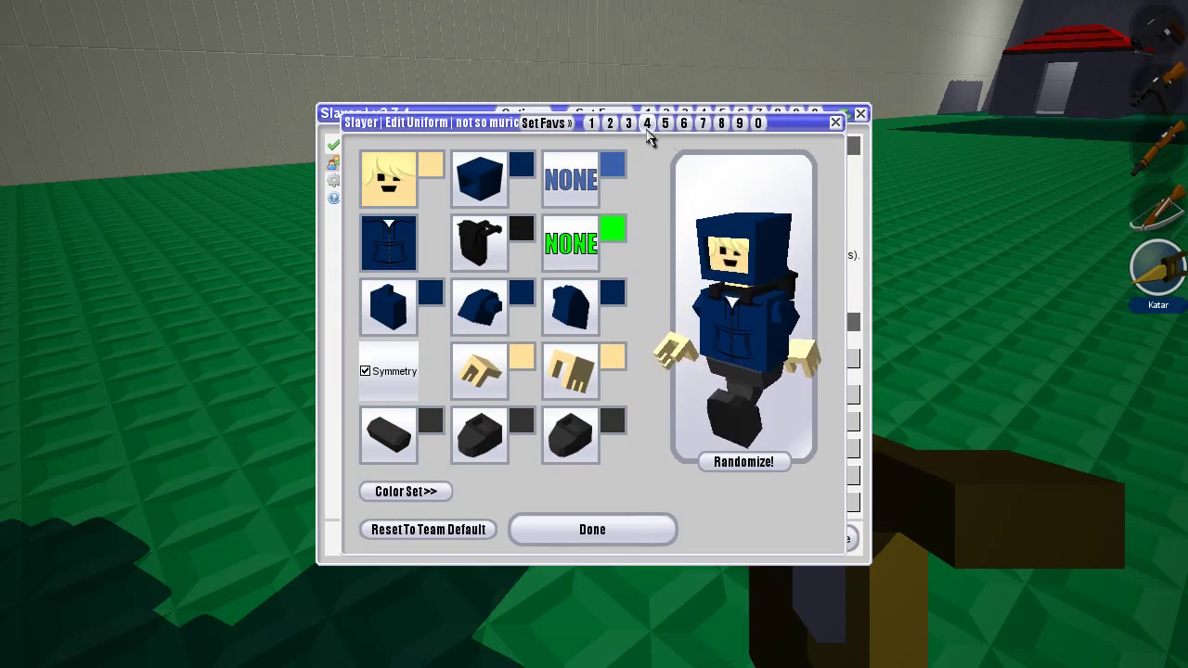
click(648, 125)
click(628, 125)
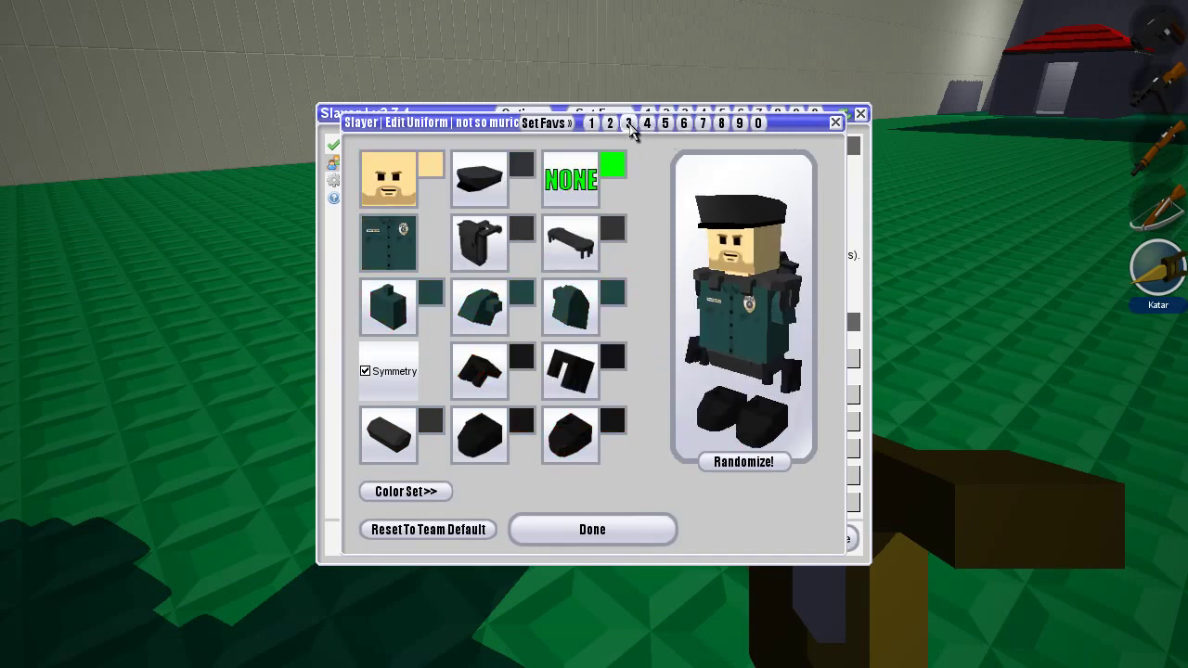
click(665, 125)
click(684, 125)
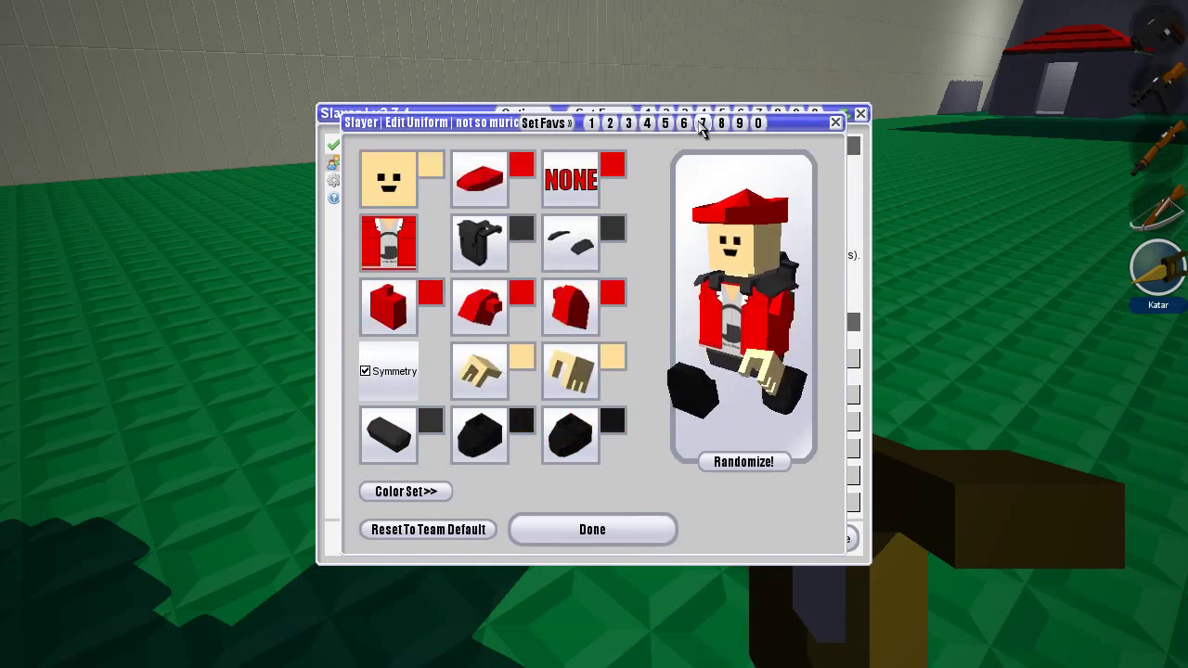
click(648, 125)
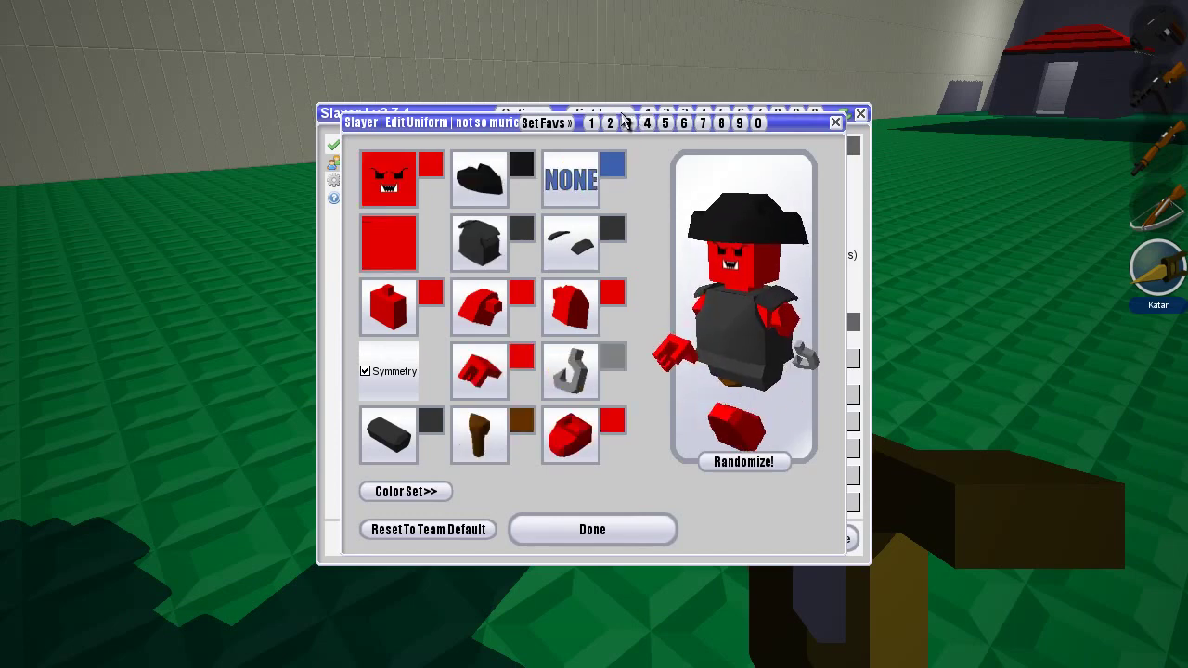
click(628, 124)
- Switch to the black pilot outfit and finish the not so muricans!! uniform
click(388, 186)
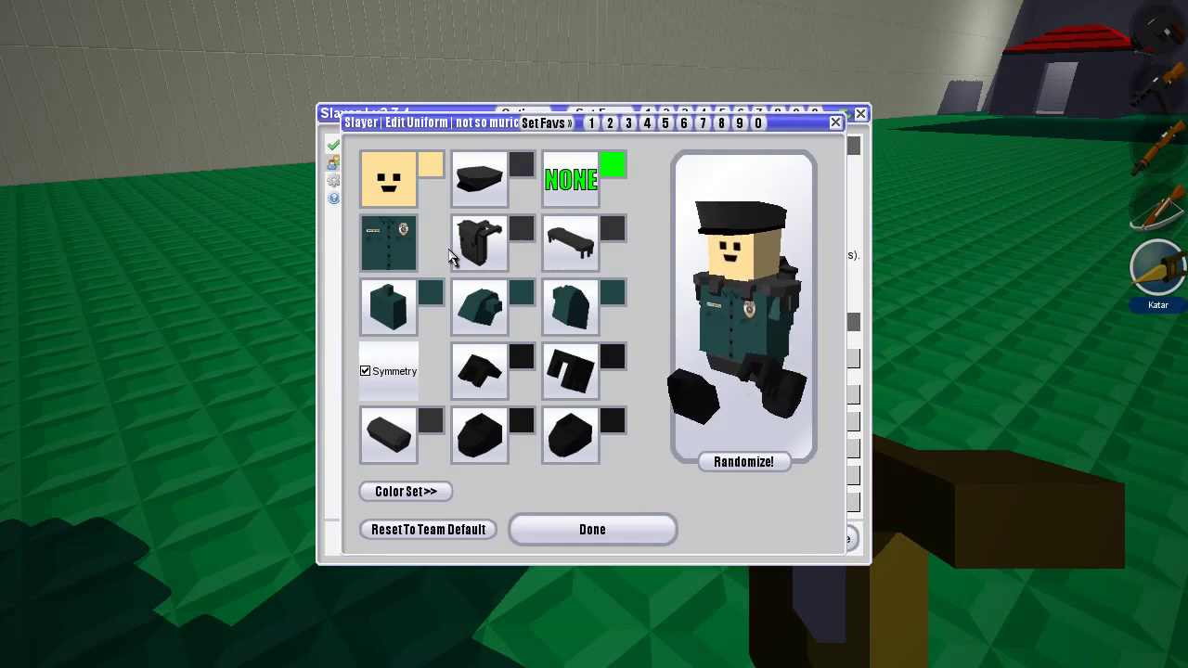
key(2)
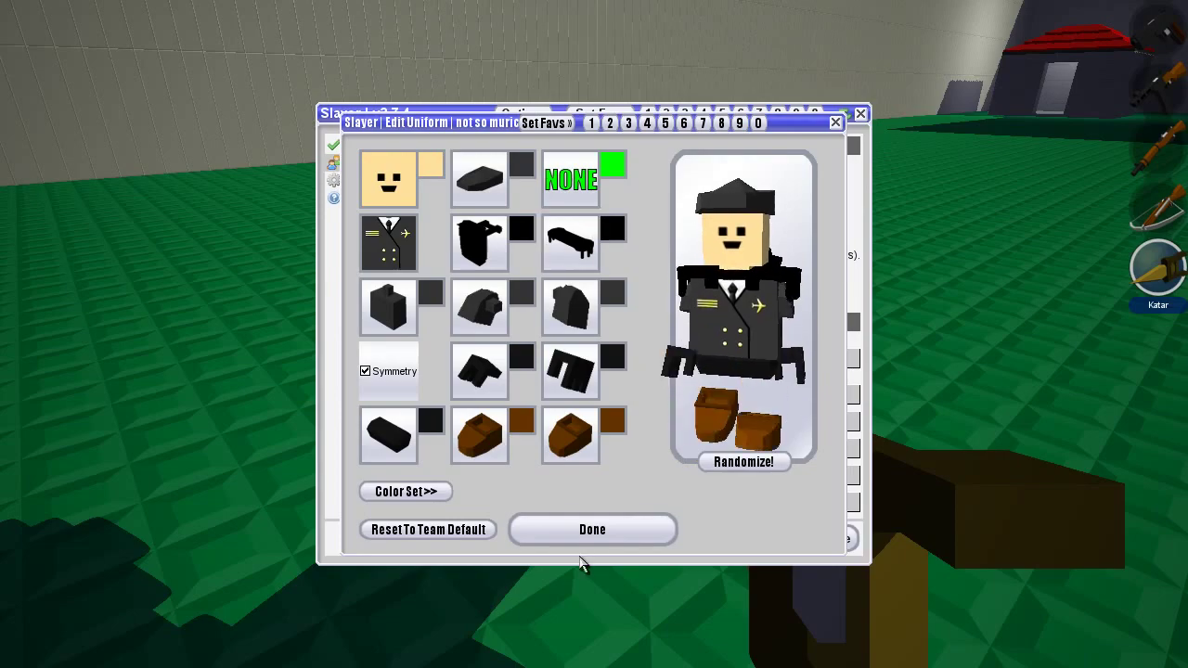
click(603, 540)
- Apply the team uniforms, respawn, and fire a test shot with the Mosin Nagant
click(828, 539)
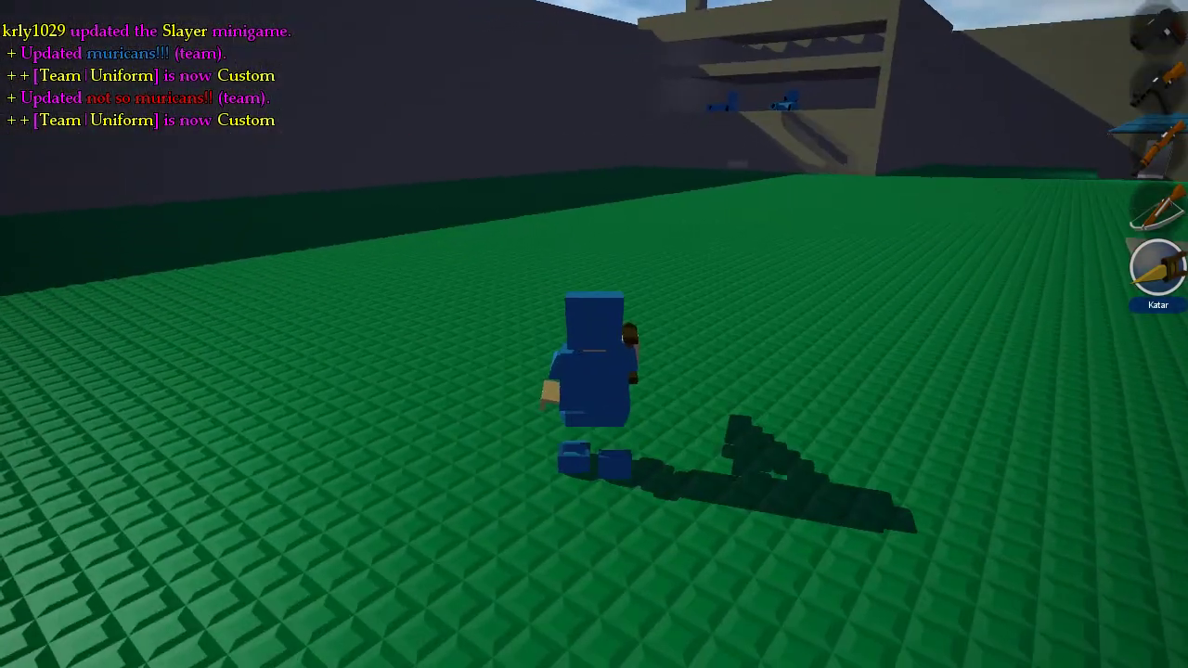
key(ctrl+k)
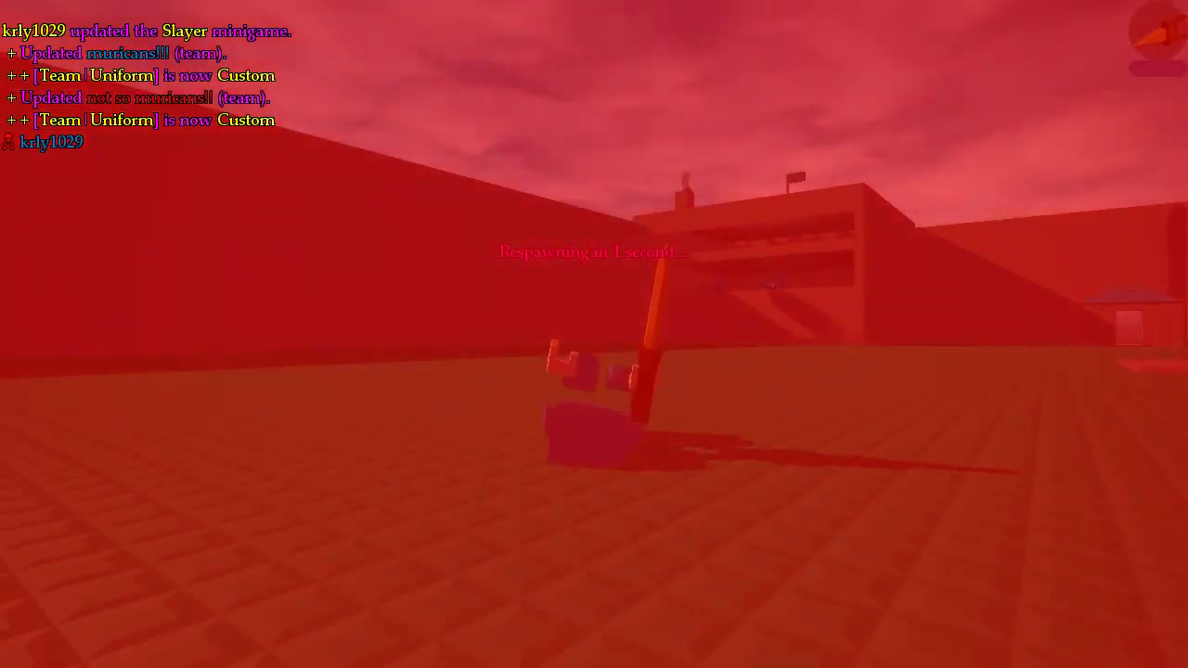
key(3)
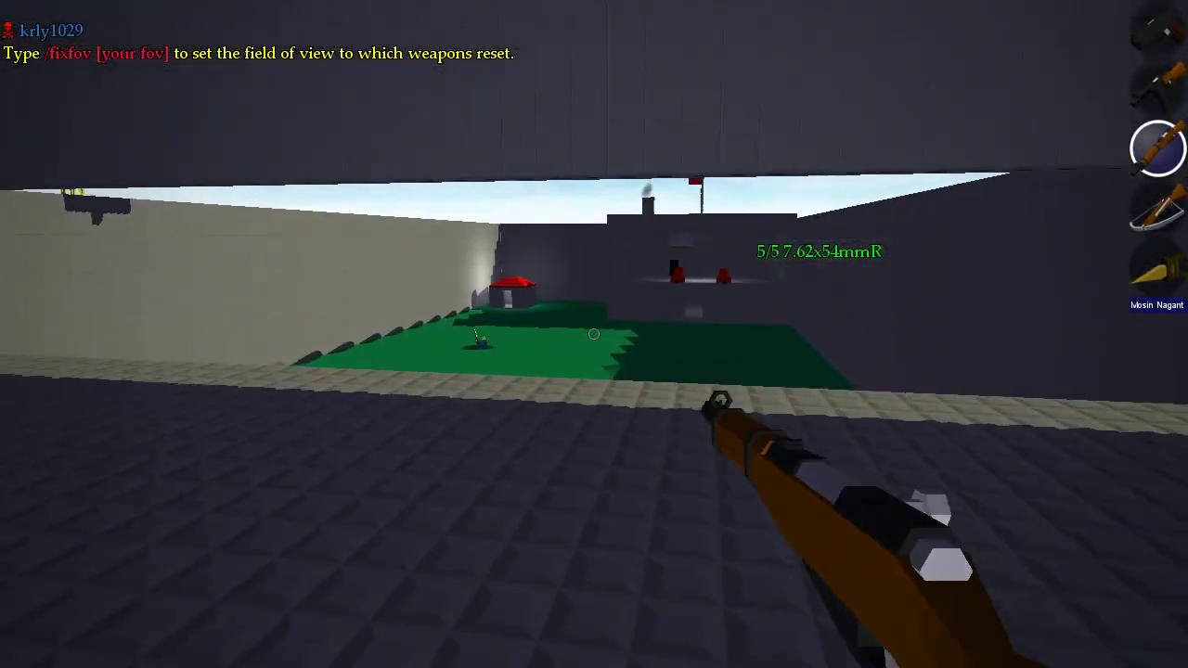
click(594, 334)
- Toggle to third person and back, reload the rifle, and open the game menu
key(w)
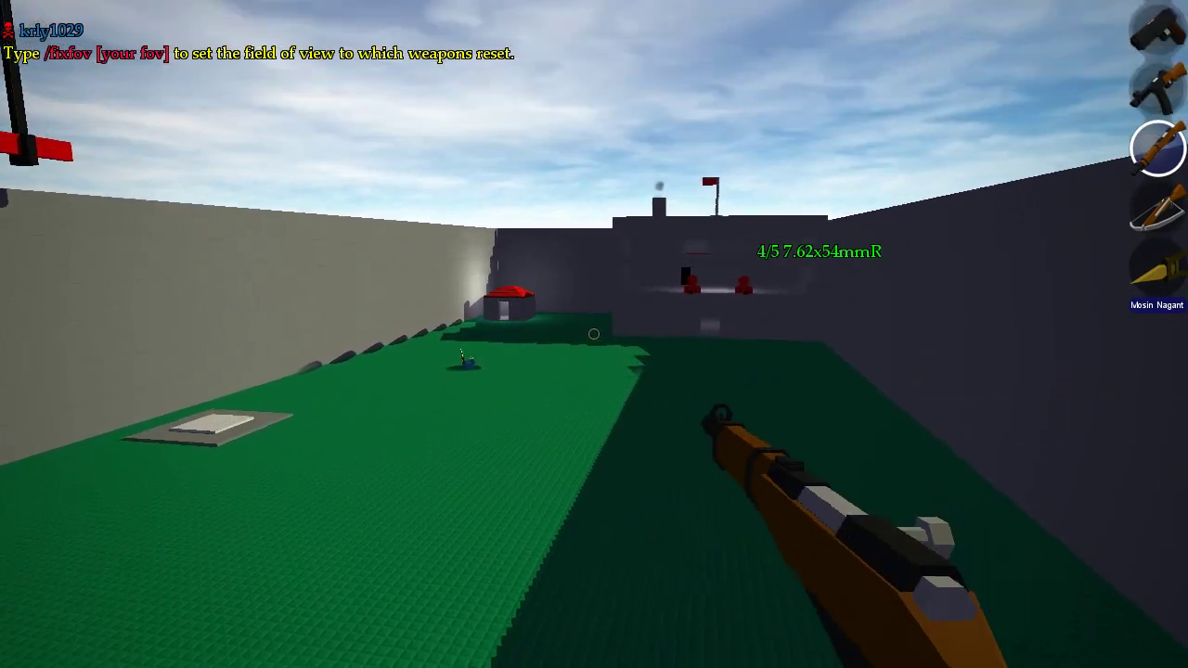
scroll(594, 334, down, 3)
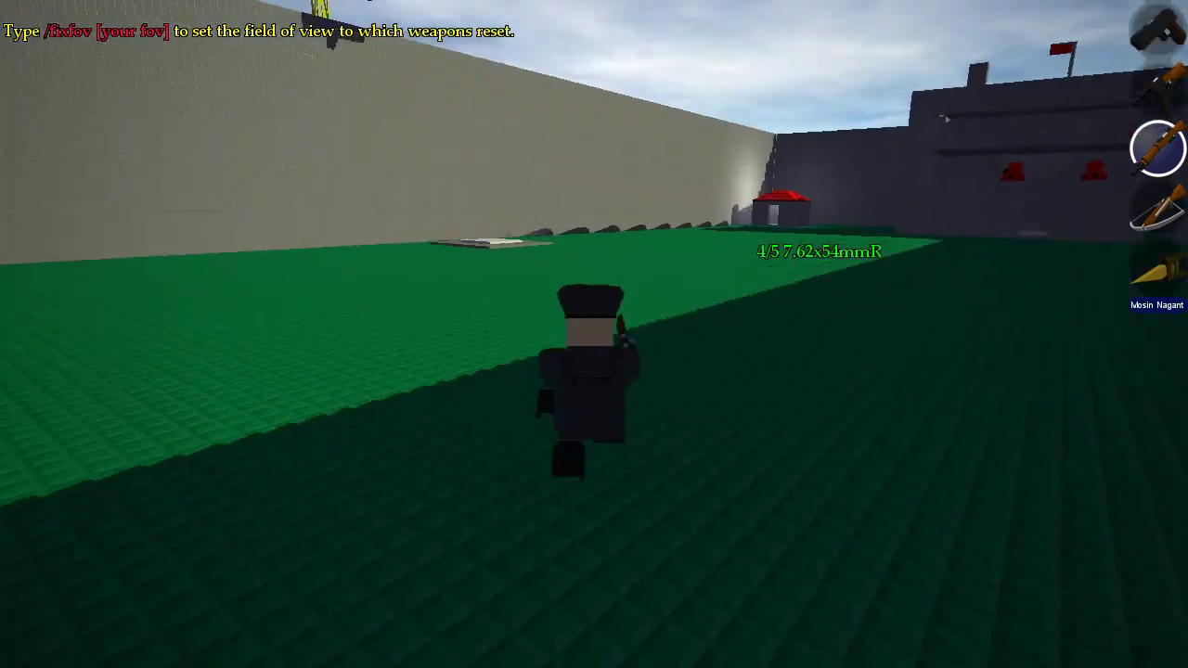
key(r)
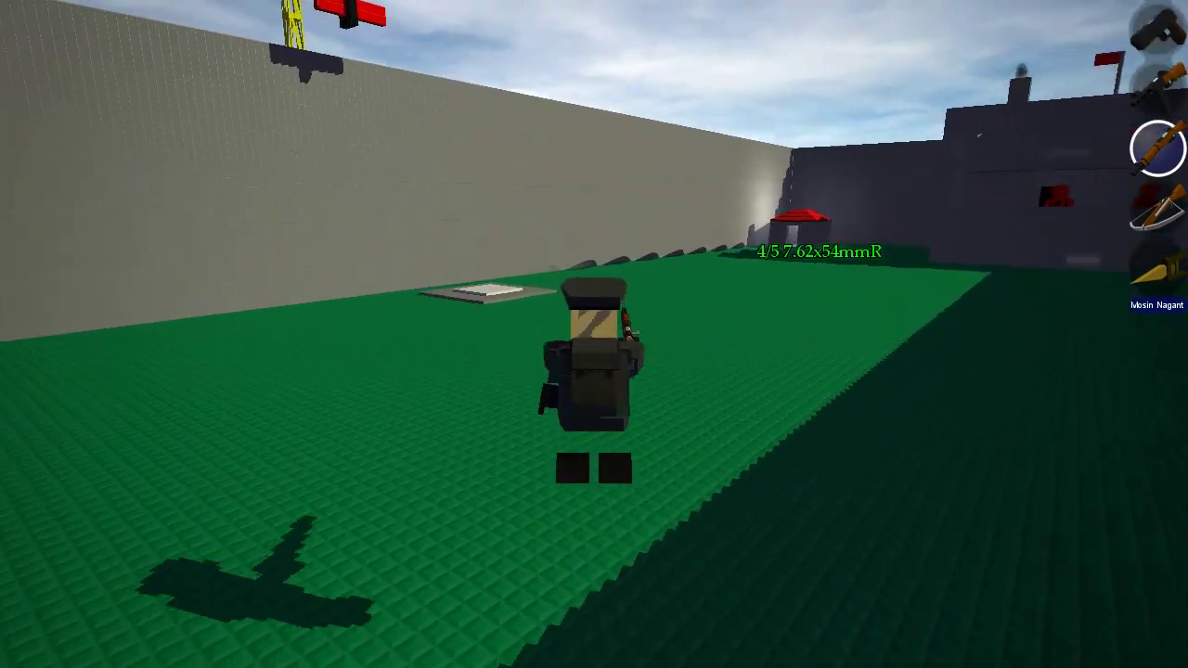
scroll(594, 334, up, 3)
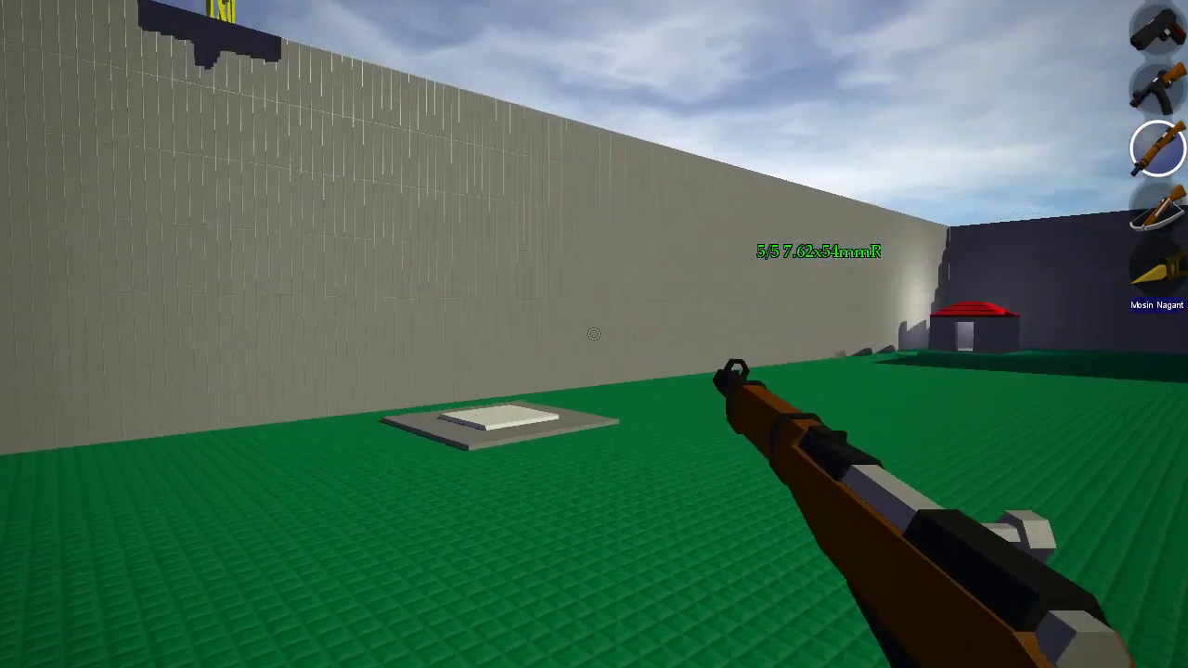
key(Escape)
- Open the Slayer Teams page and inspect muricans!!! and not so muricans!! in turn
click(567, 280)
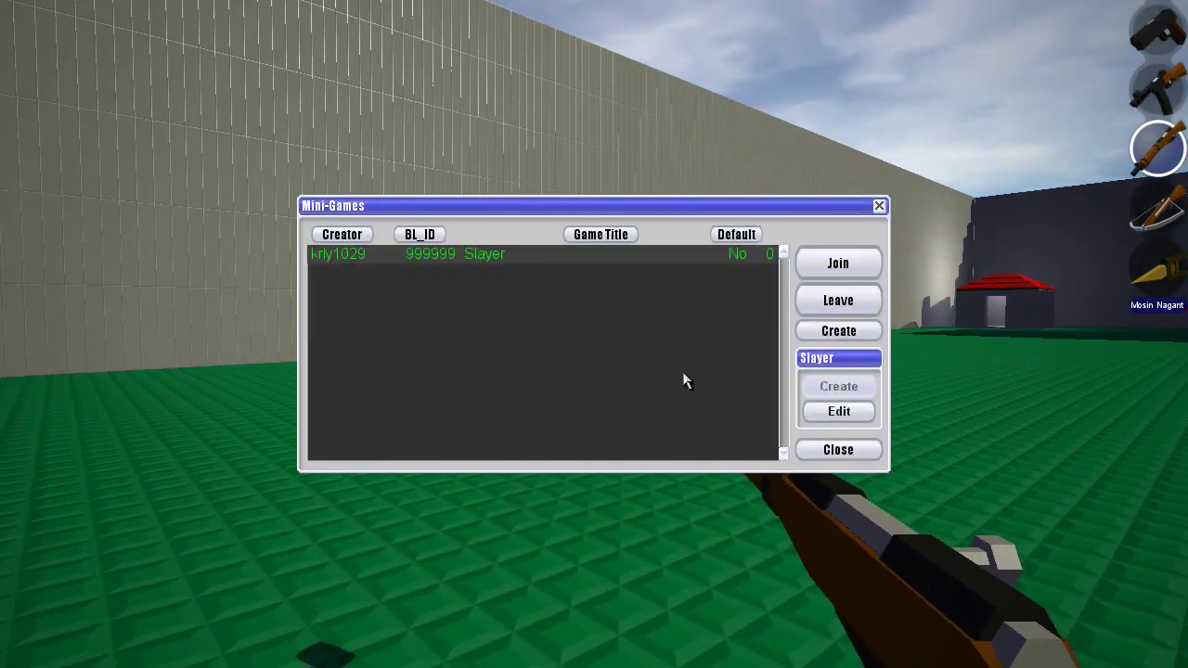
click(843, 411)
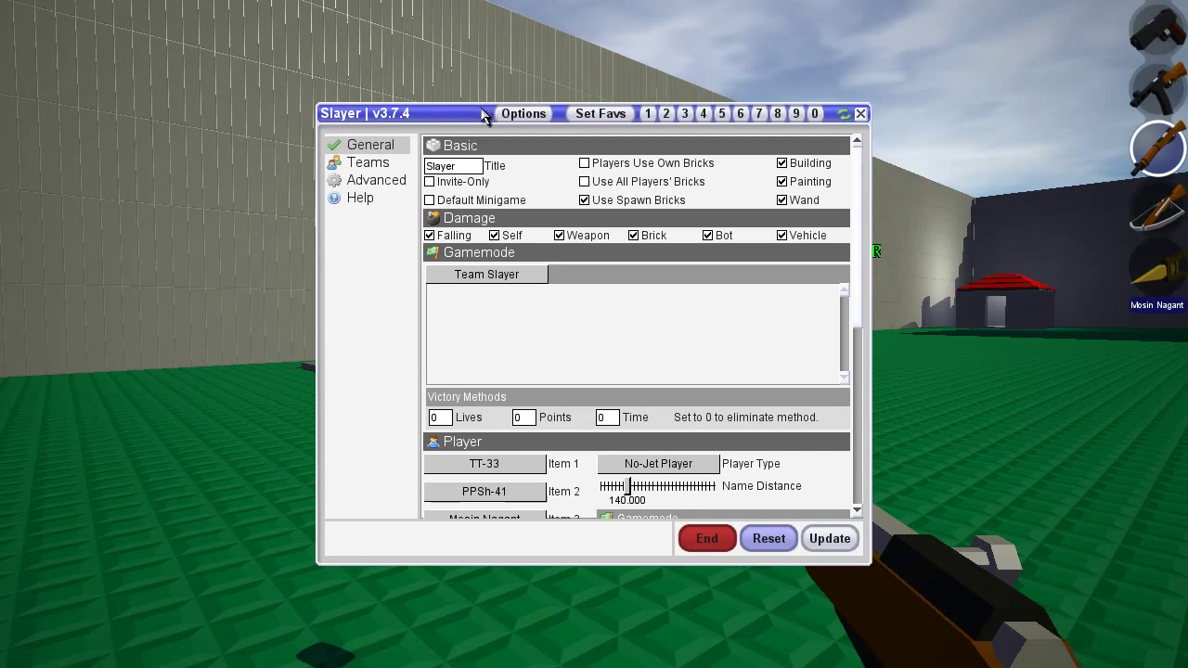
click(403, 163)
click(462, 167)
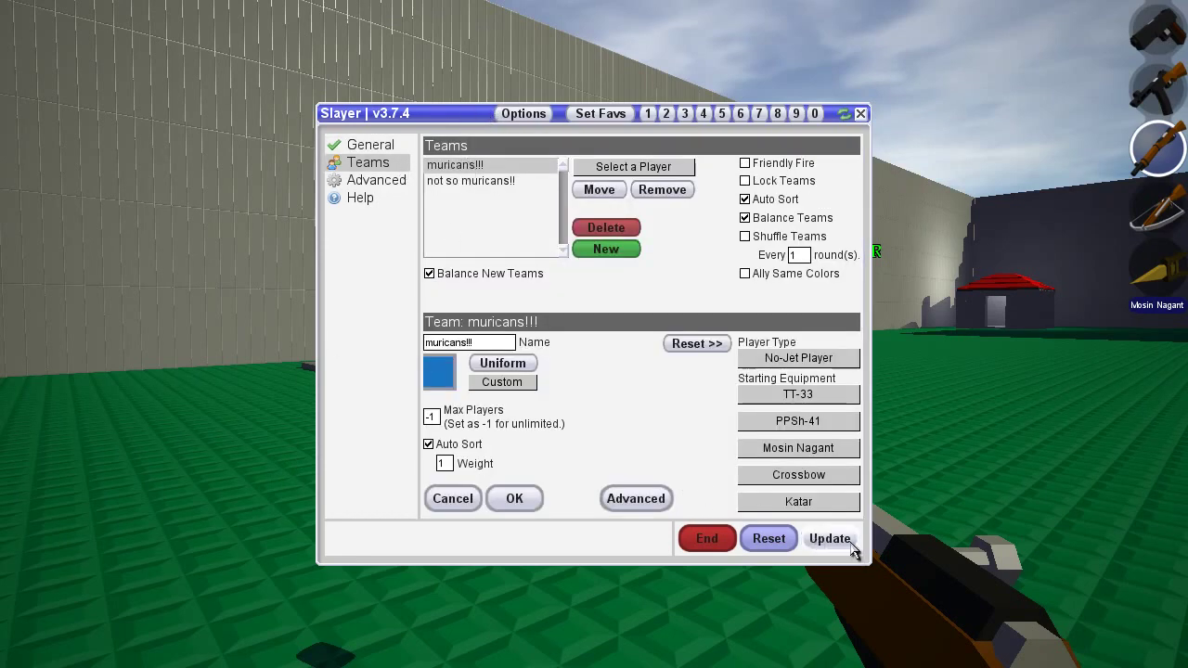
click(518, 182)
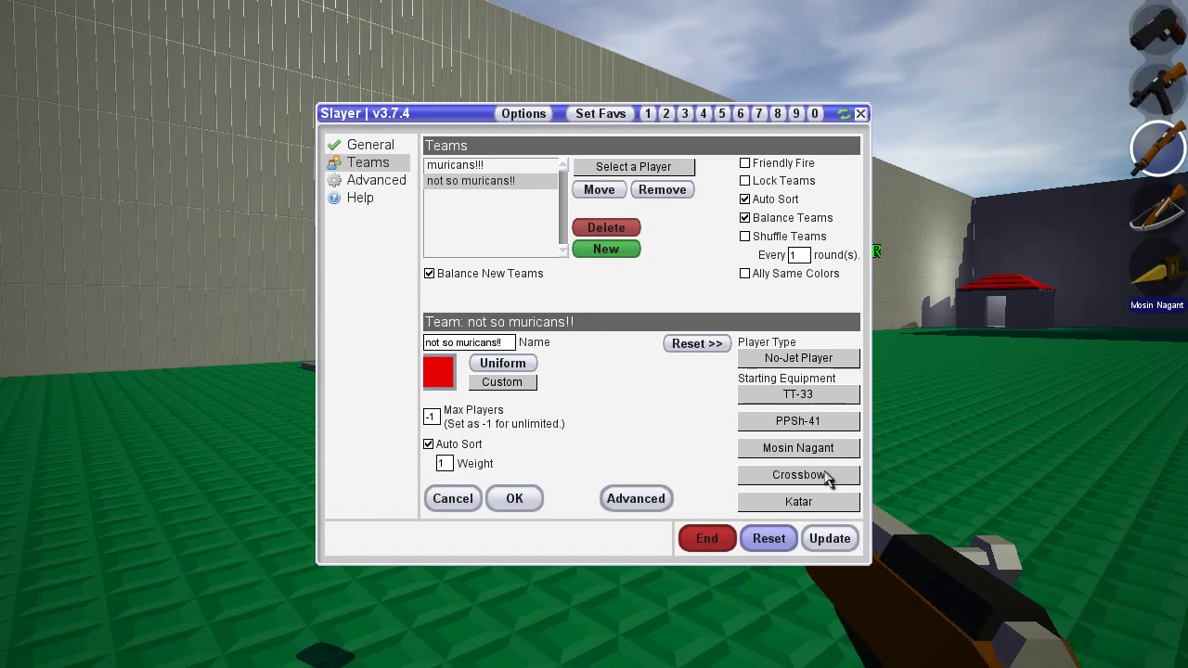
- Apply the minigame settings, then plant a Vehicle Spawn plate from the Special bricks on the field
click(822, 546)
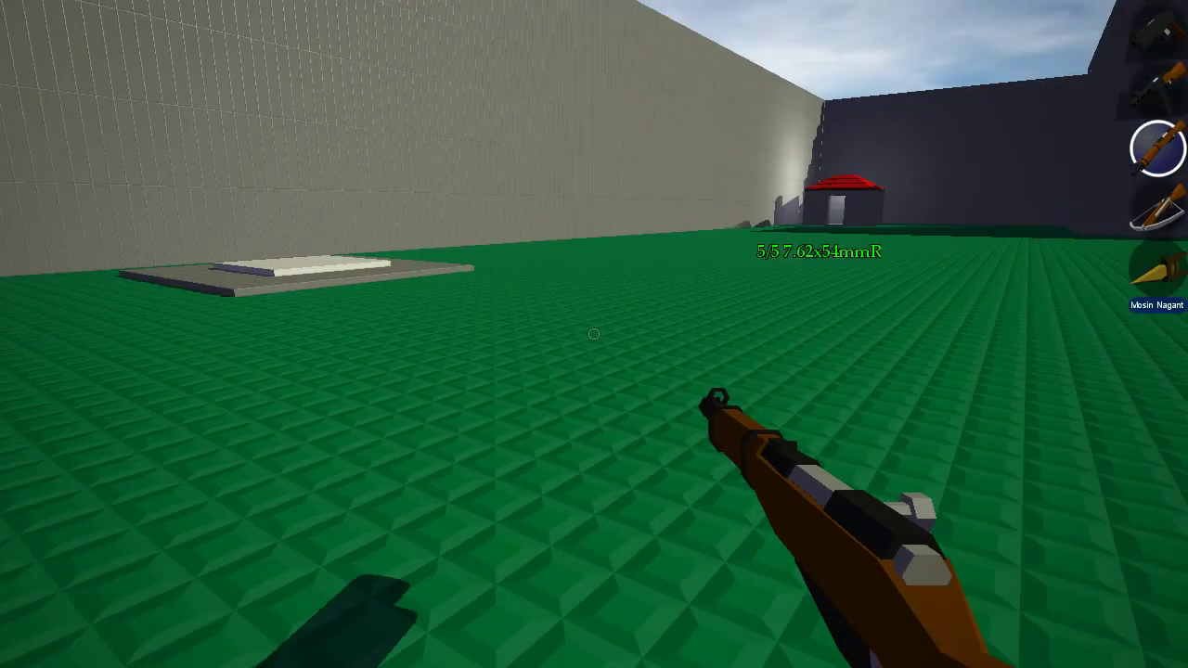
key(1)
key(2)
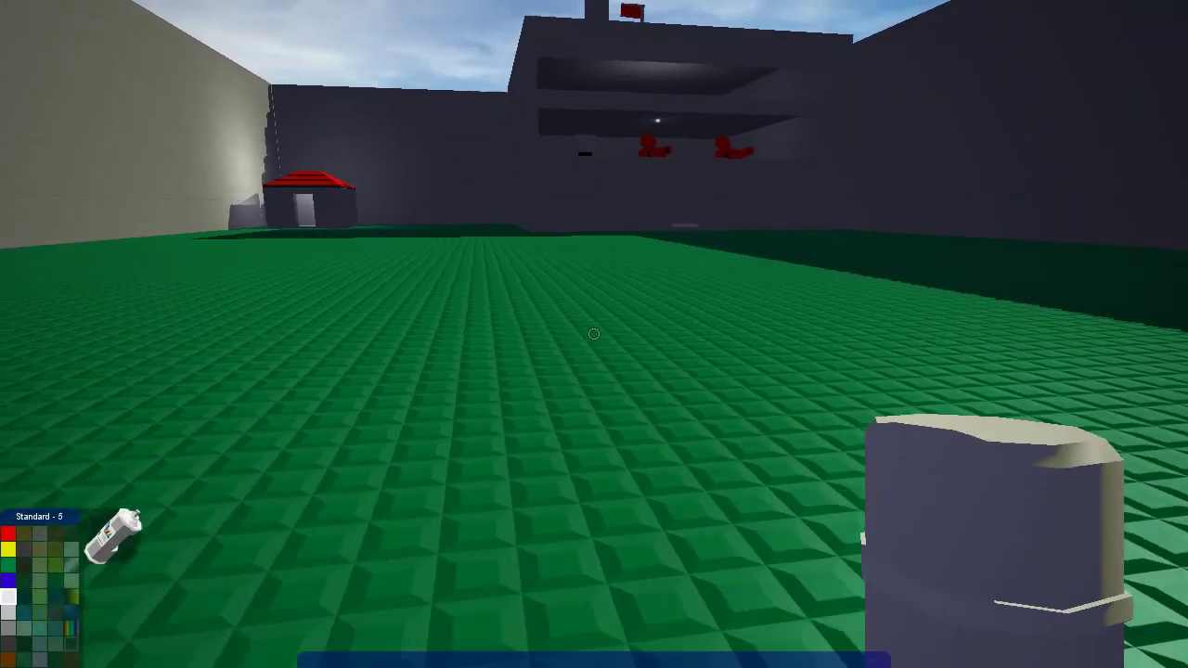
key(b)
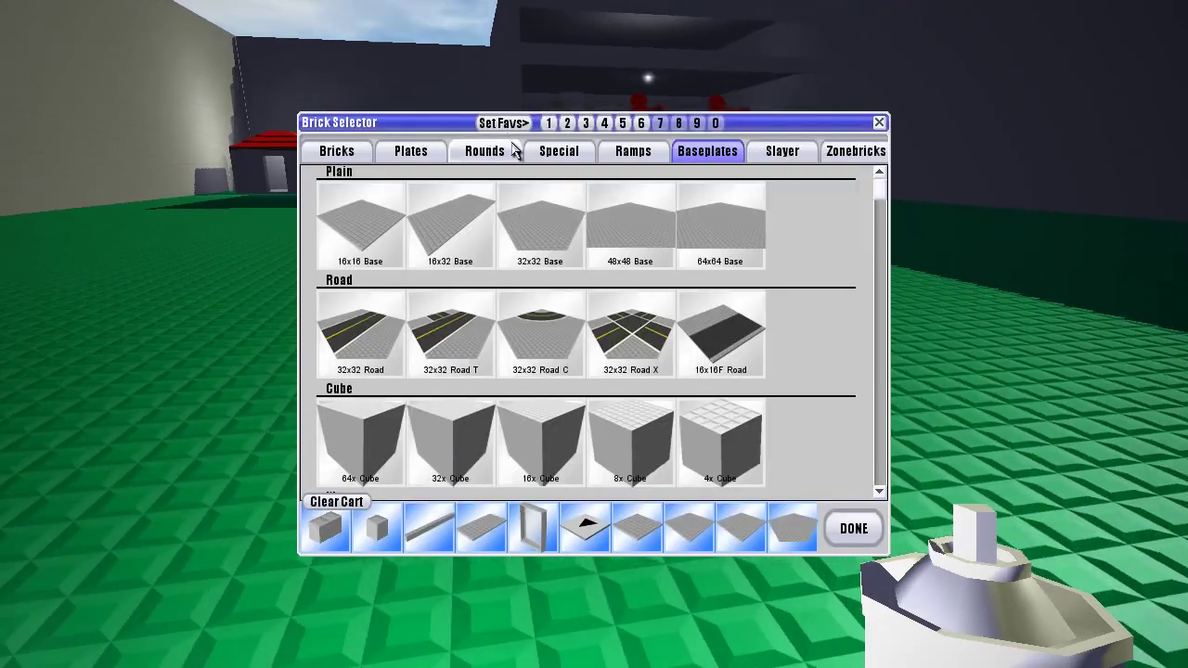
click(538, 160)
scroll(593, 372, down, 5)
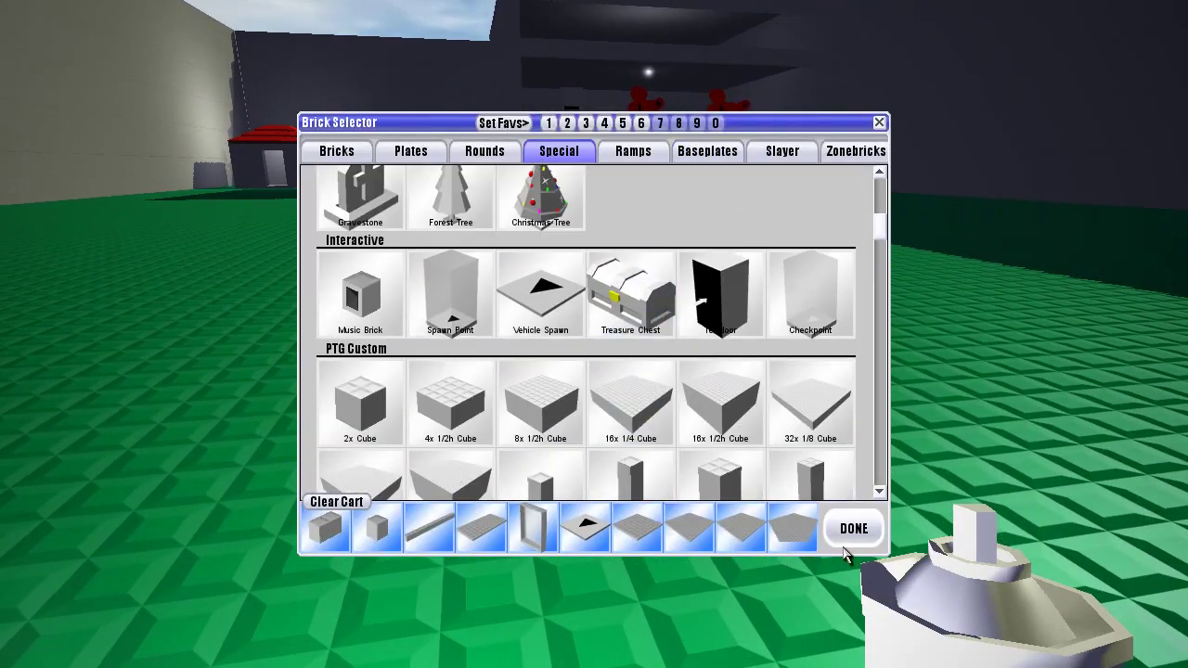
click(854, 528)
key(6)
click(594, 334)
key(Return)
- Switch back to the Mosin Nagant and end the Slayer minigame from its settings
key(q)
key(Escape)
click(634, 282)
click(832, 413)
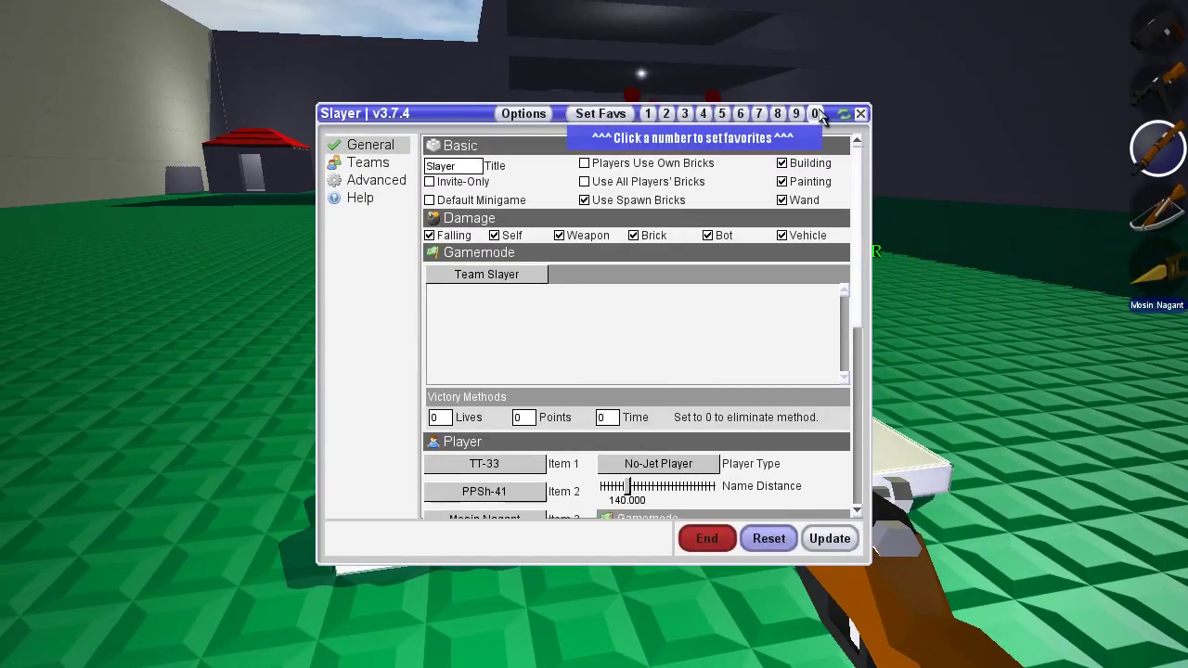
click(691, 537)
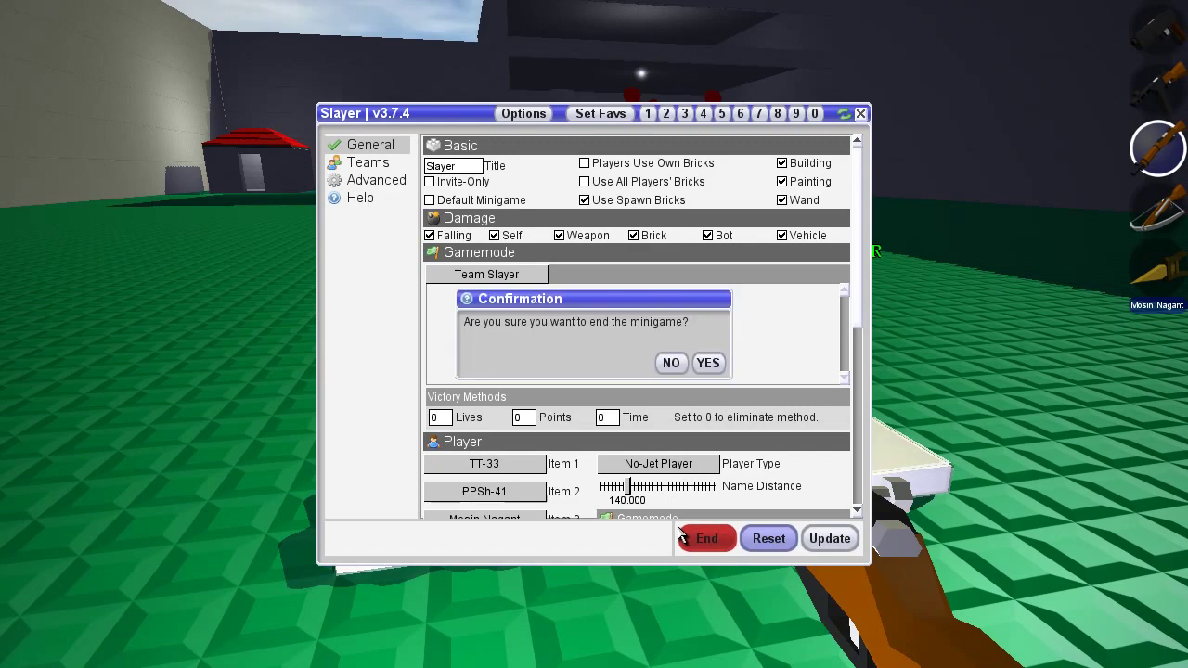
- Confirm ending the minigame and walk up to the vehicle spawn plate
click(709, 364)
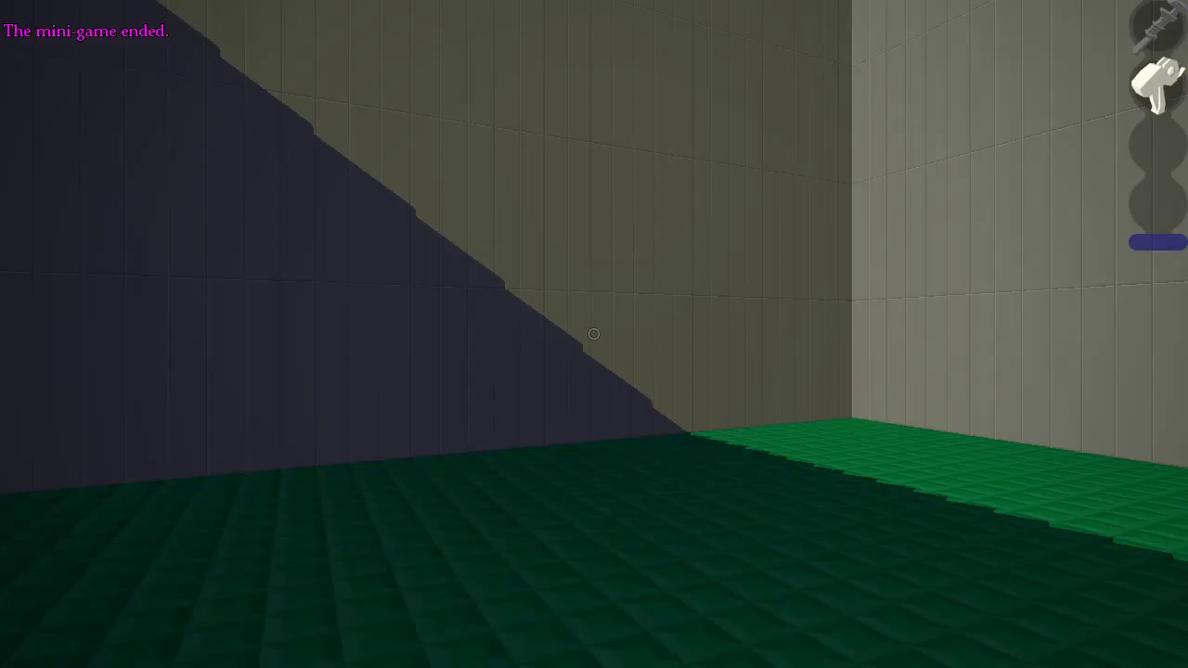
key(Escape)
key(Escape)
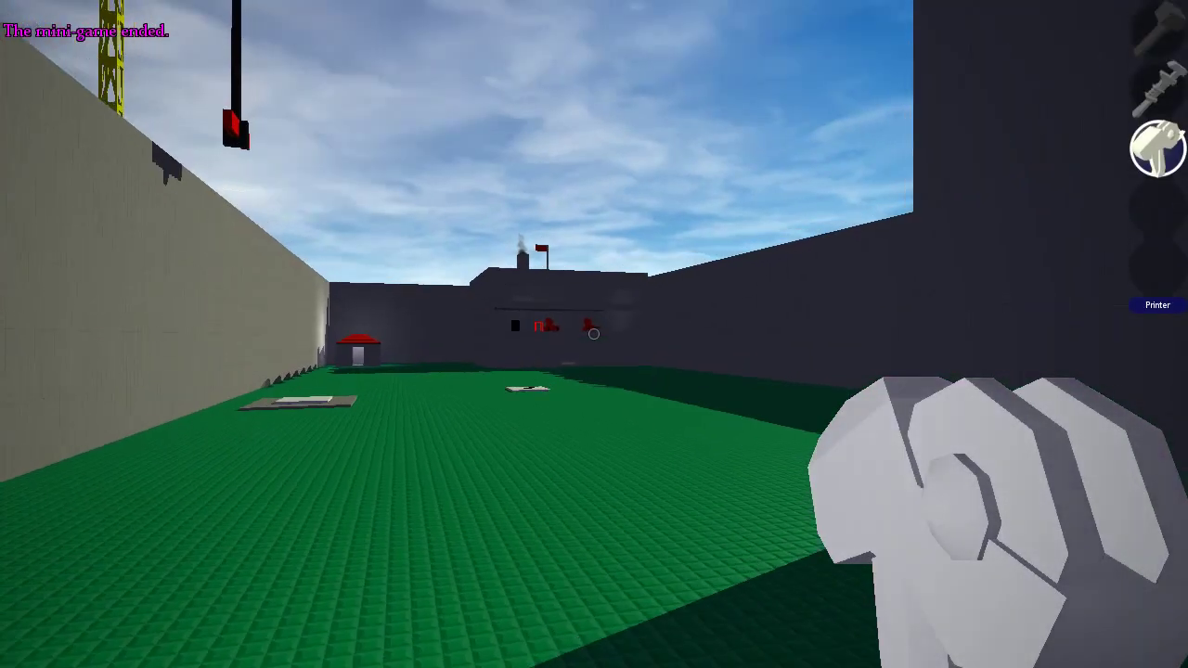
scroll(594, 334, up, 1)
key(w)
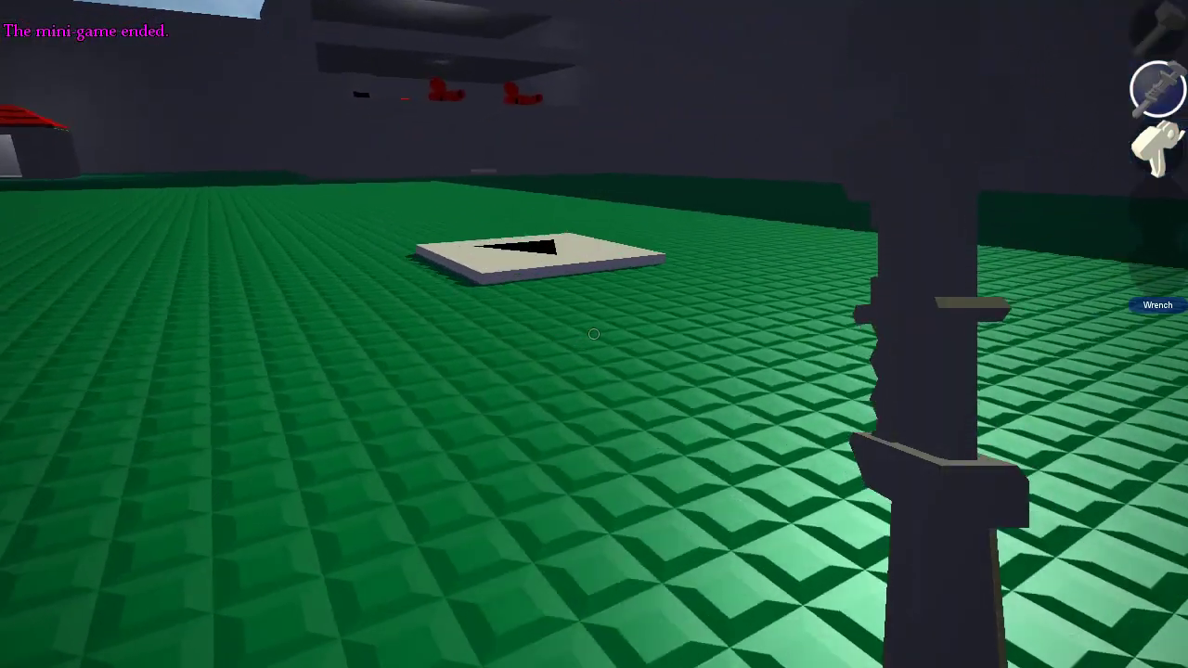
- Set the spawn plate's vehicle to Cannon Turret and test-ride the spawned turret
click(594, 334)
click(648, 271)
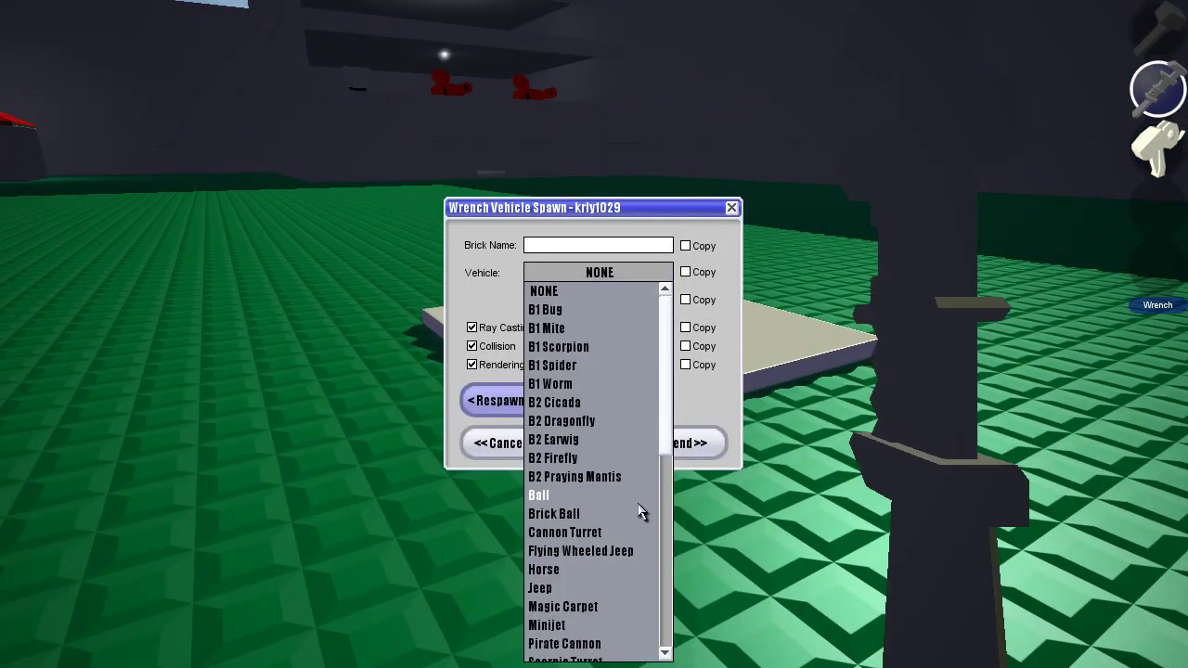
click(617, 533)
click(689, 442)
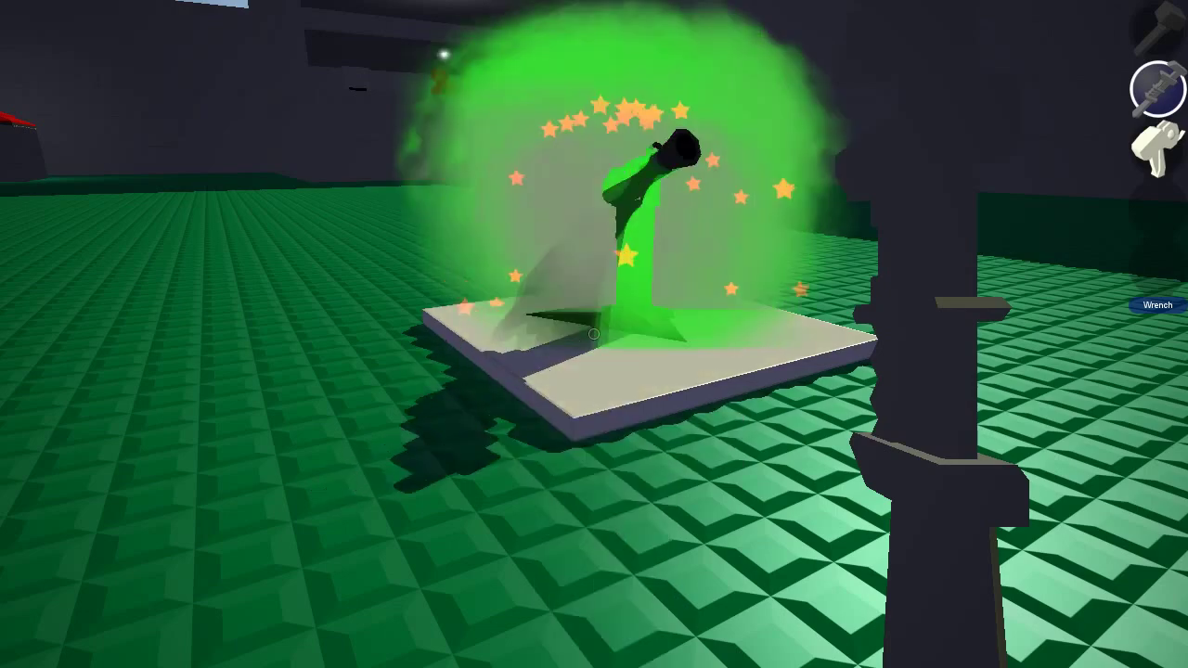
key(w)
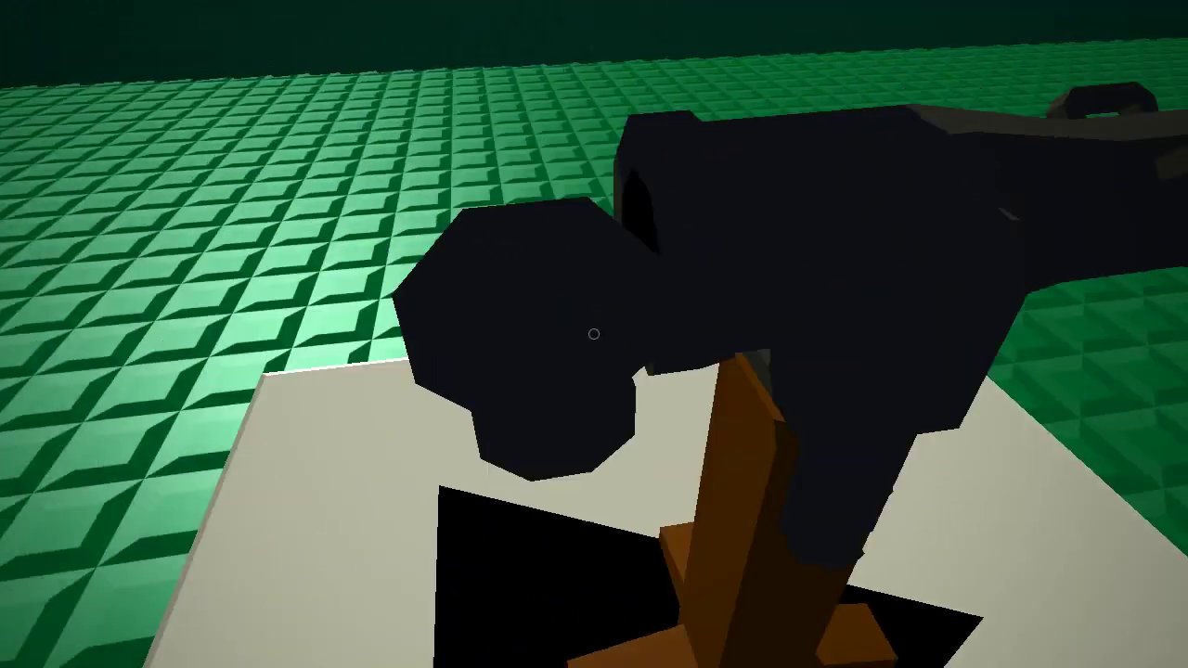
key(e)
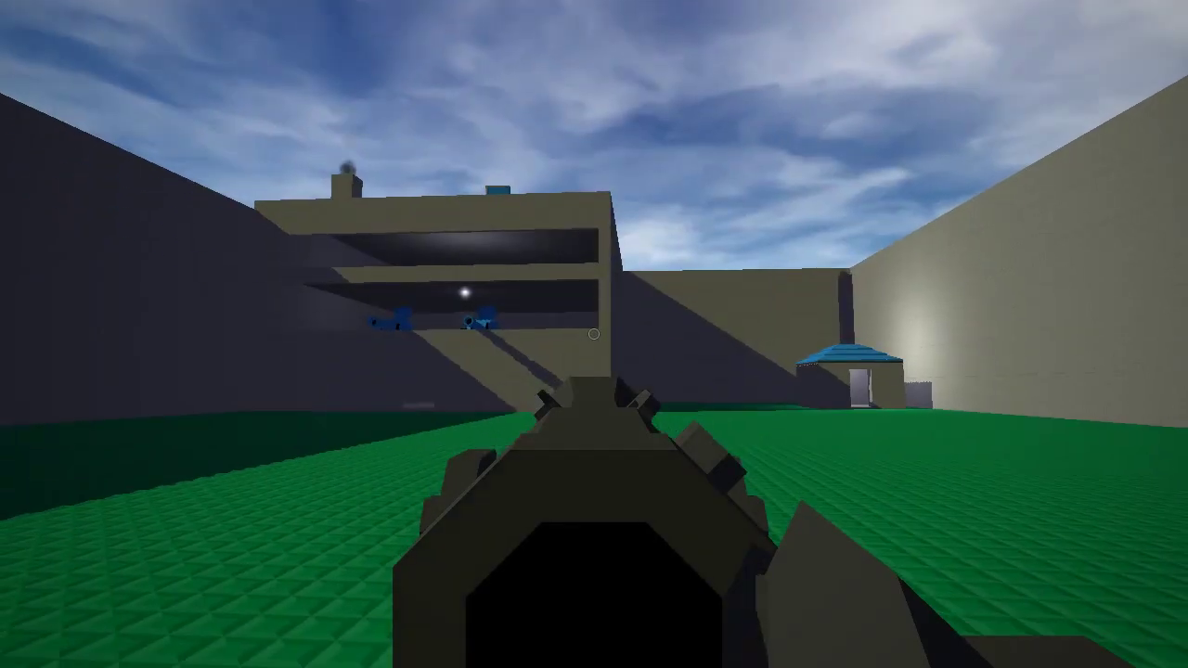
key(space)
- Change the spawn plate's vehicle to Pirate Cannon, then to Scorpio Turret
key(2)
click(594, 334)
click(650, 274)
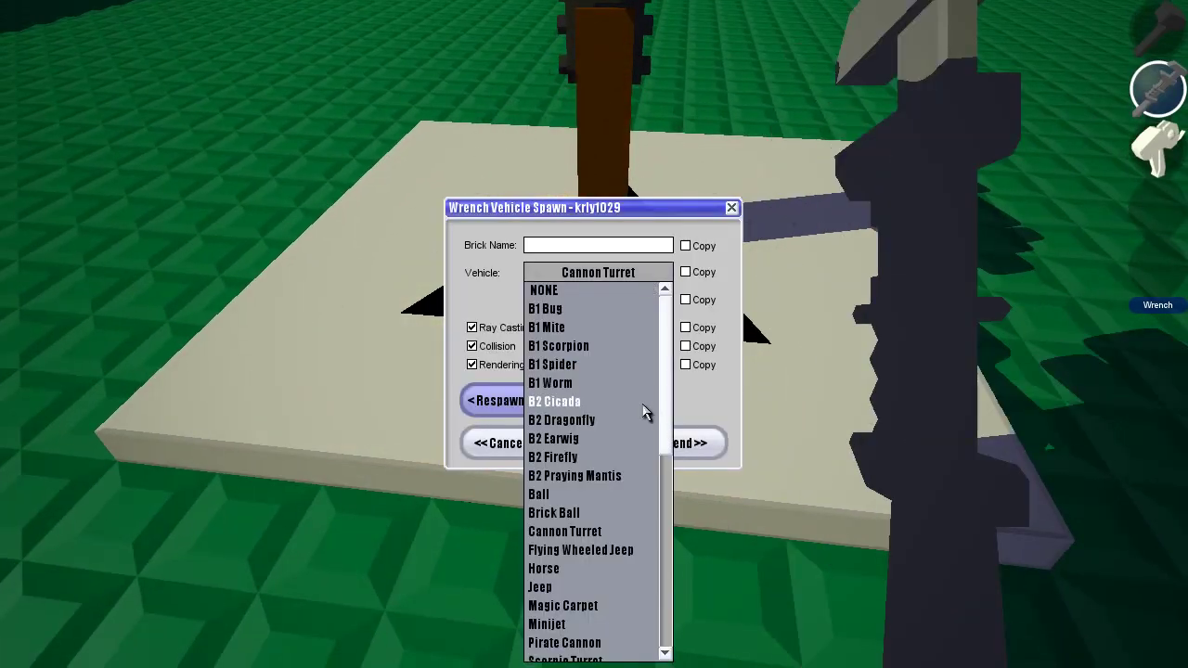
scroll(645, 413, down, 2)
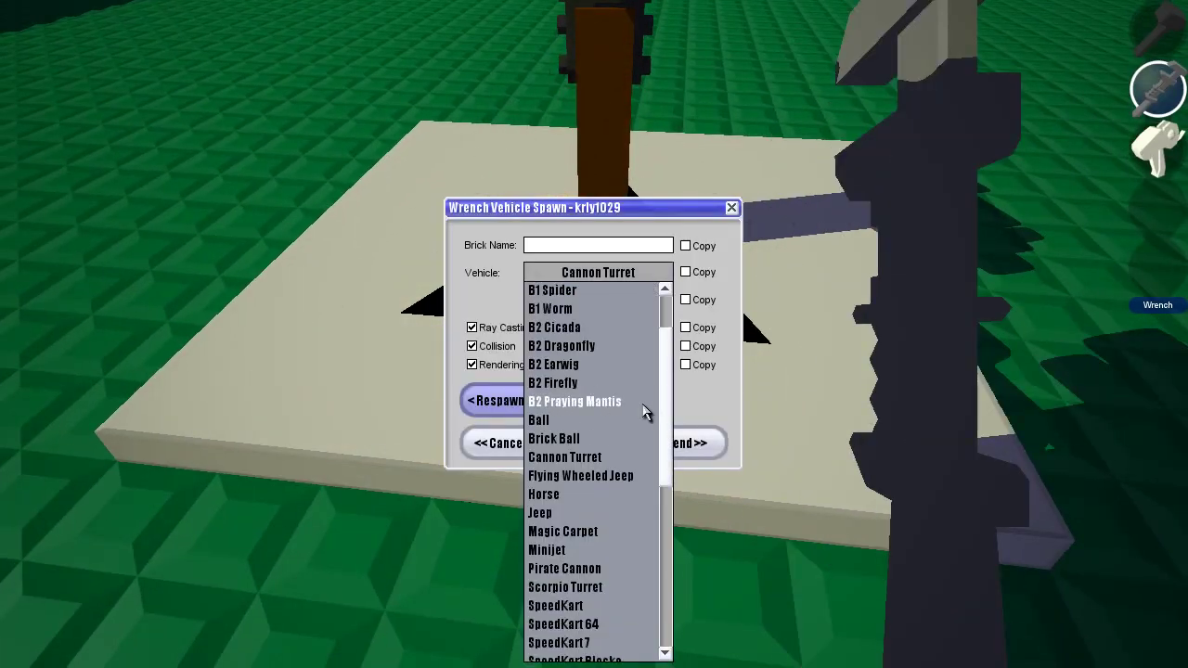
click(612, 567)
click(684, 444)
click(594, 334)
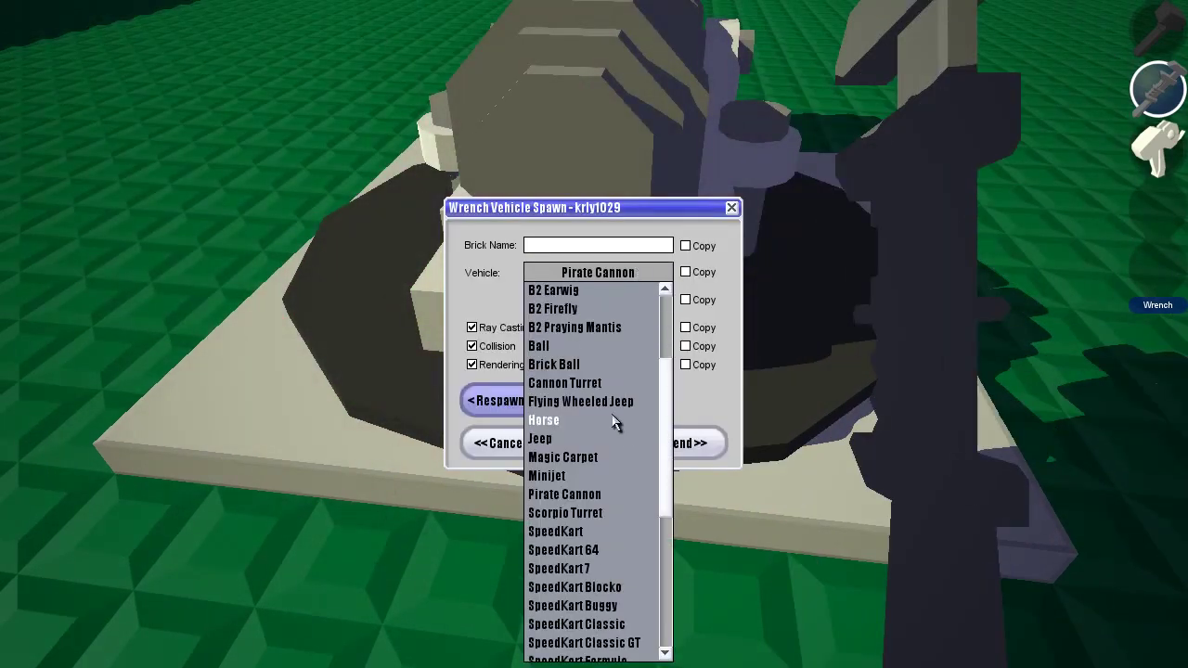
click(686, 443)
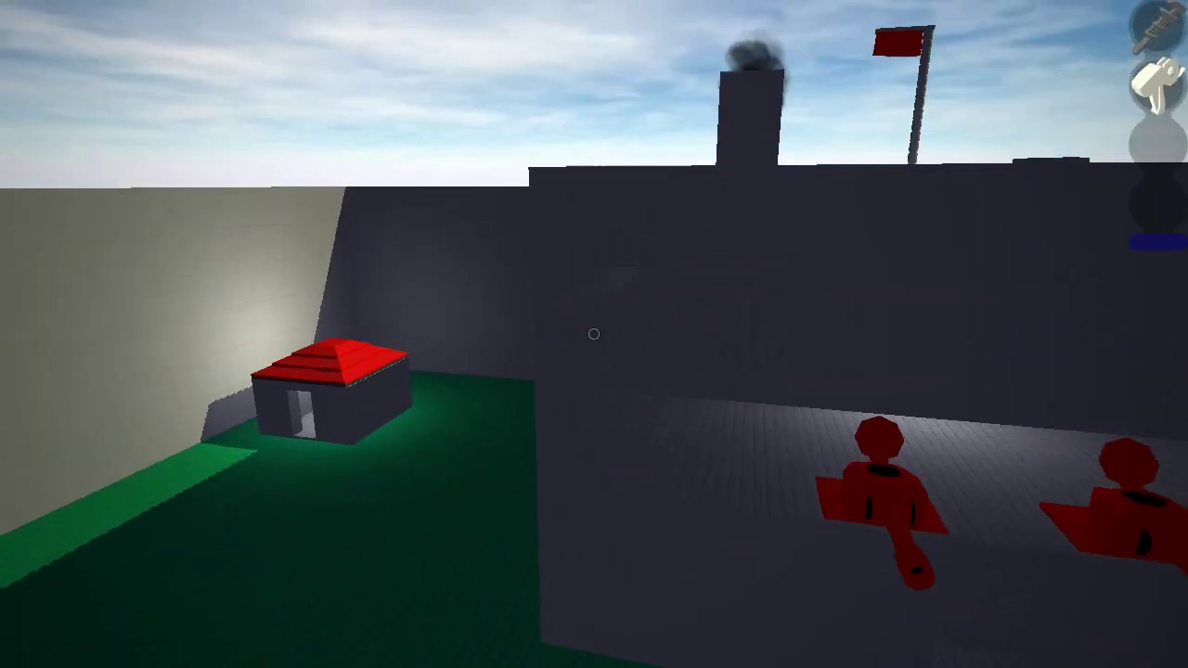
- Switch to the paint sprayer and back to the wrench while flying over the map
key(2)
key(2)
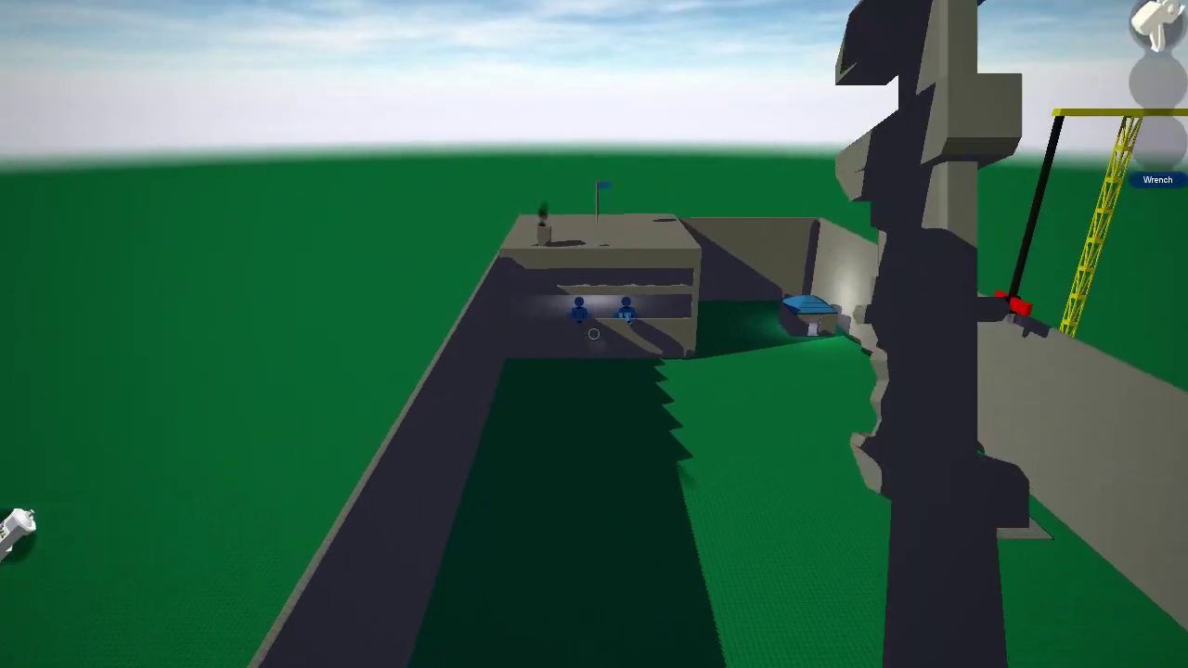
key(1)
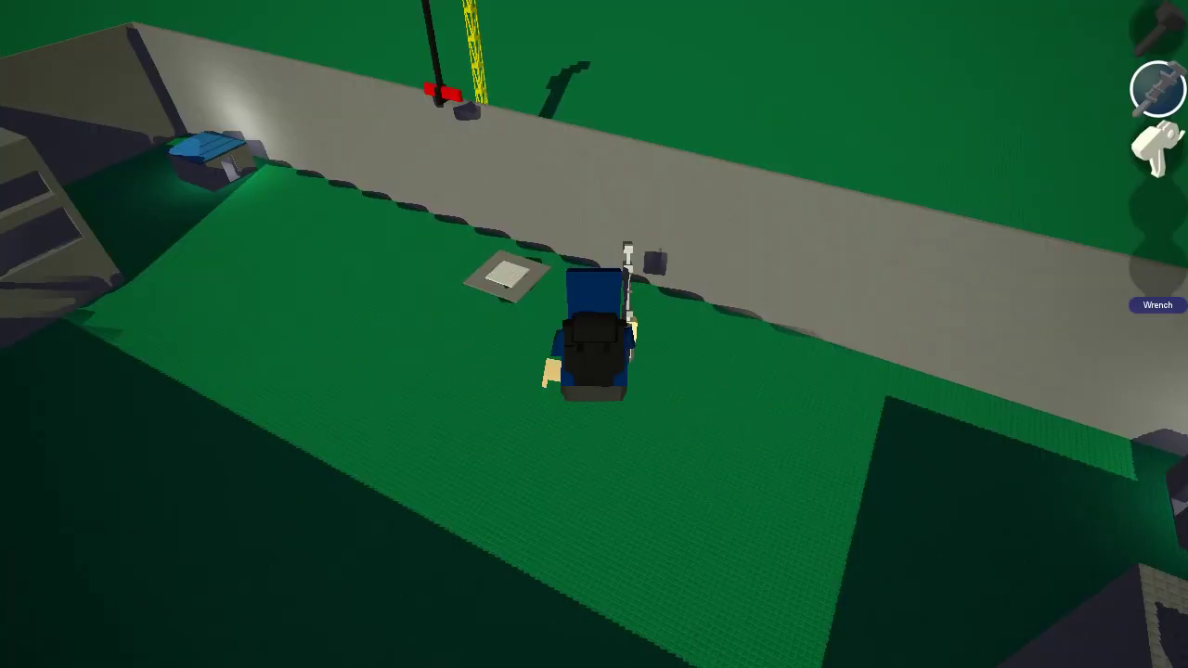
- Create a new Slayer minigame and load the Team Slayer preset from favourites slot 0
key(Escape)
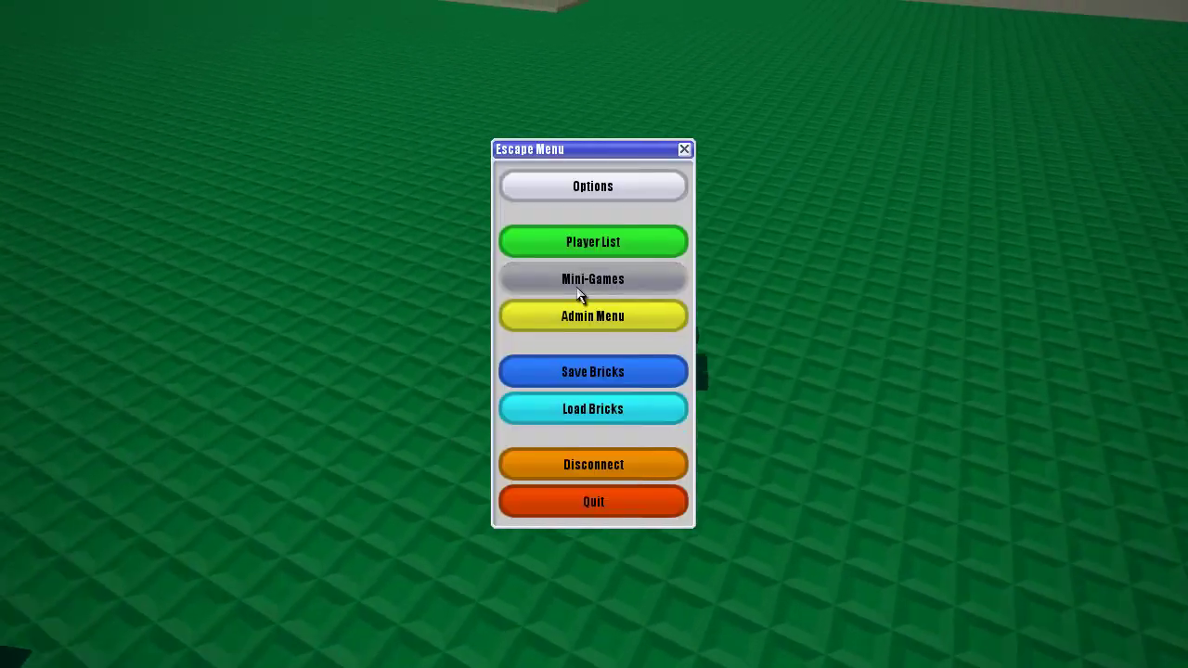
click(594, 277)
click(824, 387)
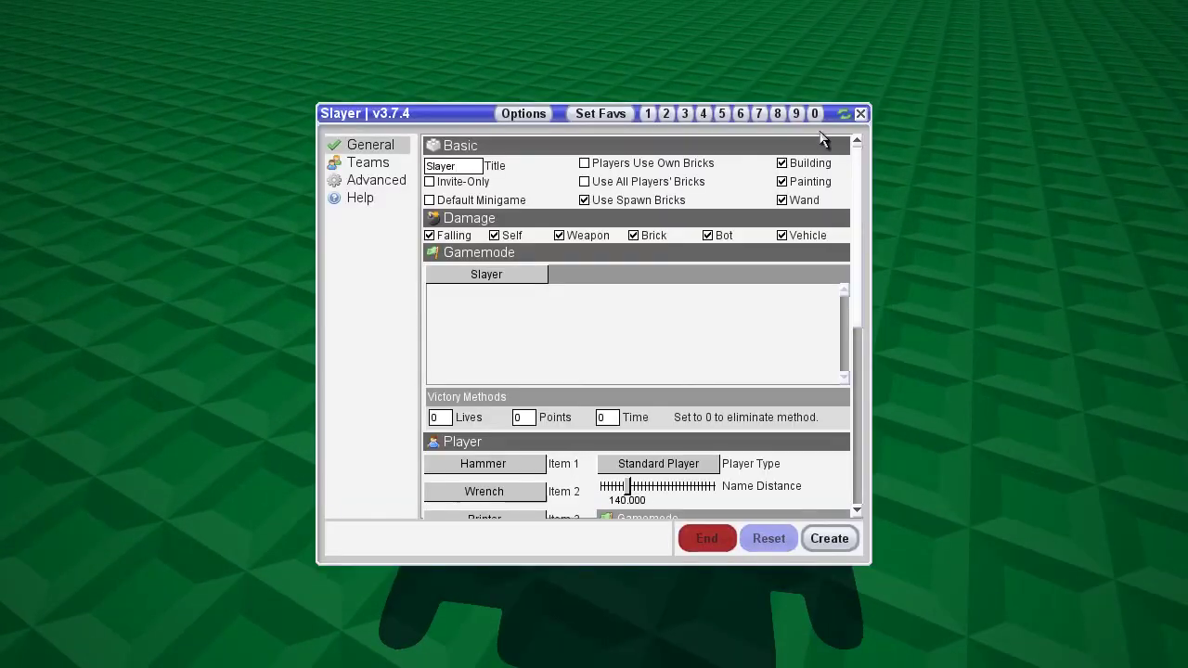
click(814, 113)
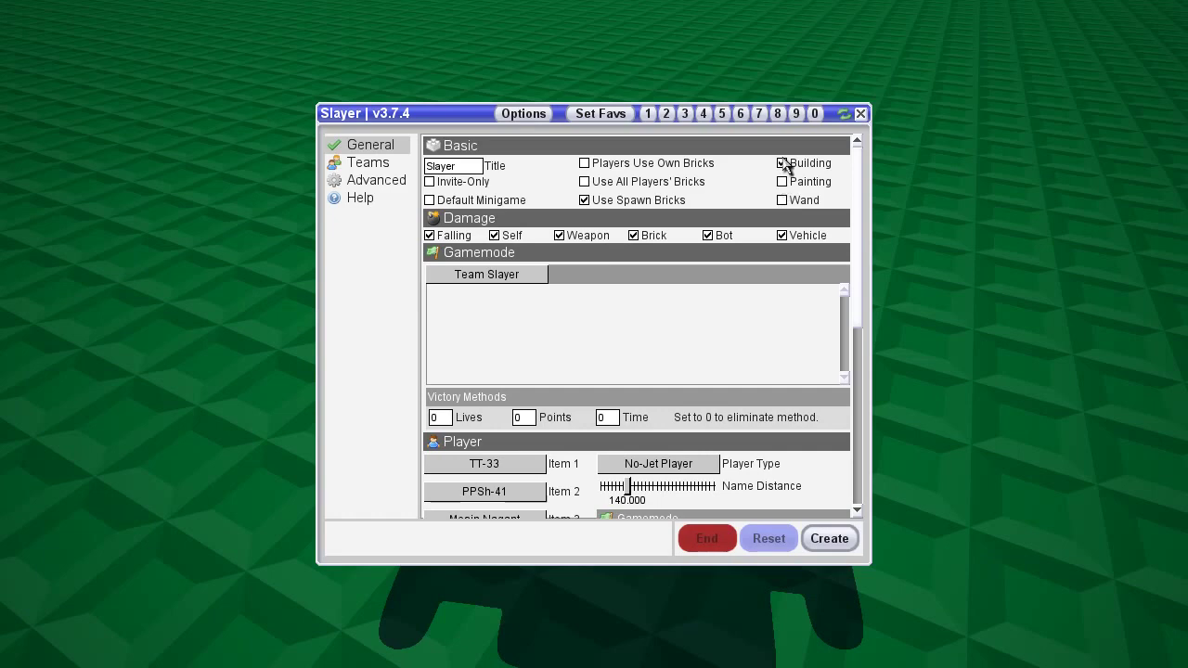
- Start the Team Slayer minigame, walk onto the green field with the Mosin Nagant, then open the Escape Menu
click(854, 552)
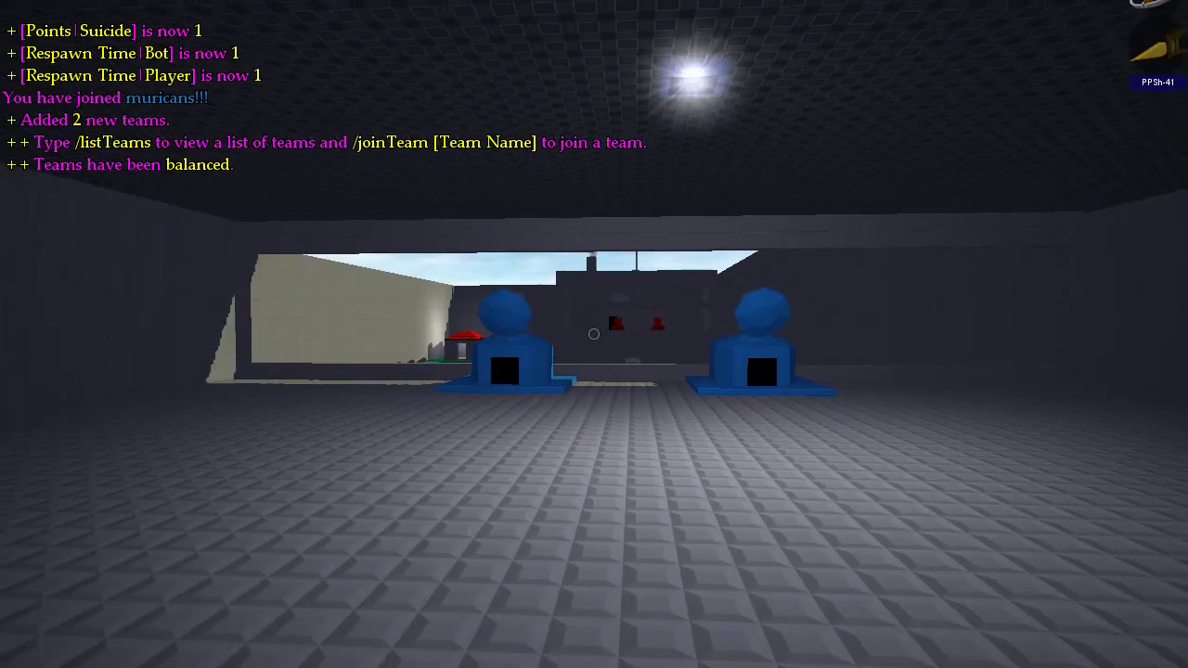
key(Escape)
key(Escape)
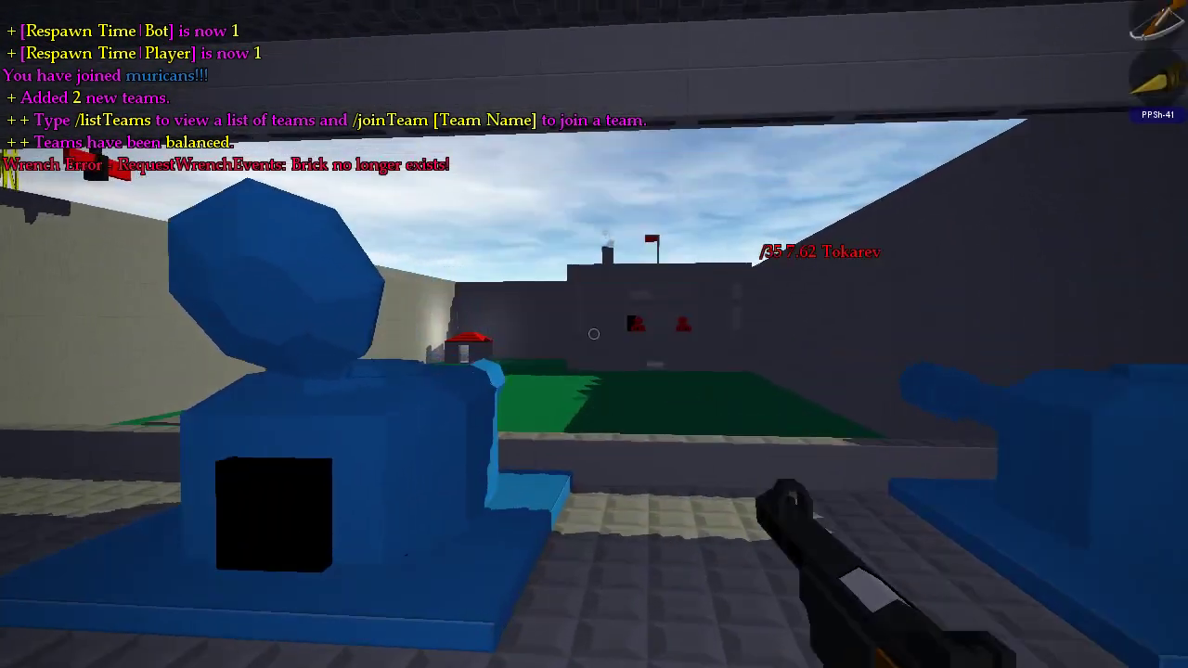
key(w)
key(1)
scroll(593, 334, down, 1)
scroll(594, 334, down, 1)
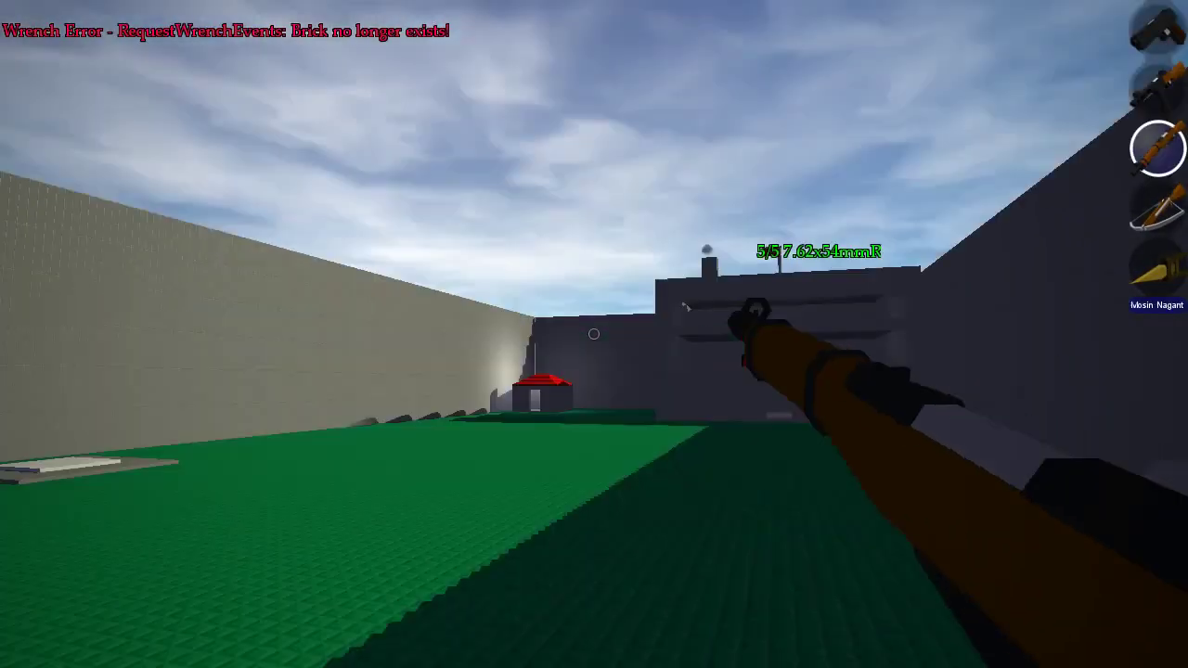
key(Escape)
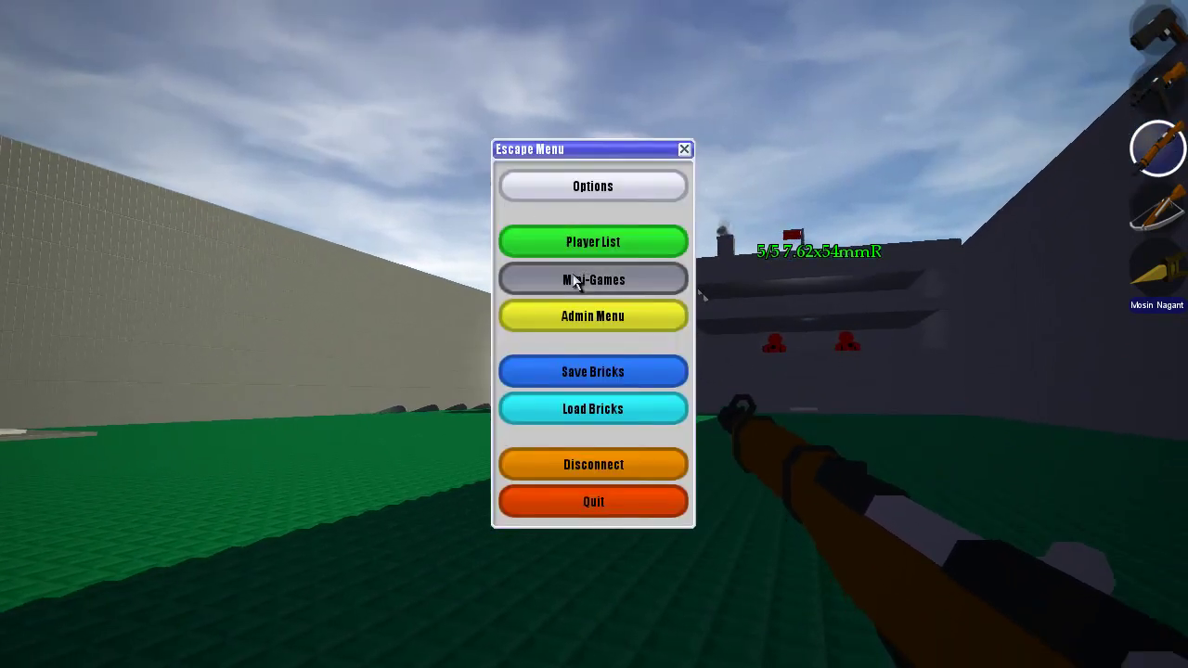
- Edit the Slayer minigame: tick Painting, set Points to 2000, and click Update
click(575, 282)
click(635, 256)
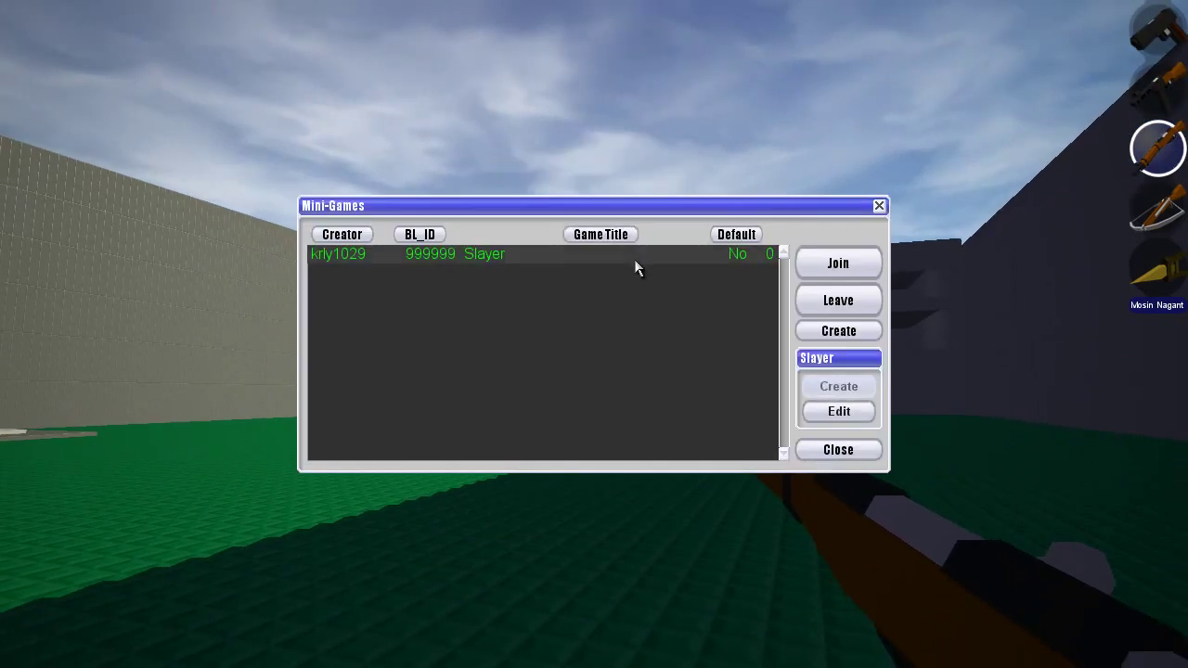
click(841, 414)
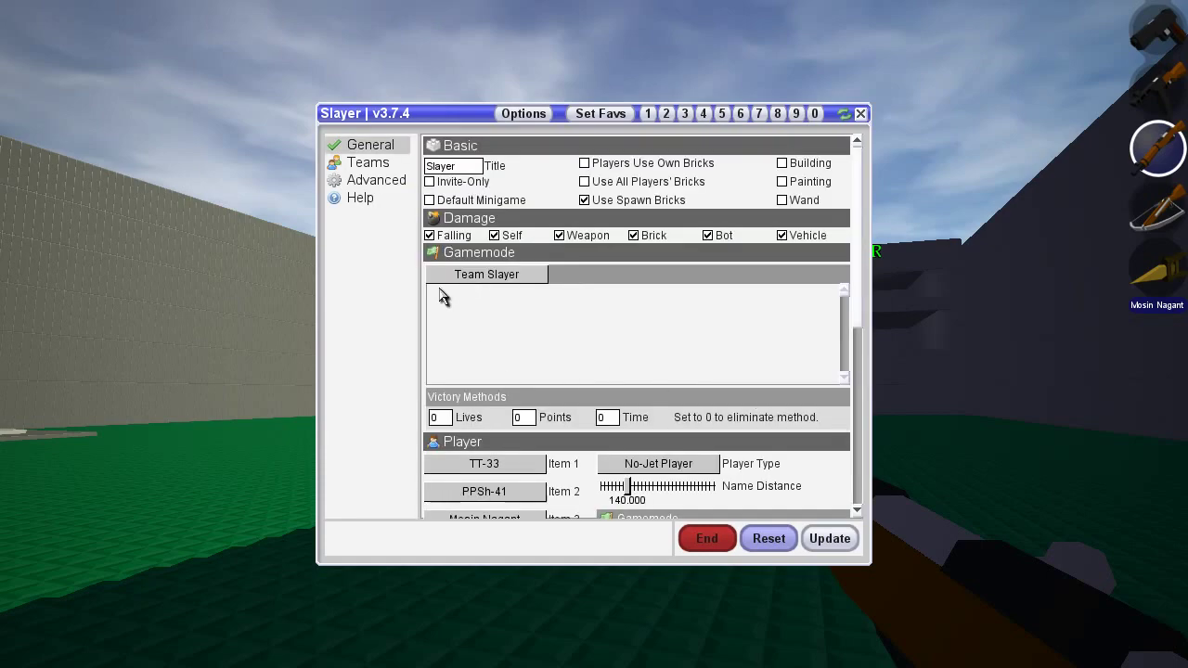
scroll(607, 443, down, 5)
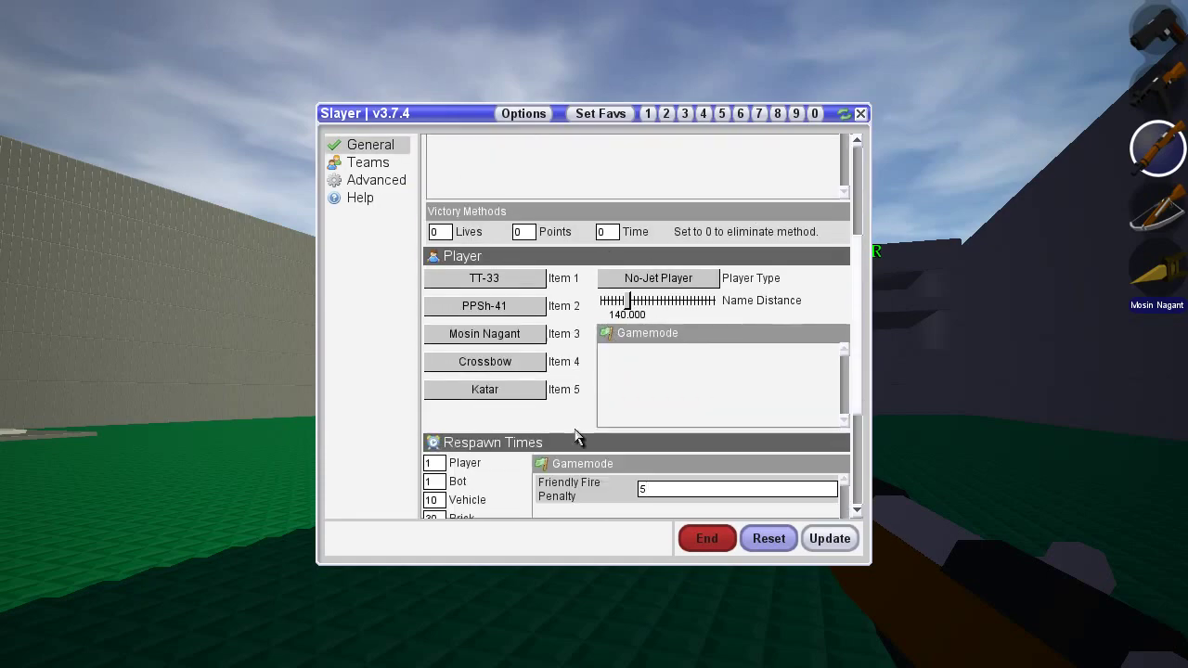
scroll(575, 389, up, 2)
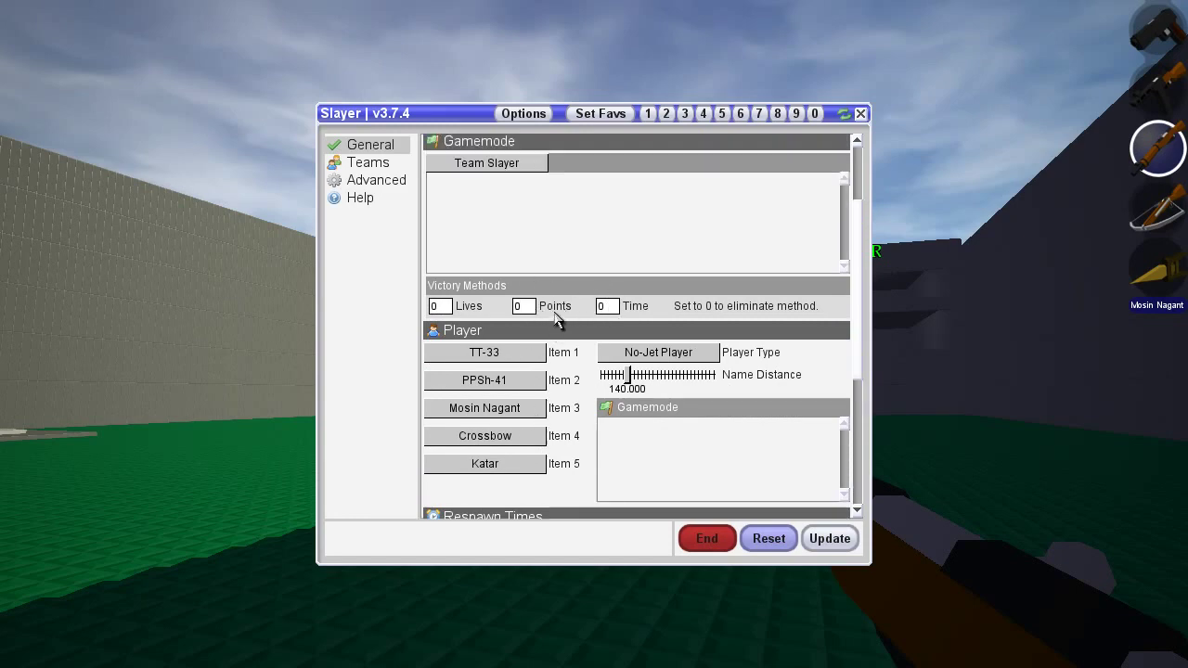
scroll(755, 415, up, 3)
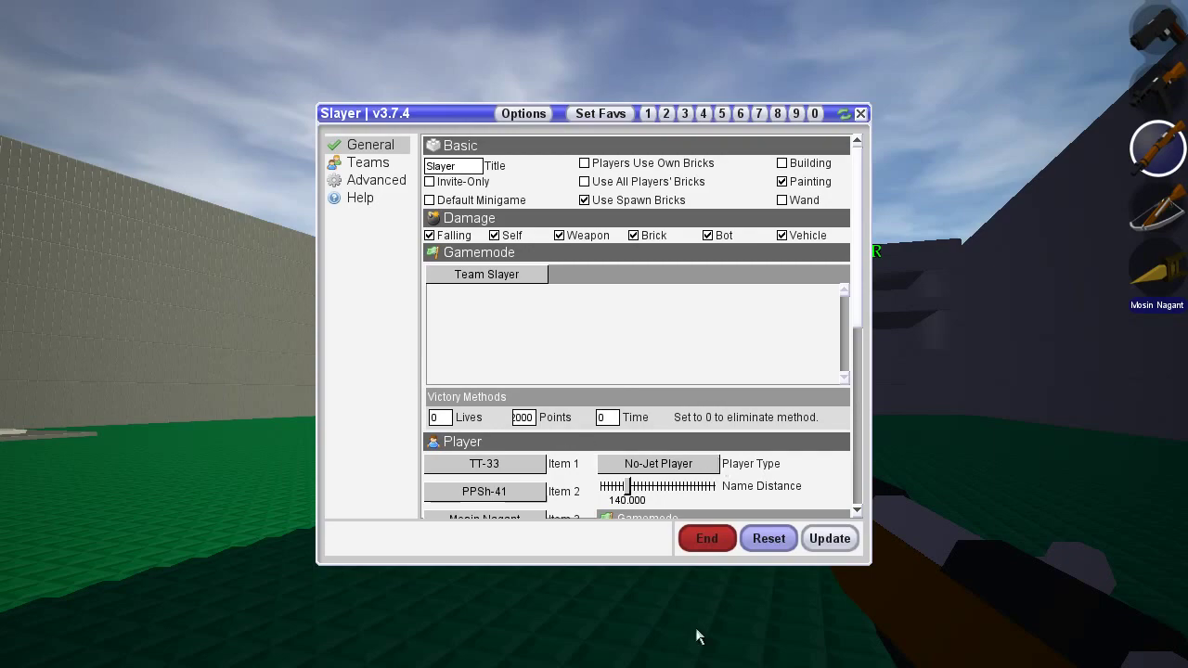
click(830, 538)
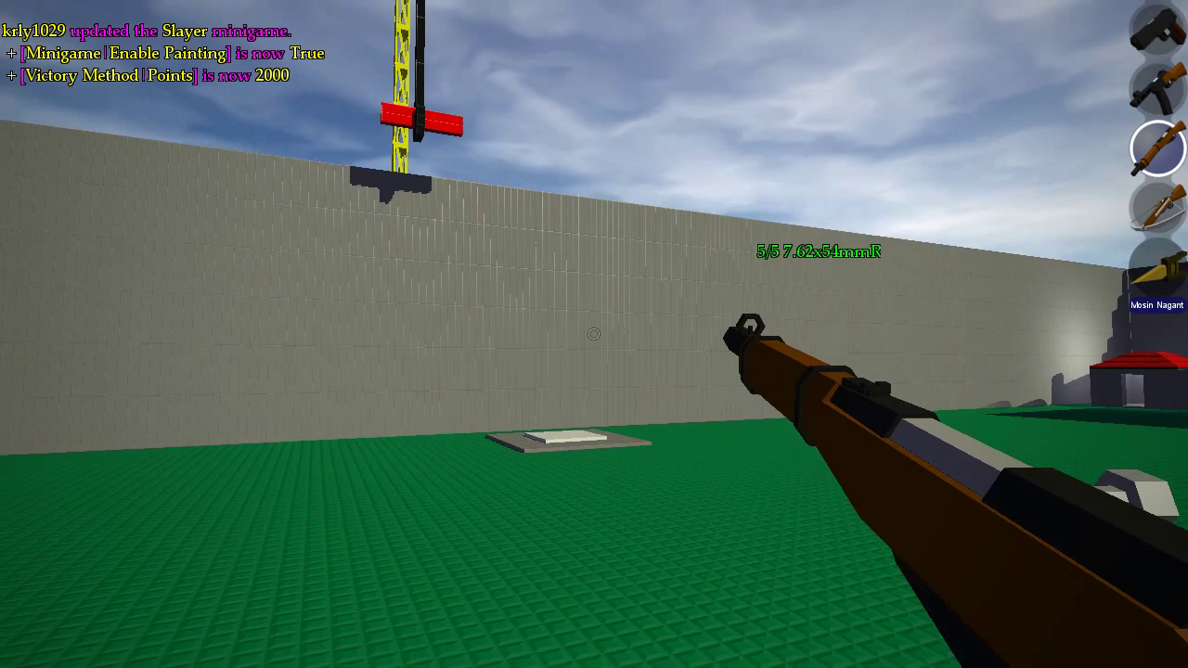
- Check the Mini-Games list, then close it and return to play
key(Escape)
click(598, 278)
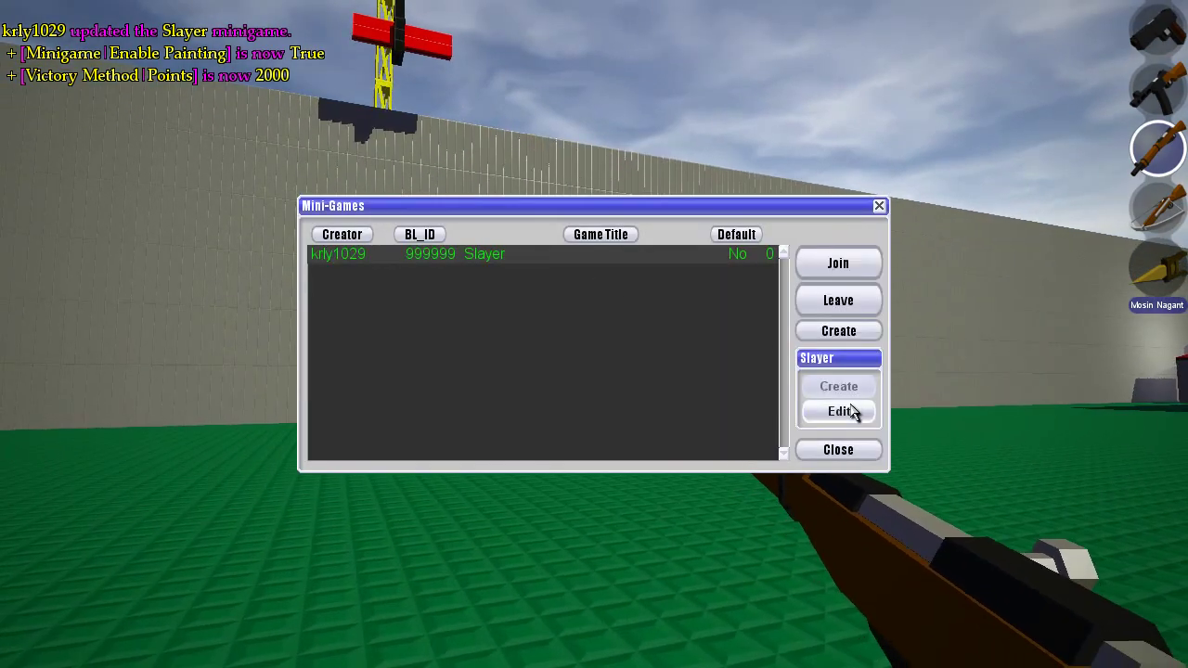
click(839, 450)
- Spray-paint the white capture plate pinkish red, then empty your hands
key(f)
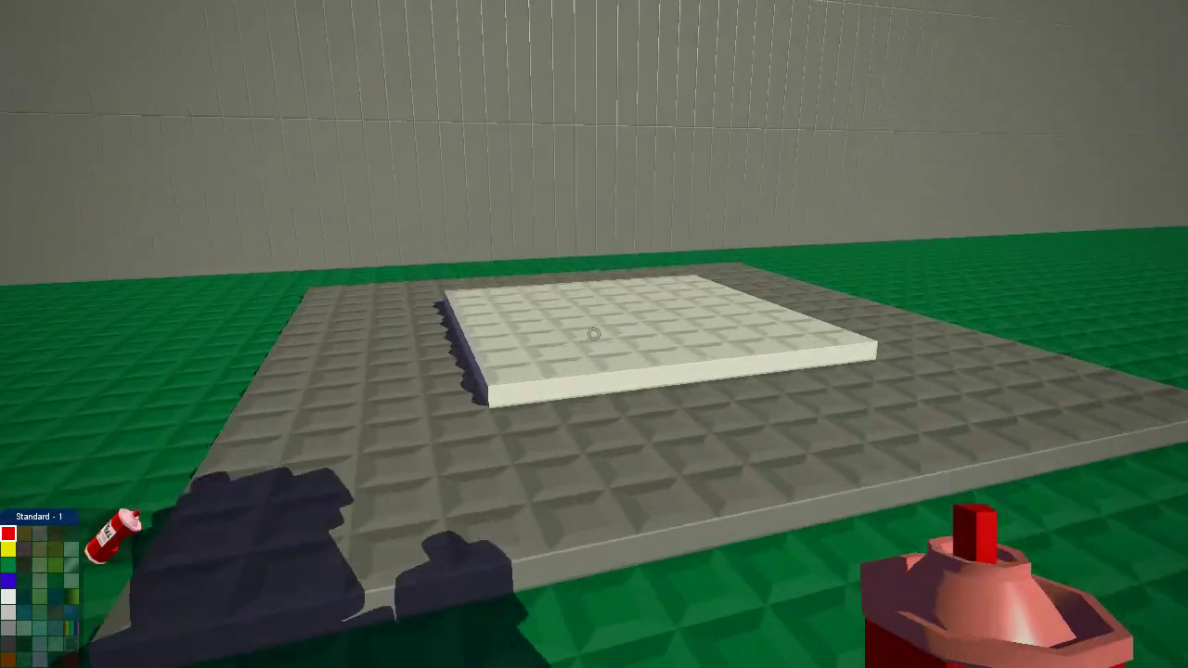
click(594, 334)
key(f)
key(1)
key(1)
- Walk onto the painted plate to start capturing, step off, and open the game menu
key(w)
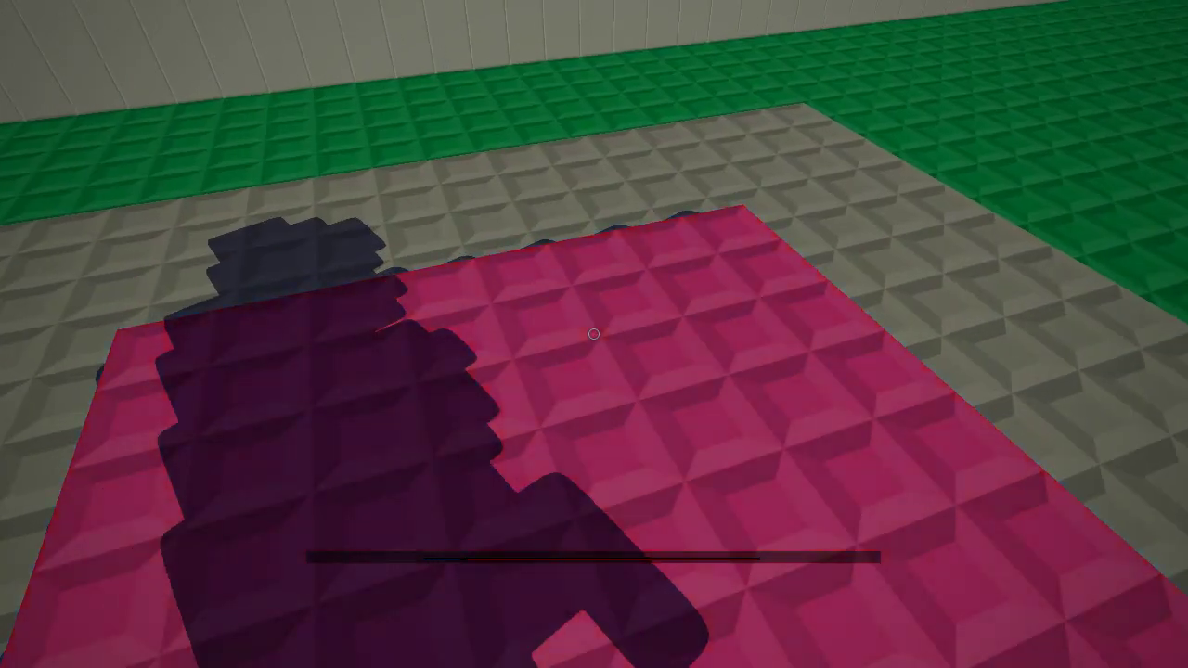
scroll(594, 334, down, 5)
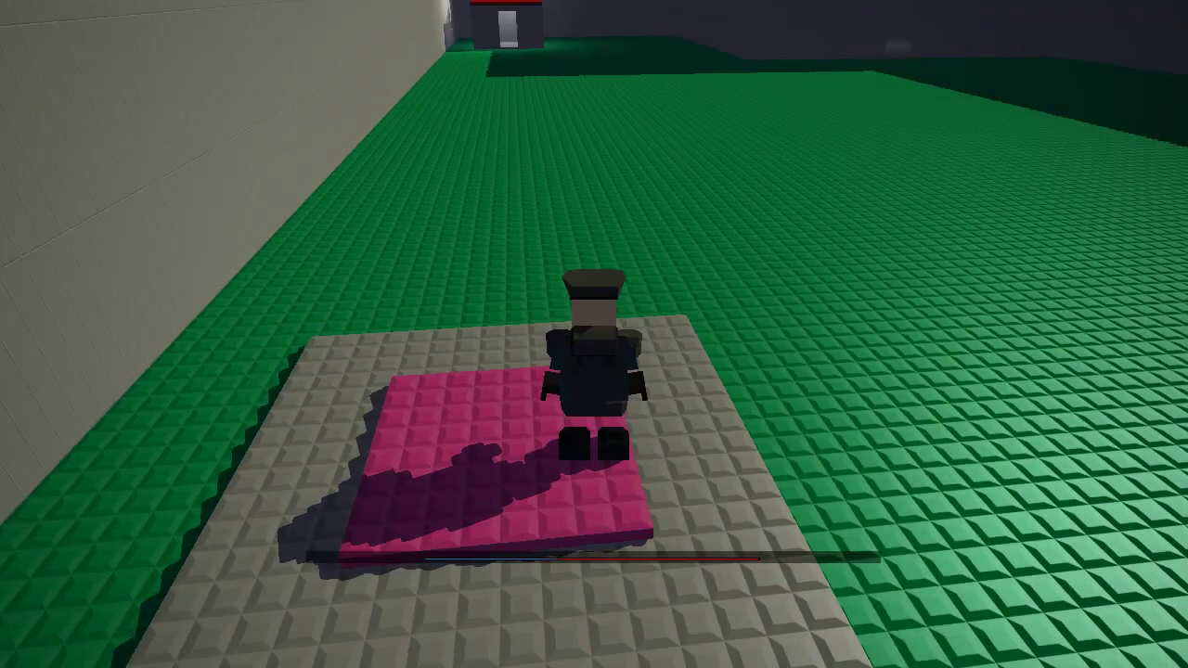
key(w)
key(Escape)
- Move your player onto the not so muricans!! team from the Slayer Teams page
click(652, 291)
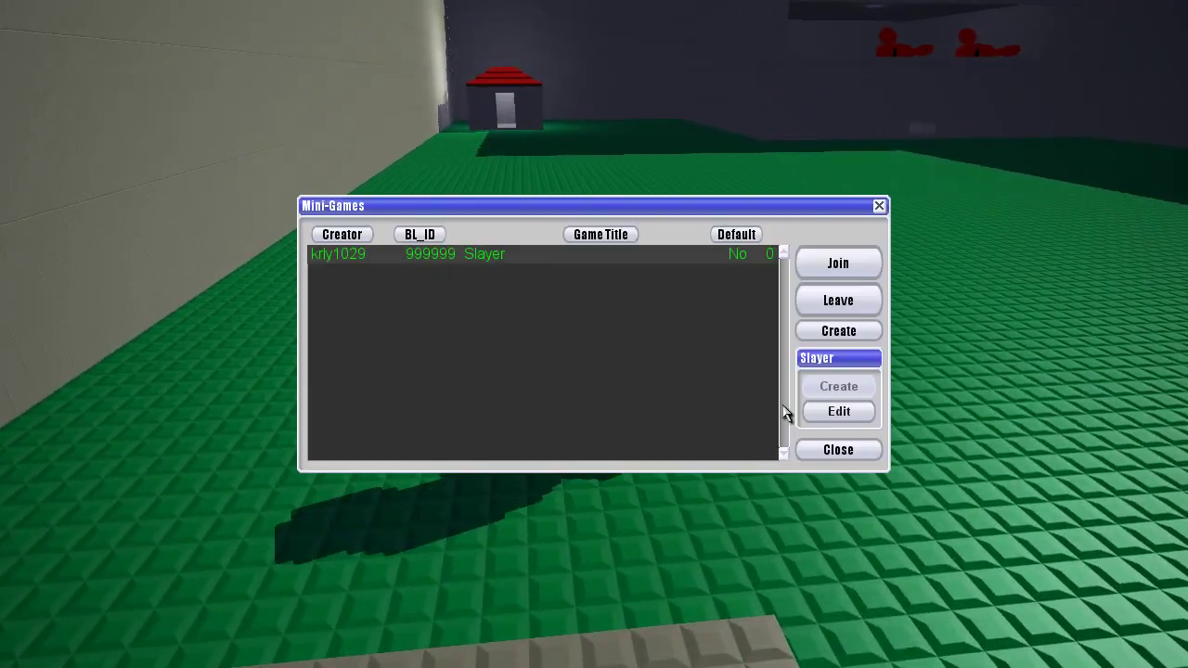
click(806, 415)
click(369, 167)
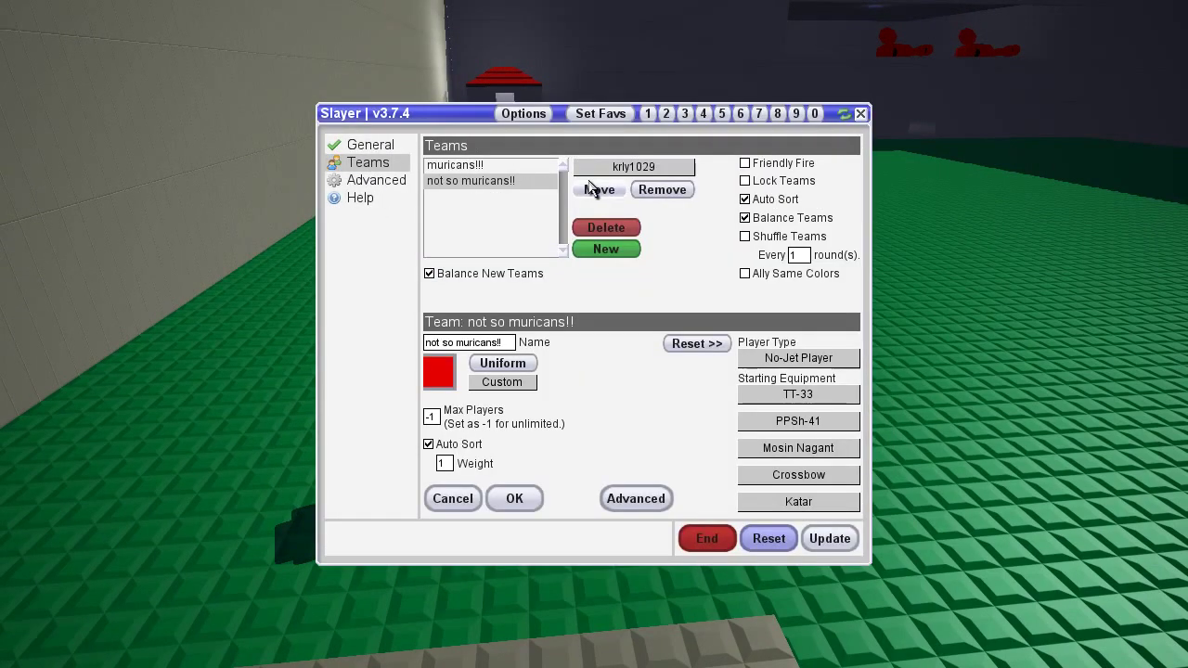
key(Escape)
key(Escape)
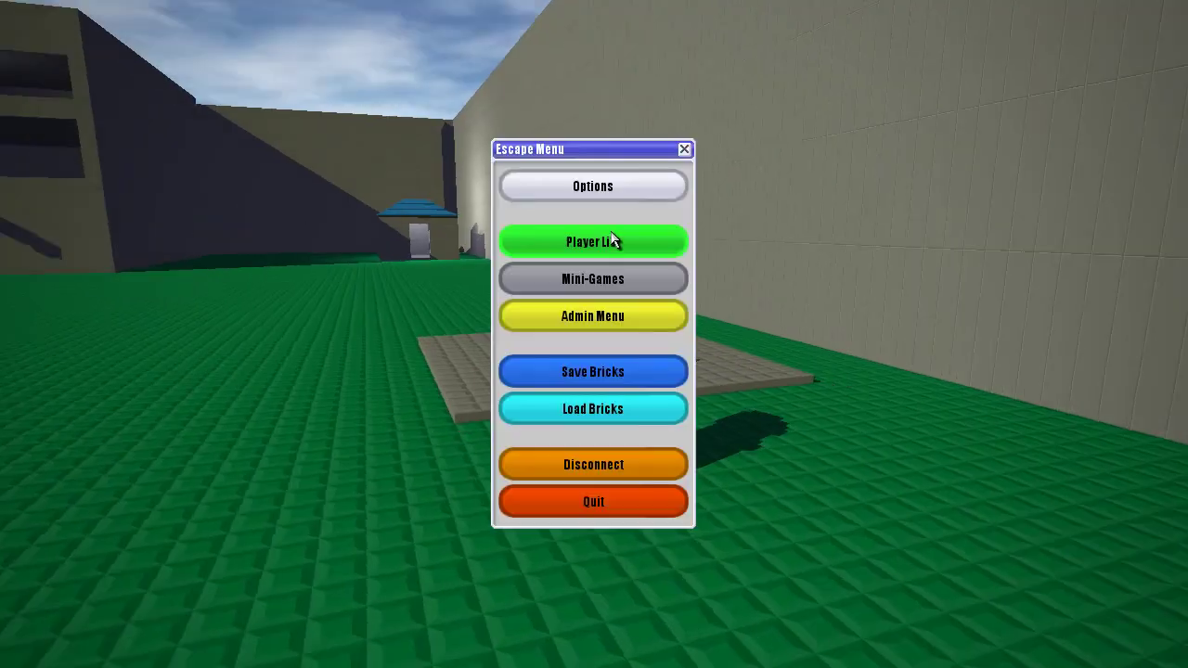
click(624, 281)
click(815, 418)
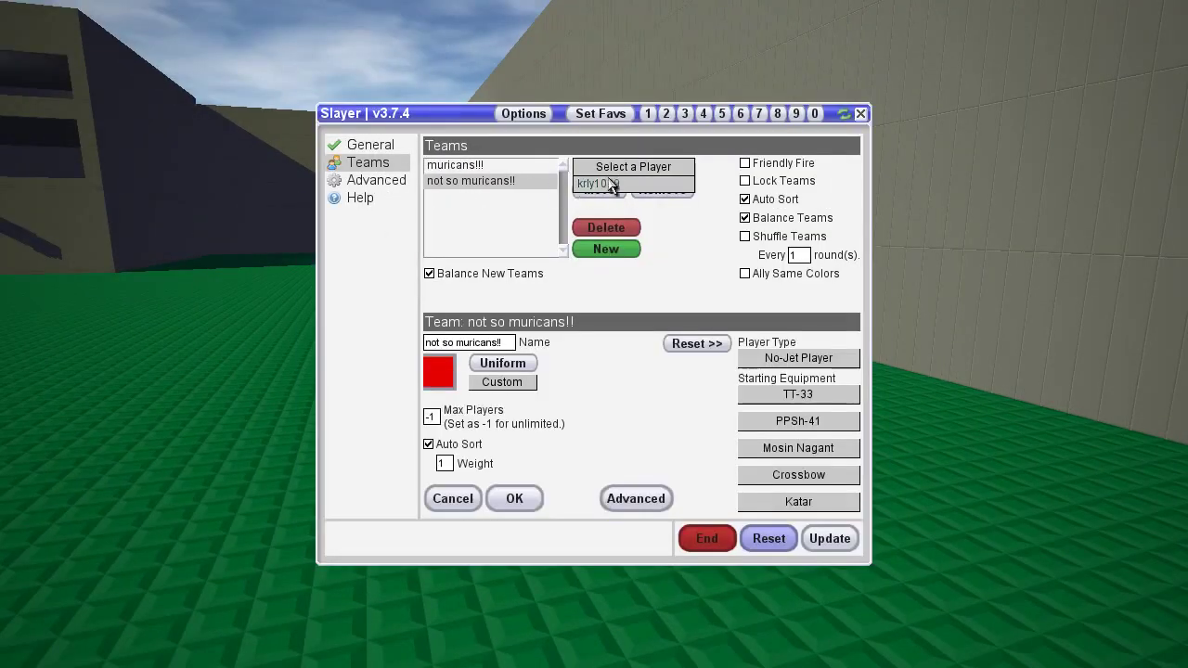
click(601, 190)
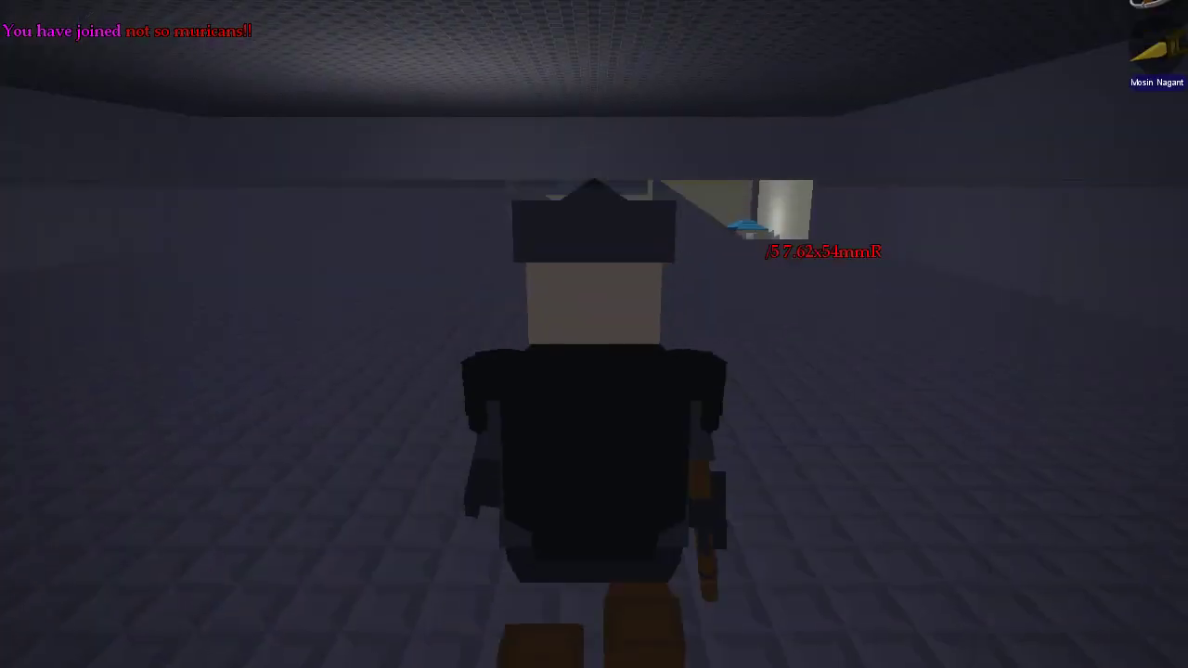
- Walk through the dark base room, across the green yard, and onto the red pad
key(Tab)
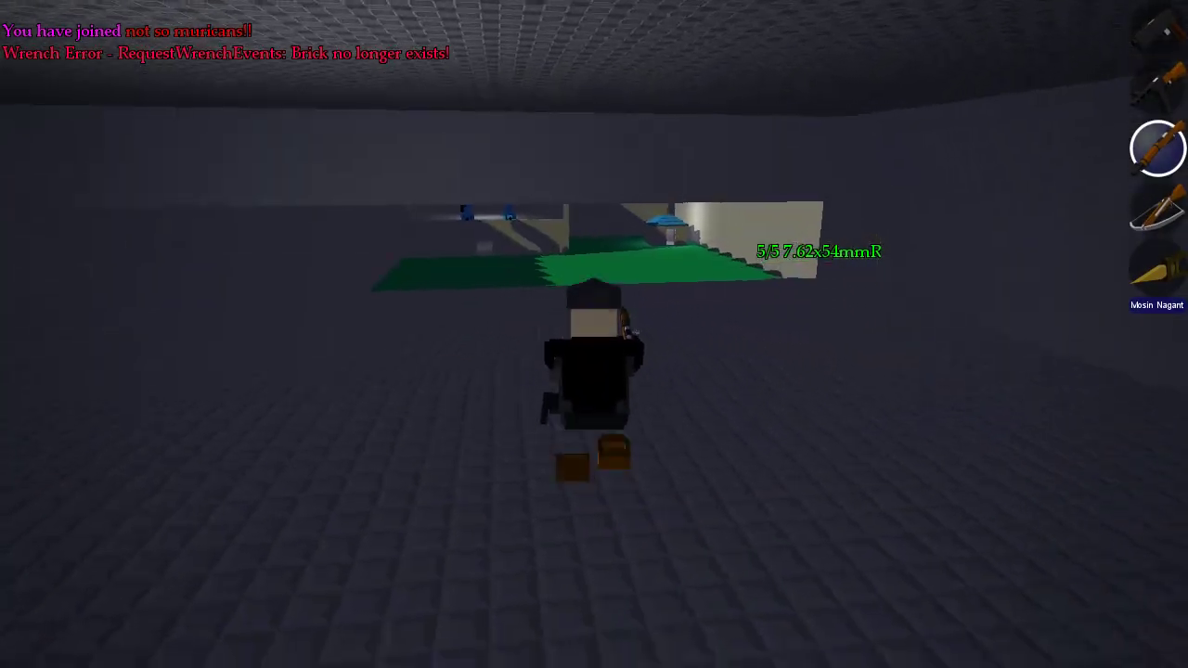
key(Tab)
key(w)
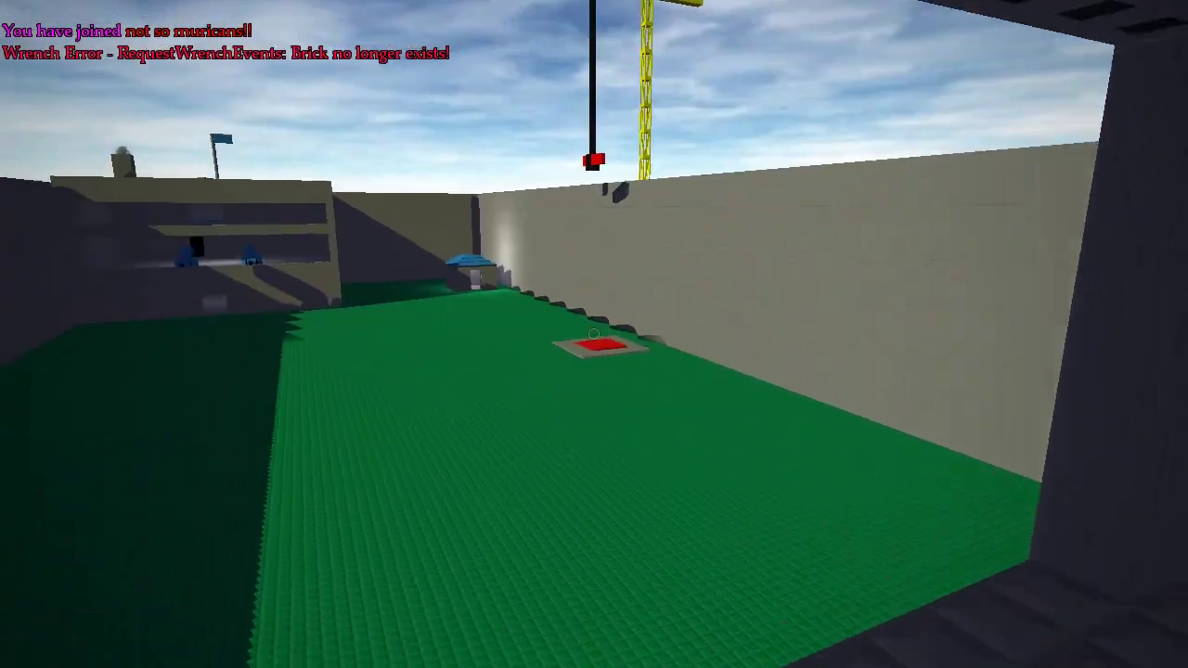
key(w)
key(3)
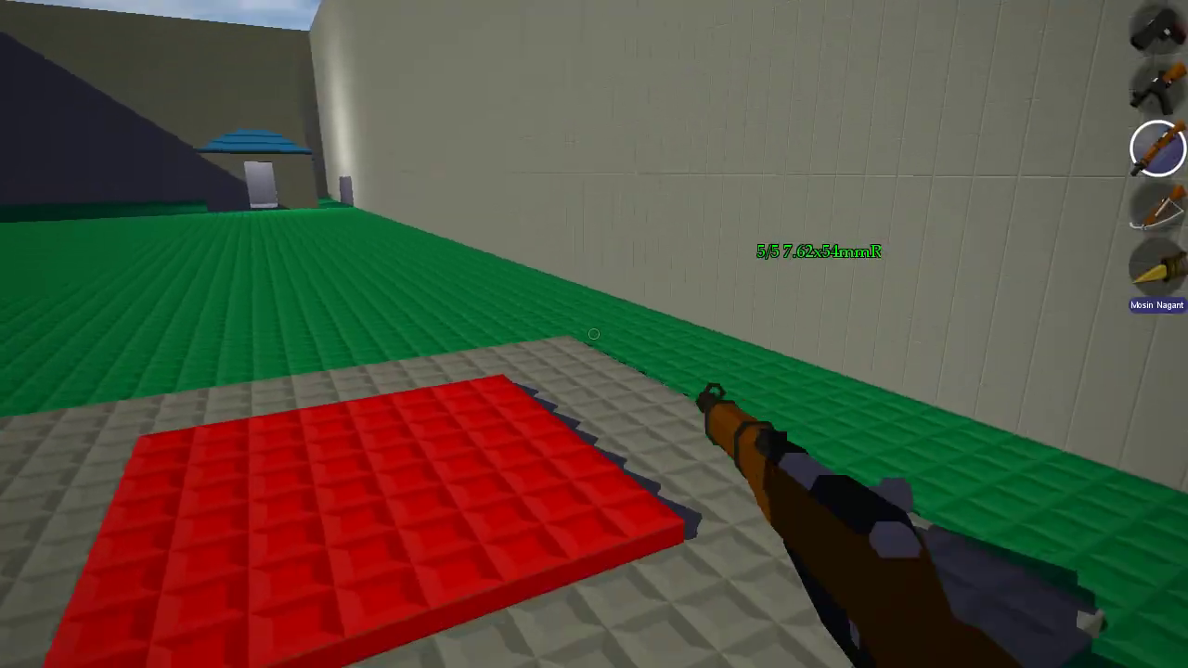
key(w)
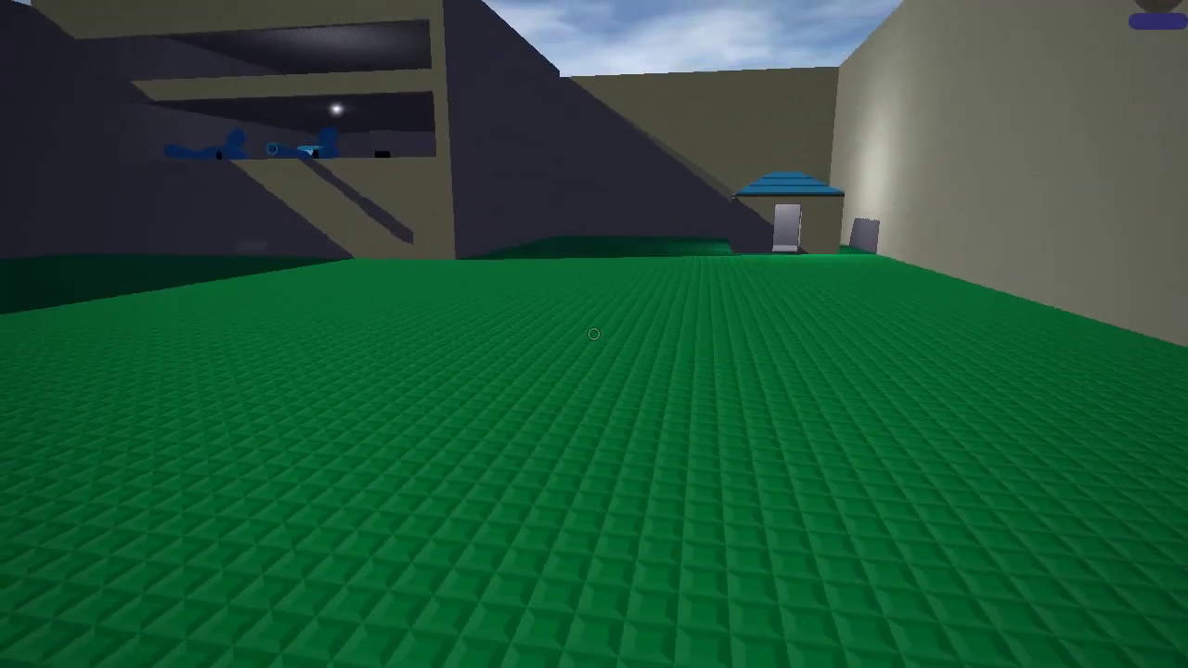
- Reopen the Slayer minigame settings and apply them with Update
key(Escape)
click(605, 291)
click(837, 411)
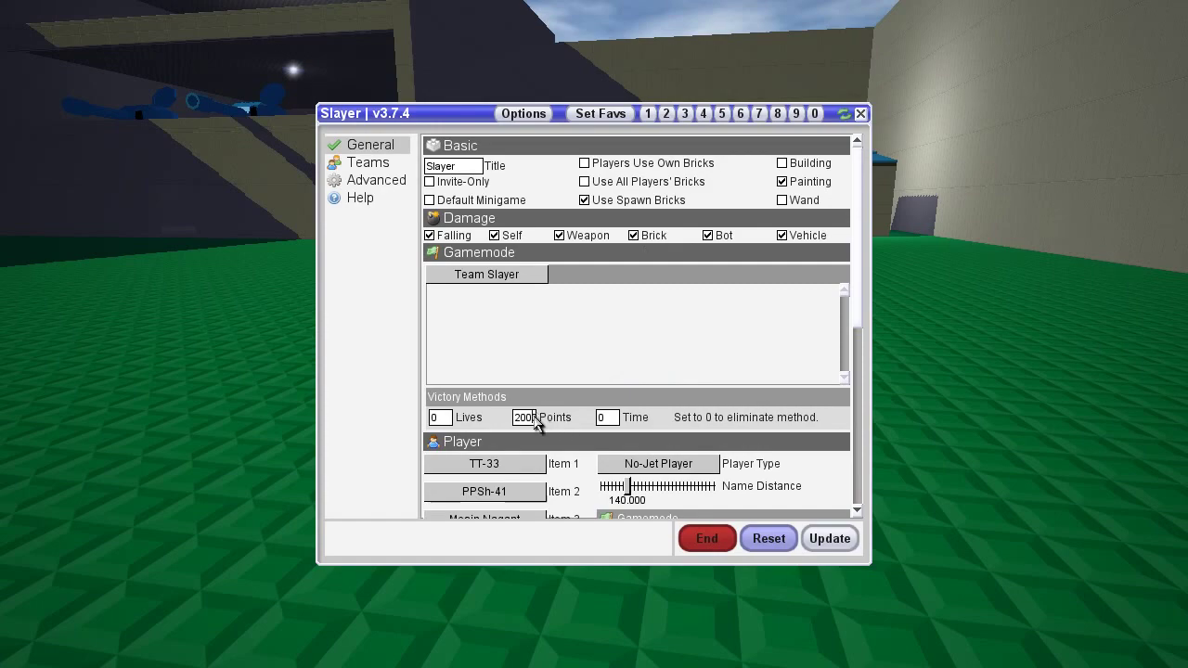
click(828, 539)
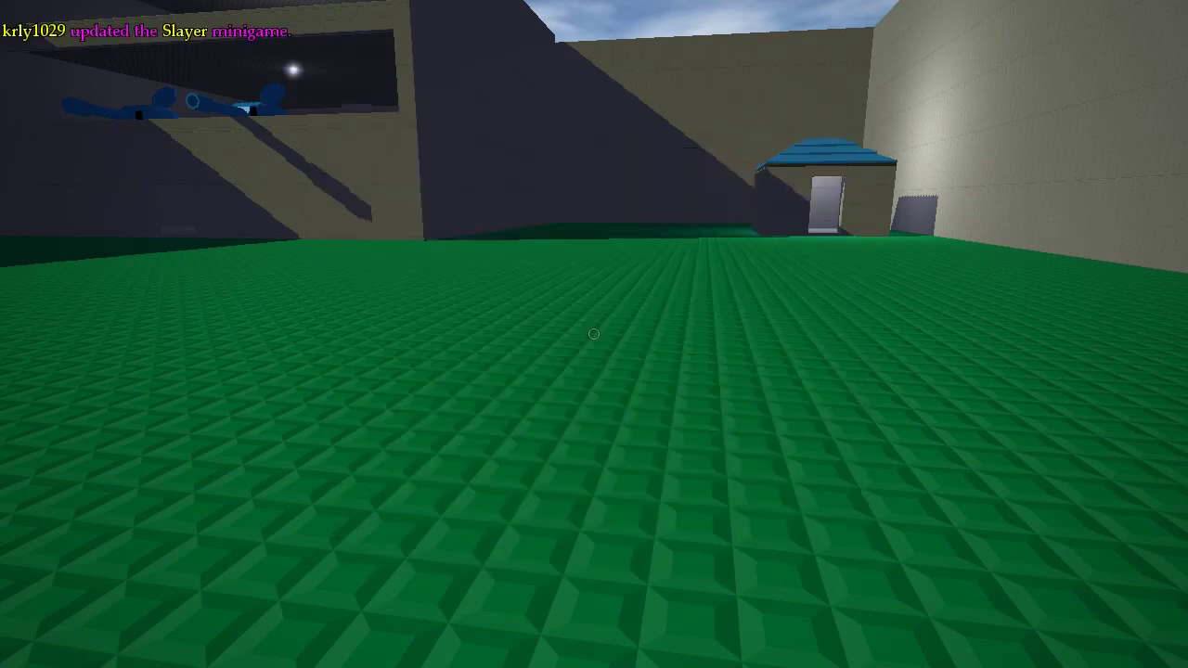
- Move your player back onto the muricans!!! team from the Slayer Teams page
key(Escape)
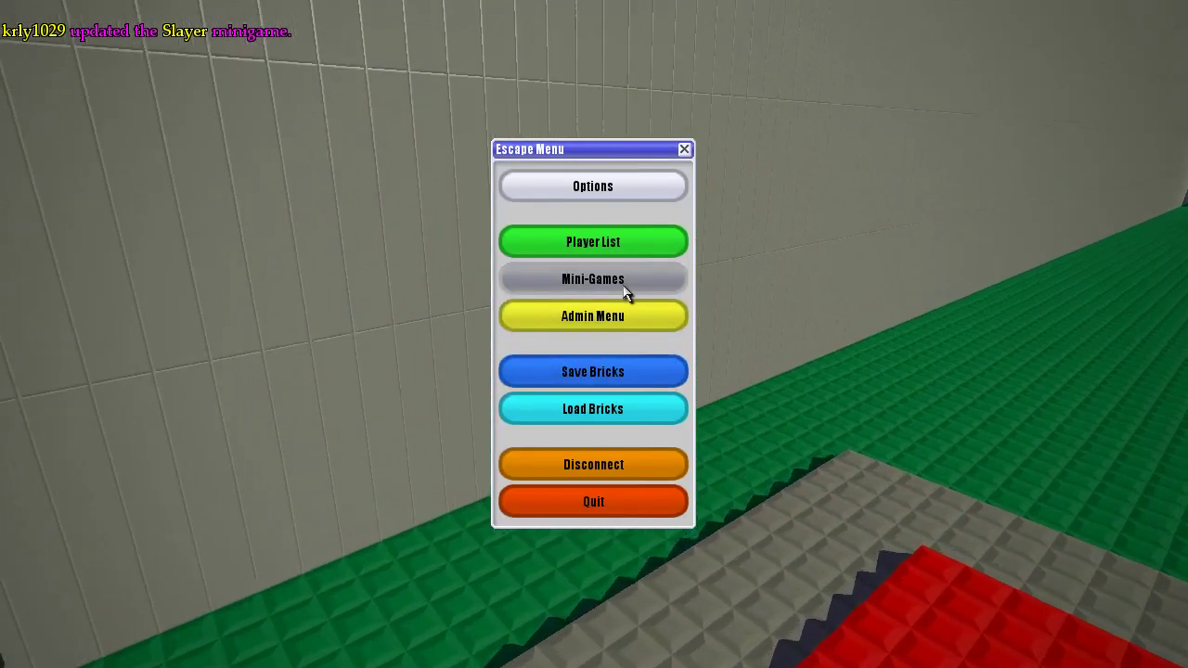
click(623, 288)
click(838, 411)
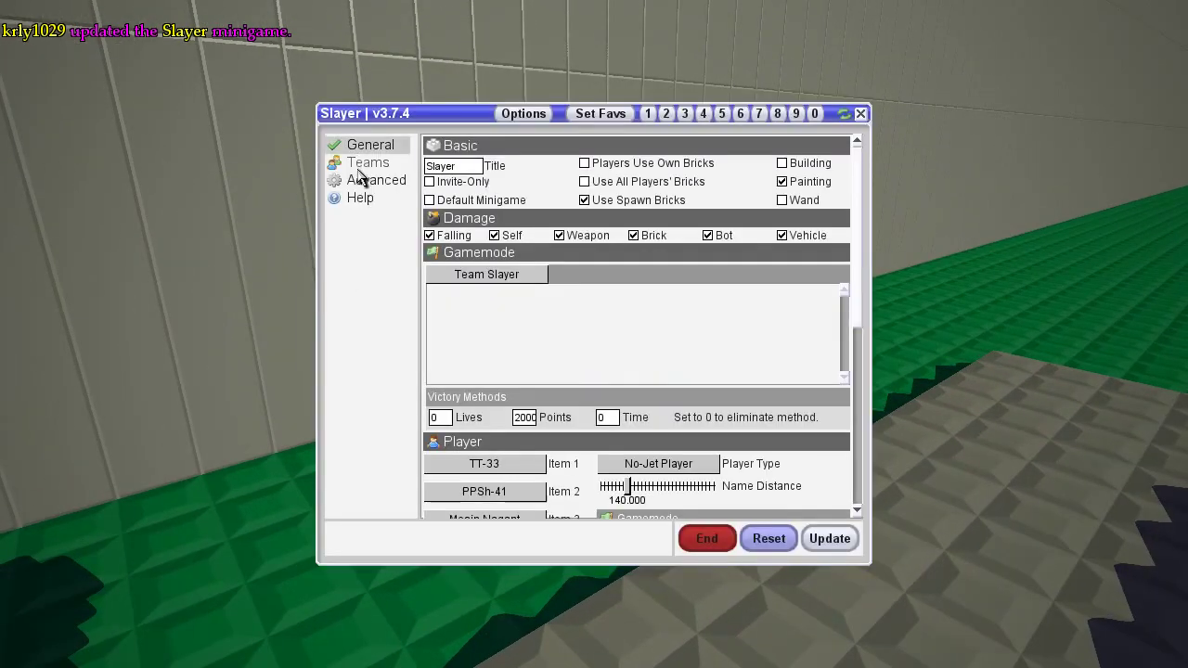
click(364, 163)
click(521, 181)
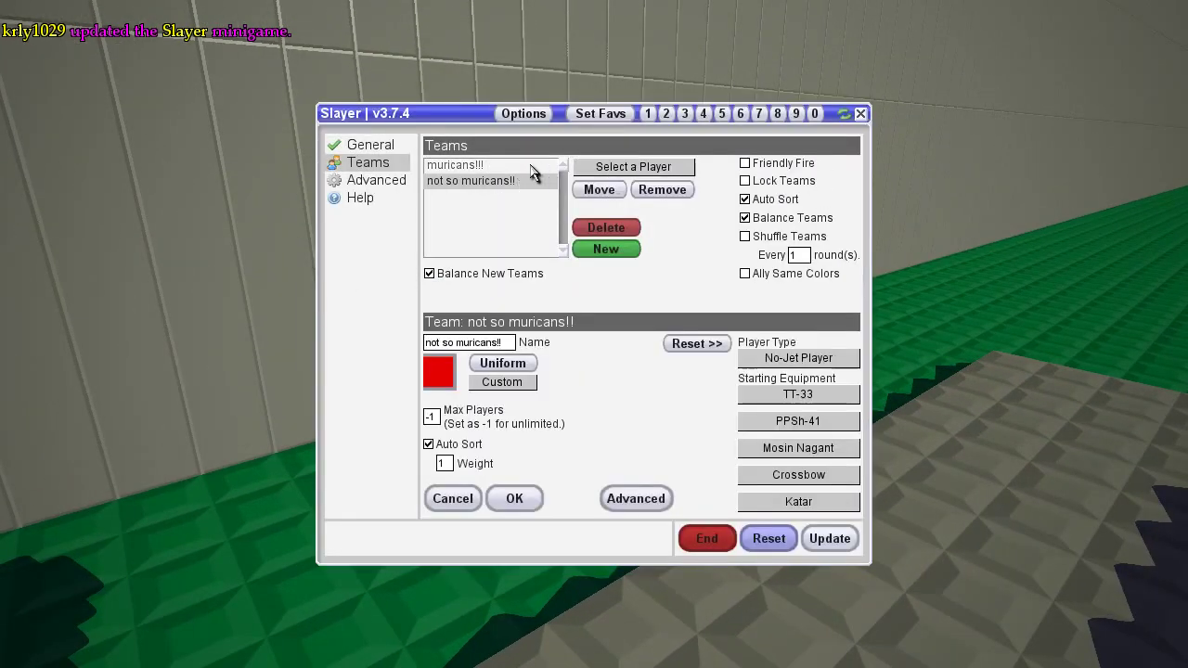
click(598, 191)
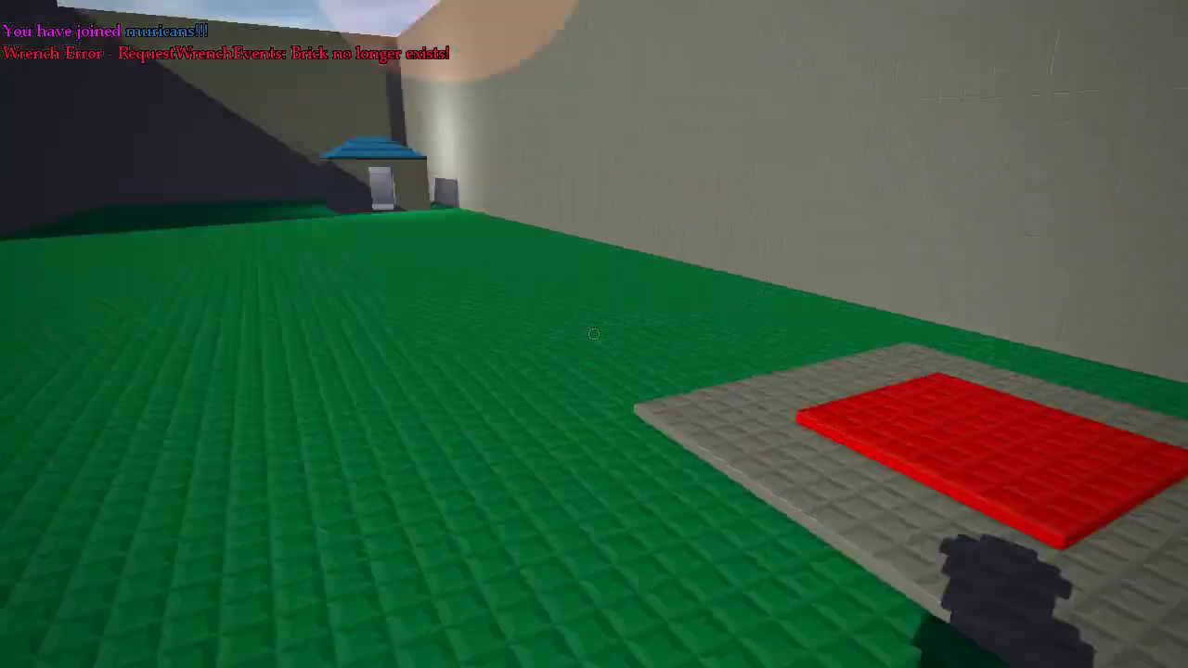
- Walk across the red capture pad until muricans!!! win the round
key(w)
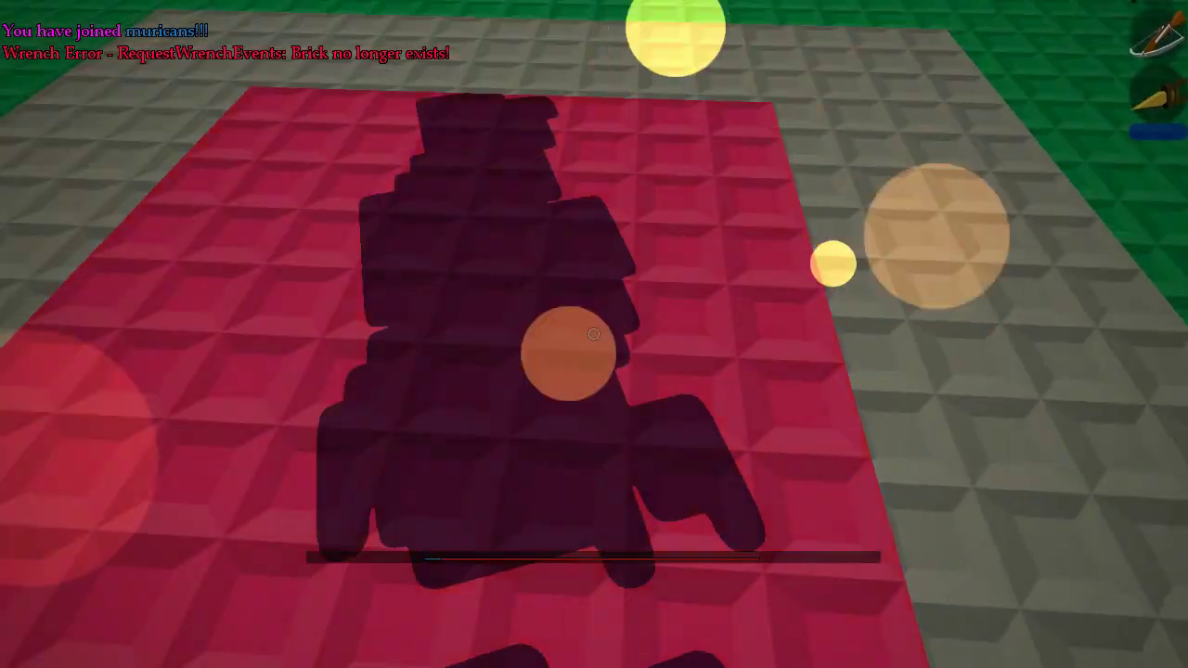
key(w)
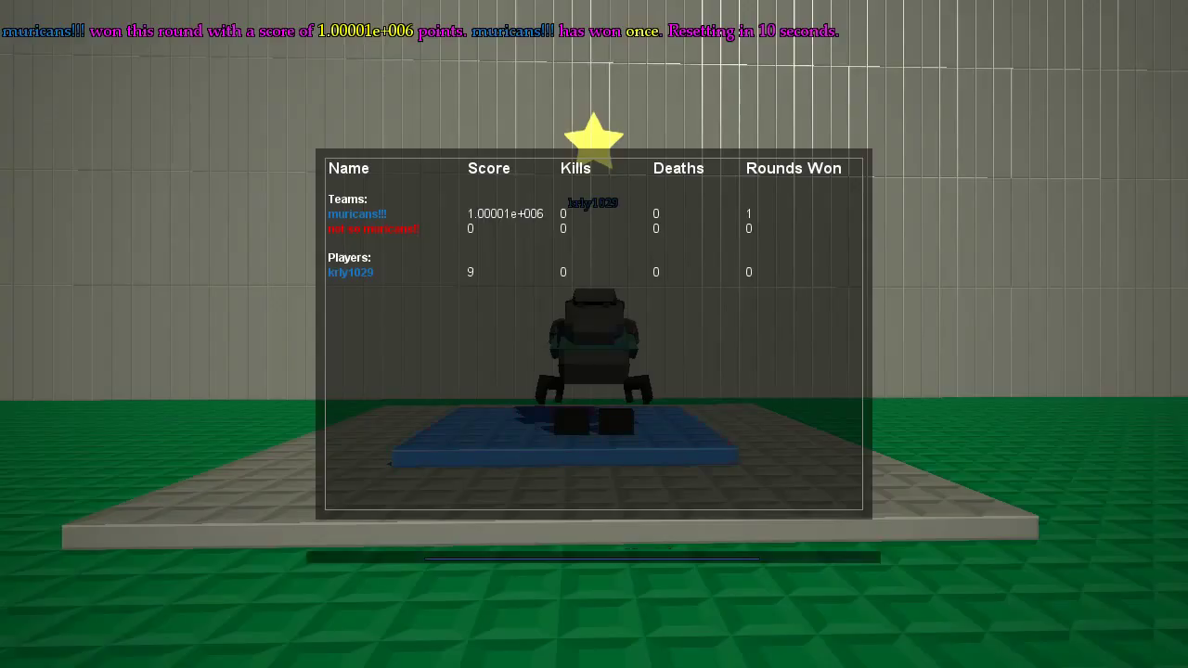
- Set the Slayer Points victory goal to 2000 and update the minigame
key(Escape)
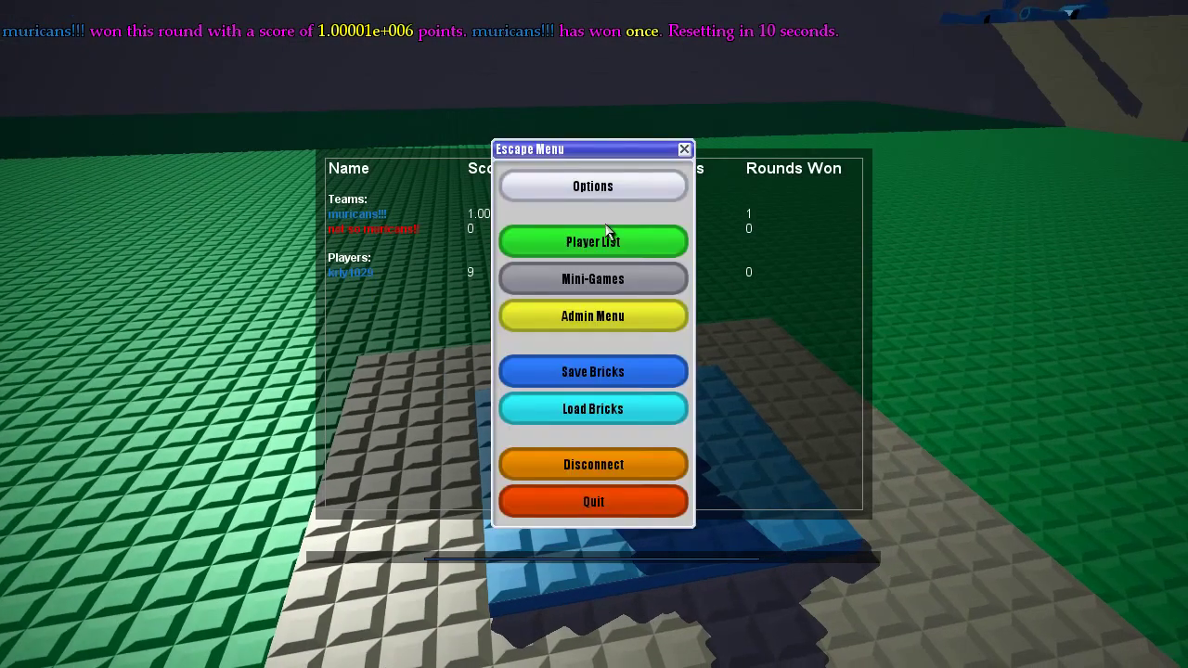
click(608, 273)
click(846, 414)
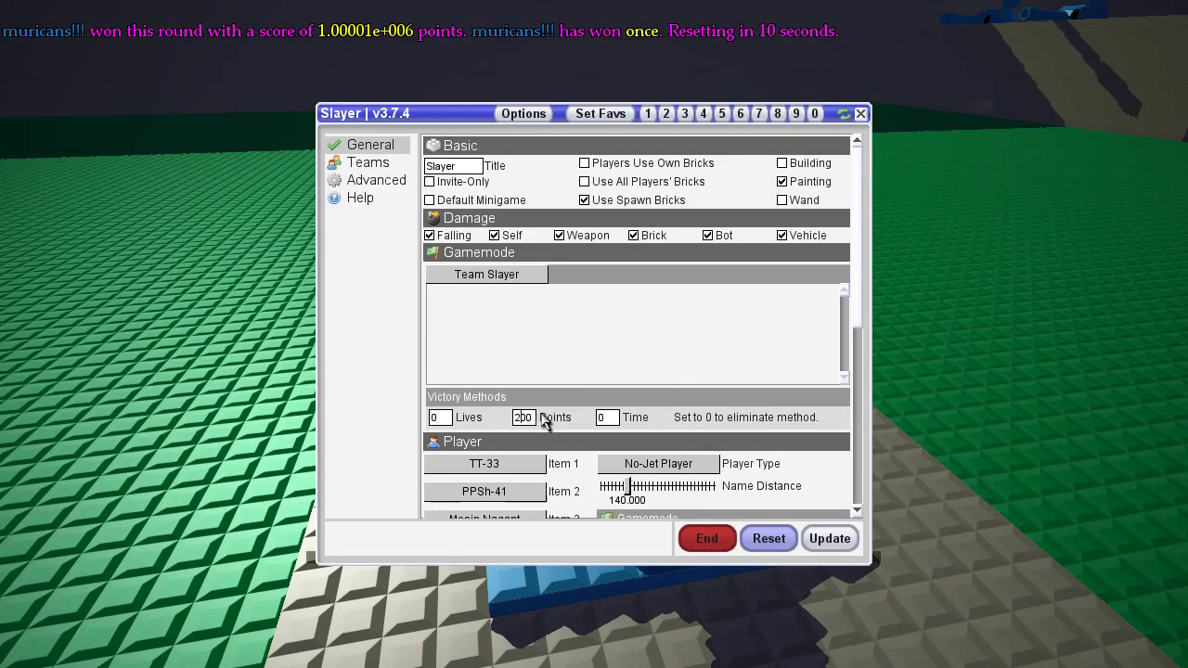
click(830, 542)
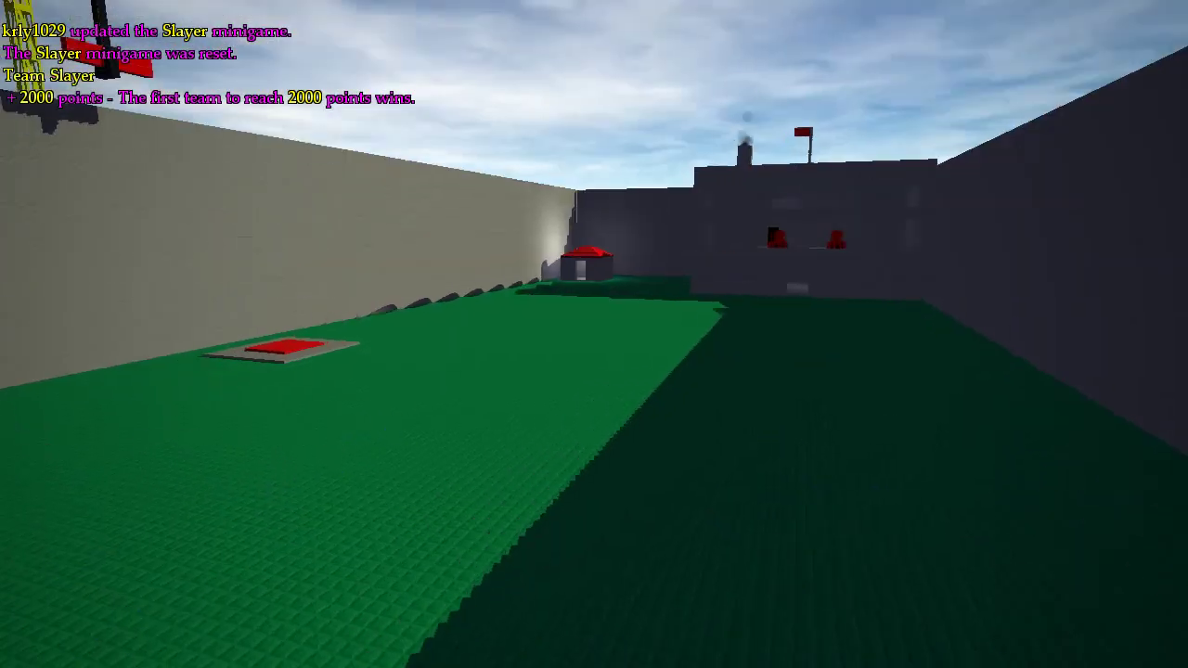
- Stand on the capture pad with the Mosin Nagant until muricans!!! win again, then open the game menu
key(1)
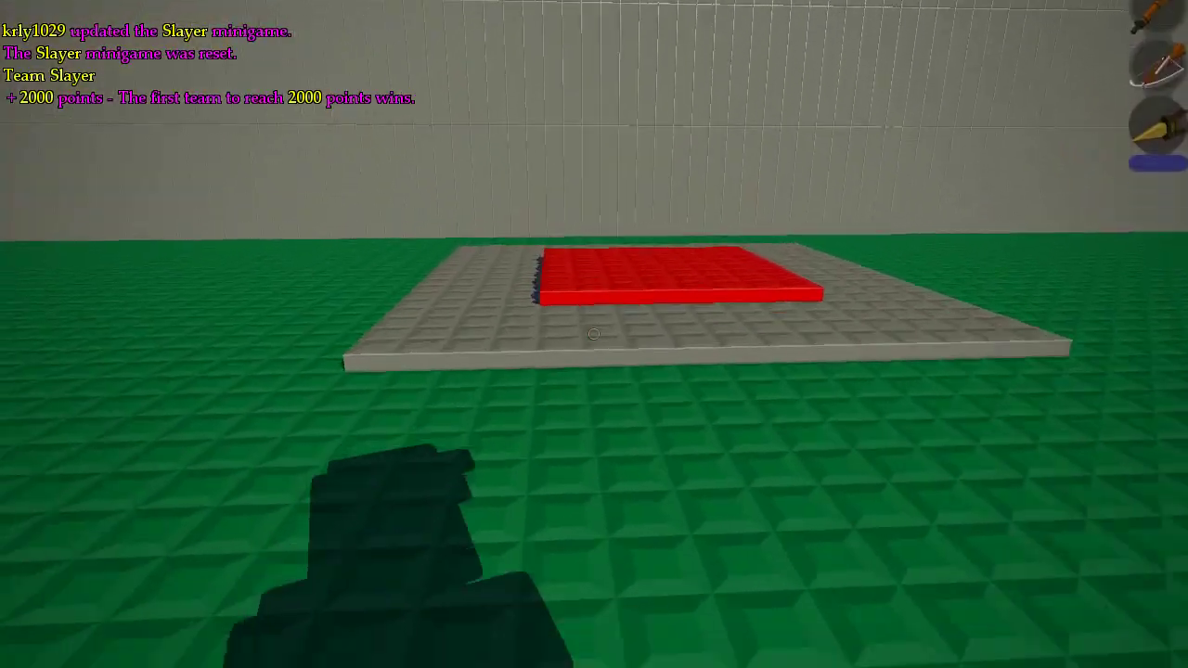
key(w)
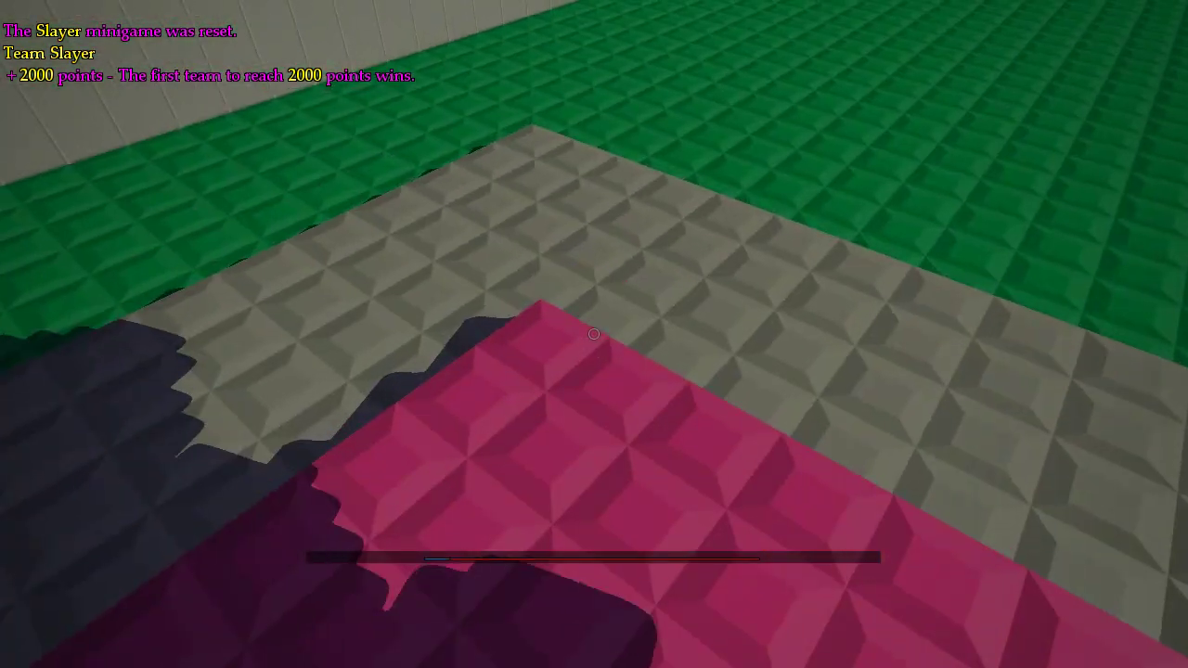
key(Tab)
scroll(594, 334, down, 1)
key(Tab)
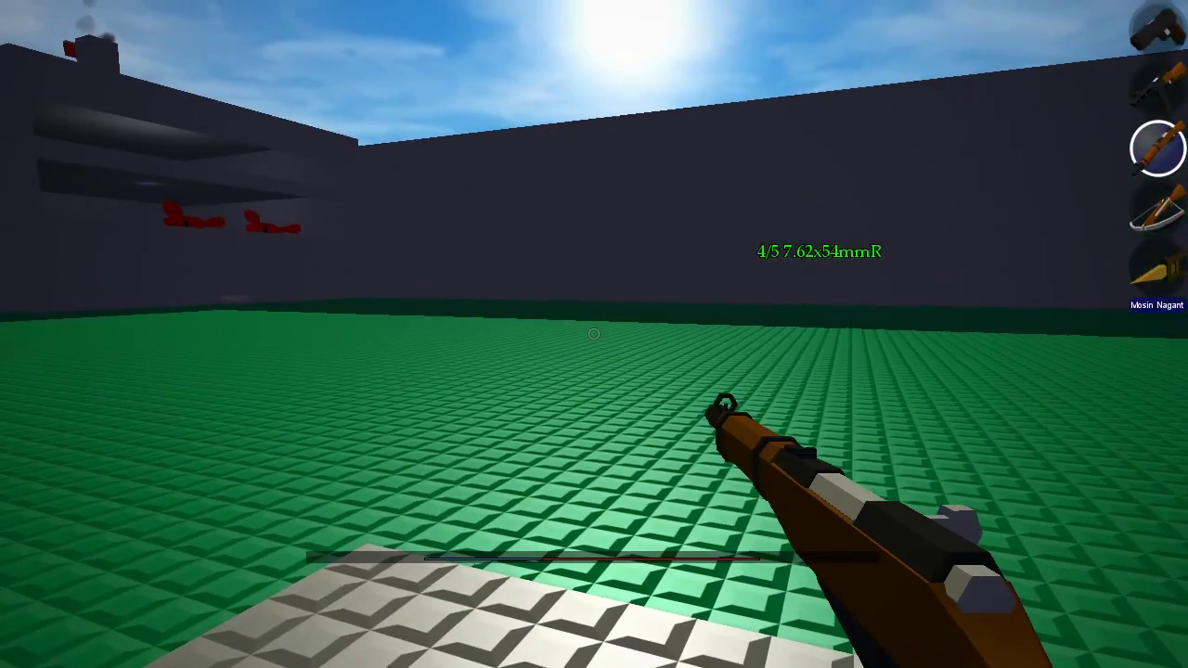
right_click(594, 334)
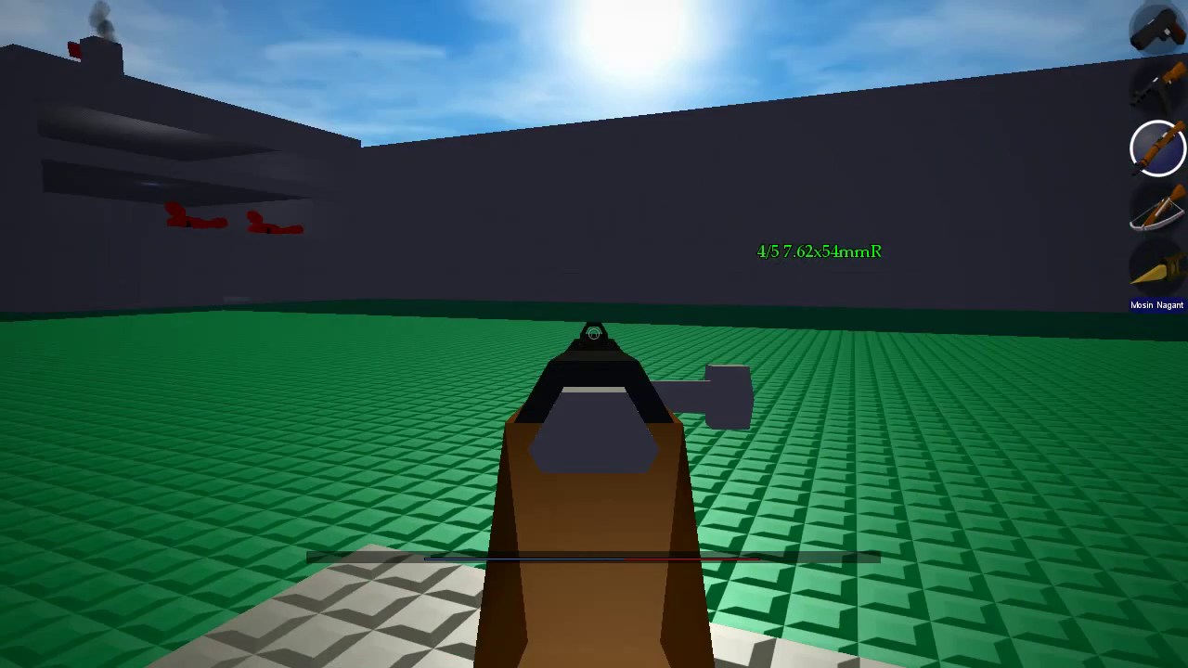
right_click(593, 334)
key(Tab)
key(Tab)
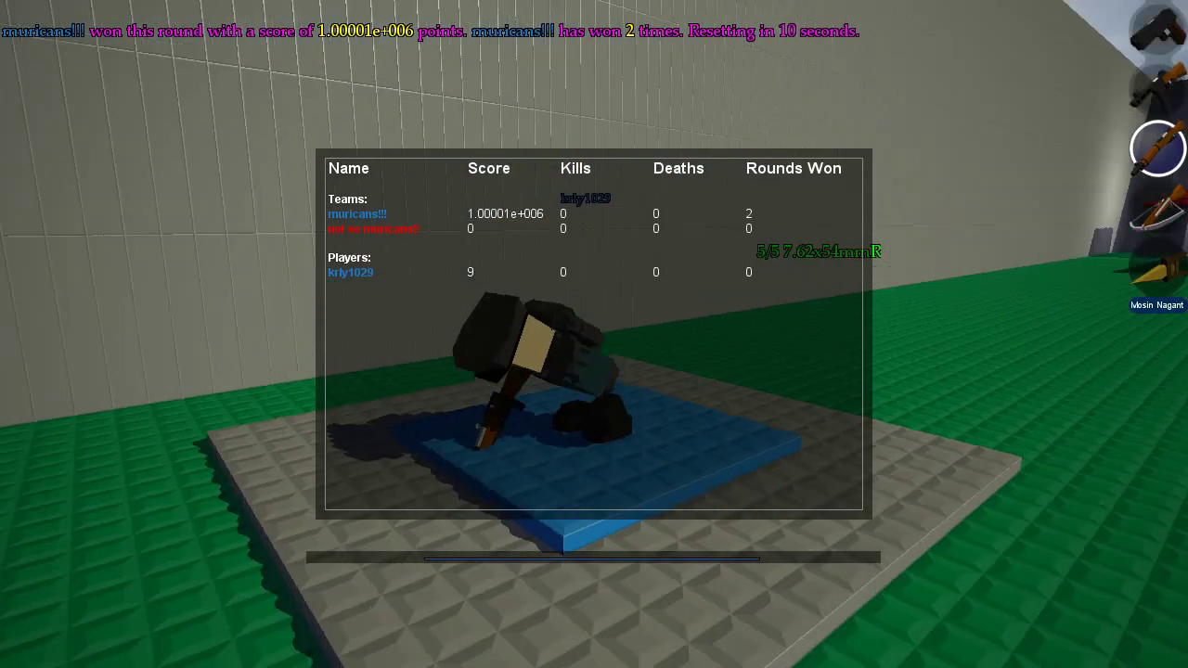
key(Escape)
- Set the Slayer Points victory goal to 0 and update the minigame
click(581, 283)
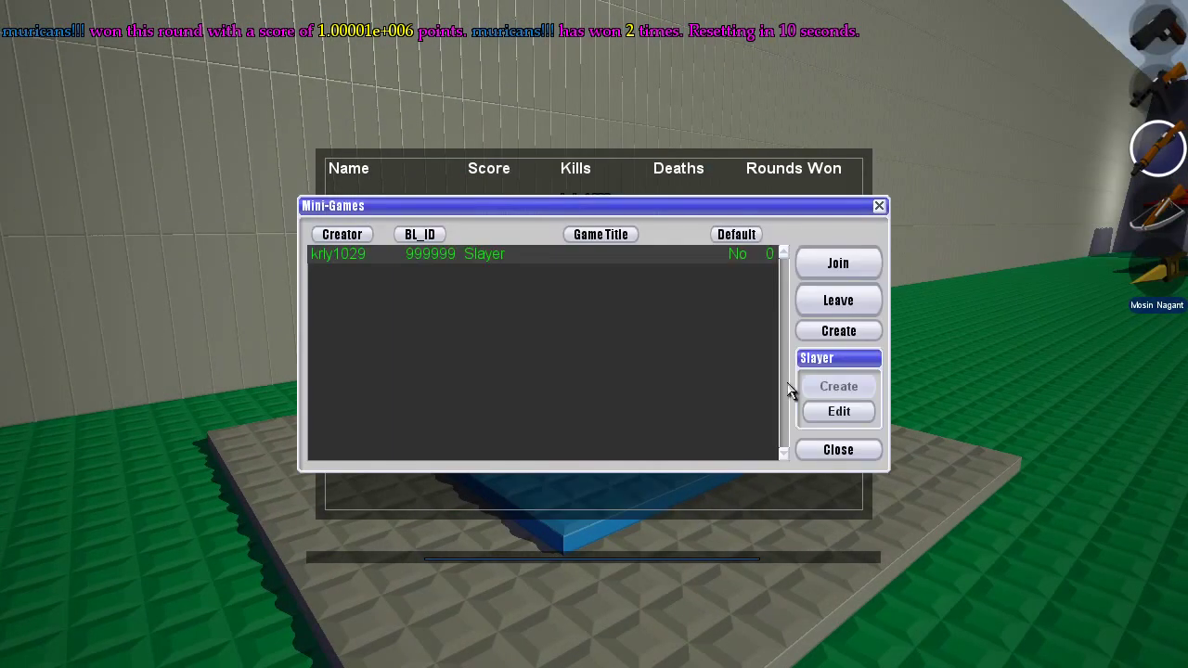
click(839, 413)
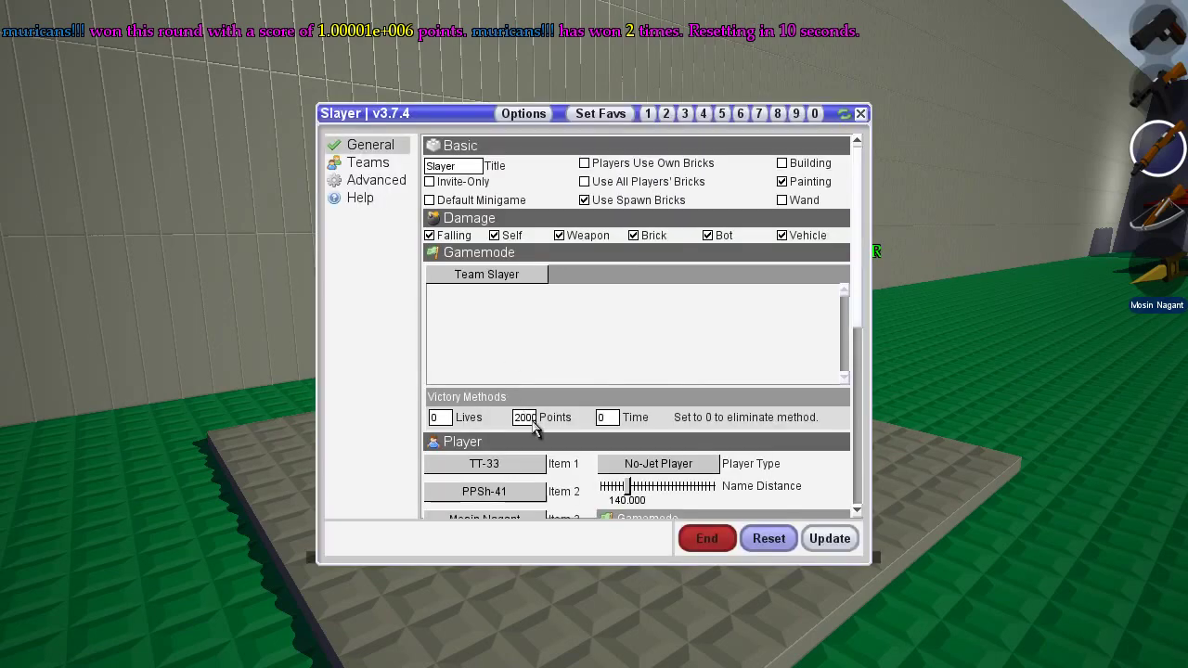
click(809, 542)
key(Escape)
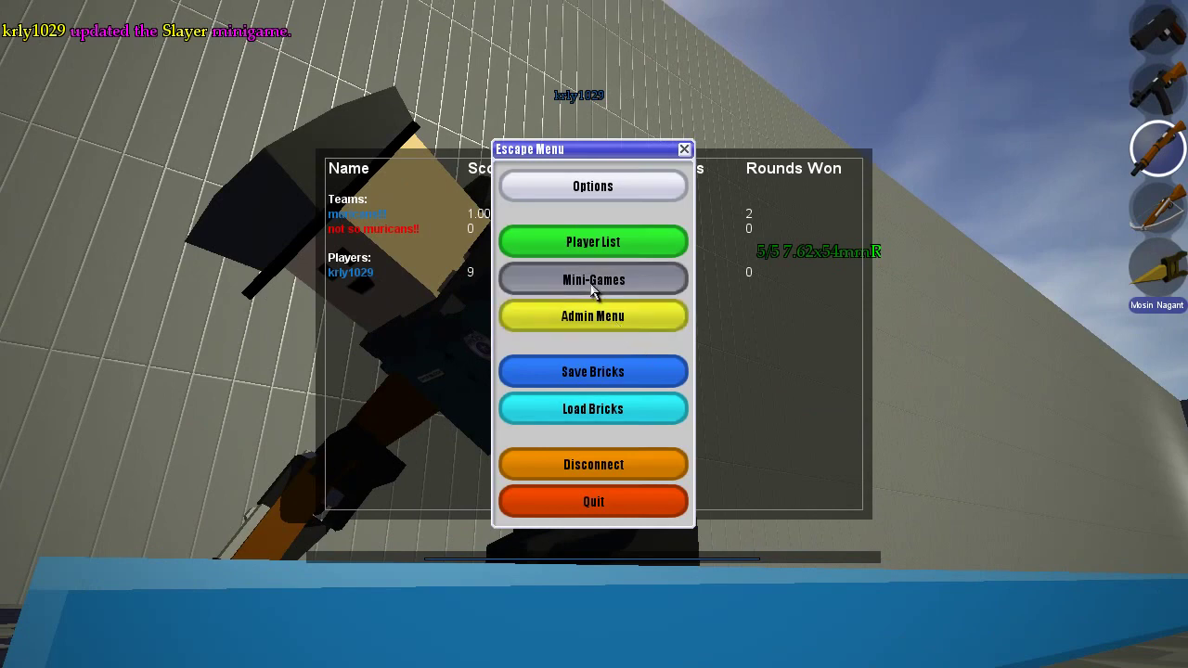
click(591, 279)
click(839, 411)
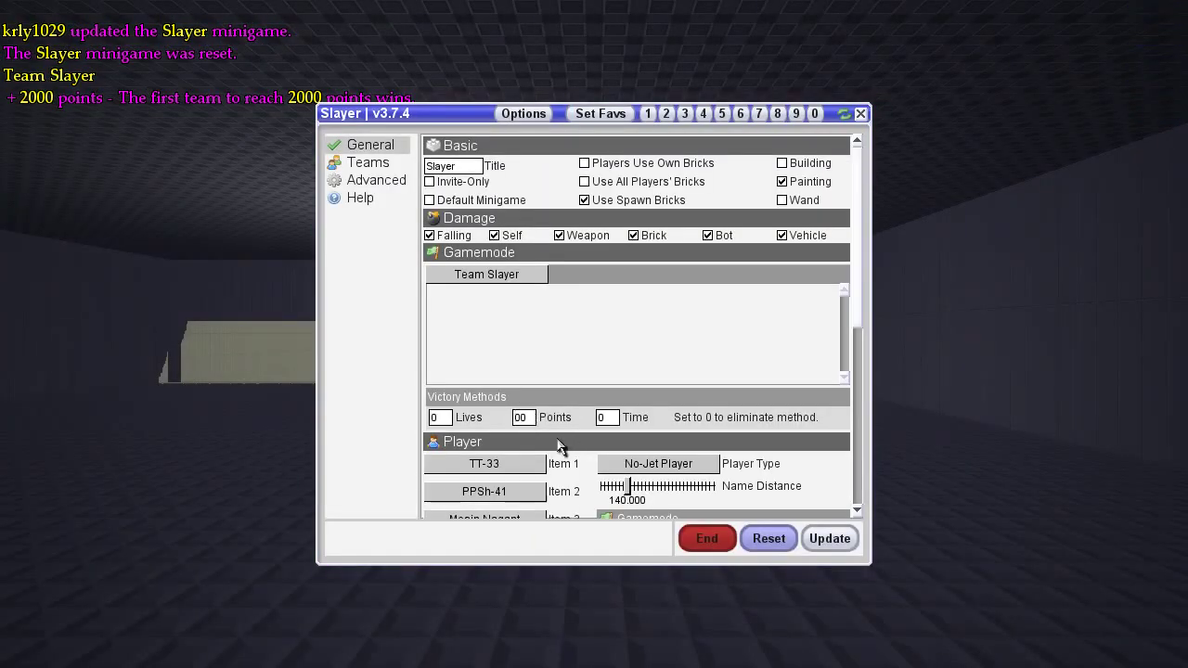
click(828, 540)
key(Escape)
key(Escape)
- Equip the Mosin Nagant and walk back onto the capture pad to turn it pink
key(3)
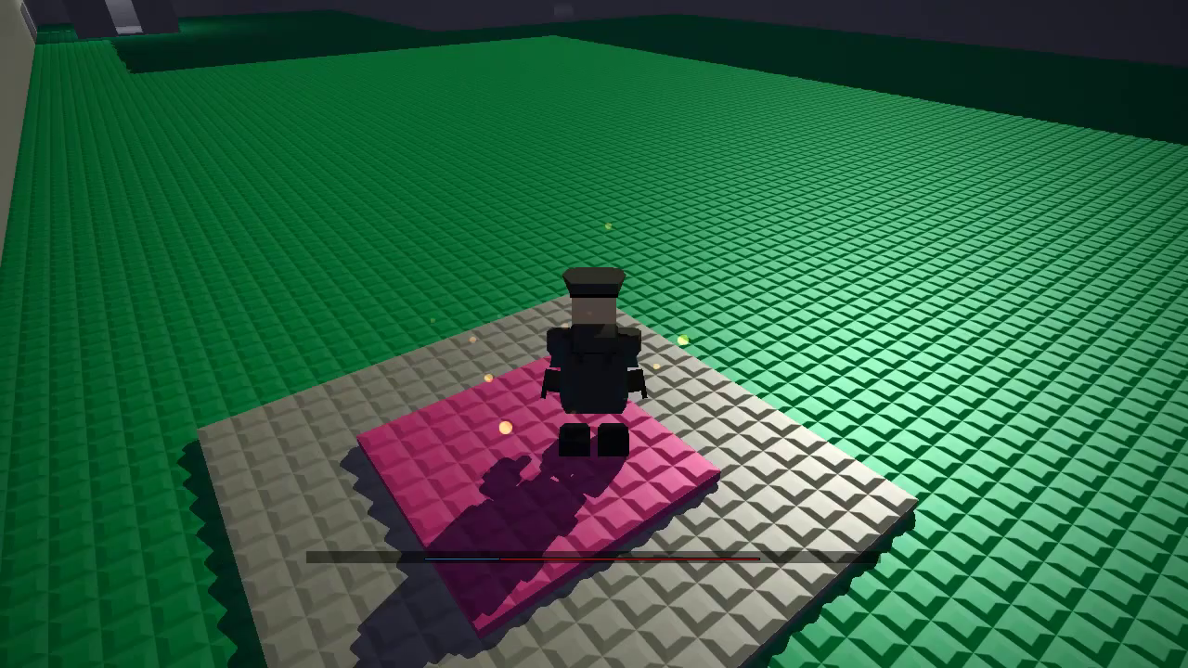
key(w)
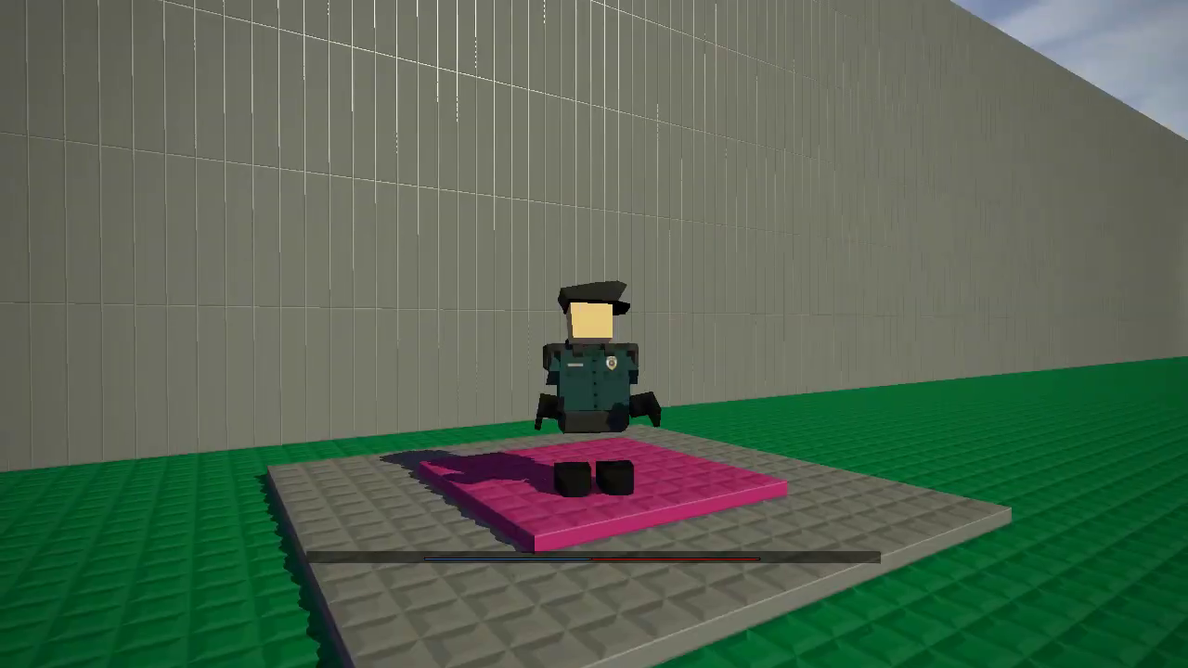
scroll(594, 334, up, 5)
key(3)
key(s)
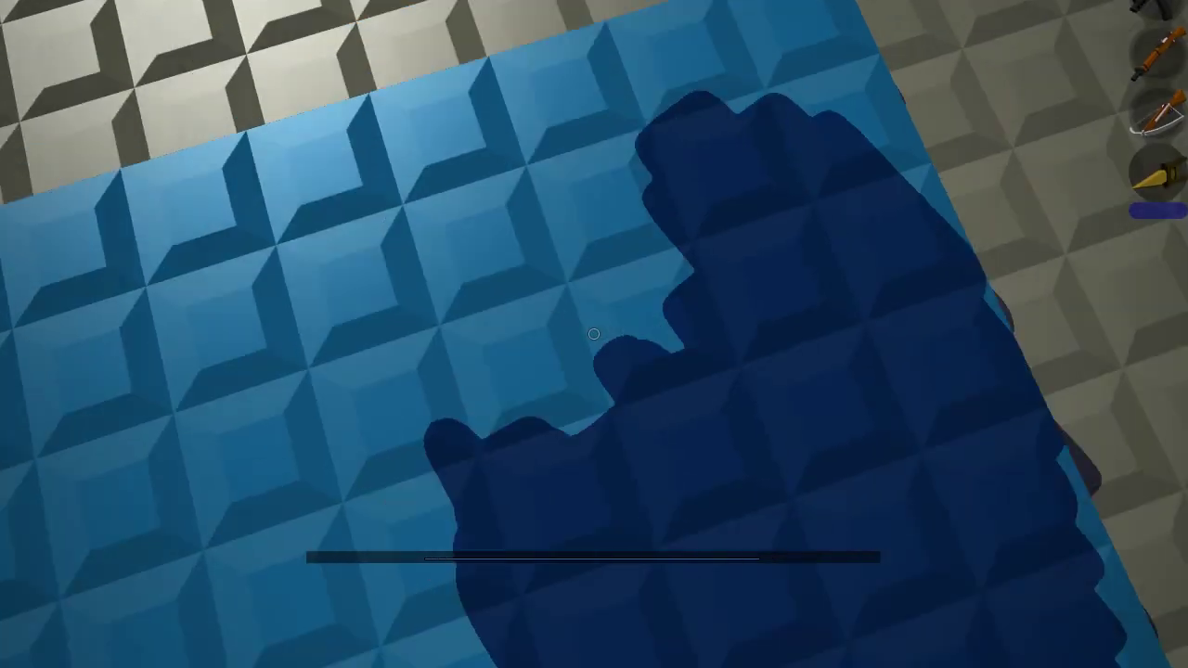
key(Escape)
key(Escape)
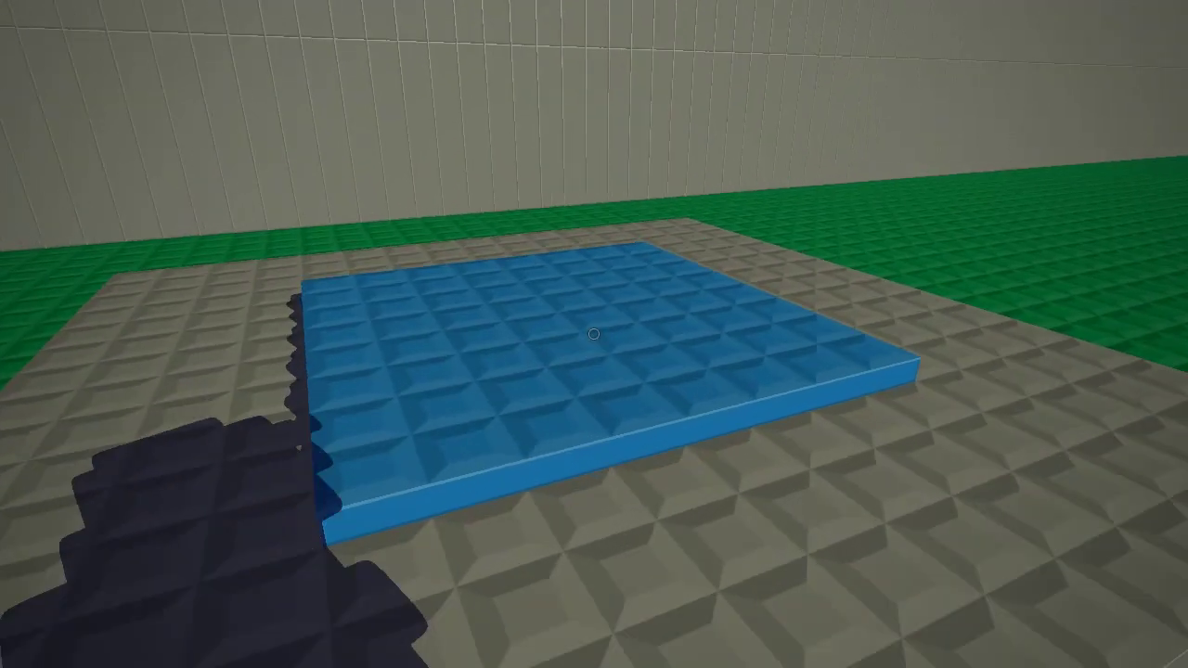
key(Escape)
- Move your player onto the not so muricans!! team in Slayer Teams
click(652, 287)
click(837, 414)
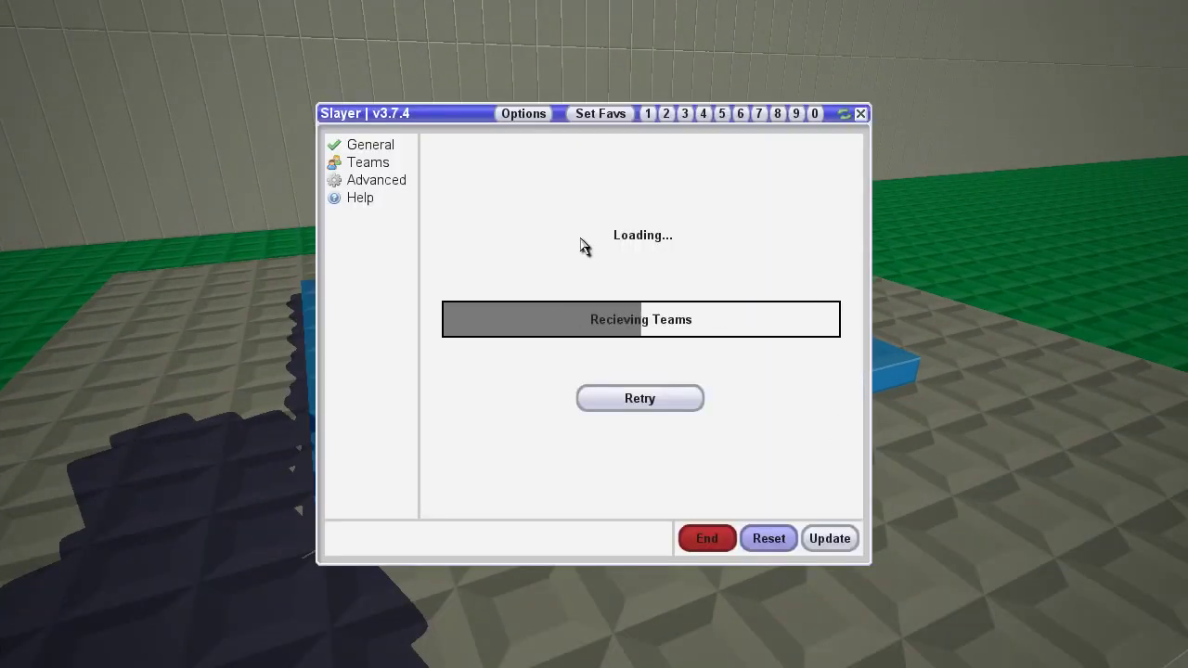
click(359, 166)
click(471, 182)
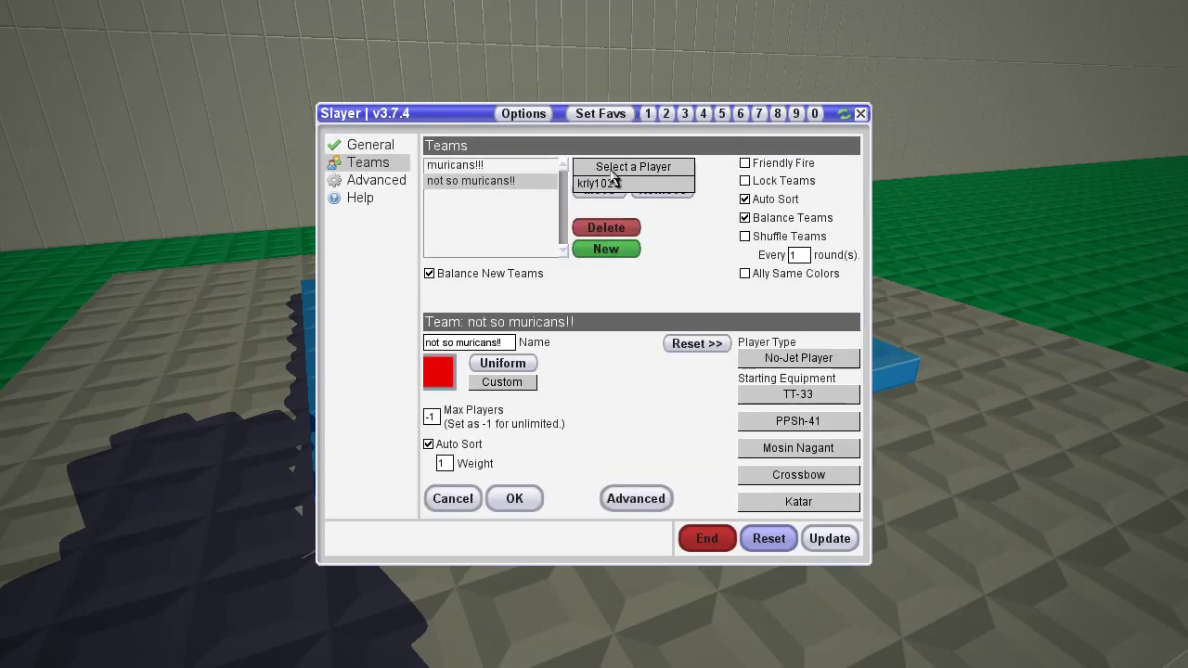
click(605, 190)
- Walk through the dark room and outside onto the capture pad, turning it red
key(F1)
key(Escape)
key(Escape)
key(F1)
key(Escape)
key(1)
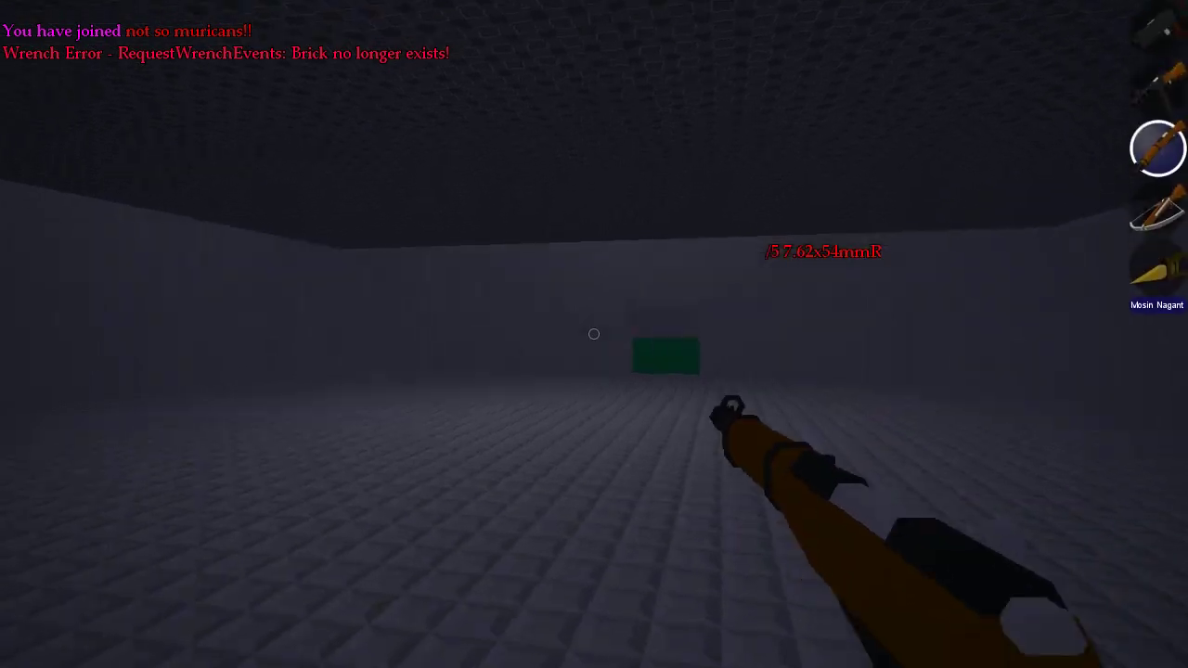
key(w)
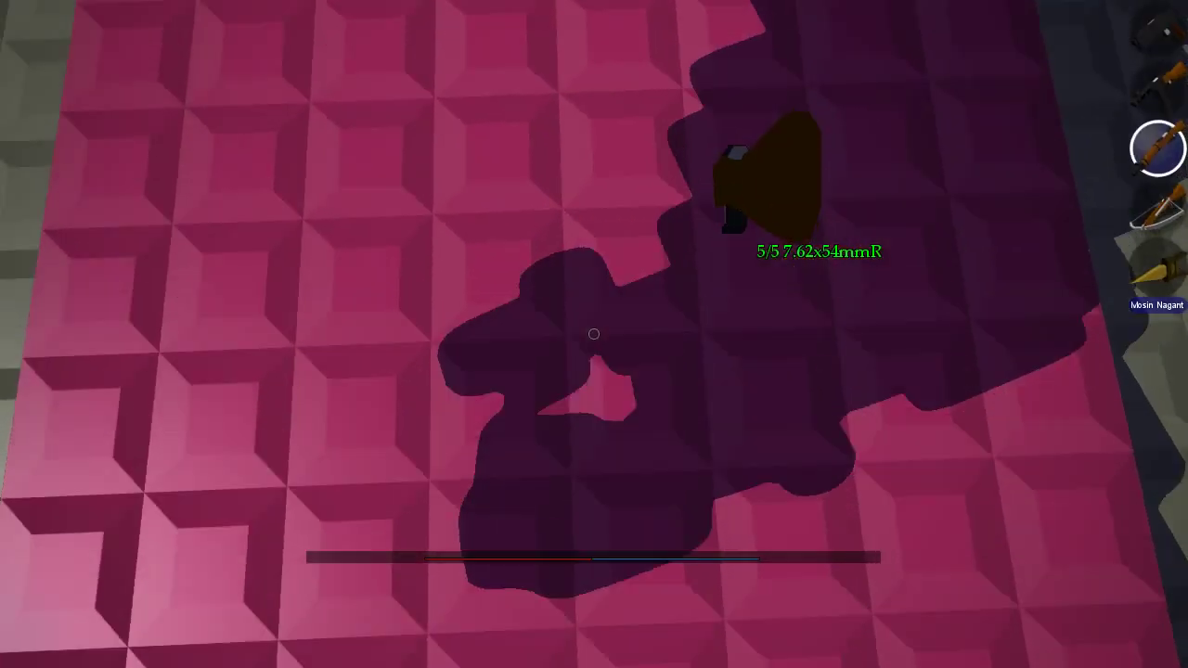
scroll(594, 333, down, 1)
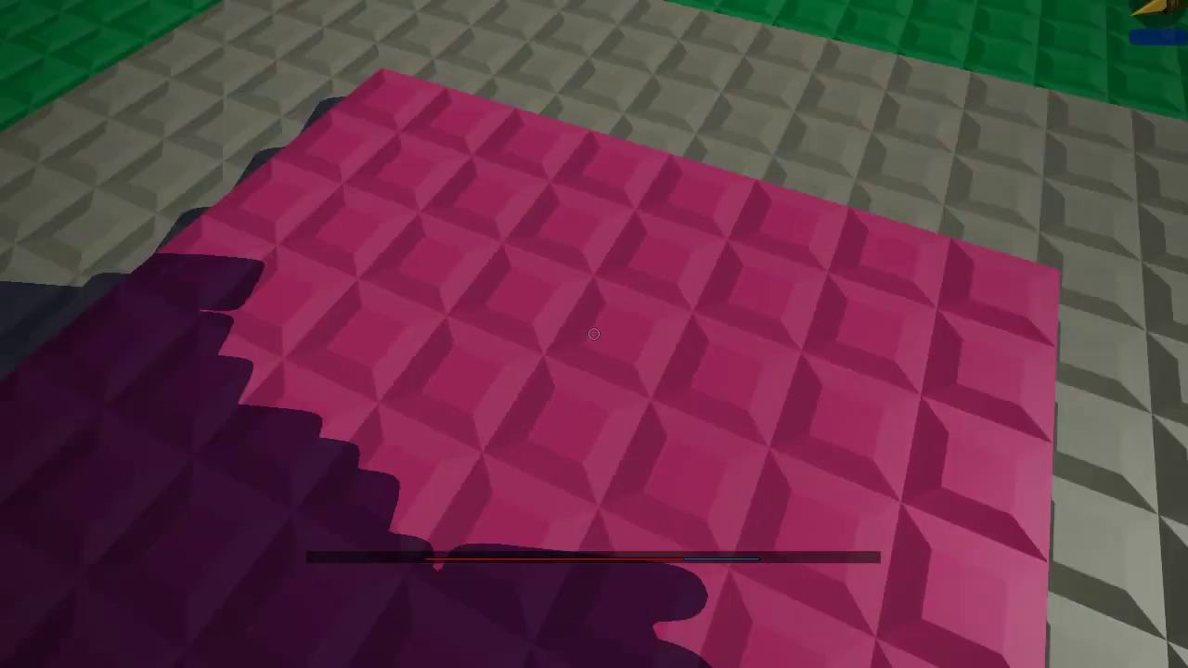
scroll(594, 333, up, 3)
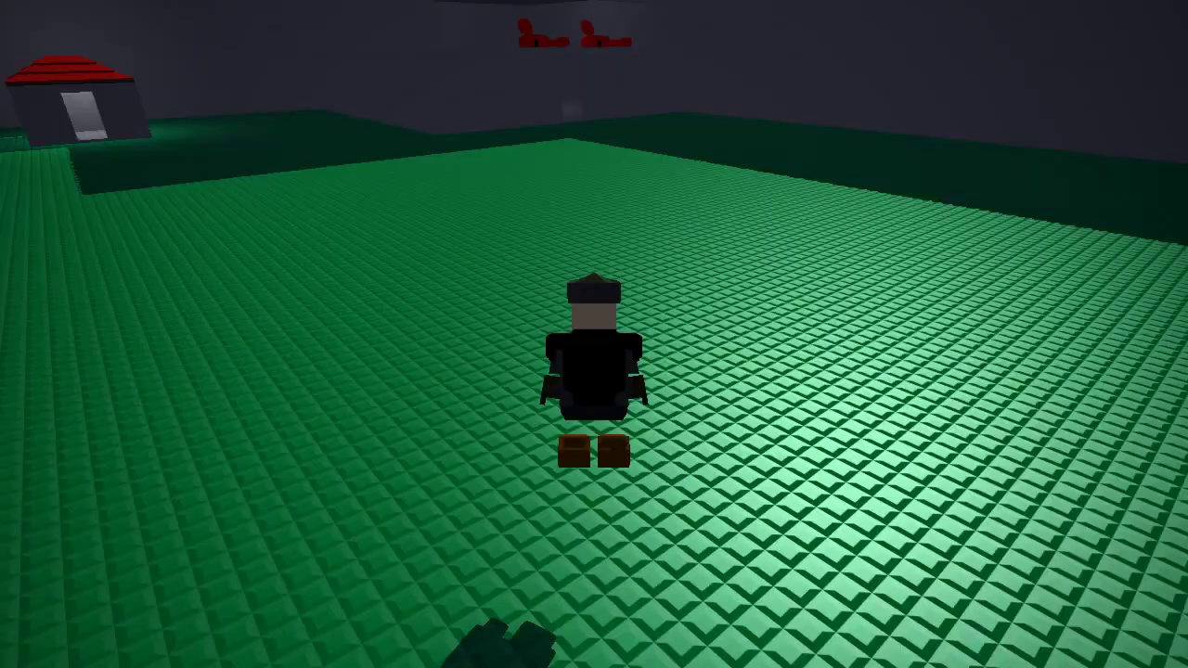
scroll(593, 333, up, 5)
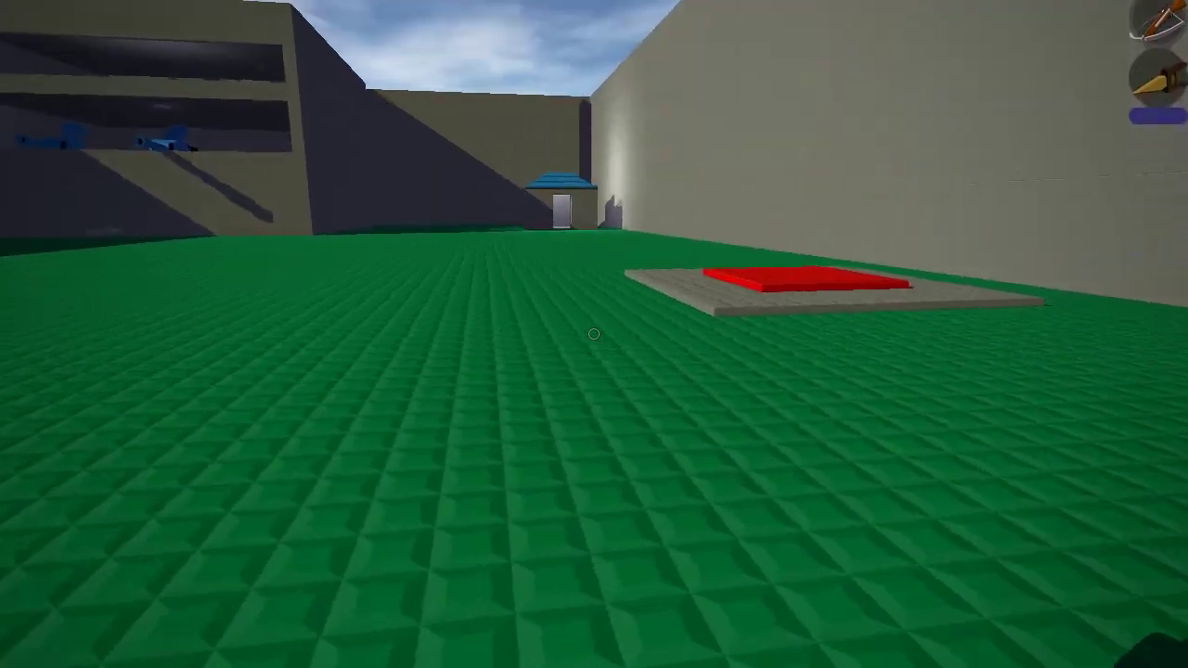
- Review the Slayer minigame's Advanced settings page, then close it back to the Escape Menu
key(Escape)
click(663, 281)
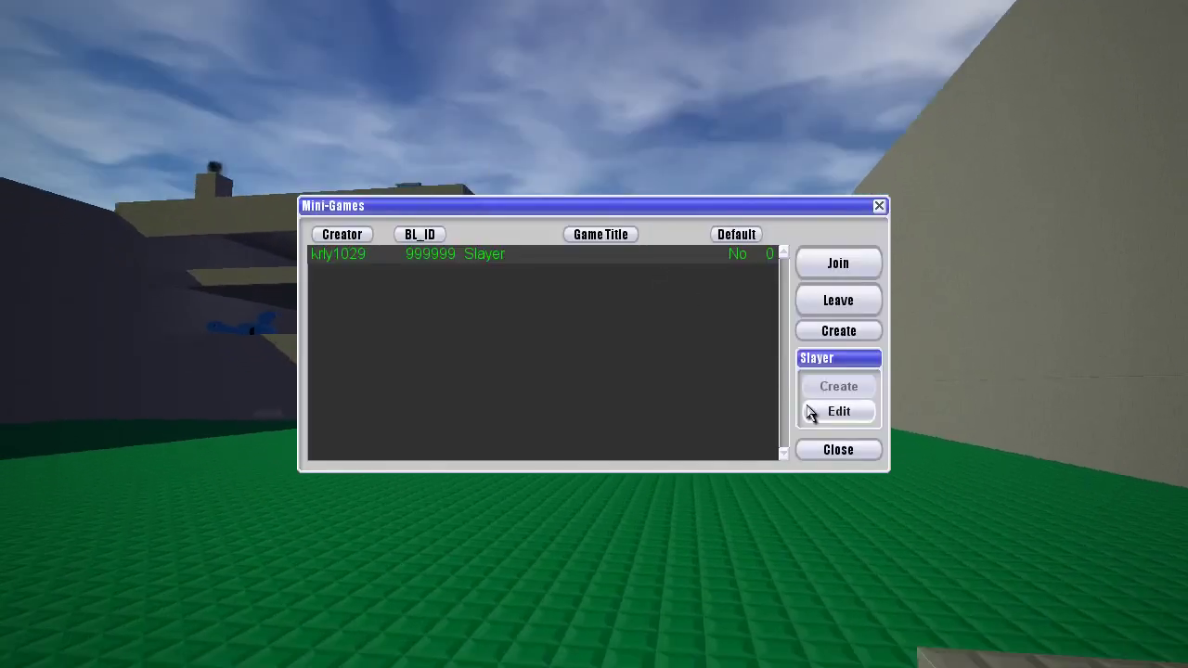
click(859, 414)
key(Escape)
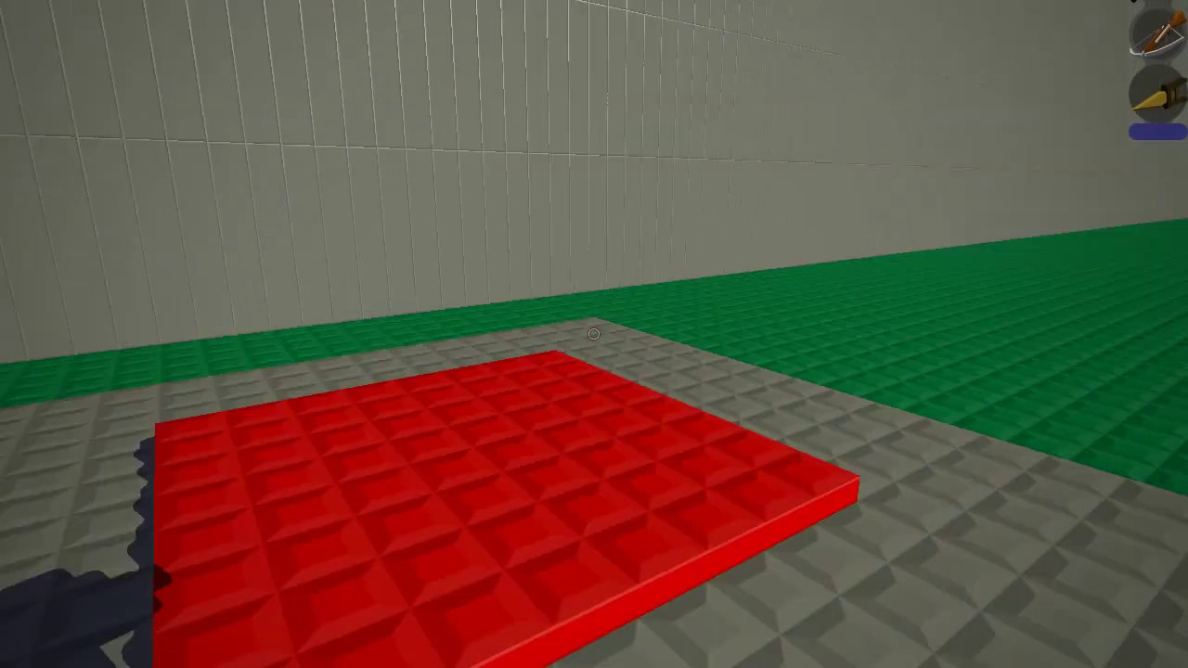
key(Escape)
click(631, 277)
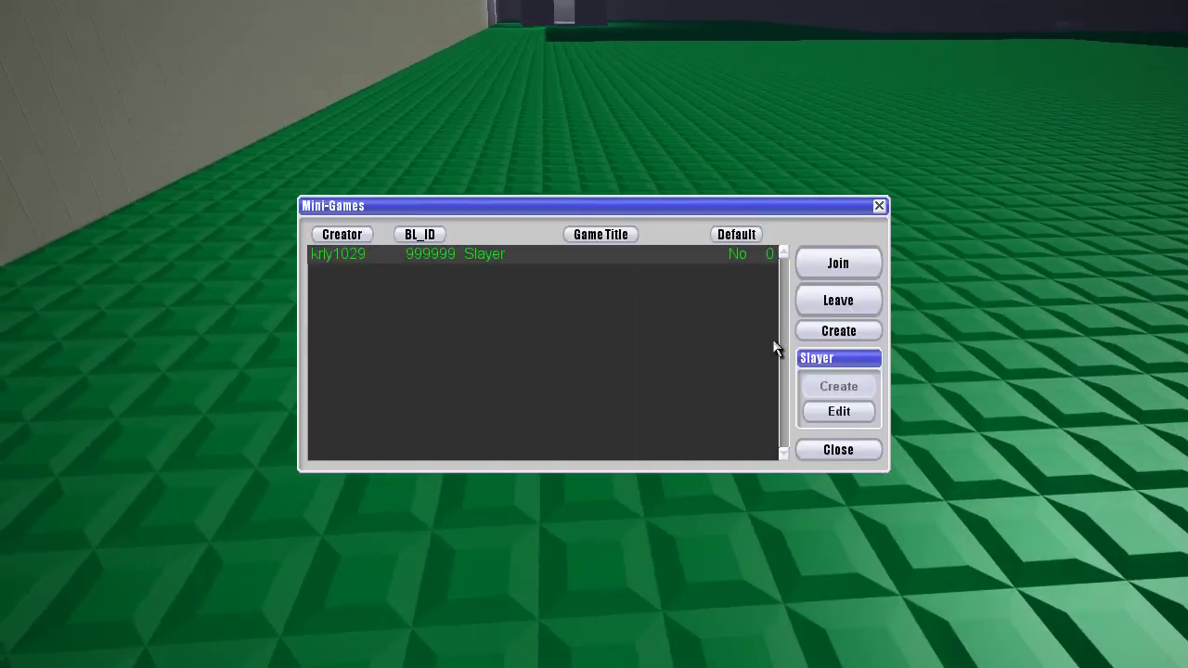
click(844, 412)
click(377, 182)
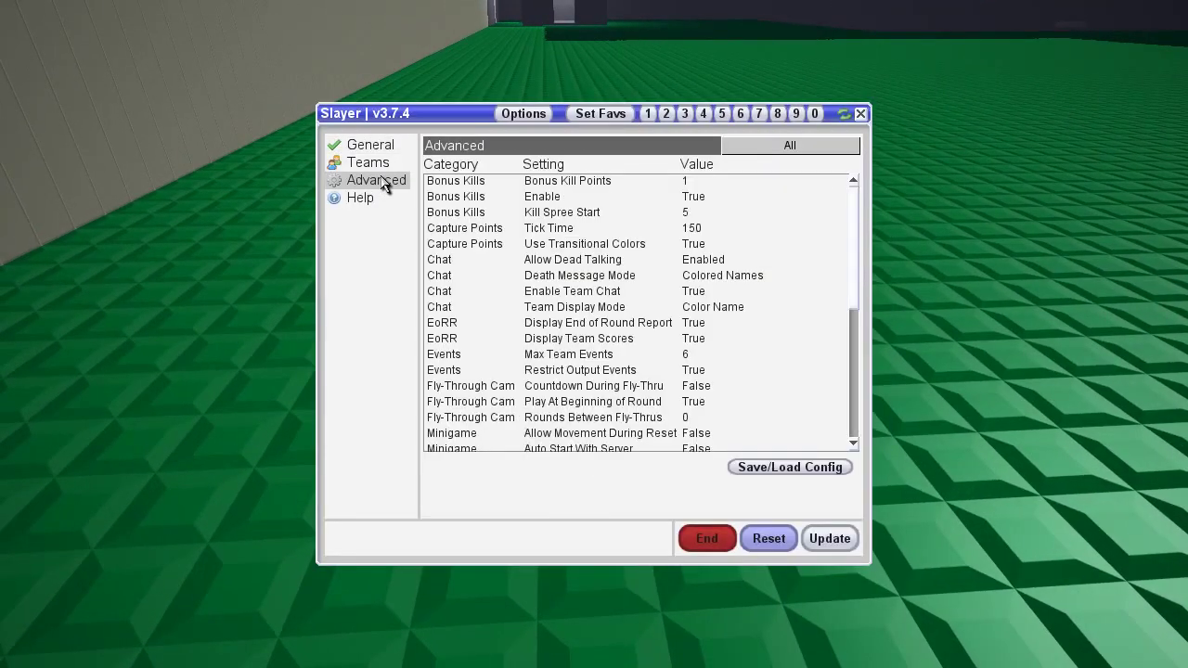
key(Escape)
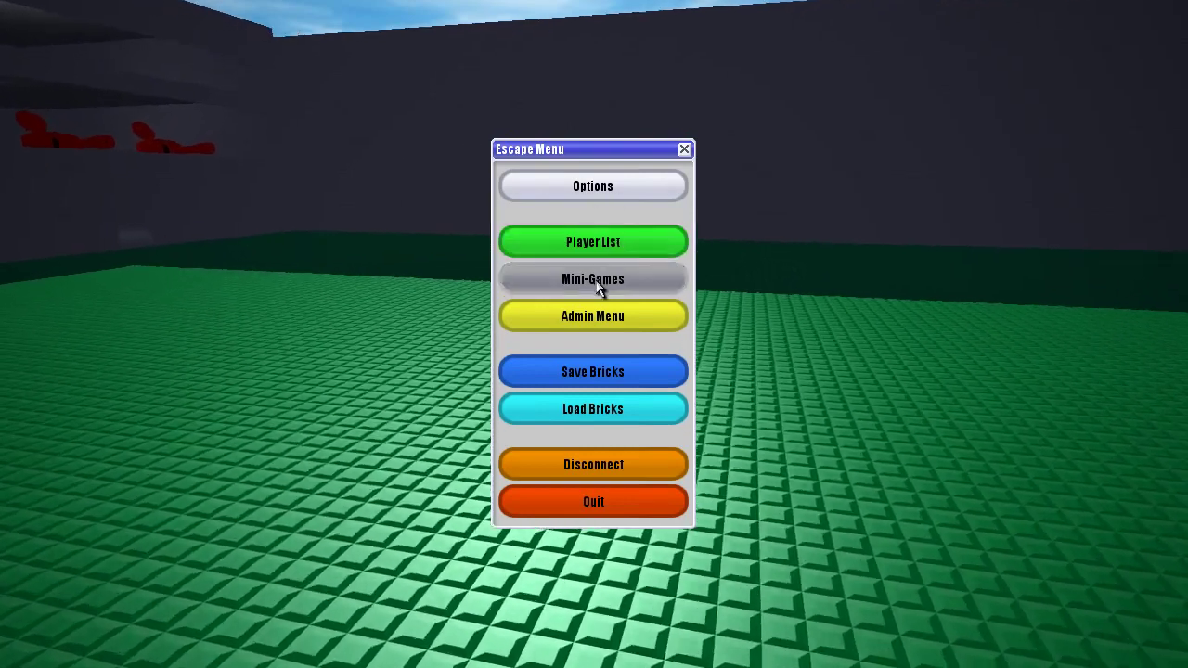
- Give the muricans!!! team Player Scale 5 and update the Slayer minigame
click(600, 281)
click(821, 411)
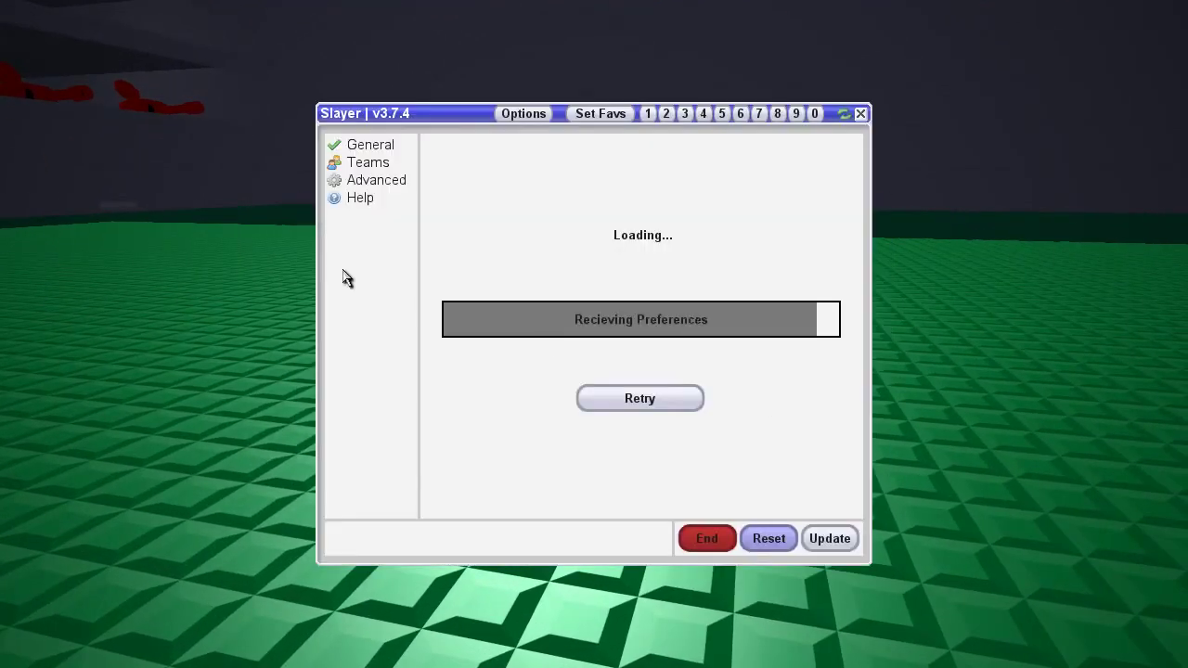
click(376, 180)
click(369, 165)
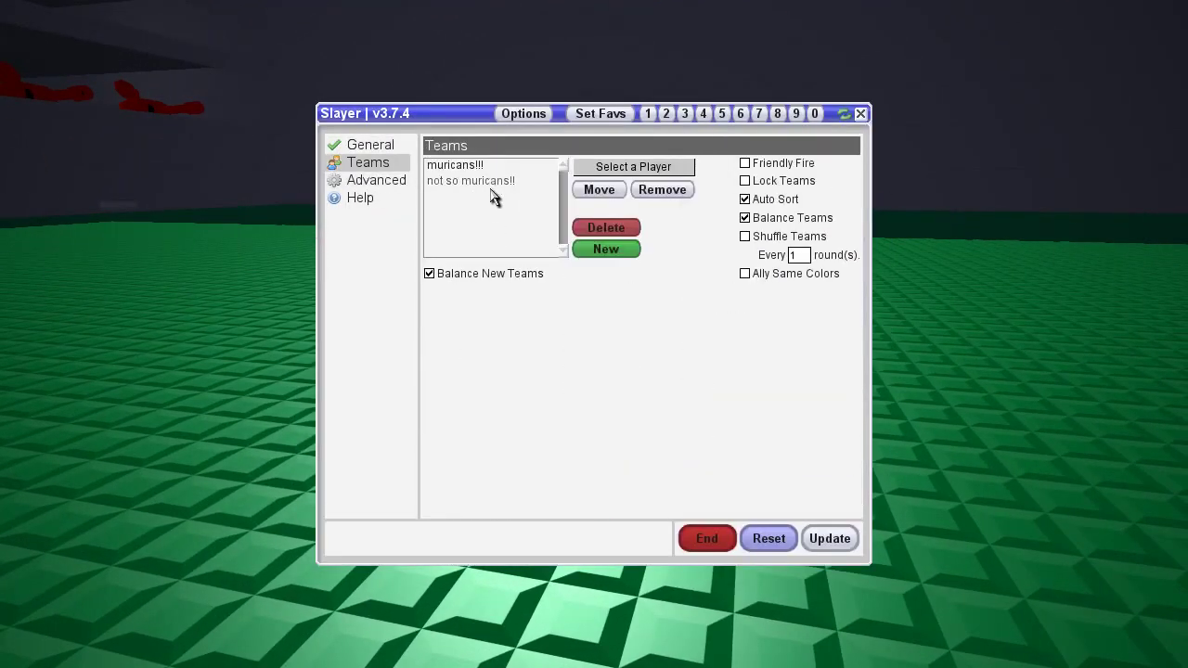
click(475, 166)
click(618, 501)
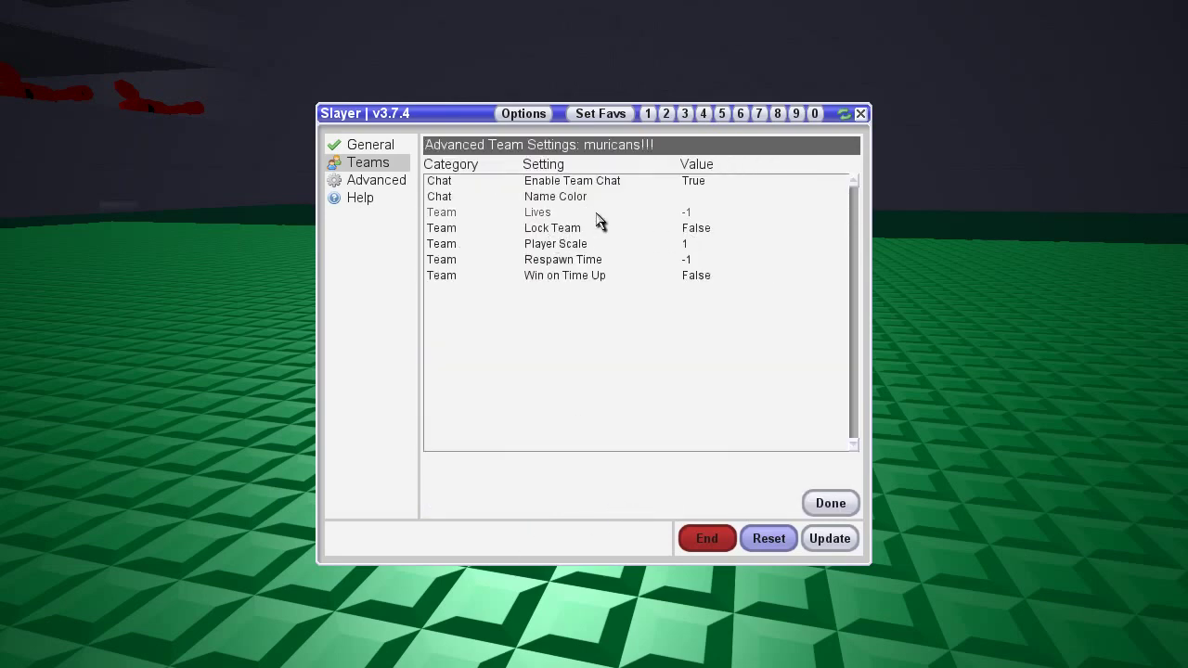
click(656, 246)
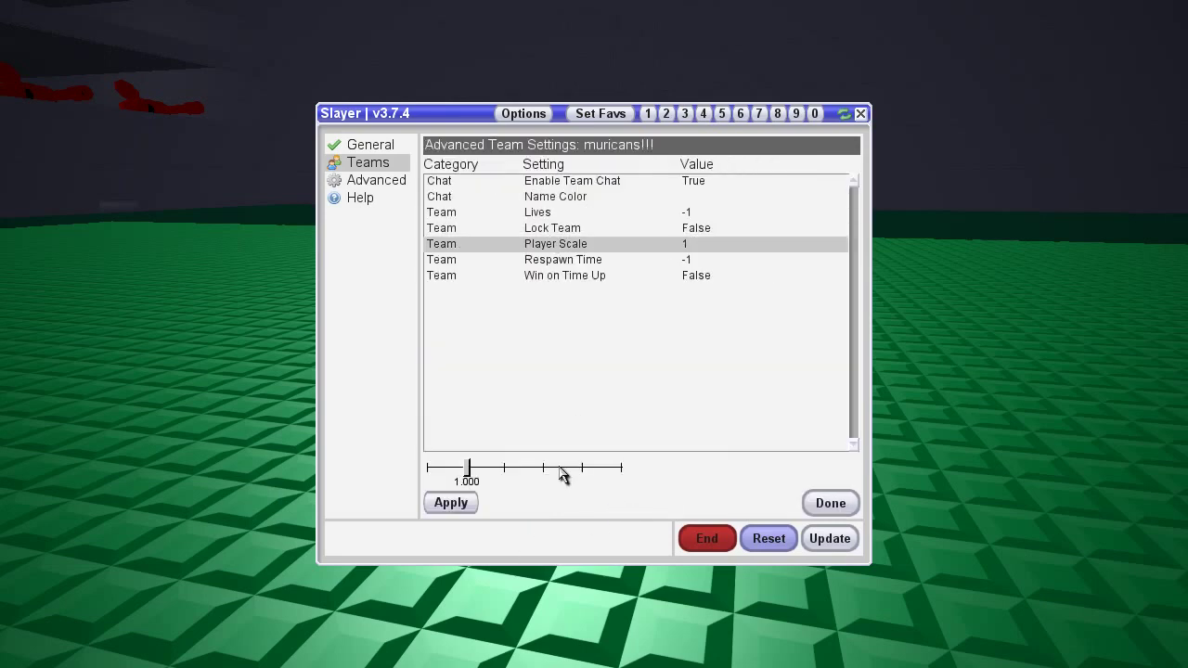
drag(562, 475, 1002, 472)
click(464, 515)
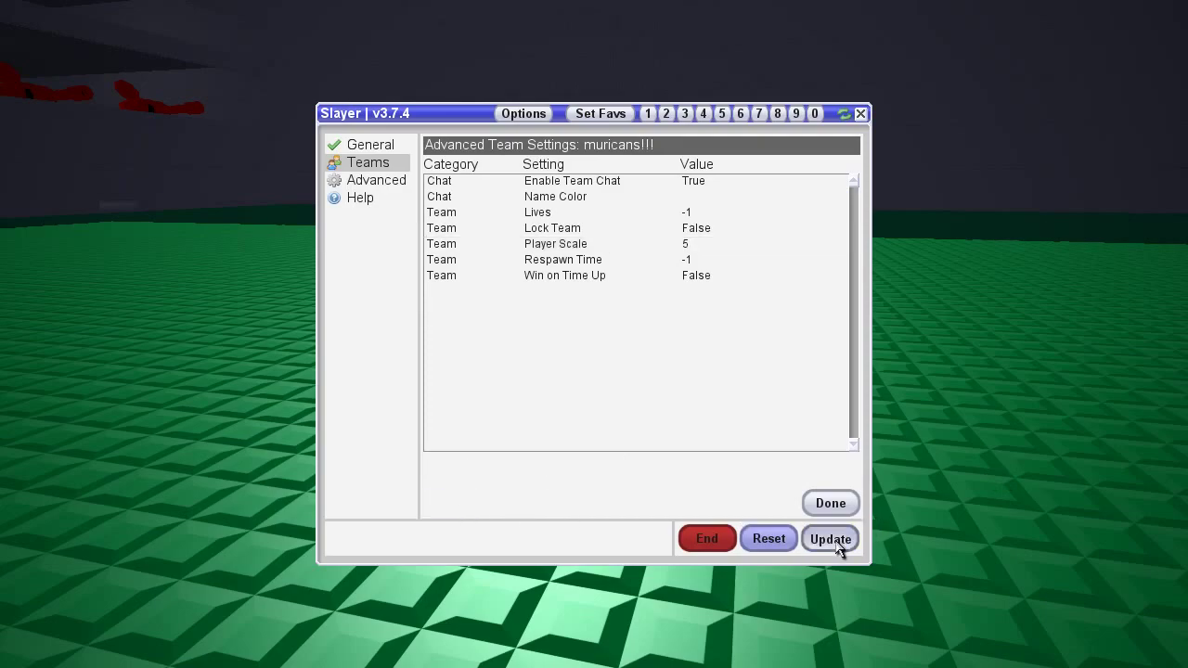
click(831, 540)
- Move your own player onto the muricans!!! team and return to play
key(Escape)
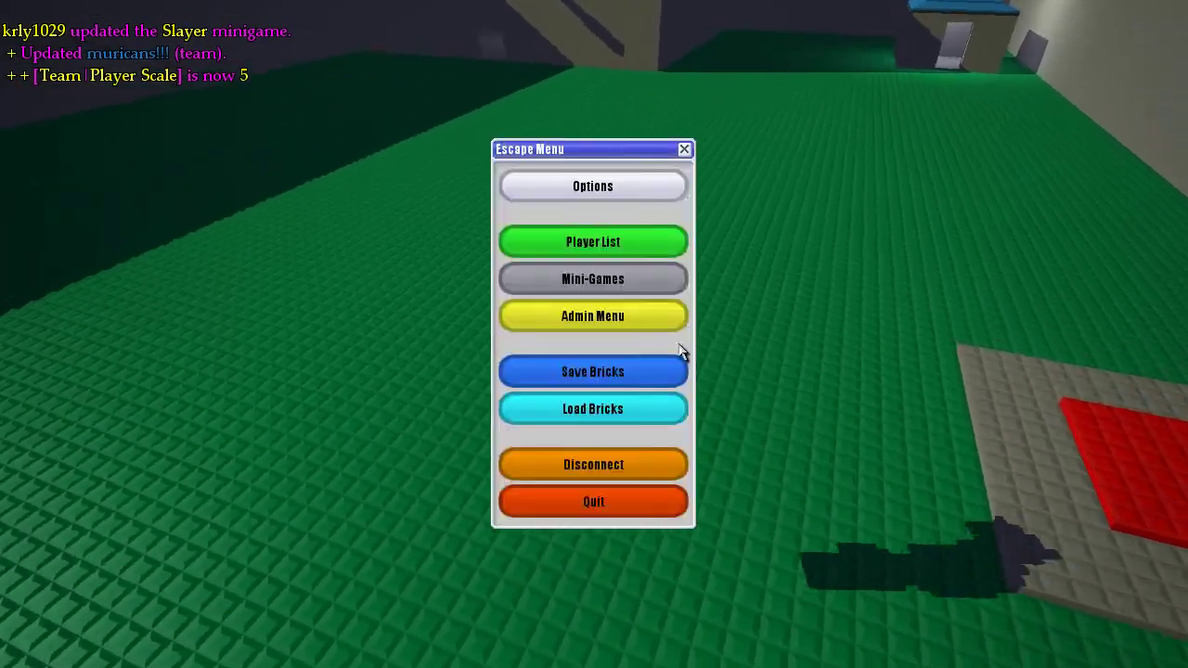
click(672, 280)
click(839, 411)
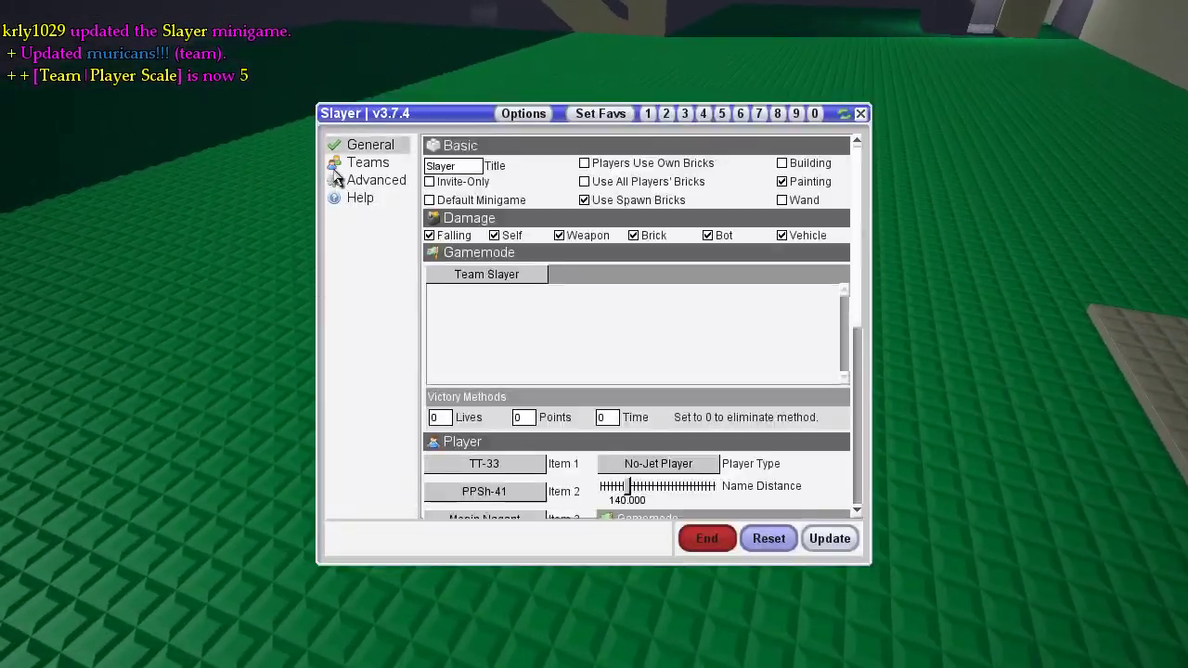
click(368, 163)
click(464, 165)
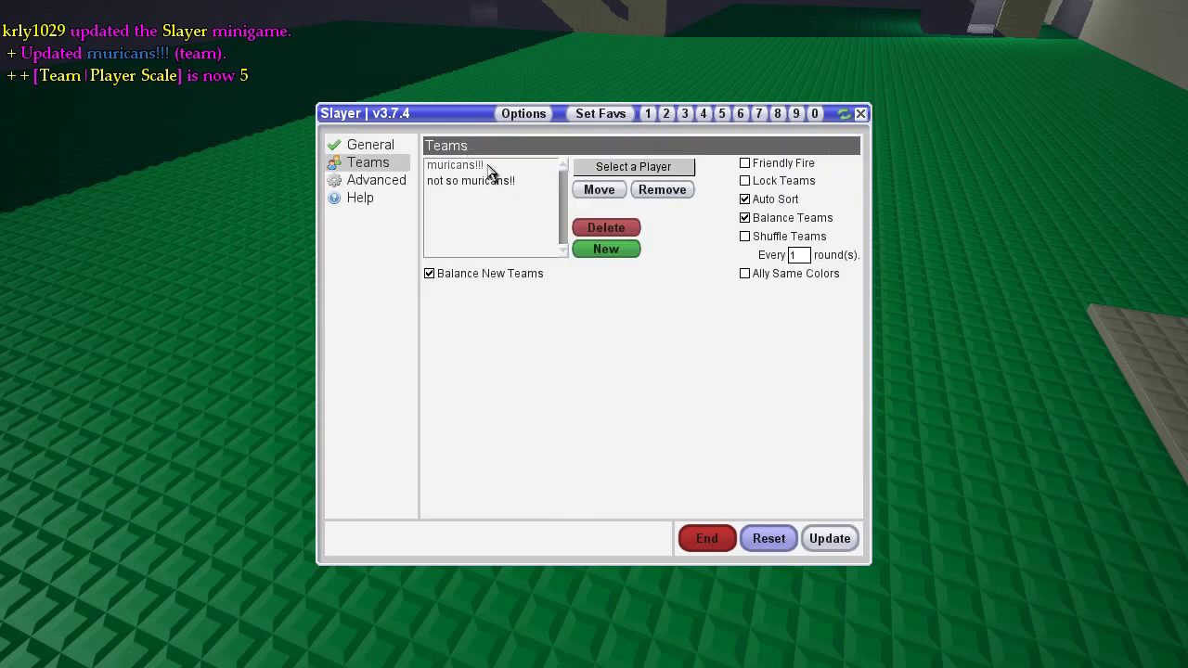
click(603, 167)
click(607, 186)
click(602, 190)
key(Escape)
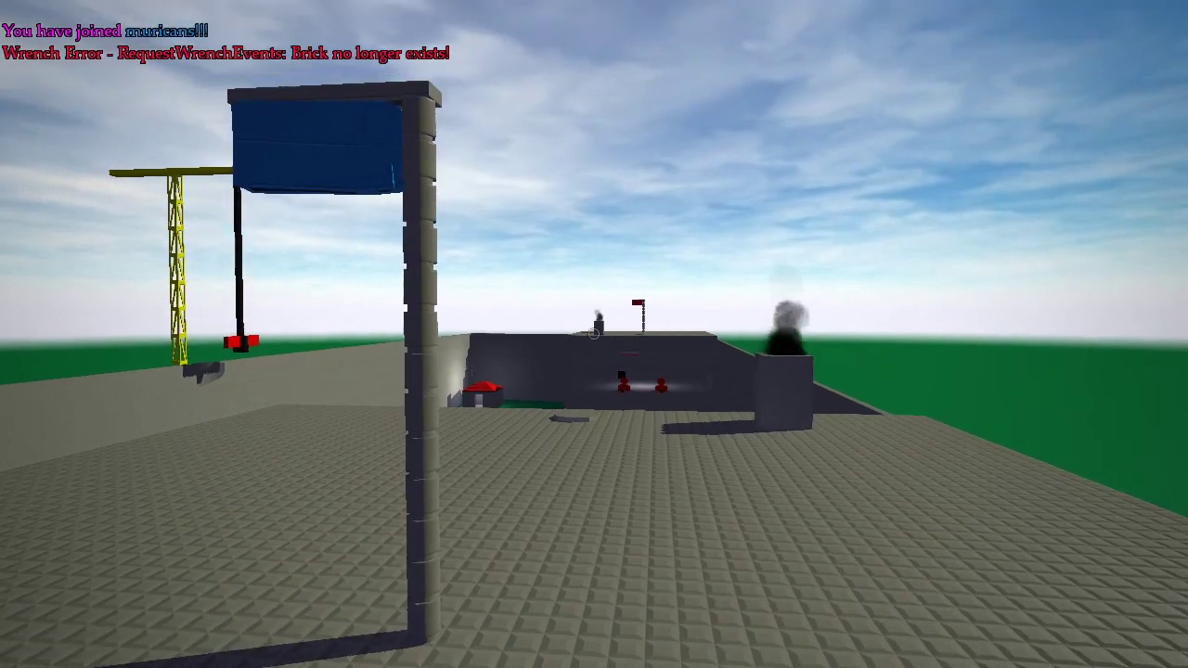
- Walk toward the fort, equip the Mosin Nagant and fire a round at the far wall
key(w)
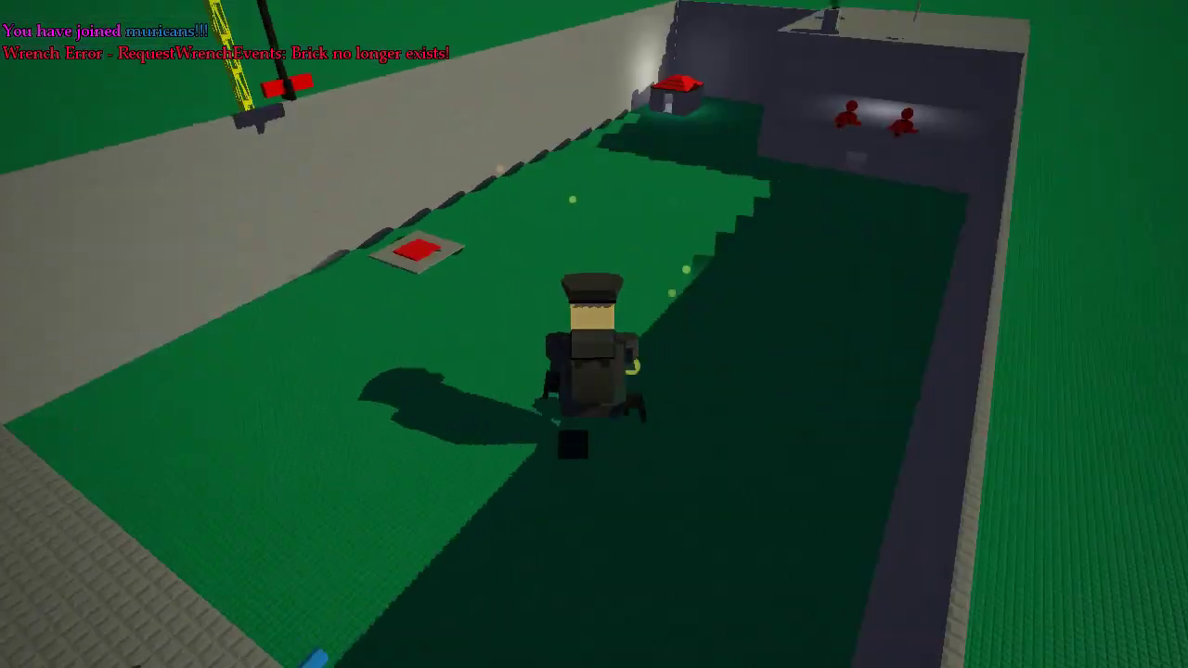
key(3)
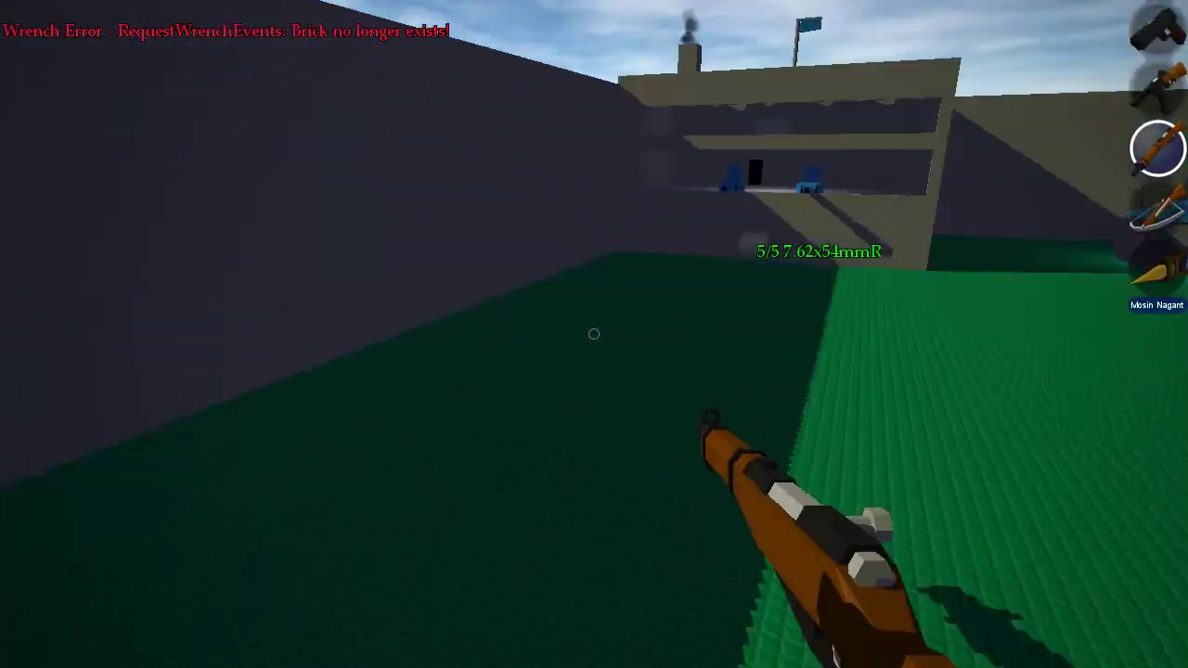
click(594, 334)
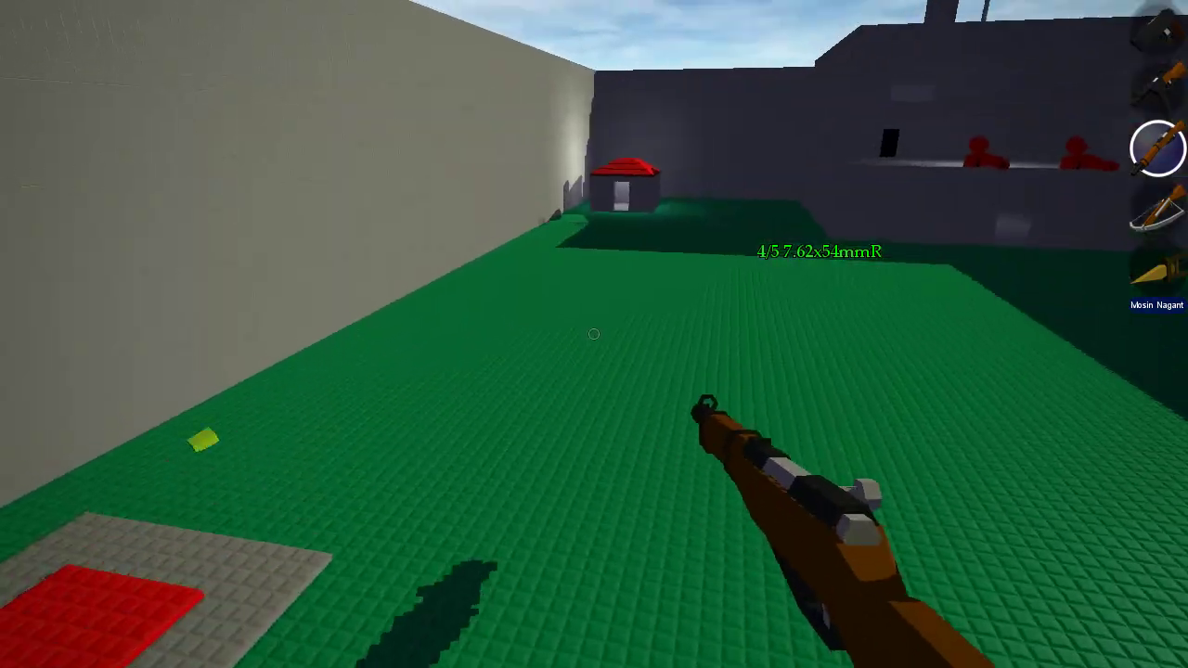
scroll(594, 334, down, 5)
scroll(594, 334, up, 5)
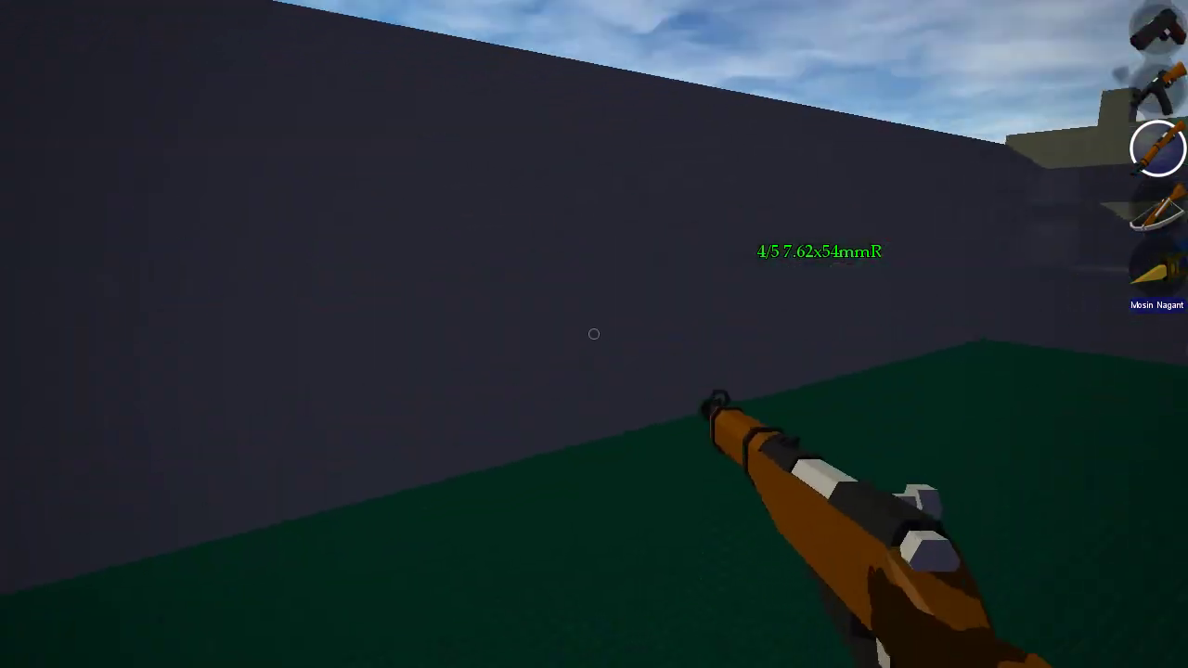
scroll(594, 334, down, 5)
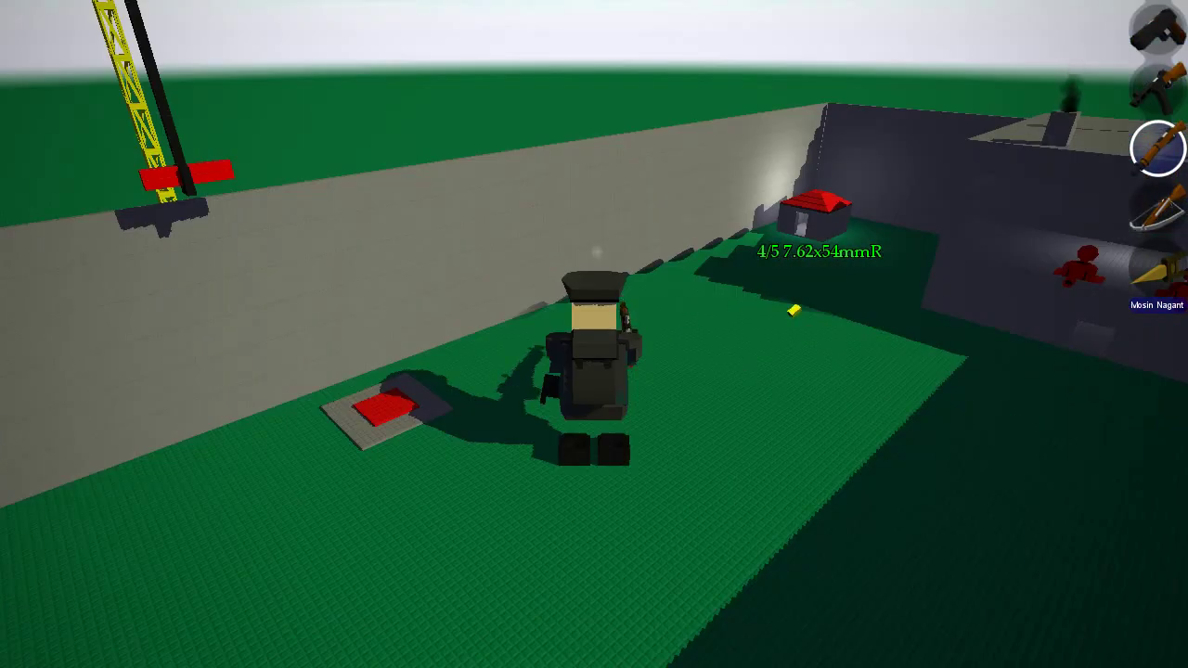
- Cross the dark platform and jump up onto the arena wall, rifle ready
key(w)
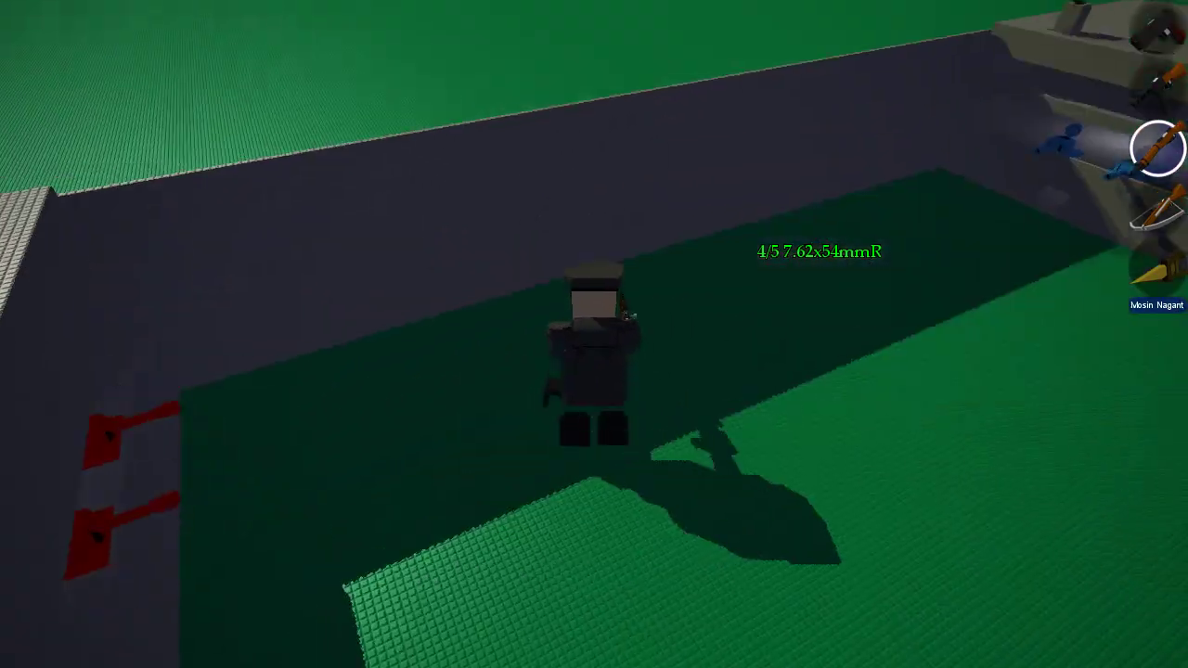
scroll(594, 334, up, 5)
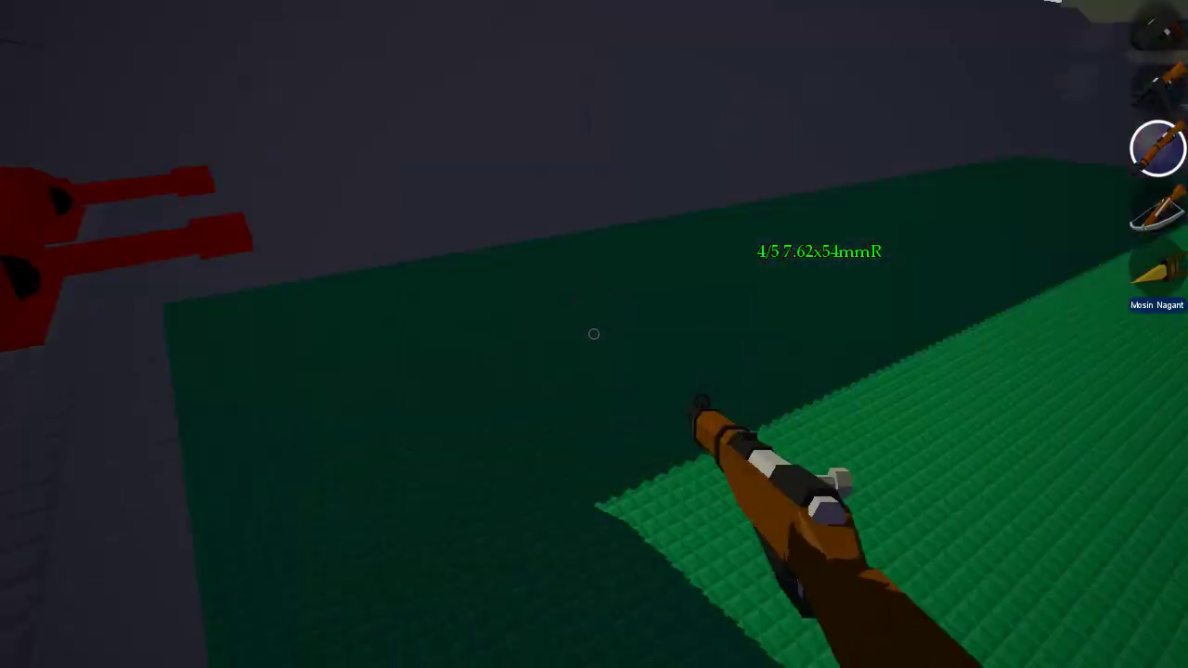
key(w)
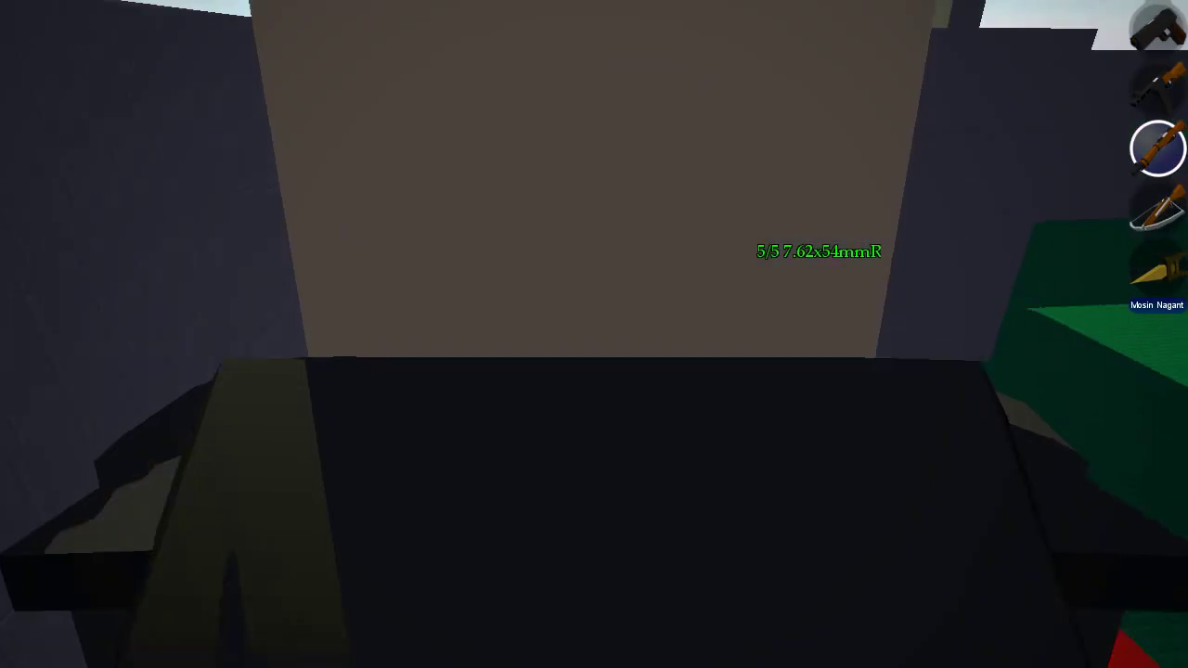
scroll(593, 334, down, 5)
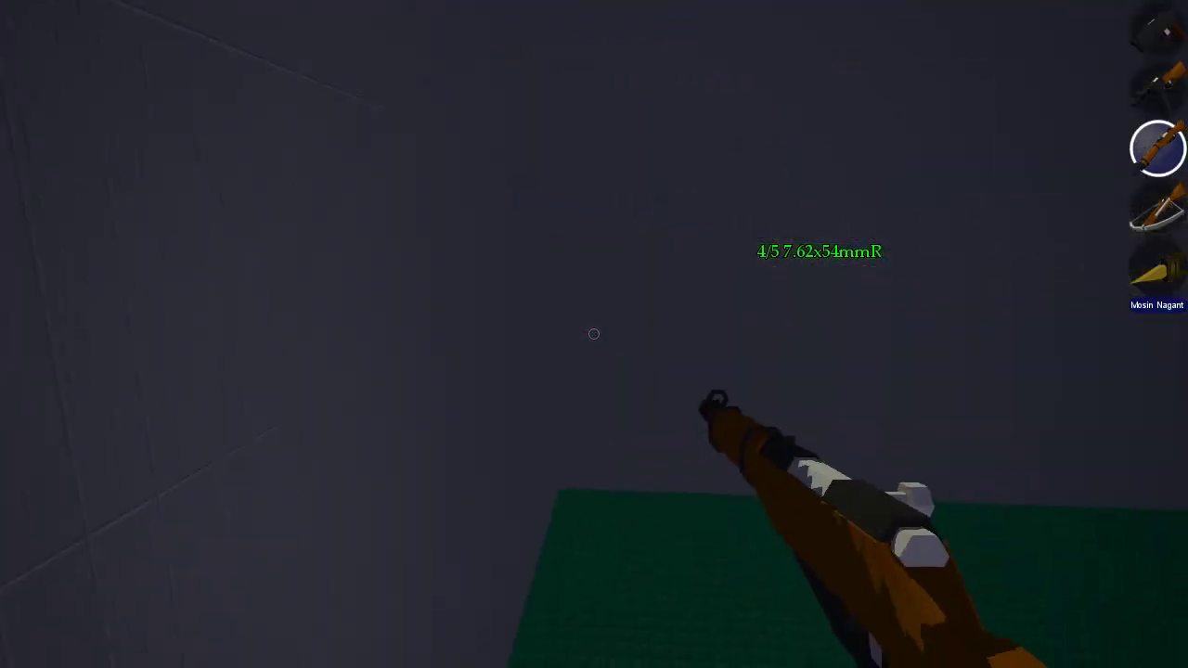
scroll(594, 334, down, 5)
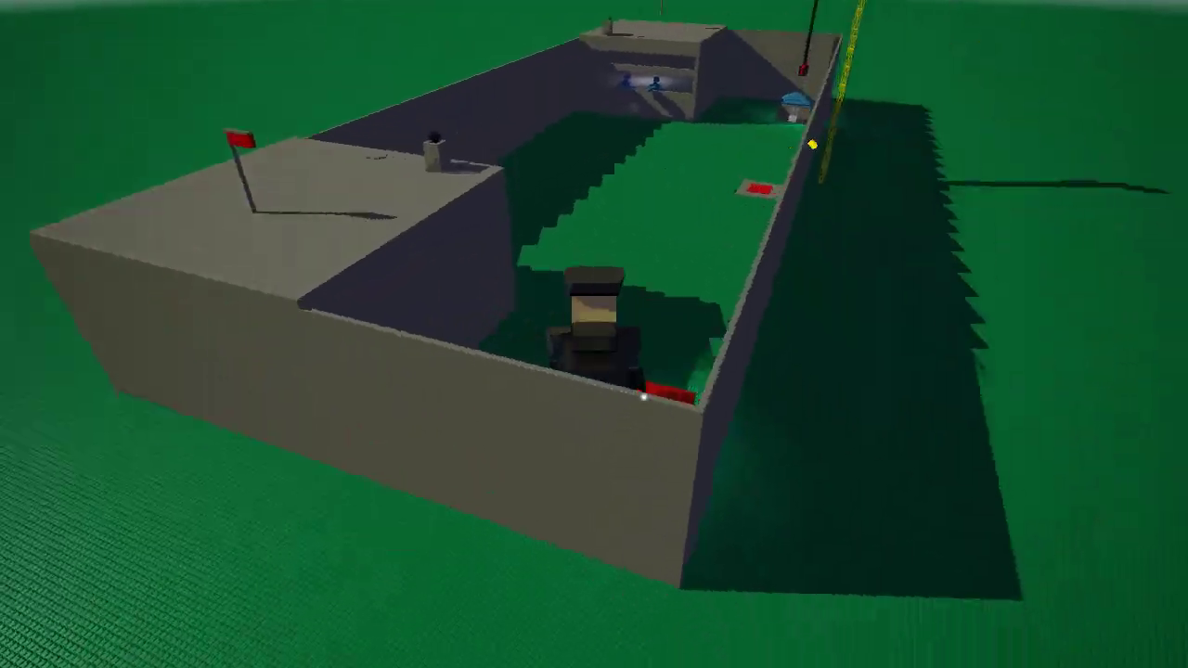
scroll(594, 334, up, 5)
key(3)
scroll(594, 334, down, 5)
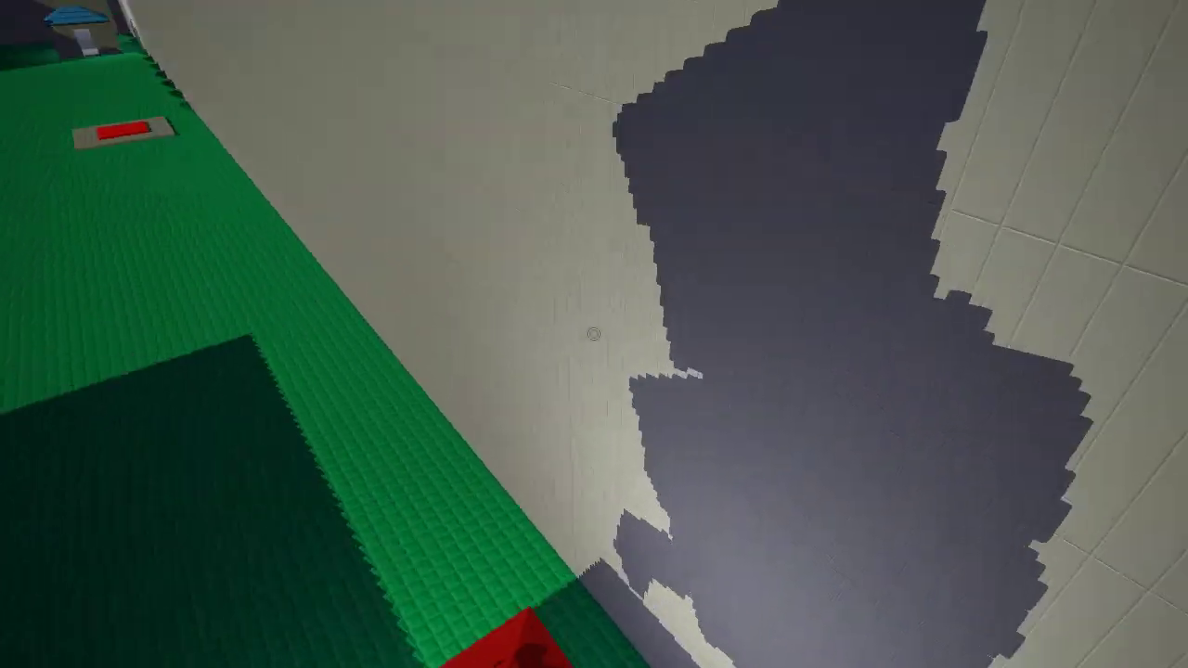
scroll(594, 334, down, 5)
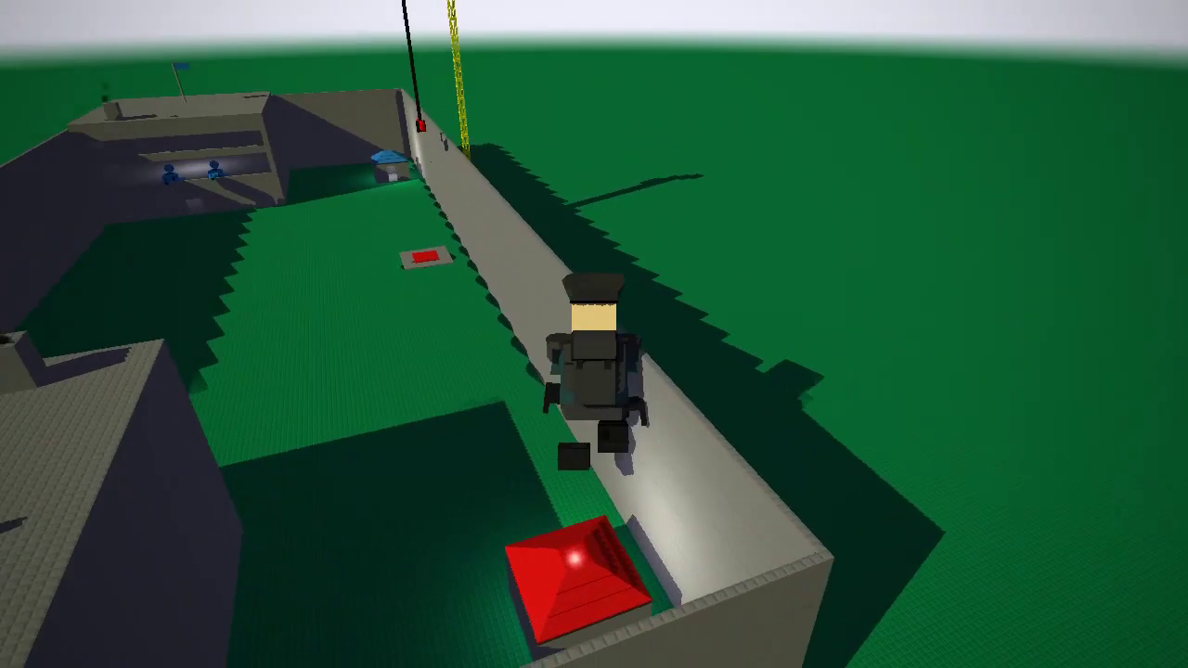
- Jump and walk forward in first person across the empty green baseplate
key(Escape)
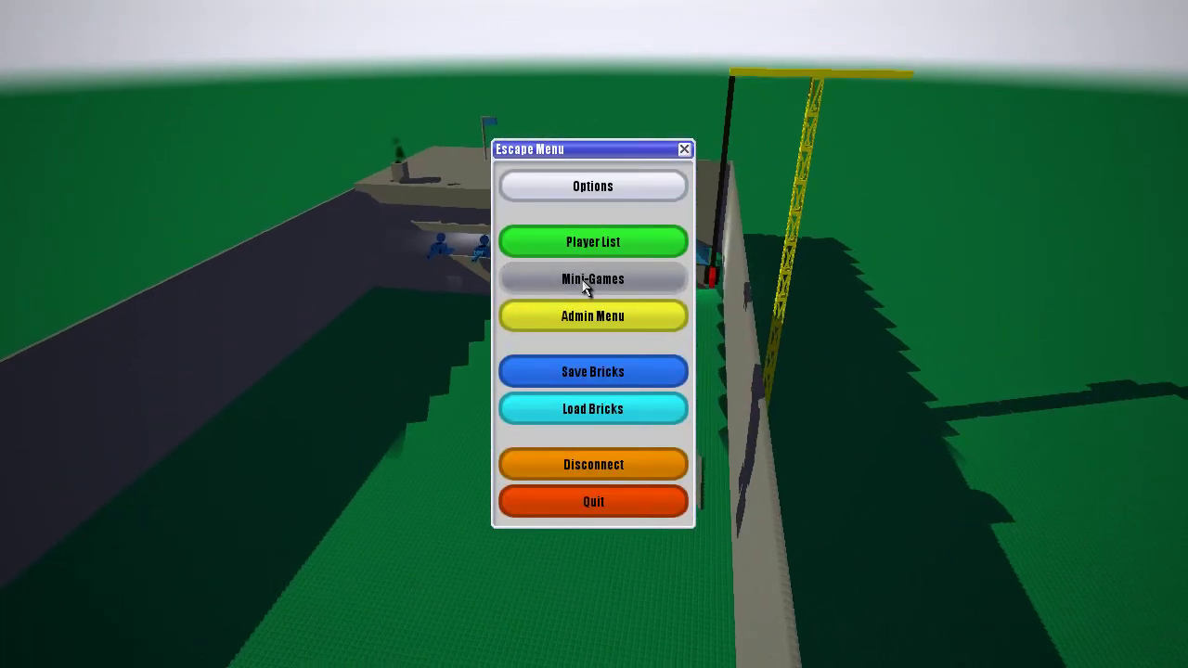
key(Escape)
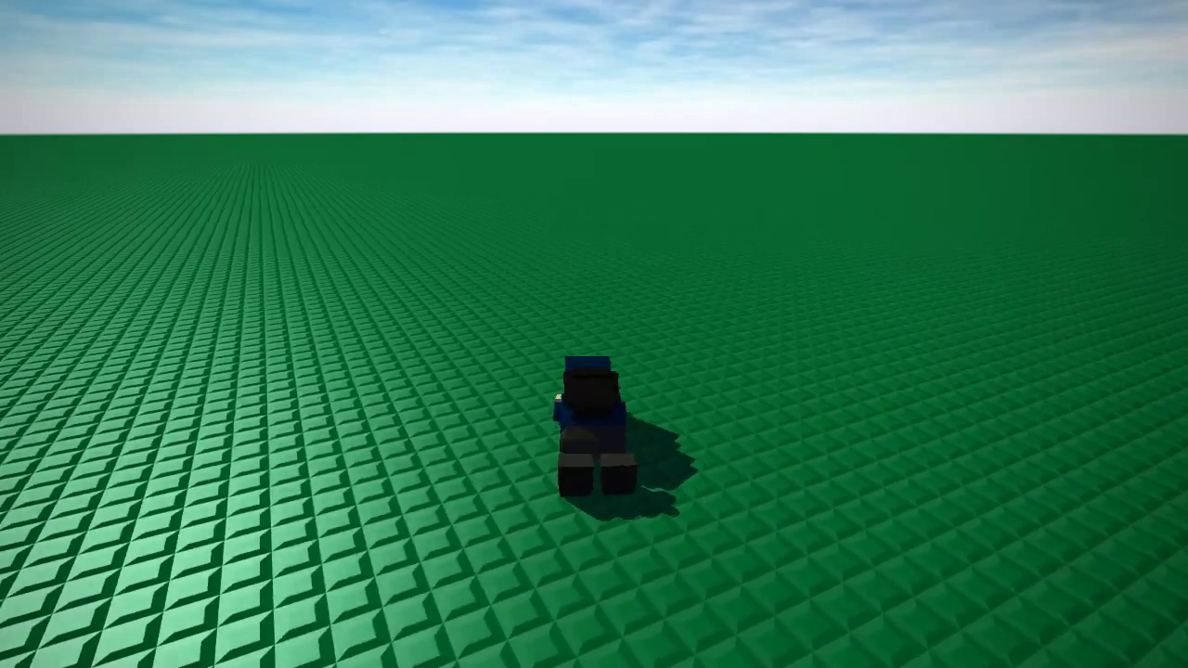
key(space)
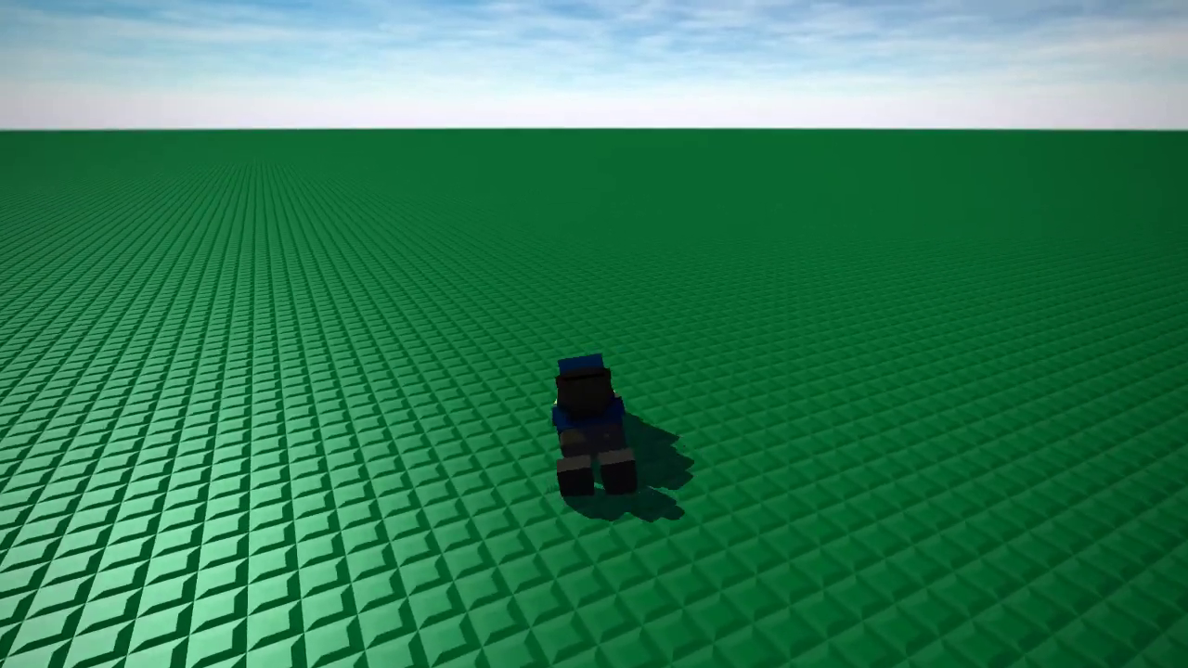
scroll(593, 334, up, 5)
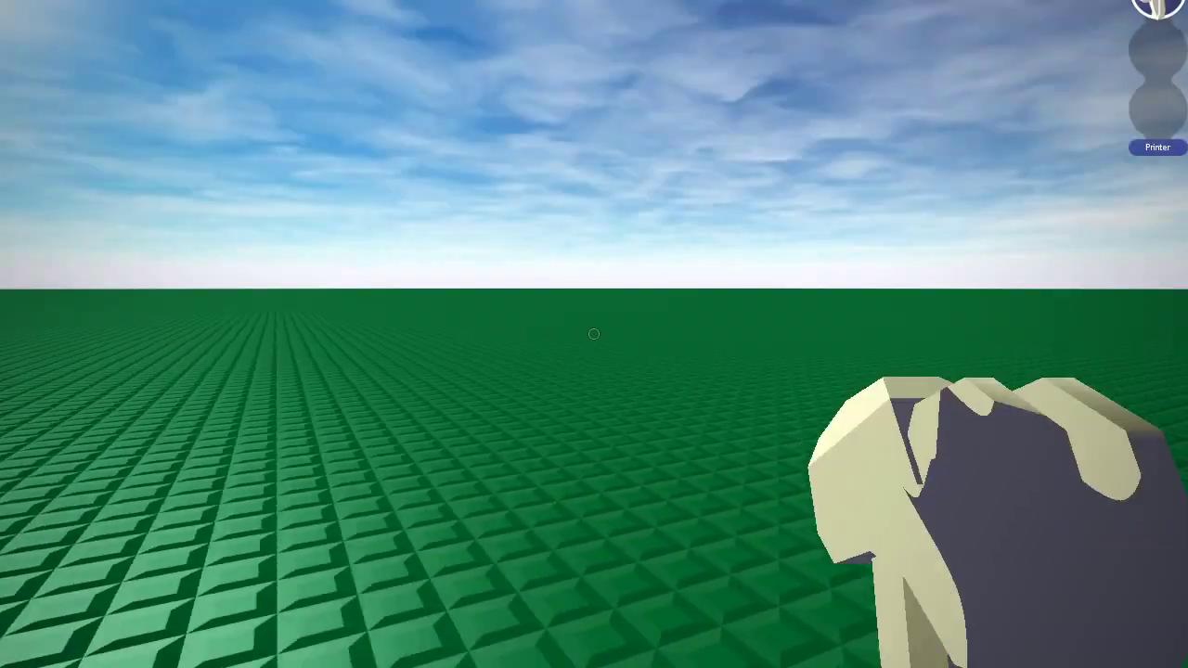
key(w)
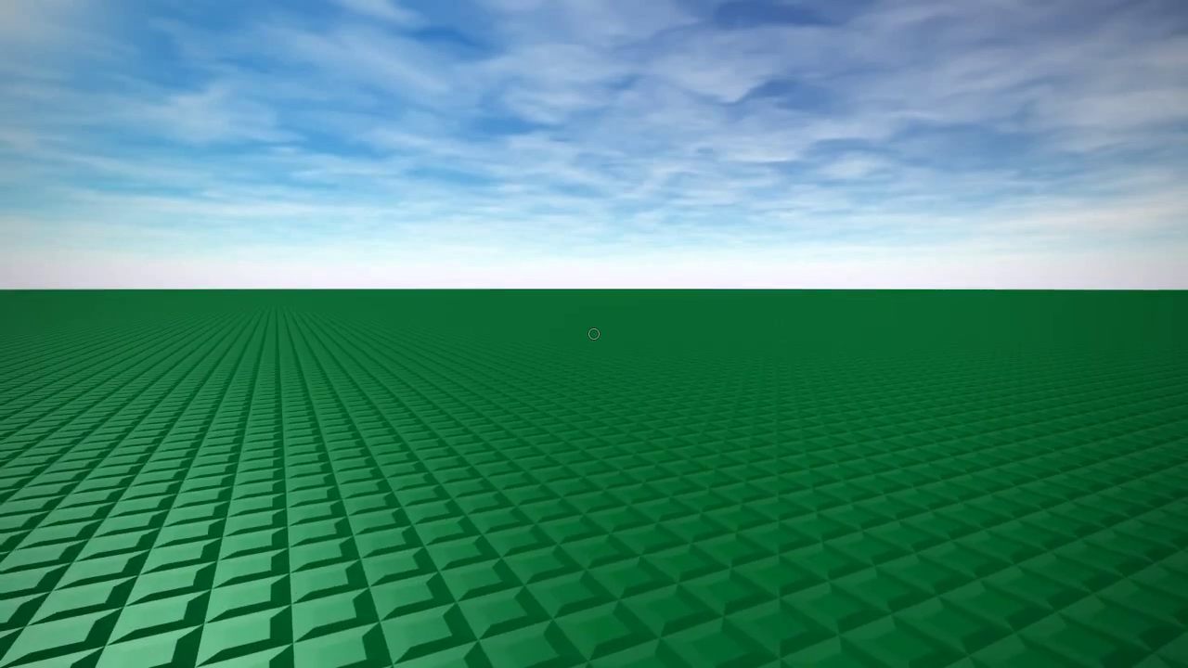